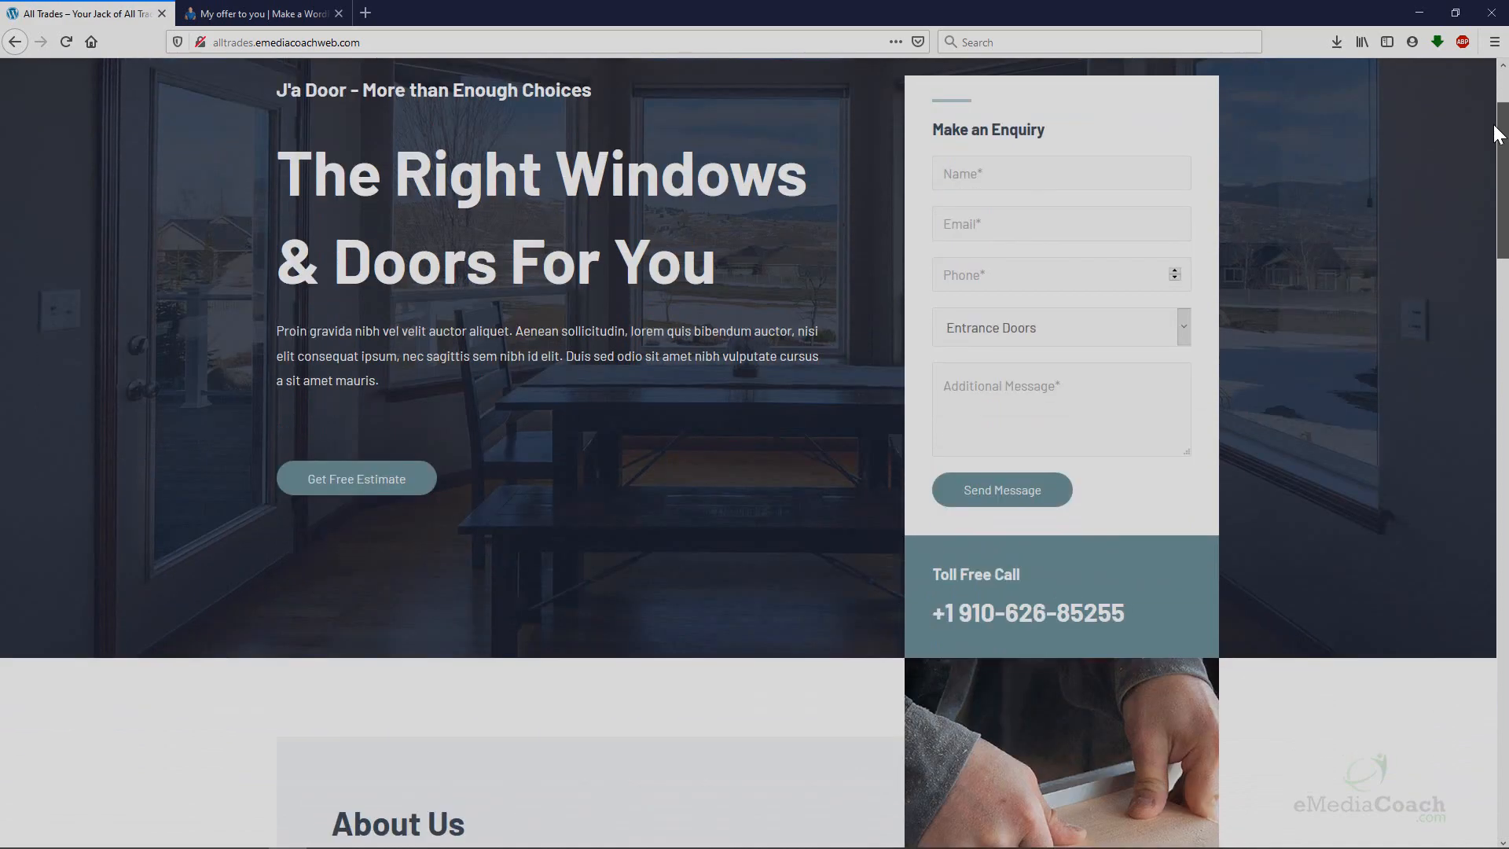
Preview the J'a Door site at mobile phone width, then return to desktop width.
scroll(1502, 110, up, 3)
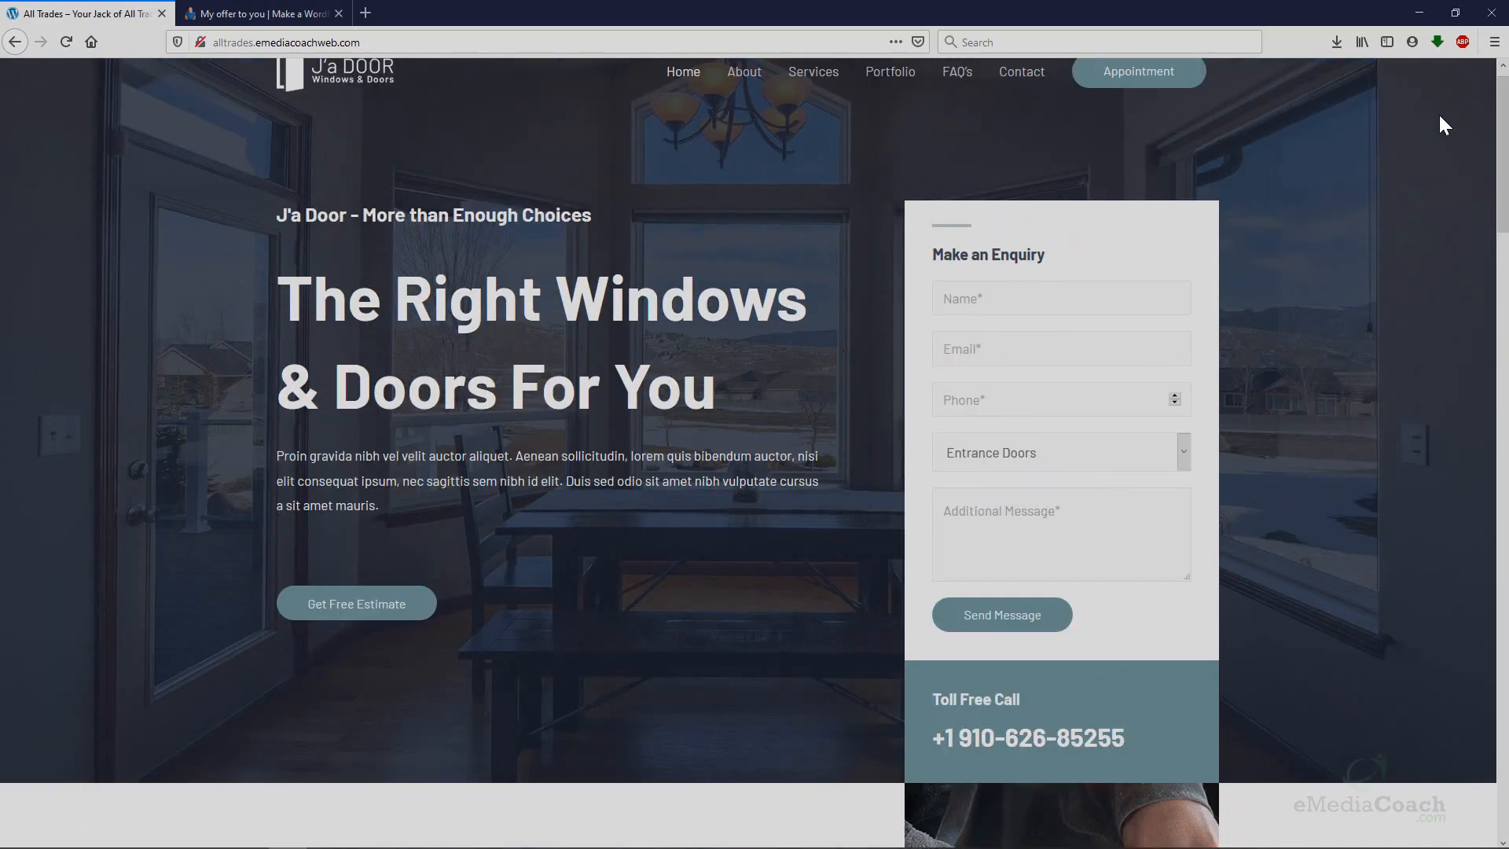
scroll(1445, 126, up, 1)
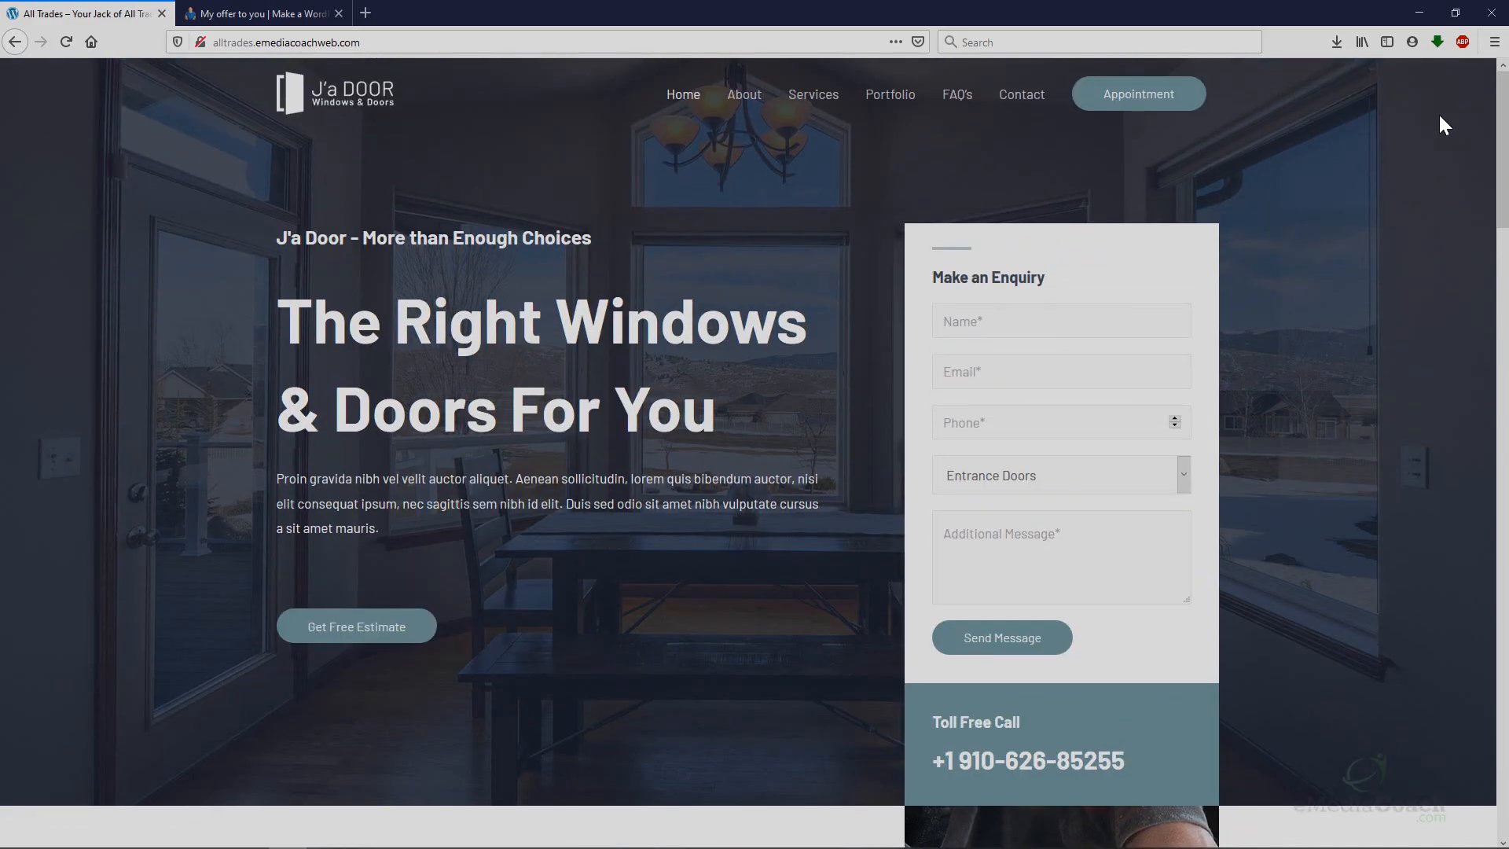
key(ctrl+shift+m)
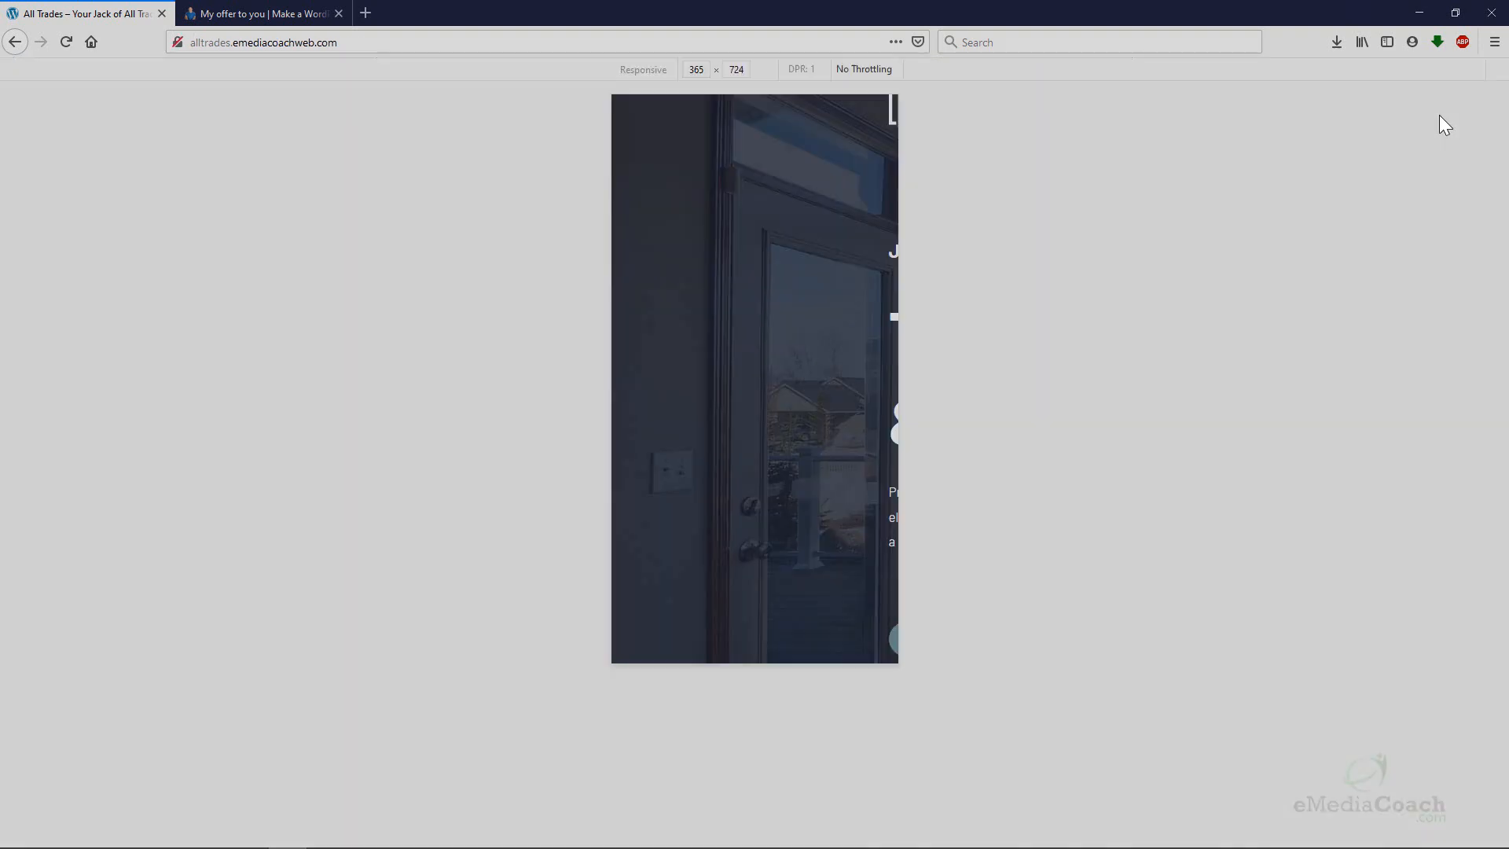
scroll(846, 289, down, 15)
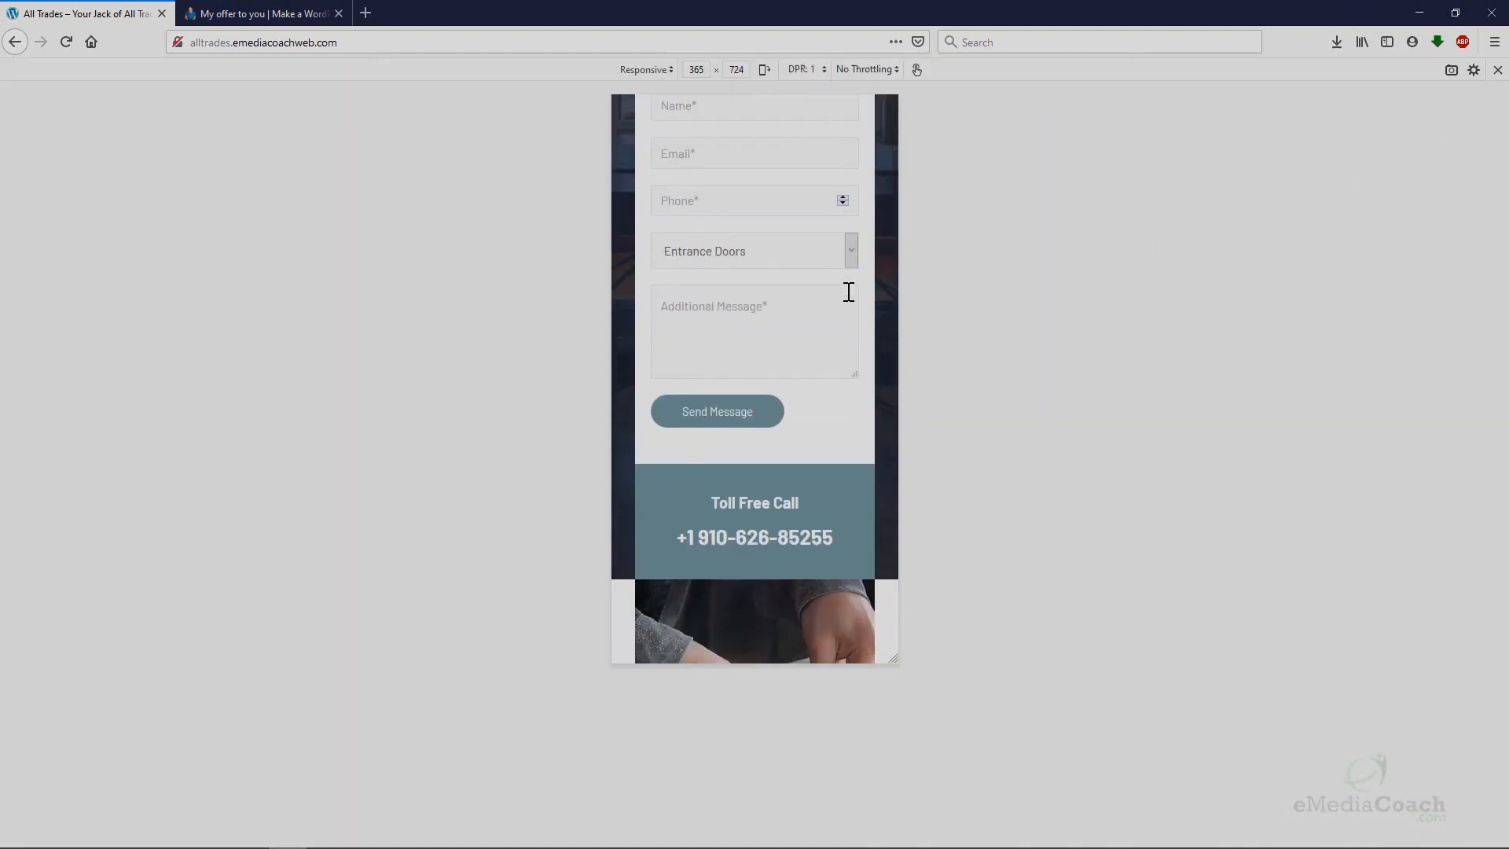
scroll(834, 305, down, 15)
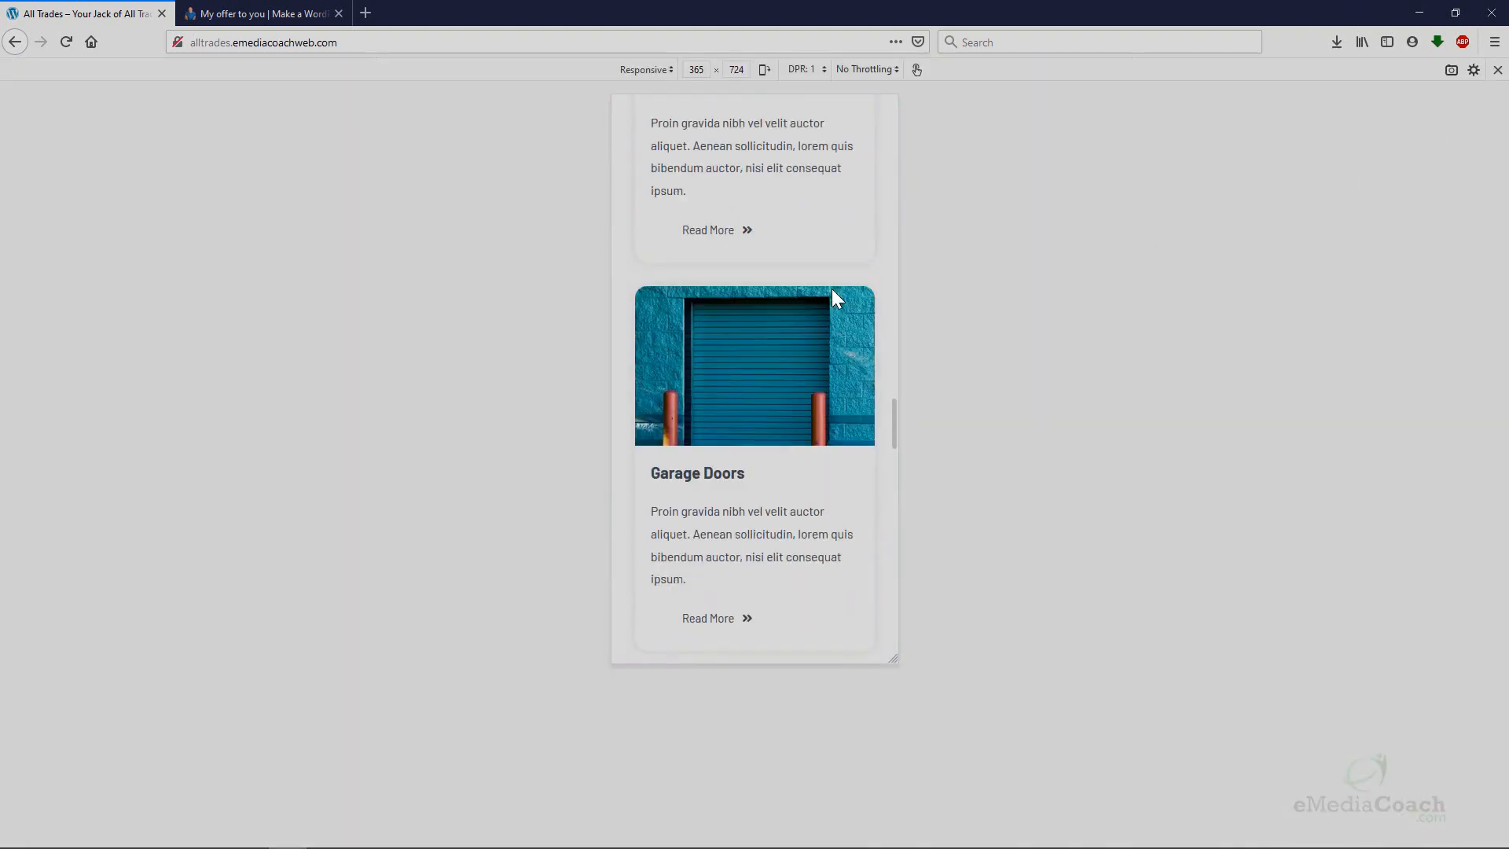
scroll(831, 288, up, 15)
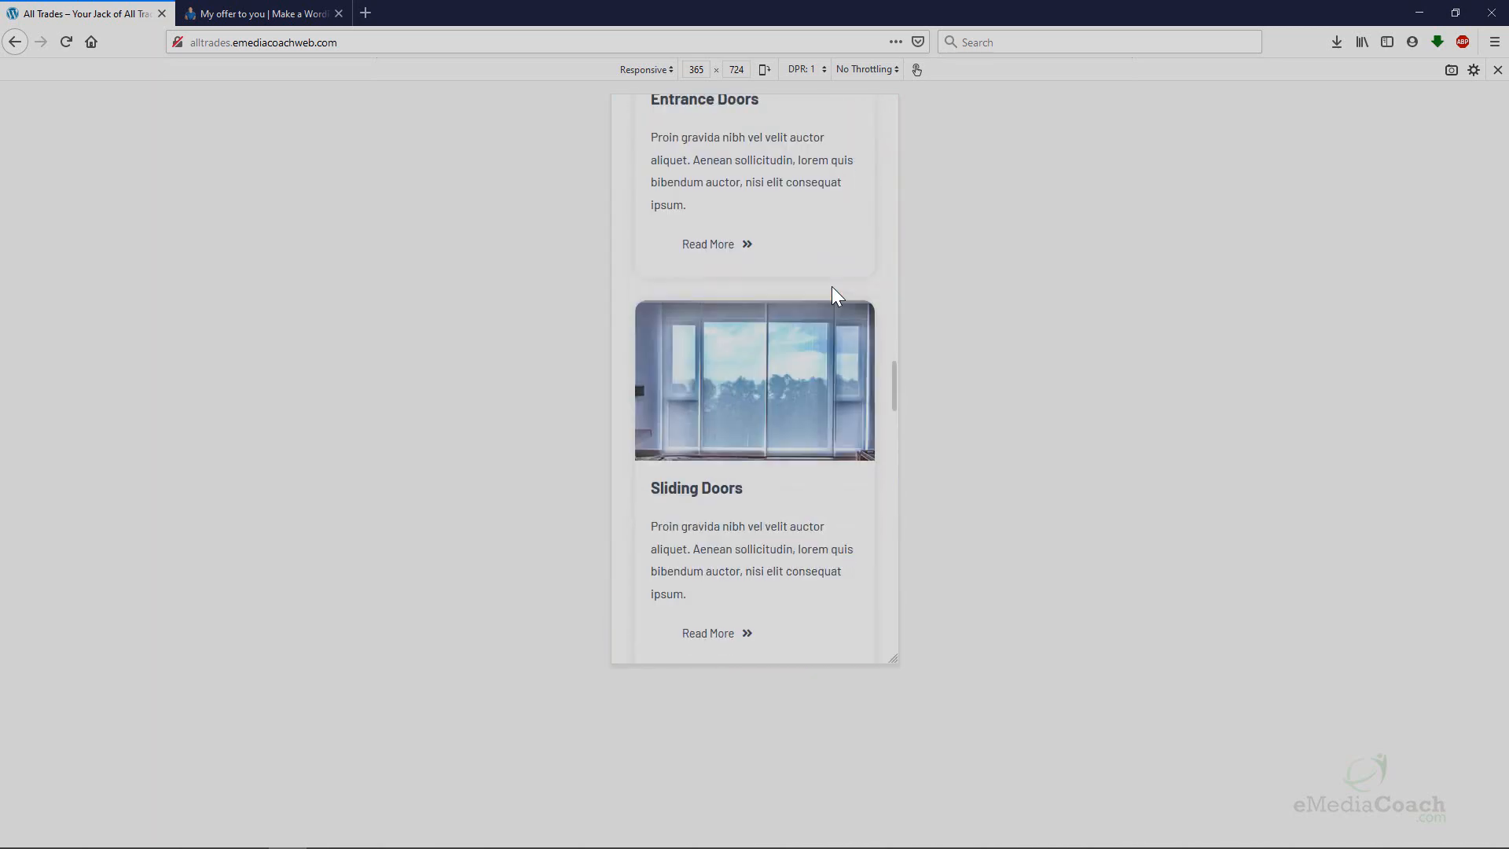
scroll(832, 287, up, 5)
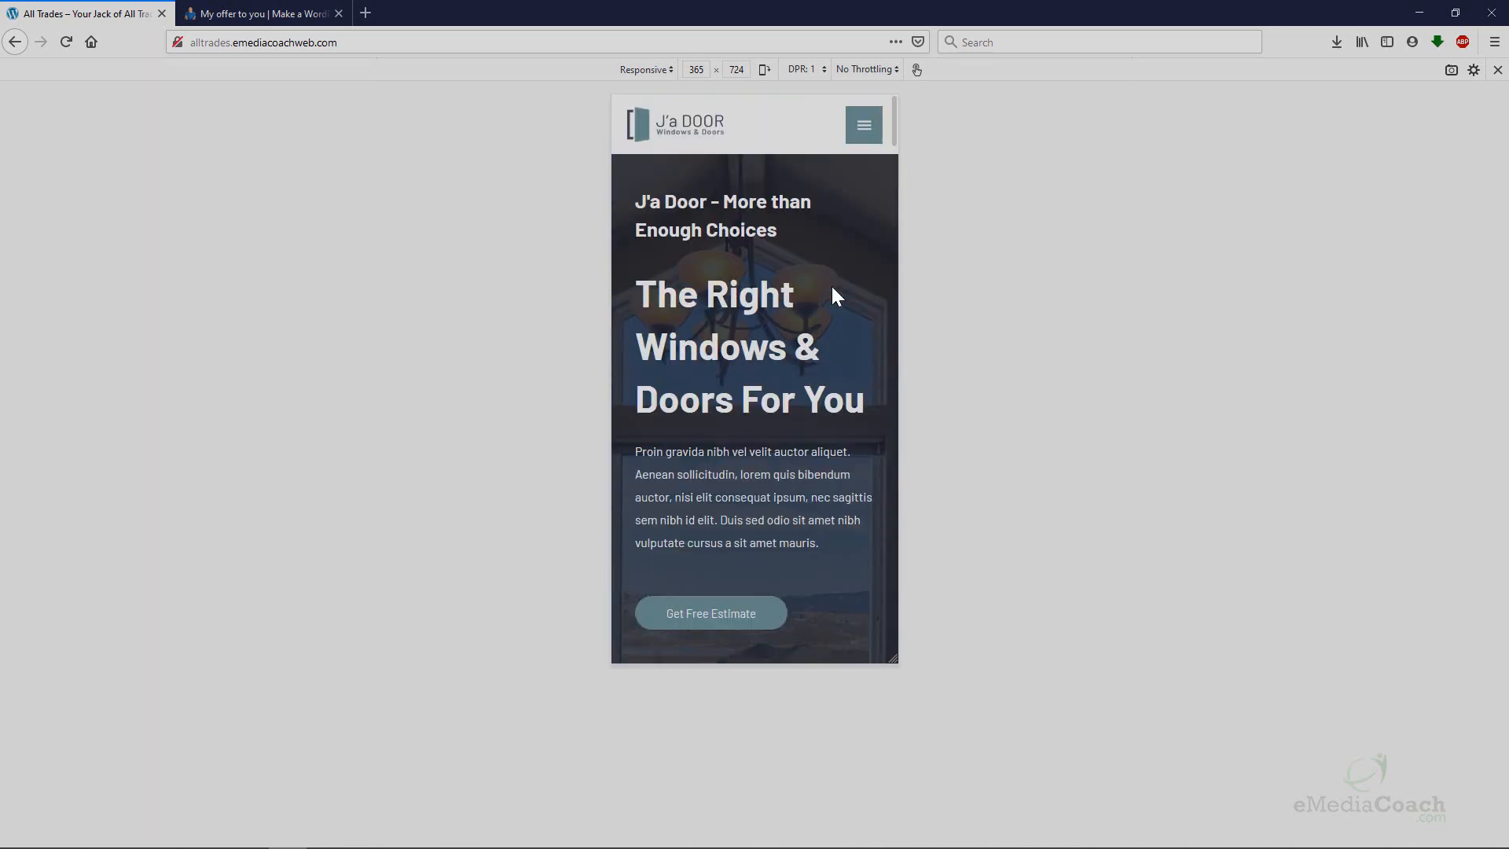
key(ctrl+shift+m)
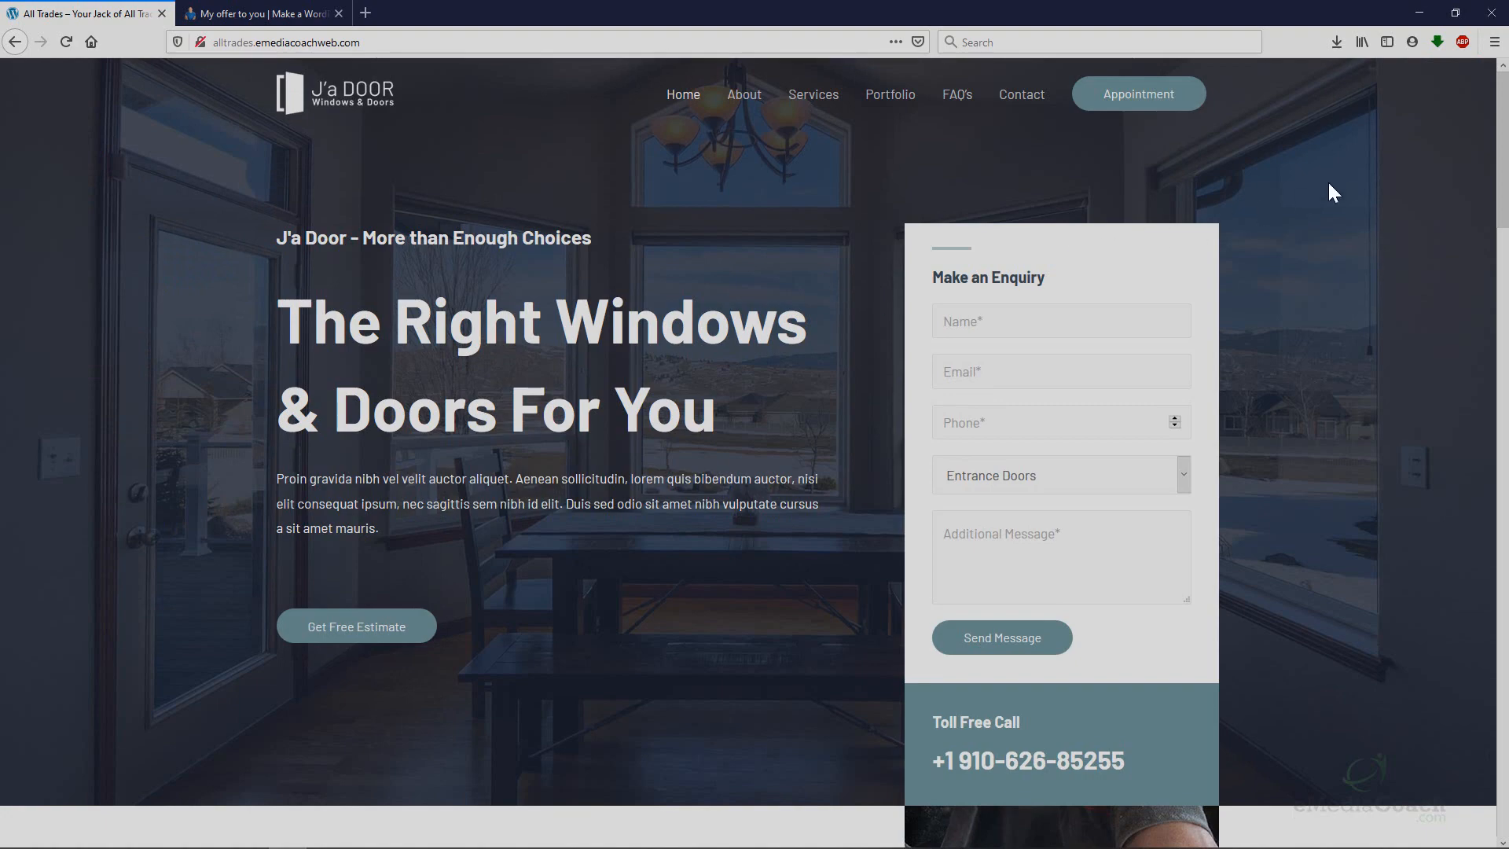
Browse the Portfolio page, enlarging the gallery photos and stepping through them.
mouse_move(1501, 123)
mouse_down()
mouse_move(1429, 401)
mouse_move(1485, 462)
mouse_move(1503, 515)
mouse_move(1503, 739)
mouse_move(1500, 114)
mouse_up()
click(919, 101)
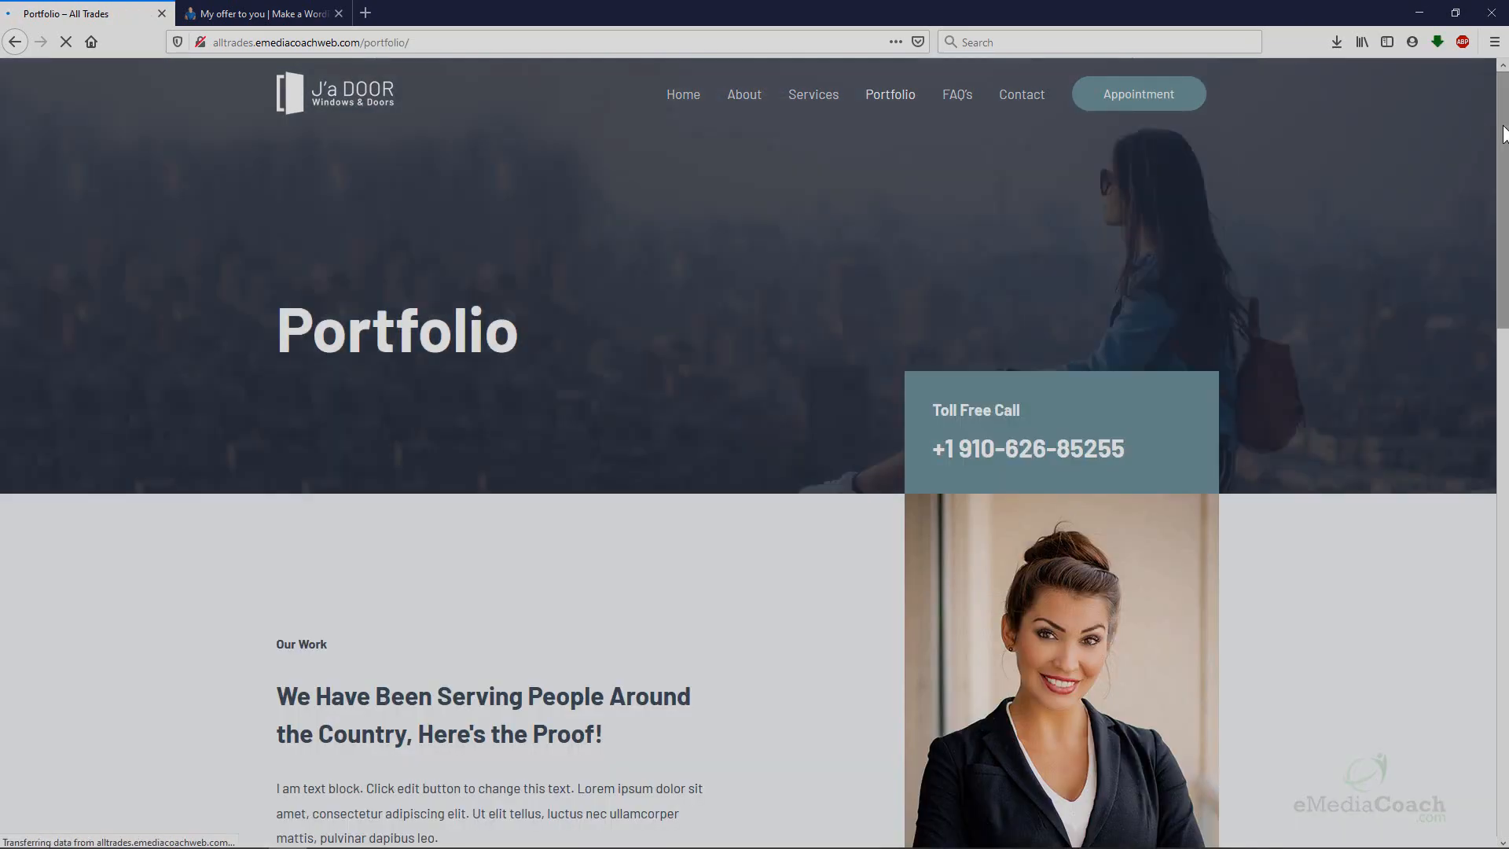
drag(1498, 139, 1472, 431)
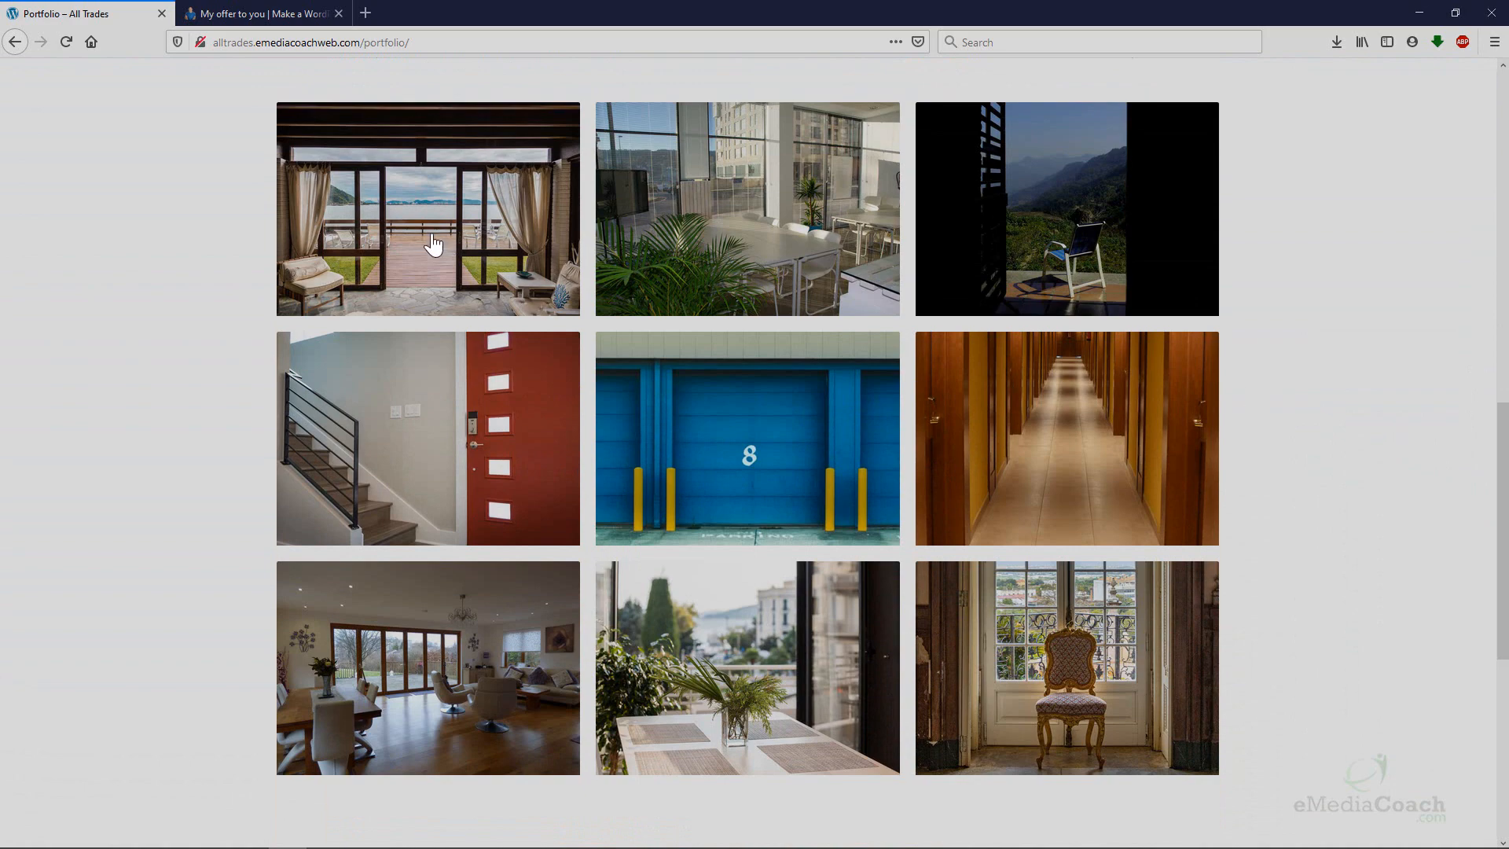
click(432, 244)
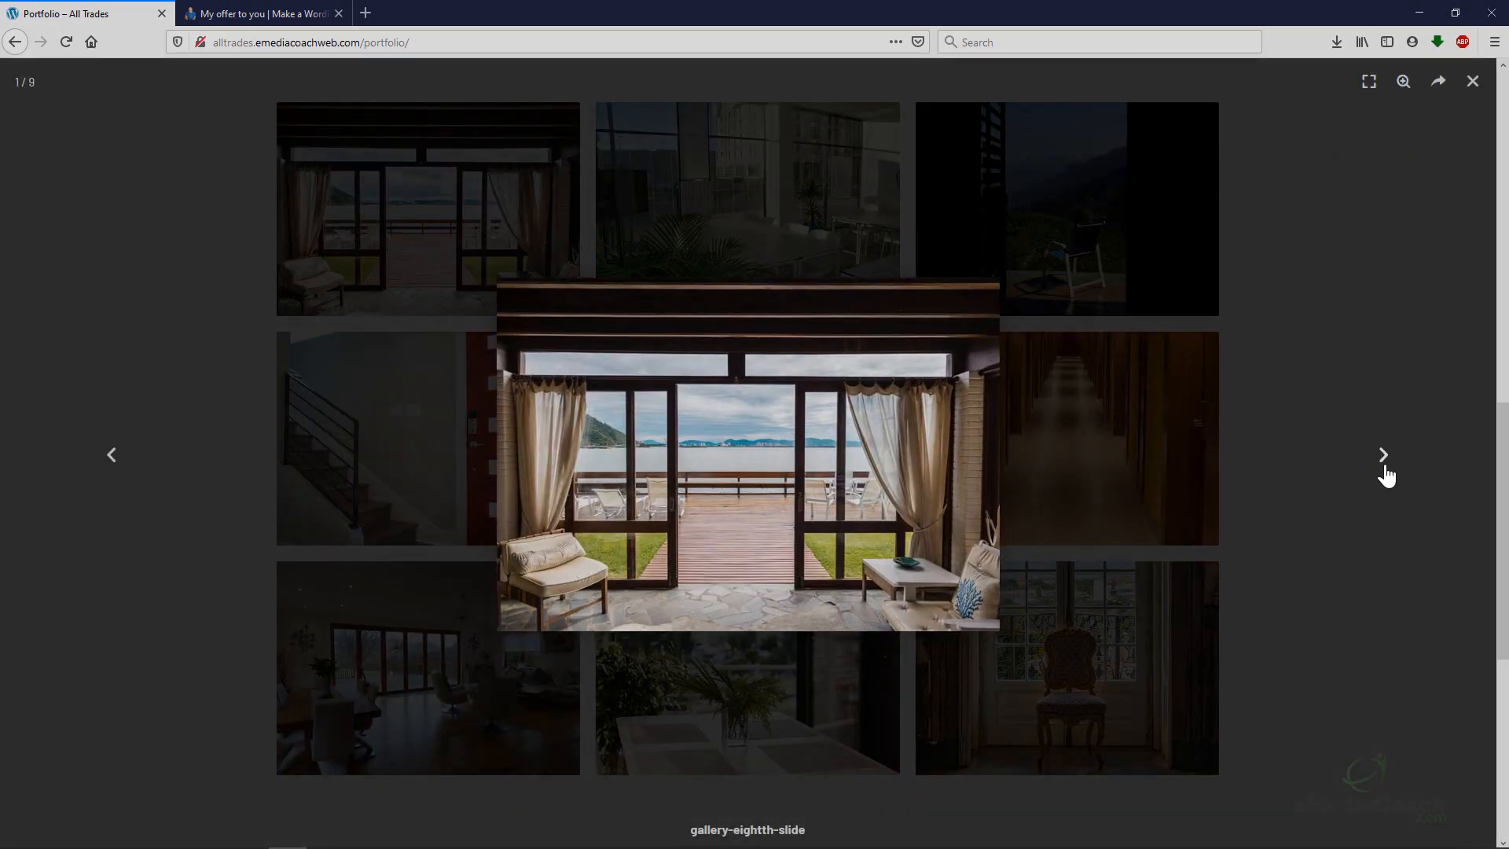
click(1385, 470)
click(1386, 471)
click(1387, 471)
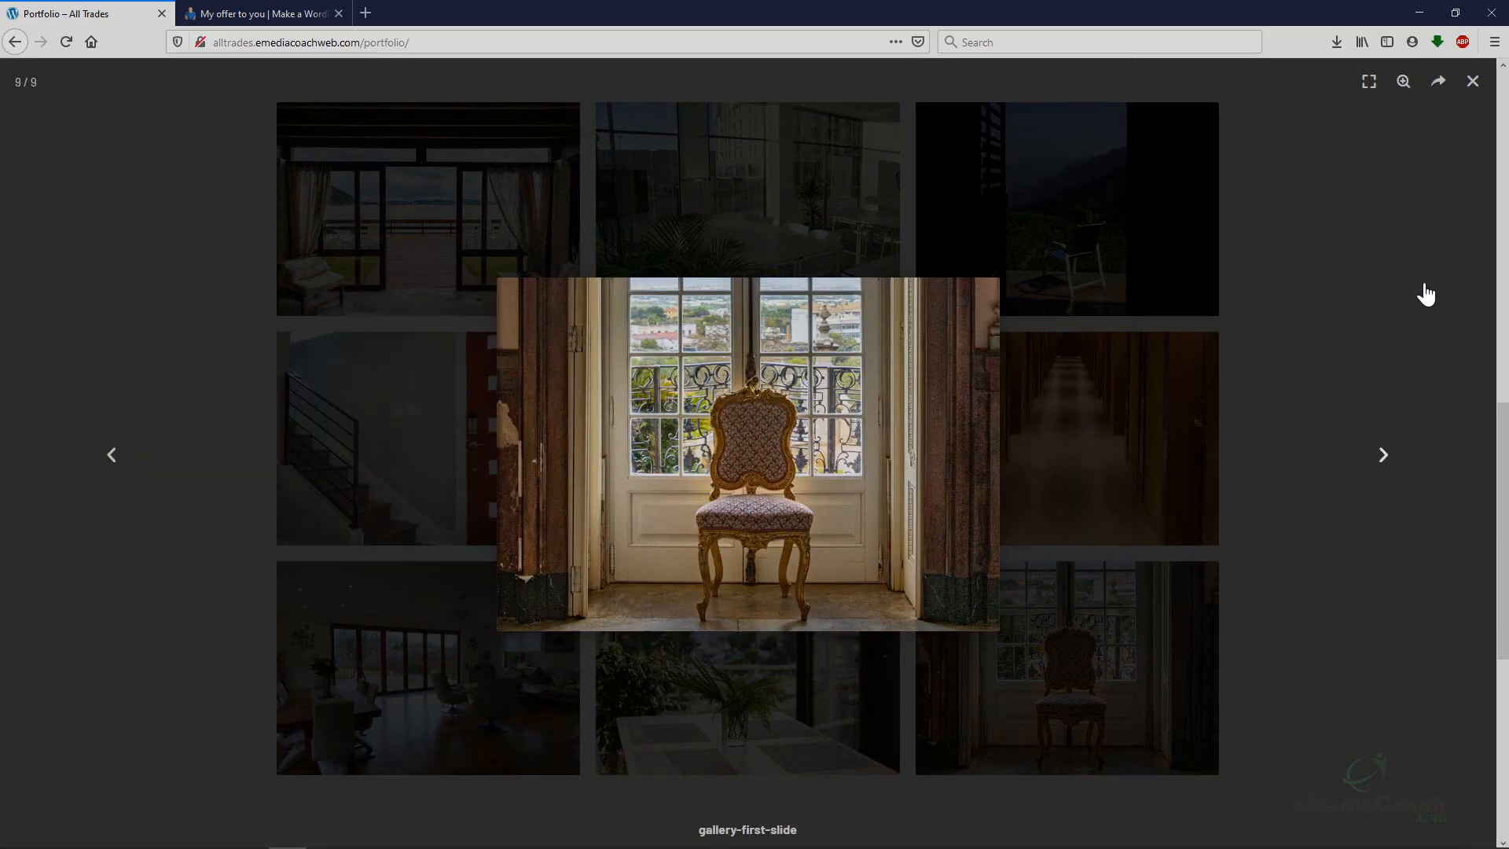
click(1473, 81)
scroll(1173, 186, up, 6)
scroll(1173, 186, up, 5)
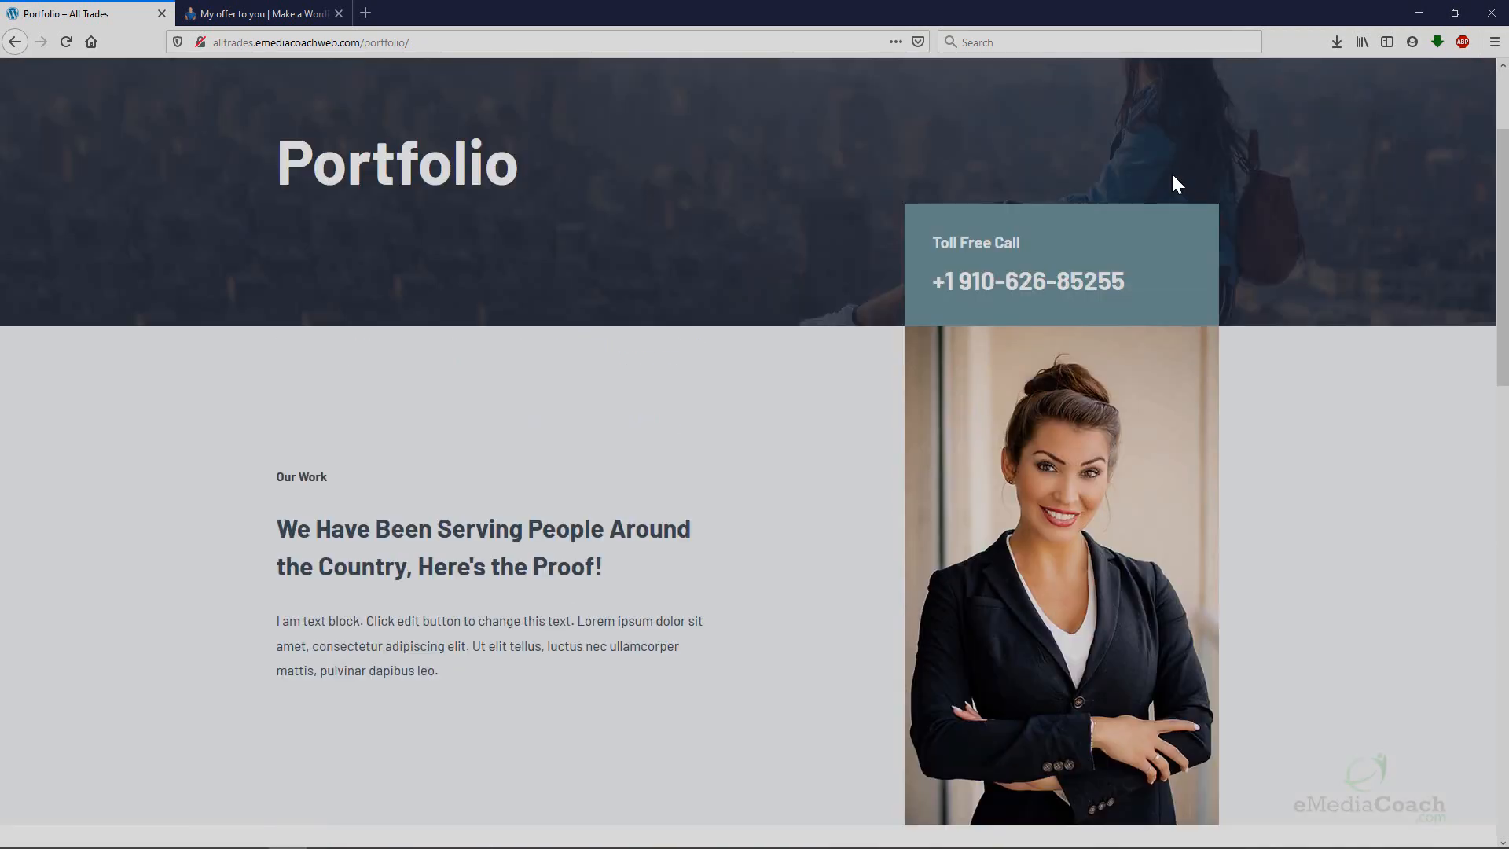
Look over the Contact page, then go back to the home page.
click(1038, 103)
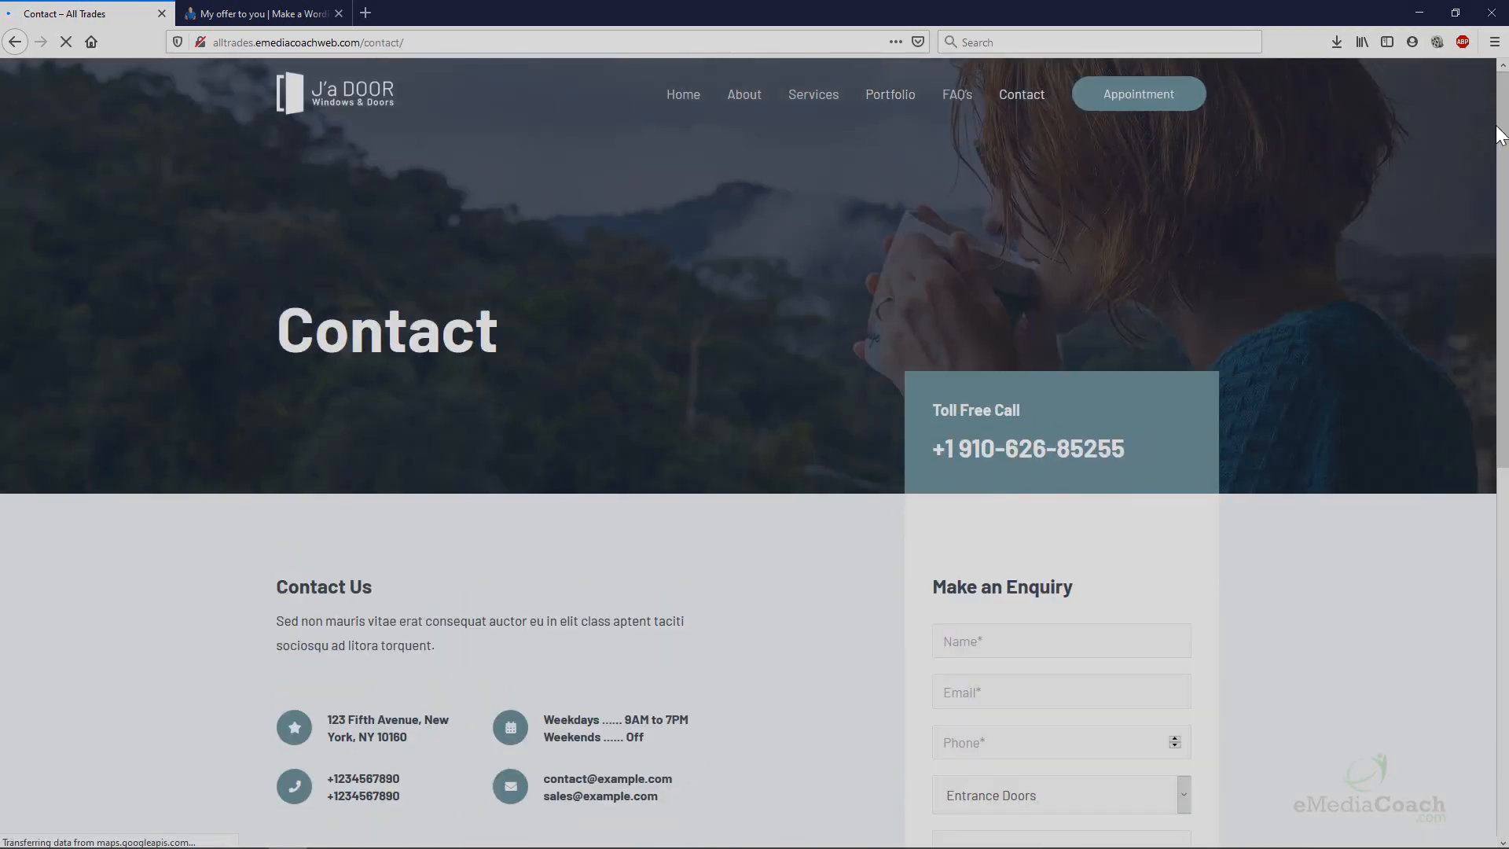
drag(1501, 134, 1483, 327)
scroll(1484, 327, down, 4)
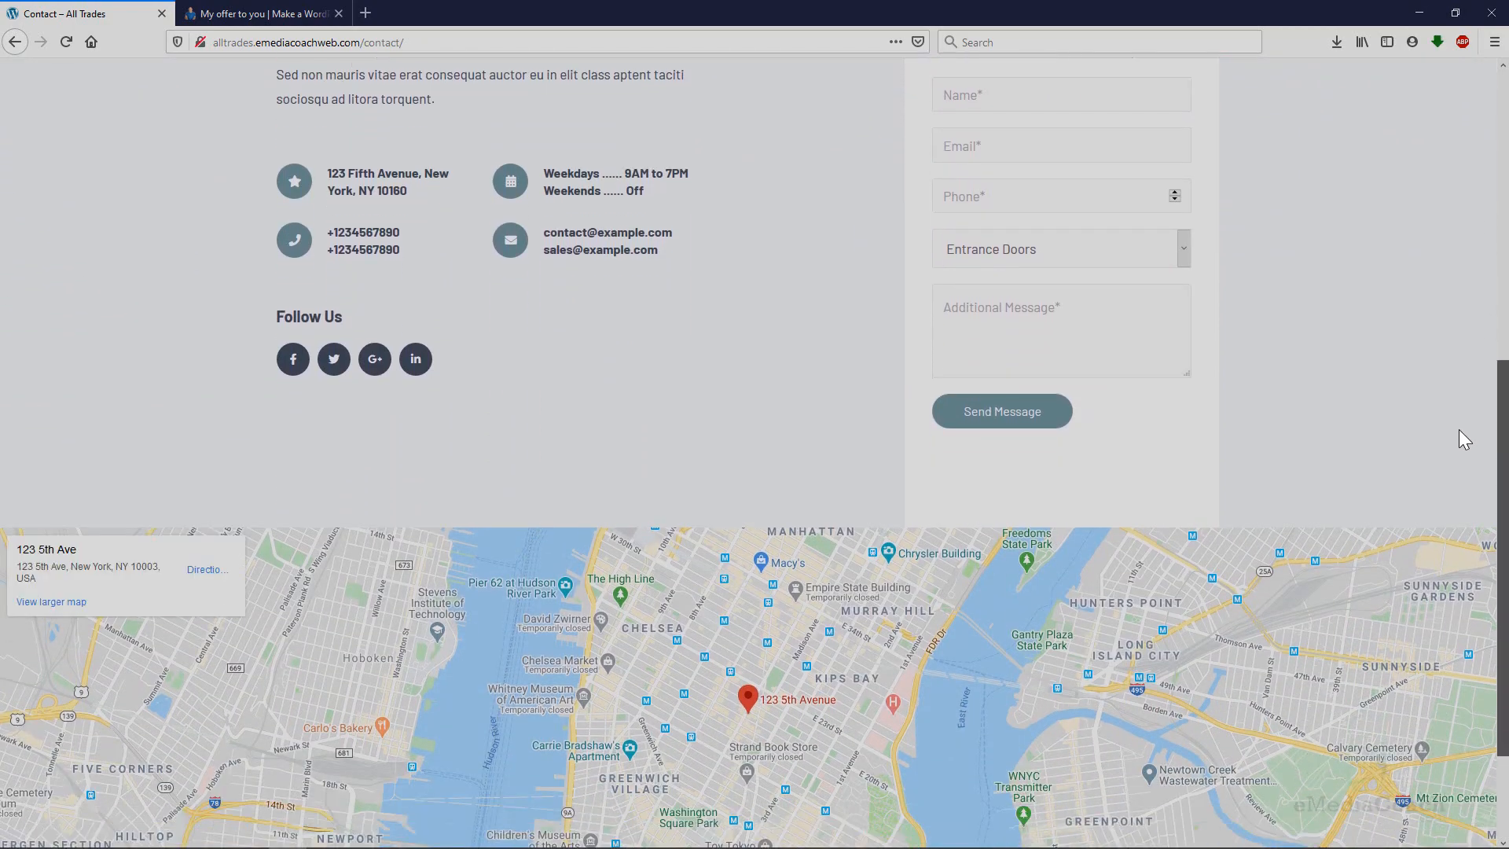
scroll(659, 704, down, 1)
scroll(707, 657, up, 1)
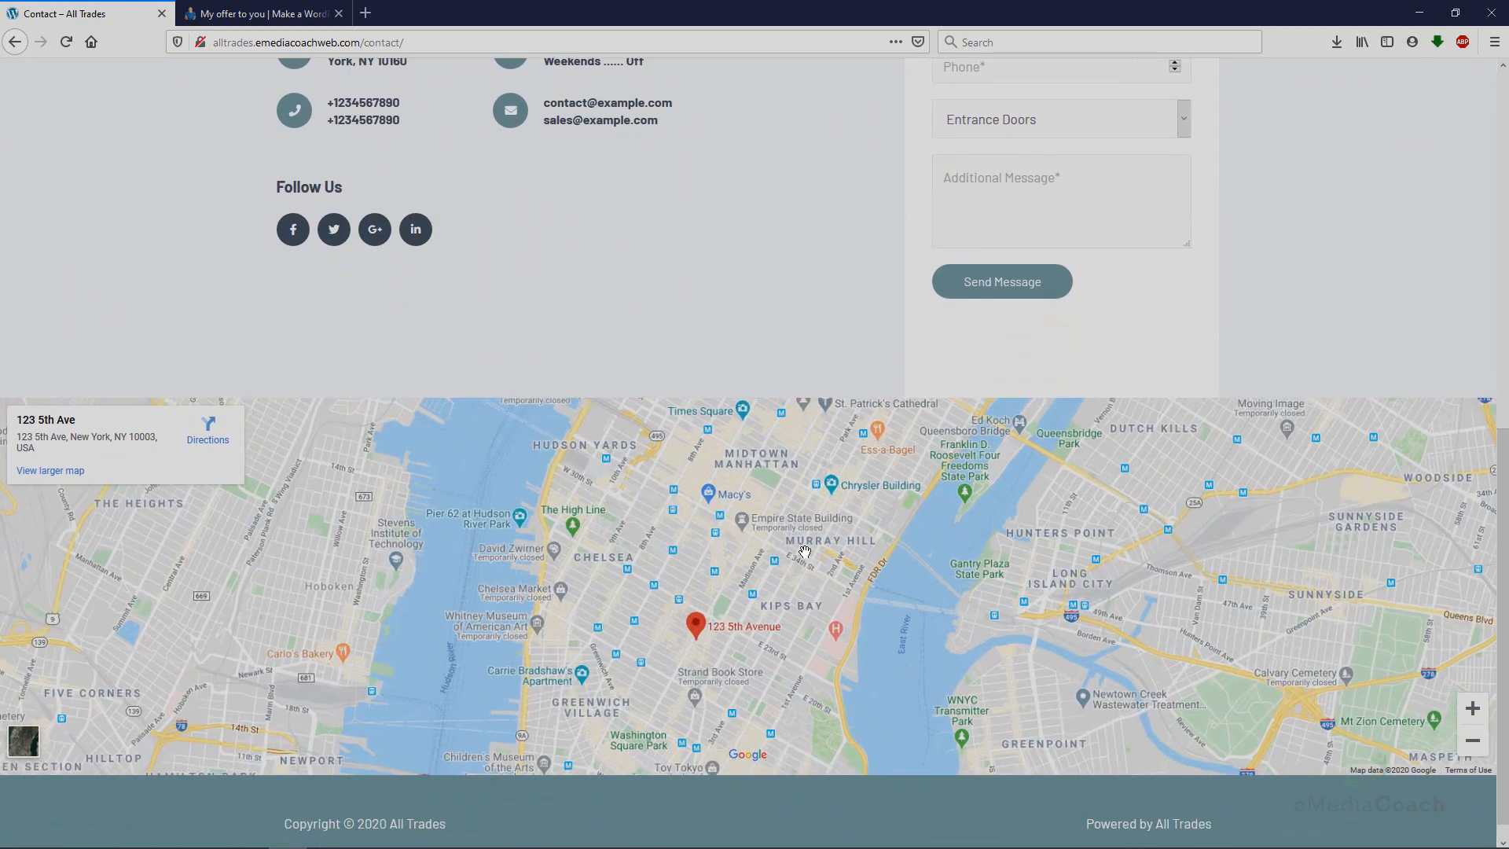
scroll(843, 385, up, 5)
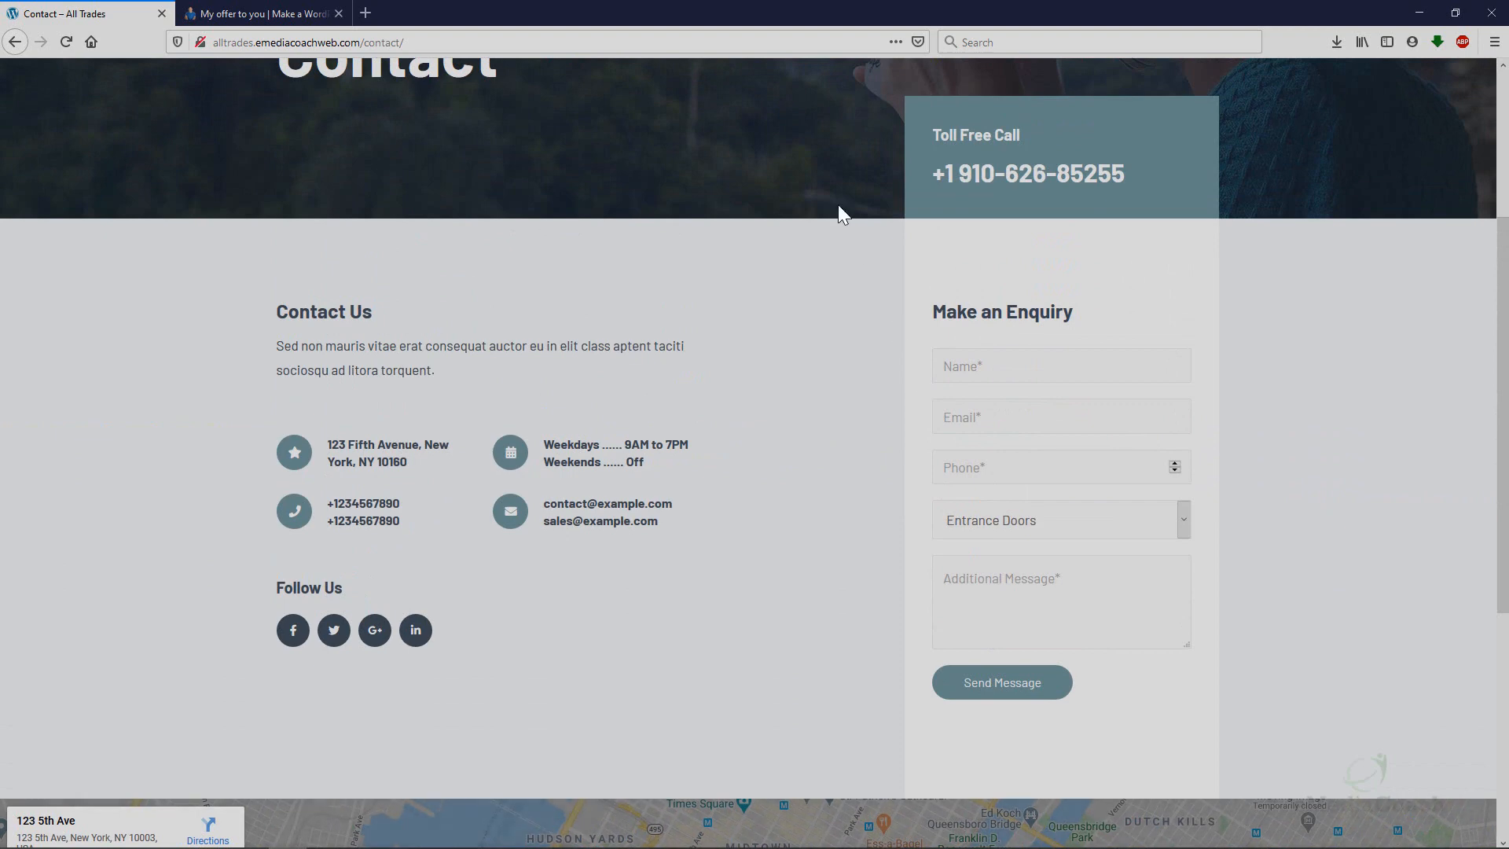
scroll(838, 204, up, 3)
click(684, 95)
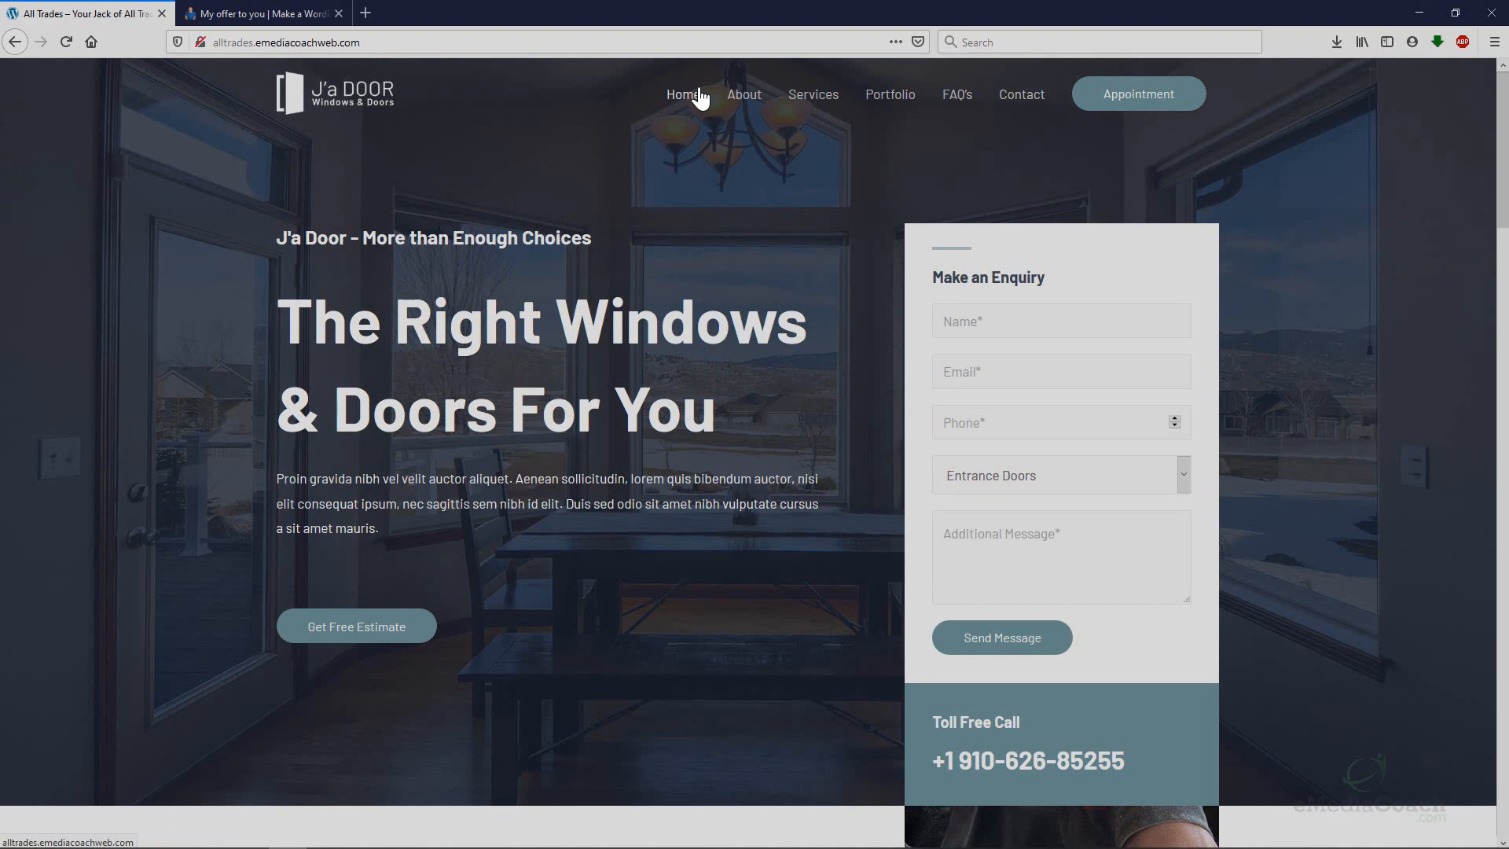
Switch to the eMediaCoach offer tab and scroll down to the STEP 1 design list.
click(264, 16)
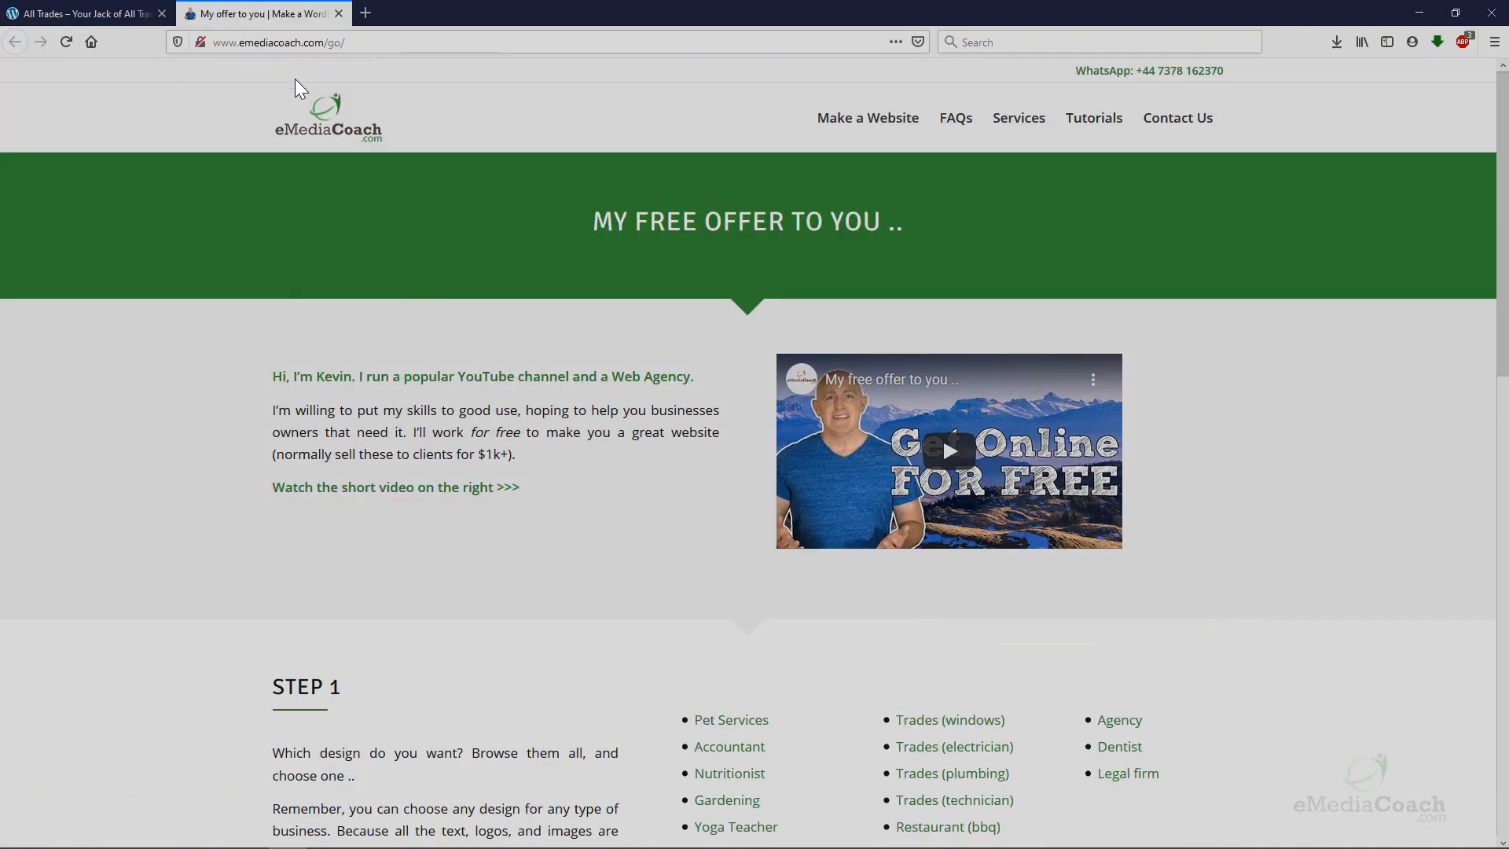
scroll(498, 173, down, 5)
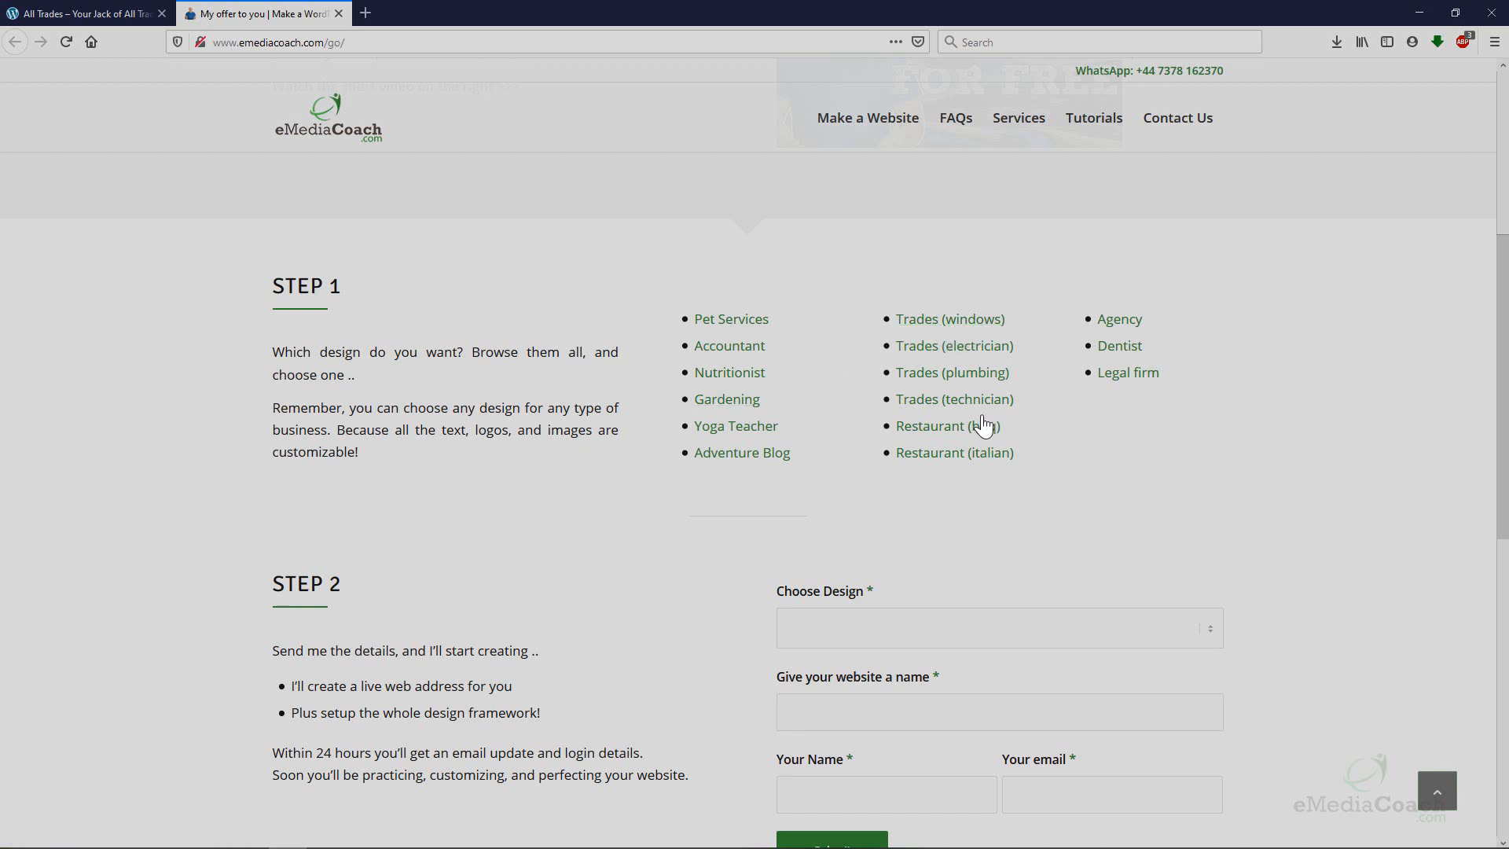
scroll(1072, 425, down, 3)
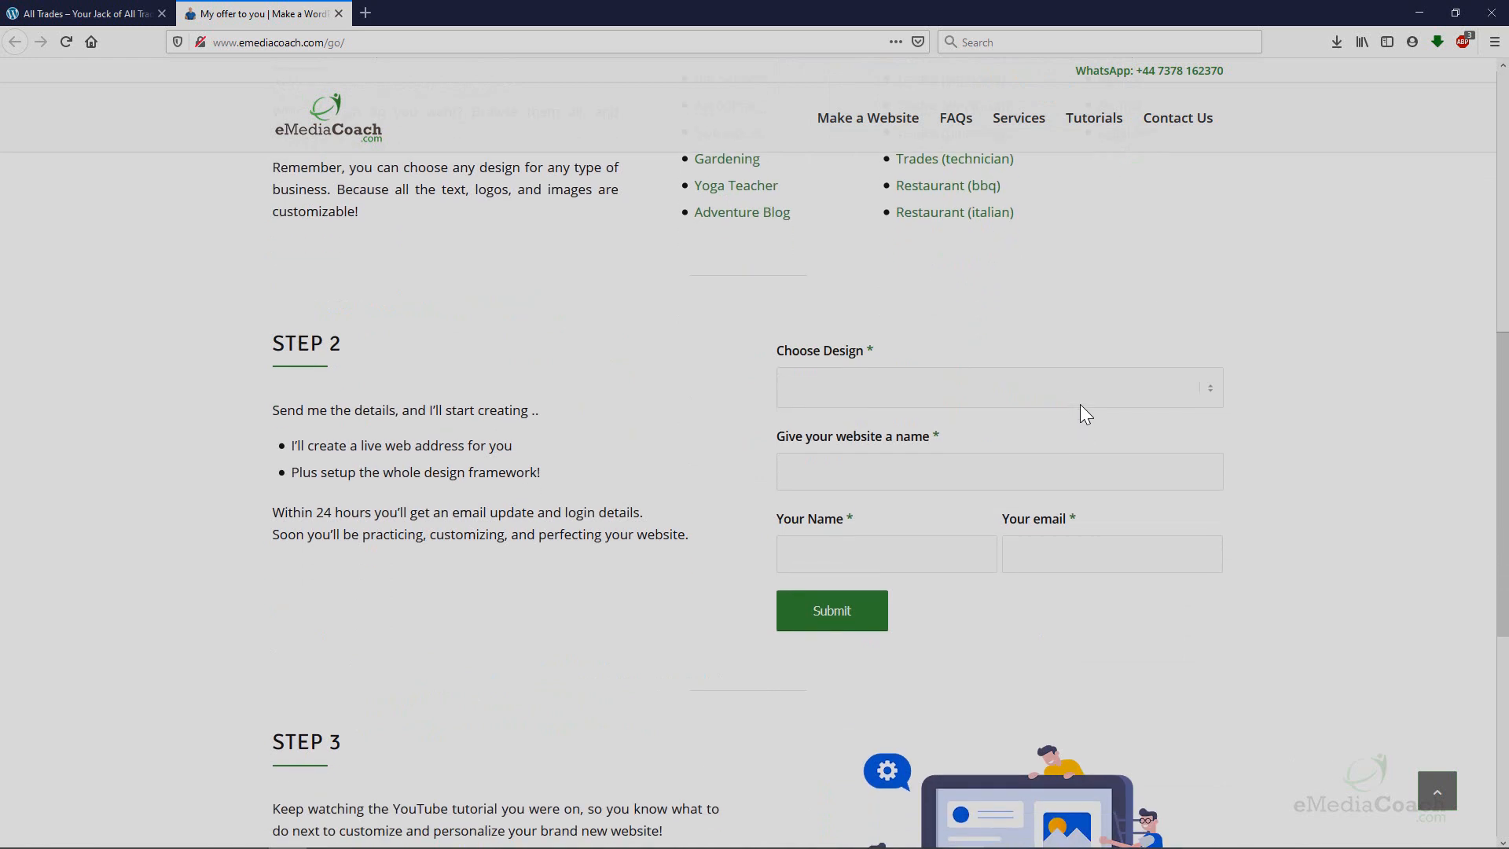
Choose the Trades (windows) design and enter 'All Trades' as the website name.
click(1081, 403)
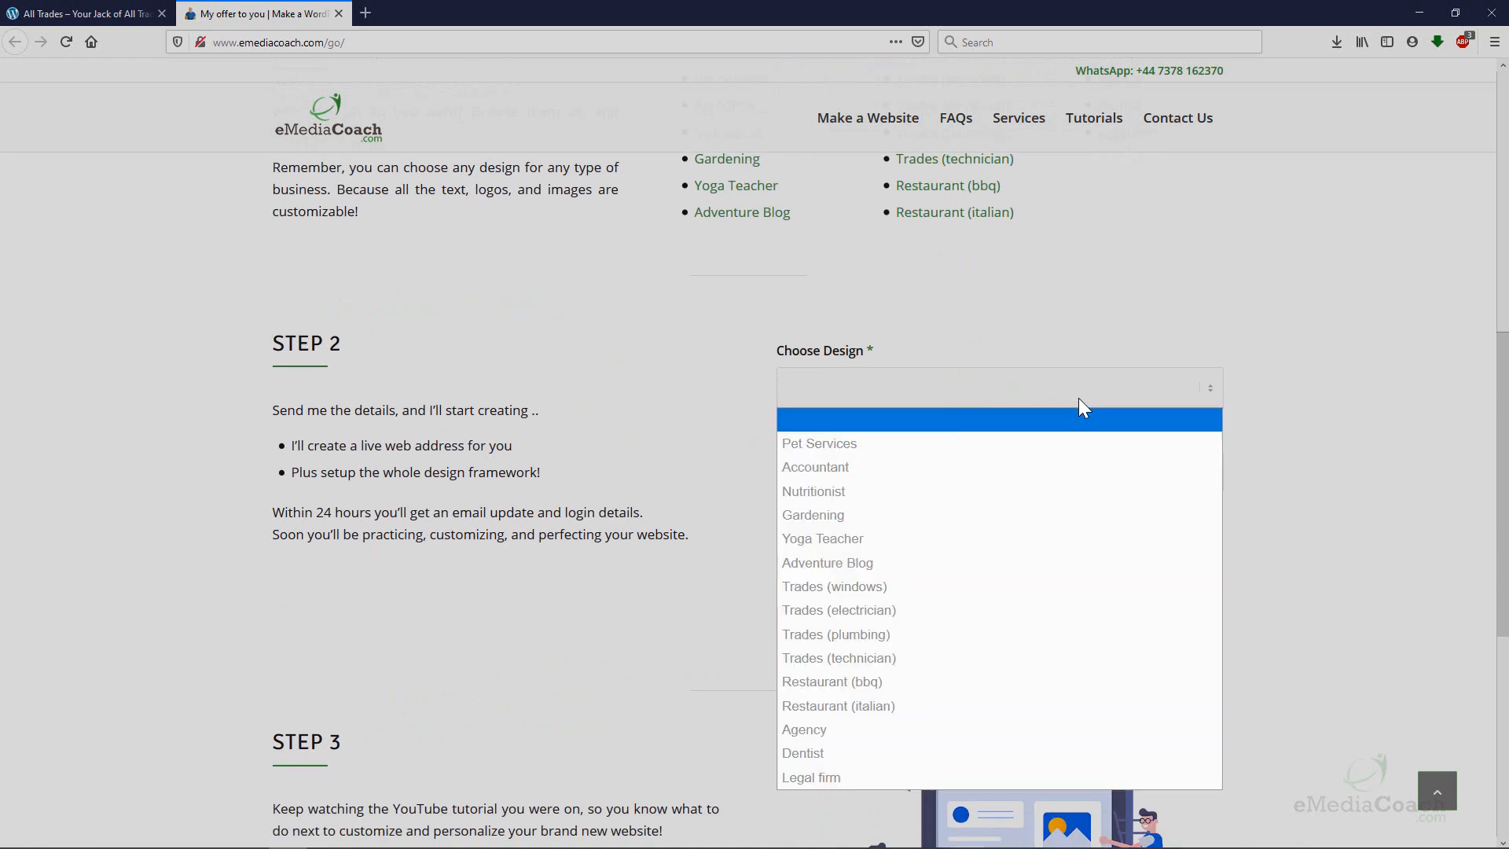
click(931, 591)
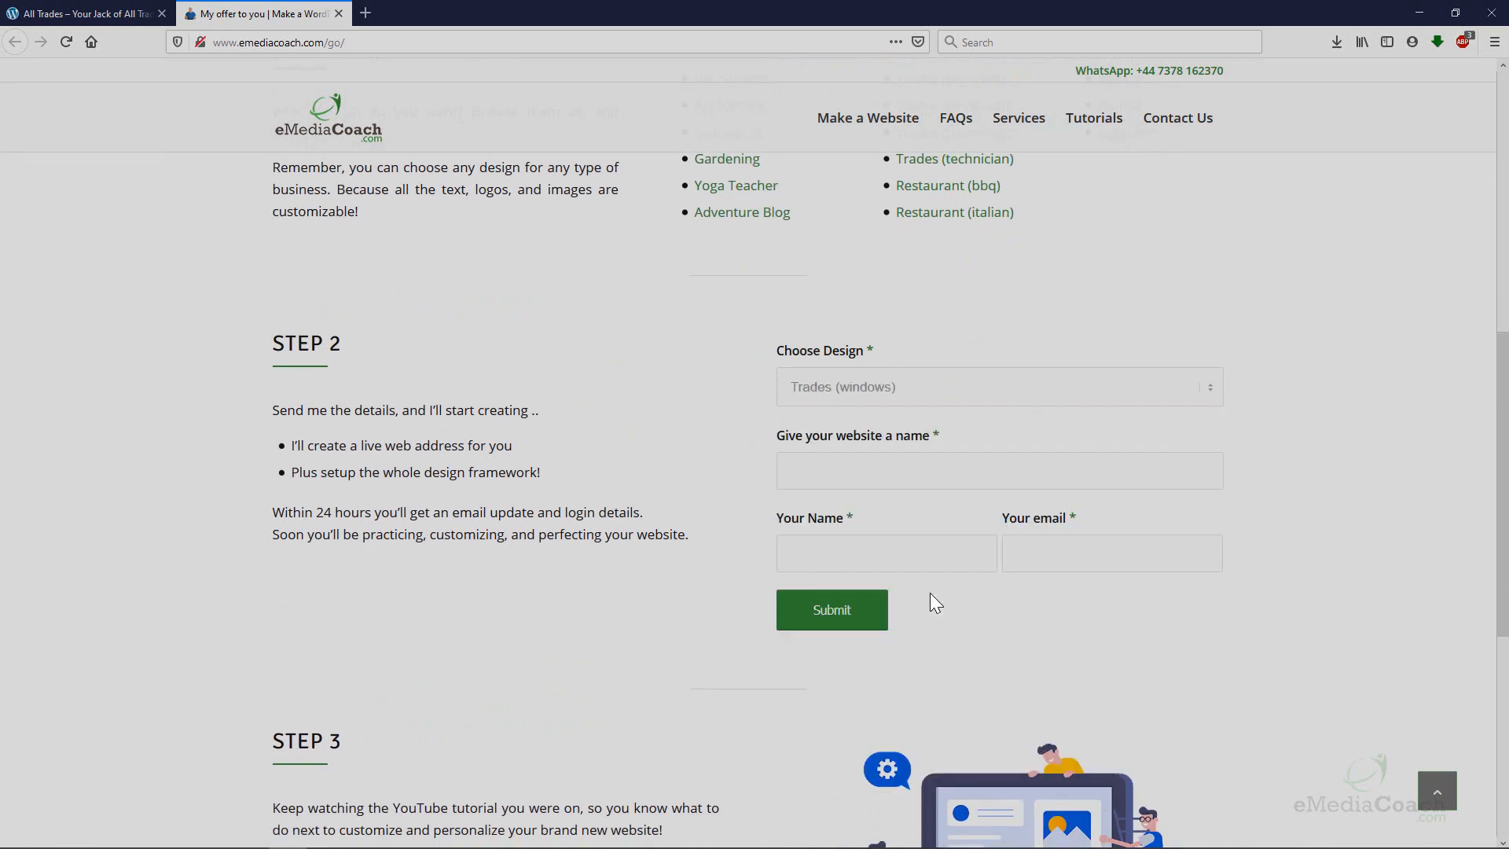
click(940, 479)
text(All Trades)
Fill in the requester's name and e-mail address and submit the website request.
click(865, 548)
text(James)
key(Tab)
key(Down)
key(Tab)
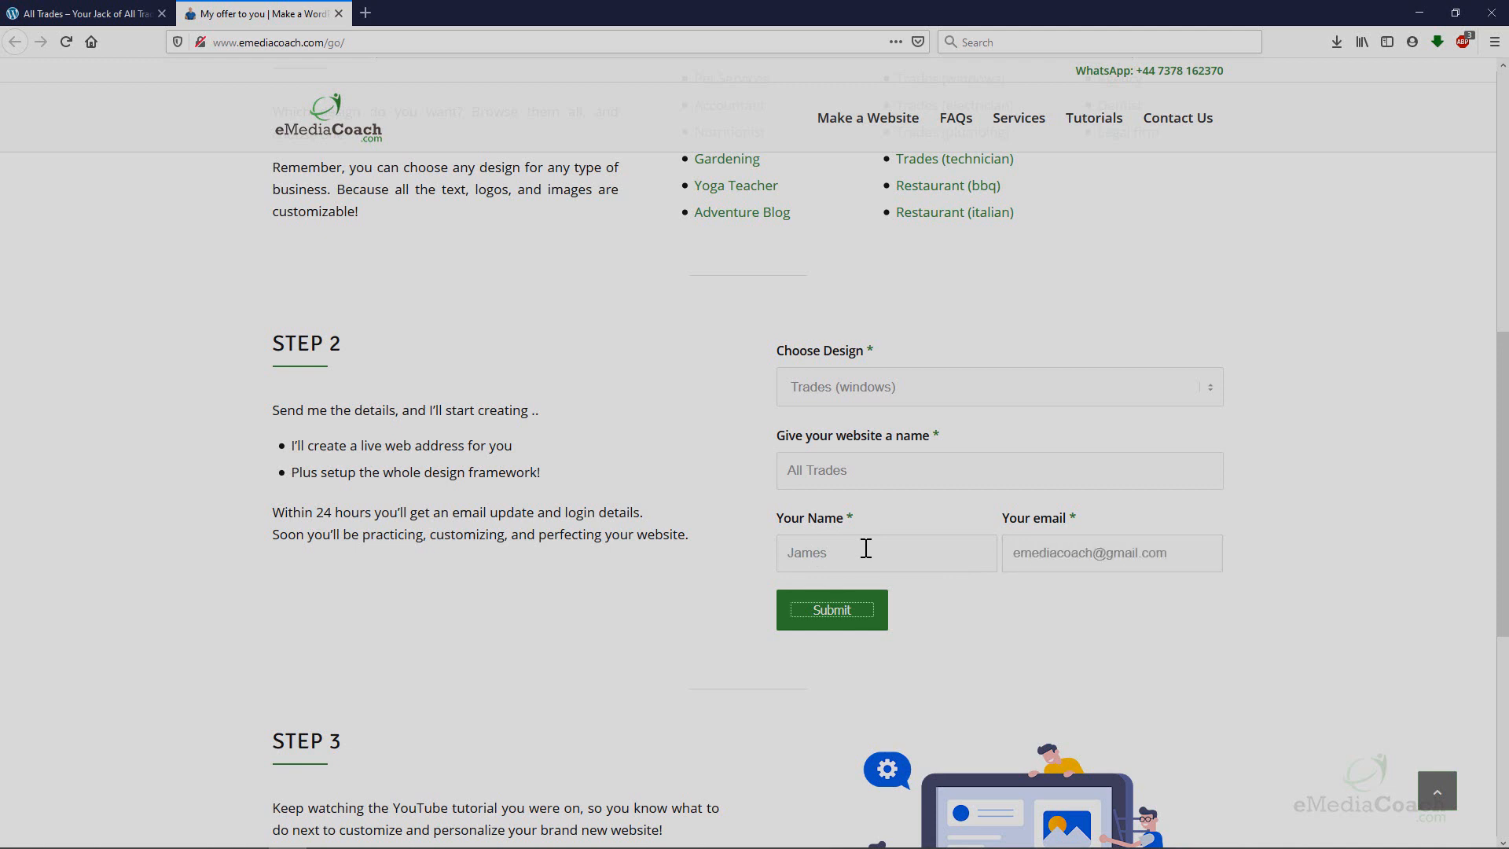
click(826, 606)
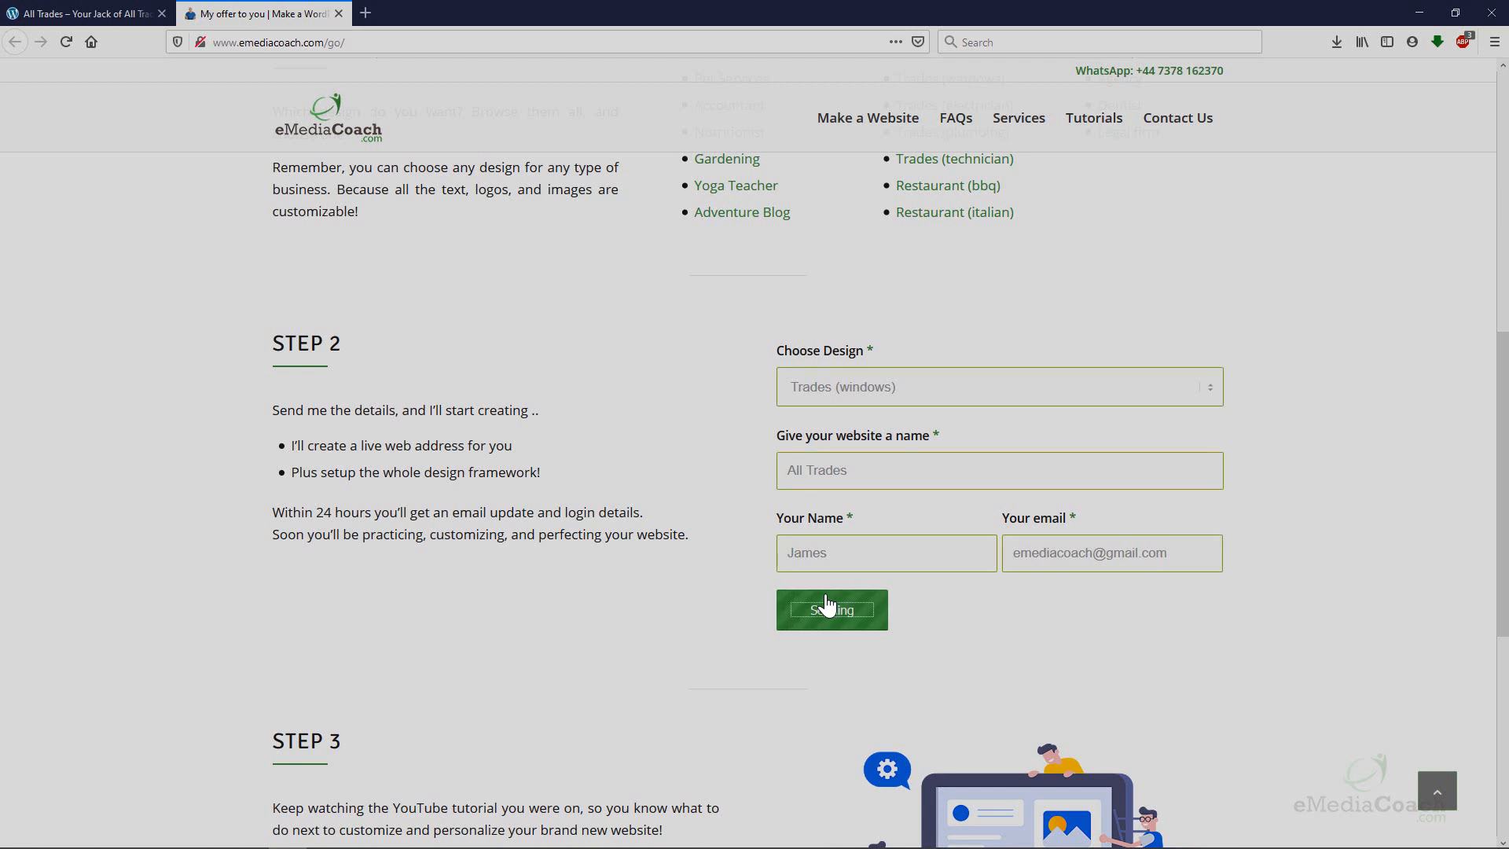
scroll(827, 605, down, 2)
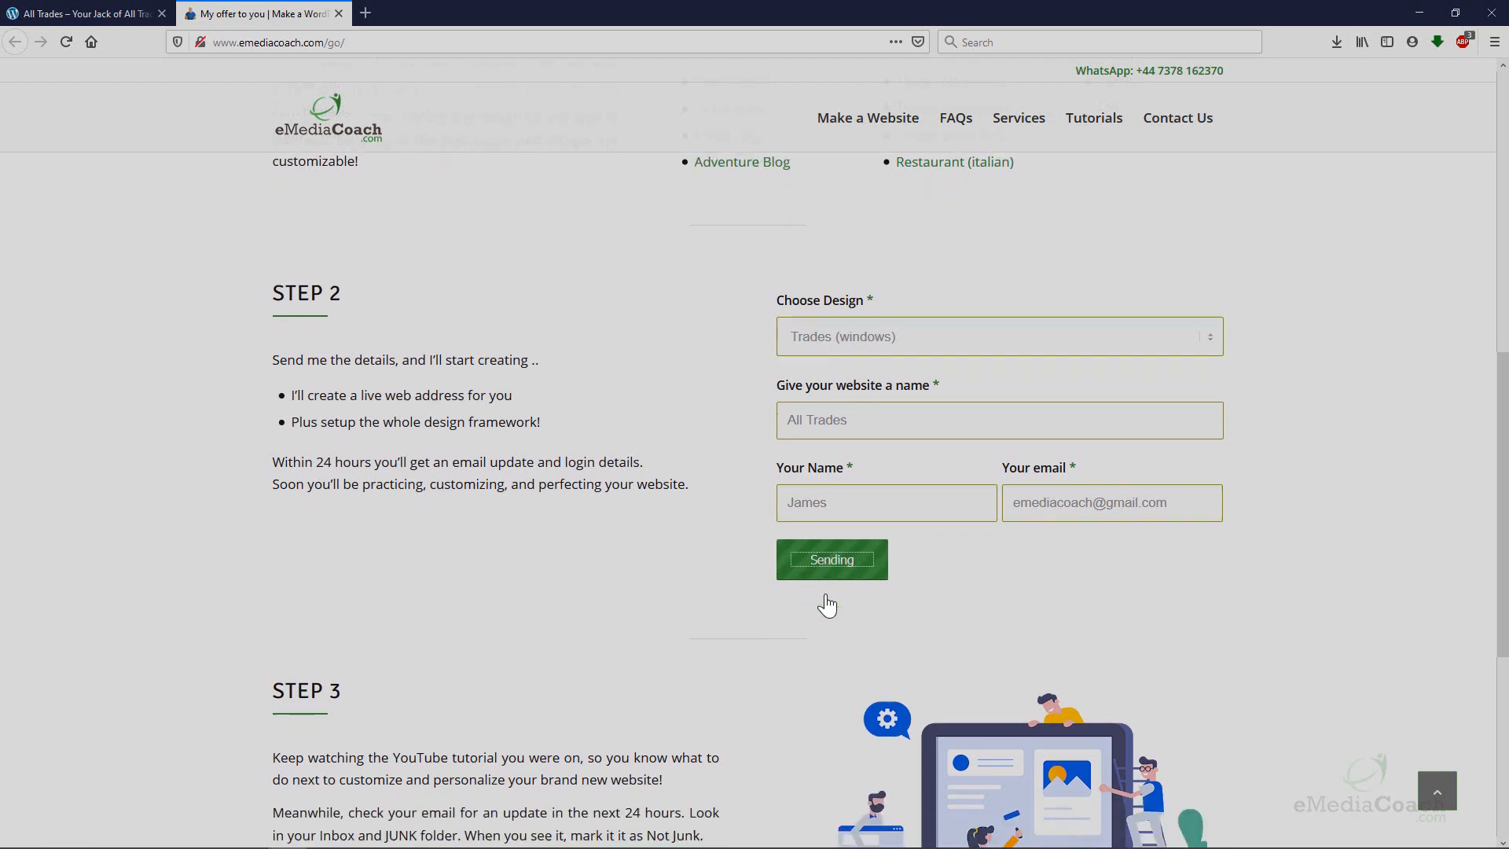
scroll(827, 605, up, 1)
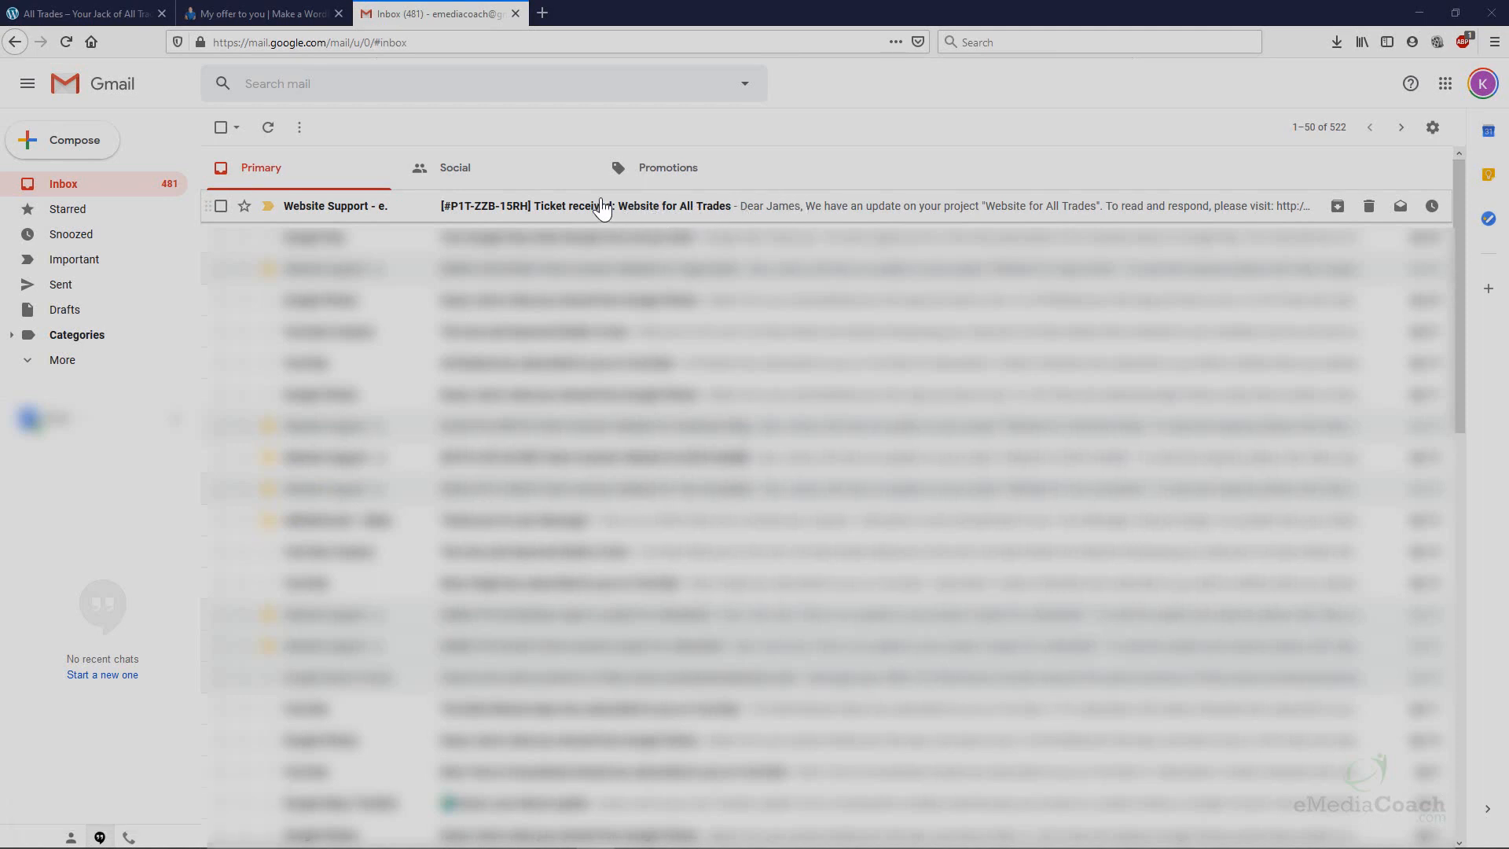
Open the 'Ticket received: Website for All Trades' email and follow its support ticket link.
click(657, 209)
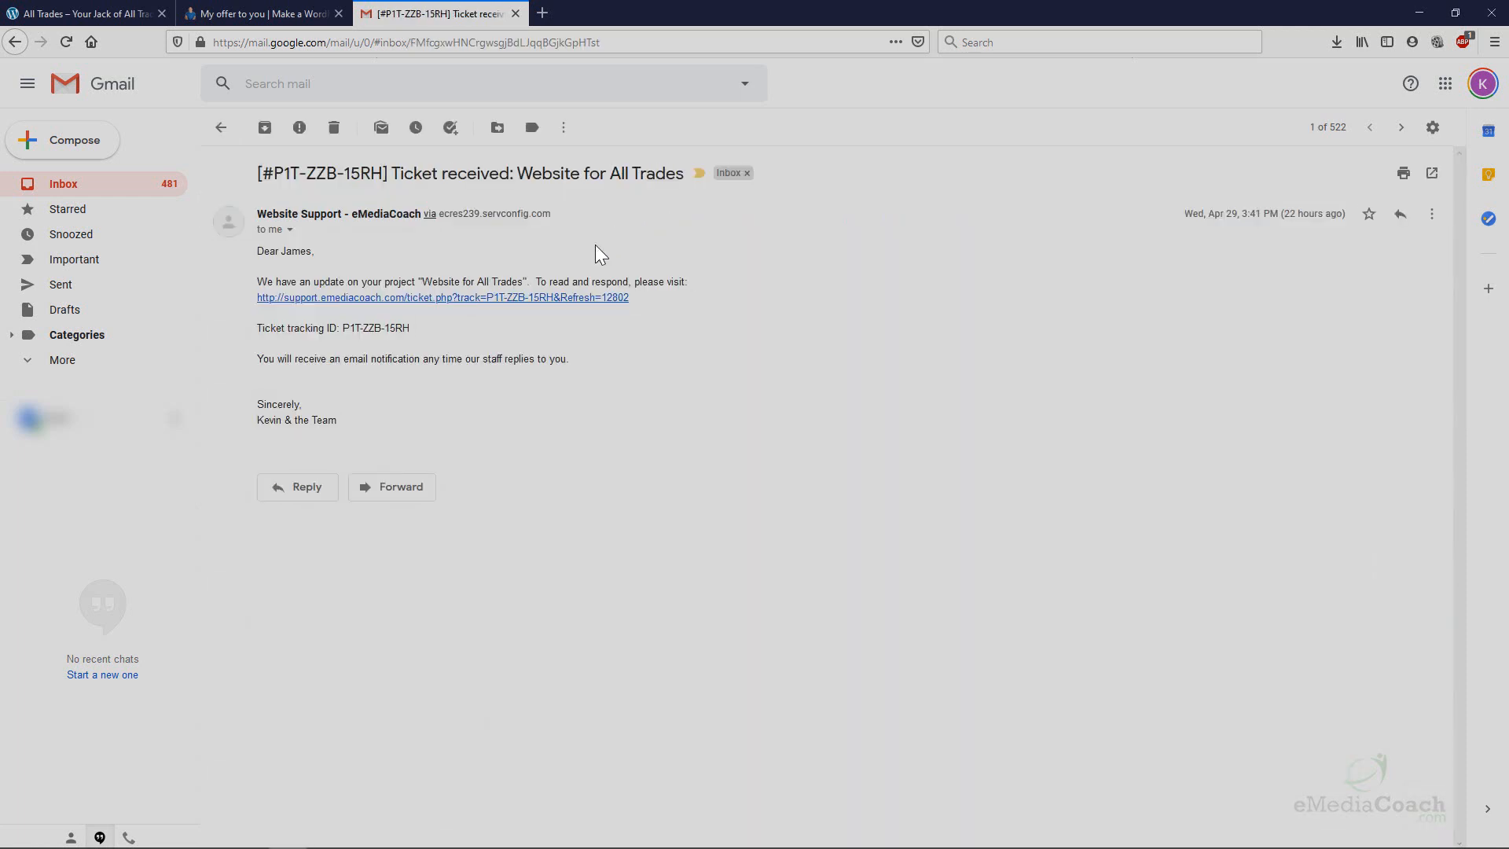
click(525, 298)
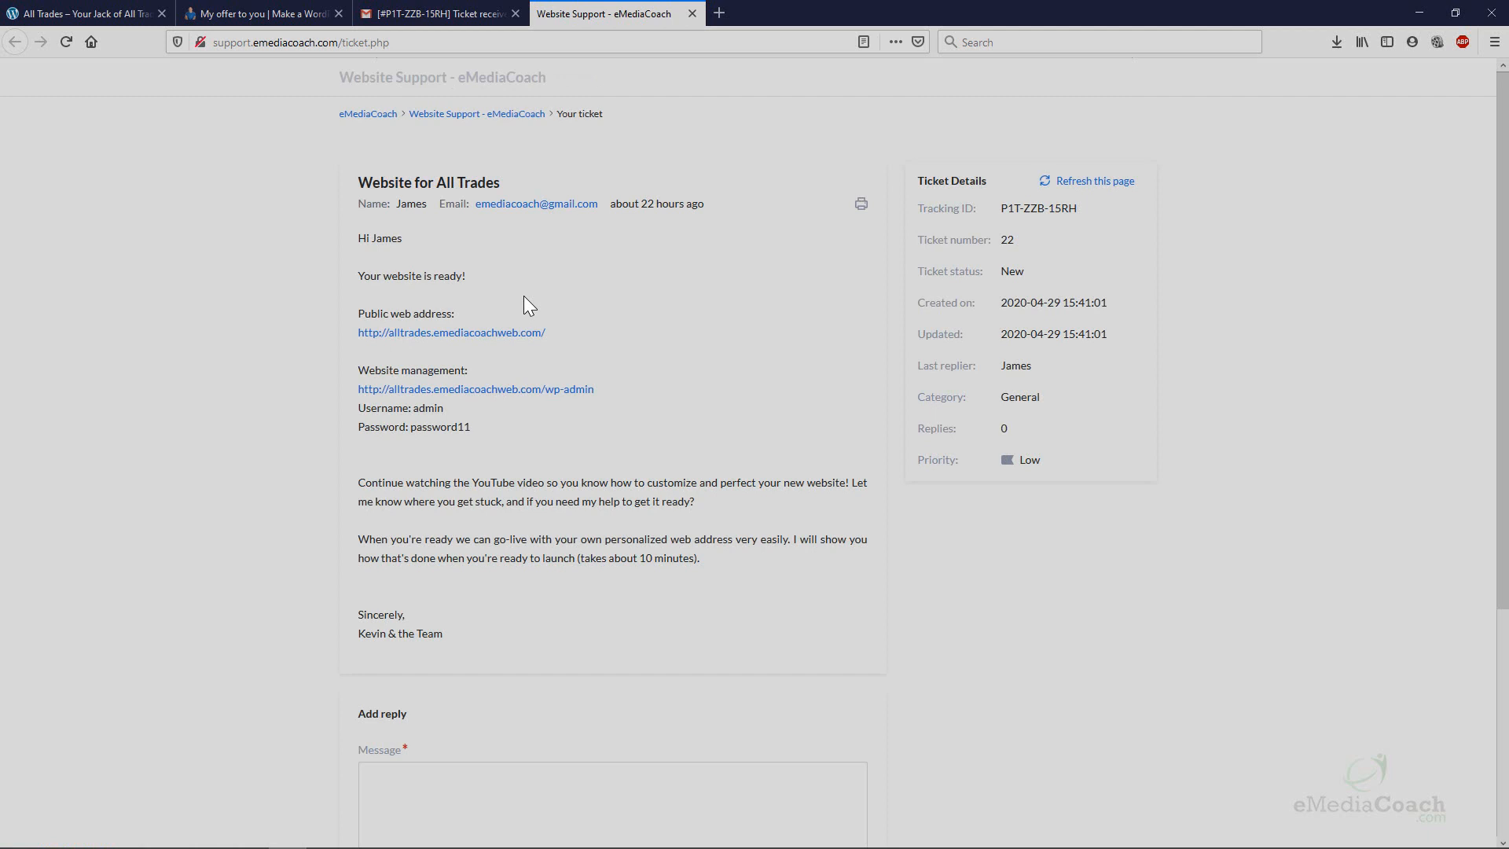
right_click(483, 333)
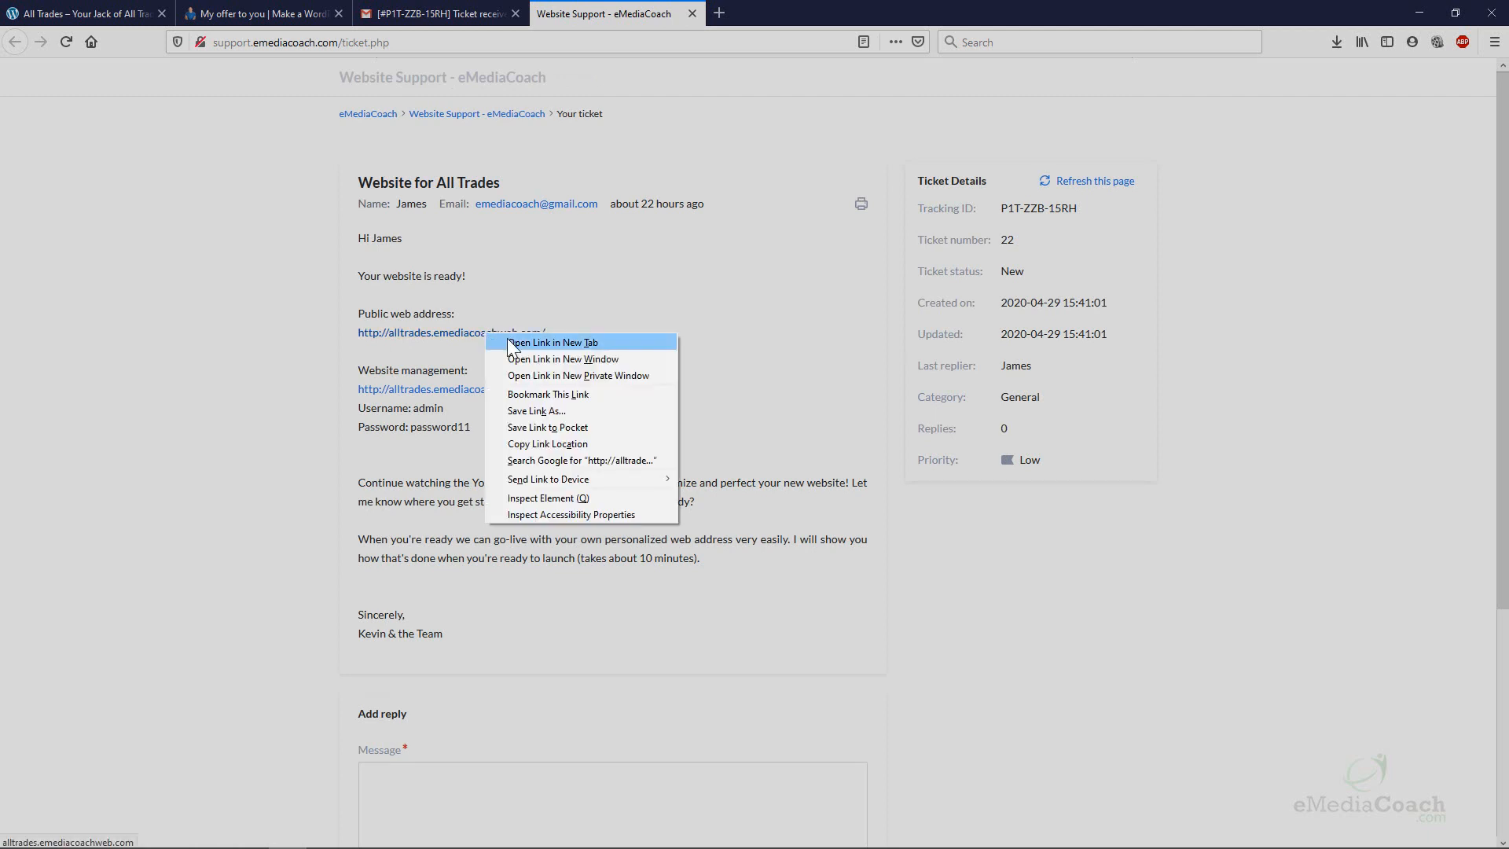
click(508, 342)
click(825, 15)
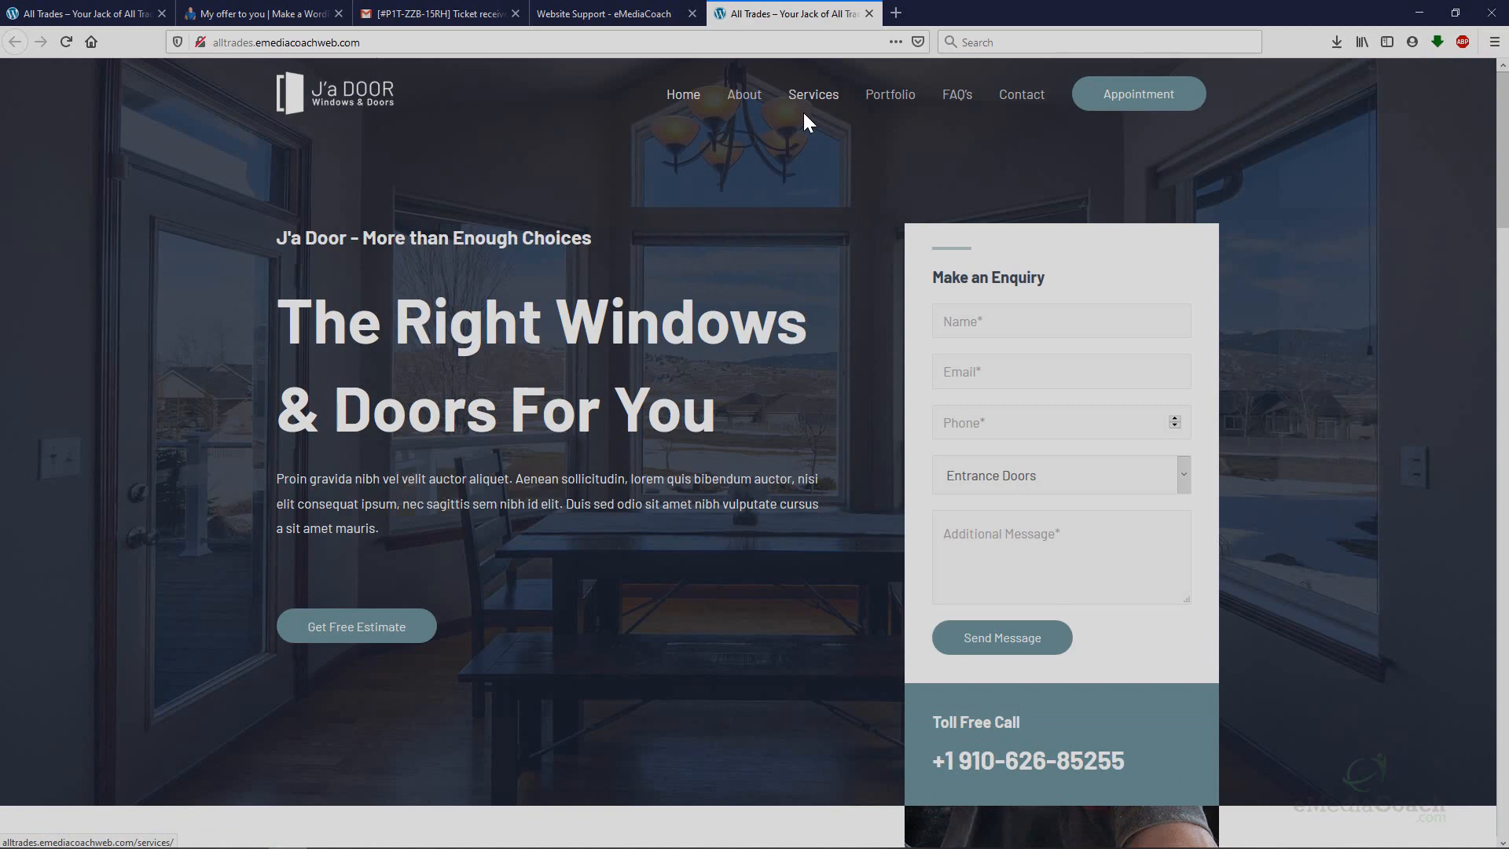
middle_click(780, 17)
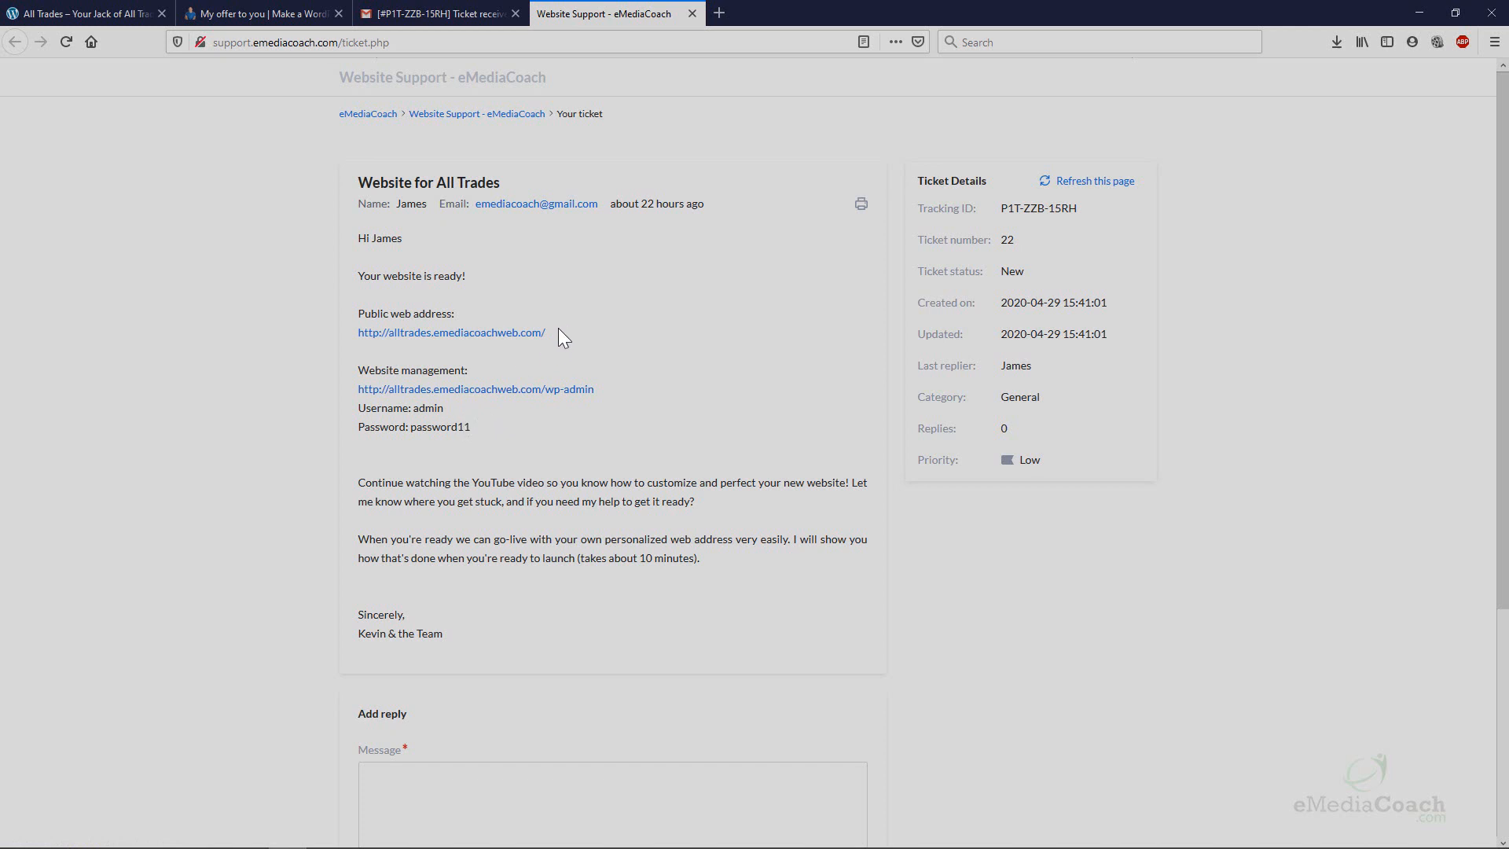
drag(558, 328, 356, 332)
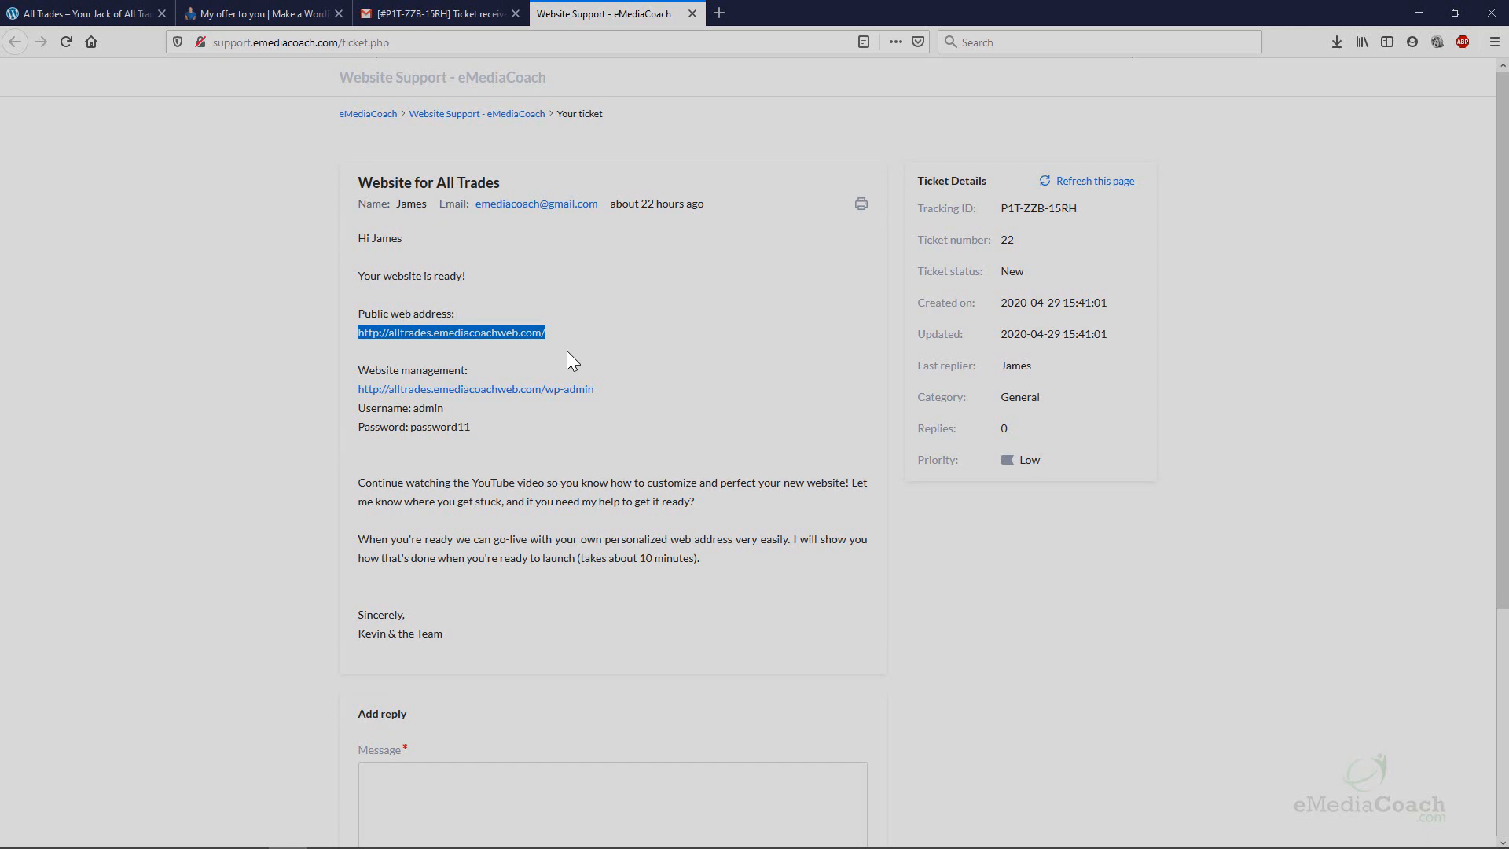
click(598, 398)
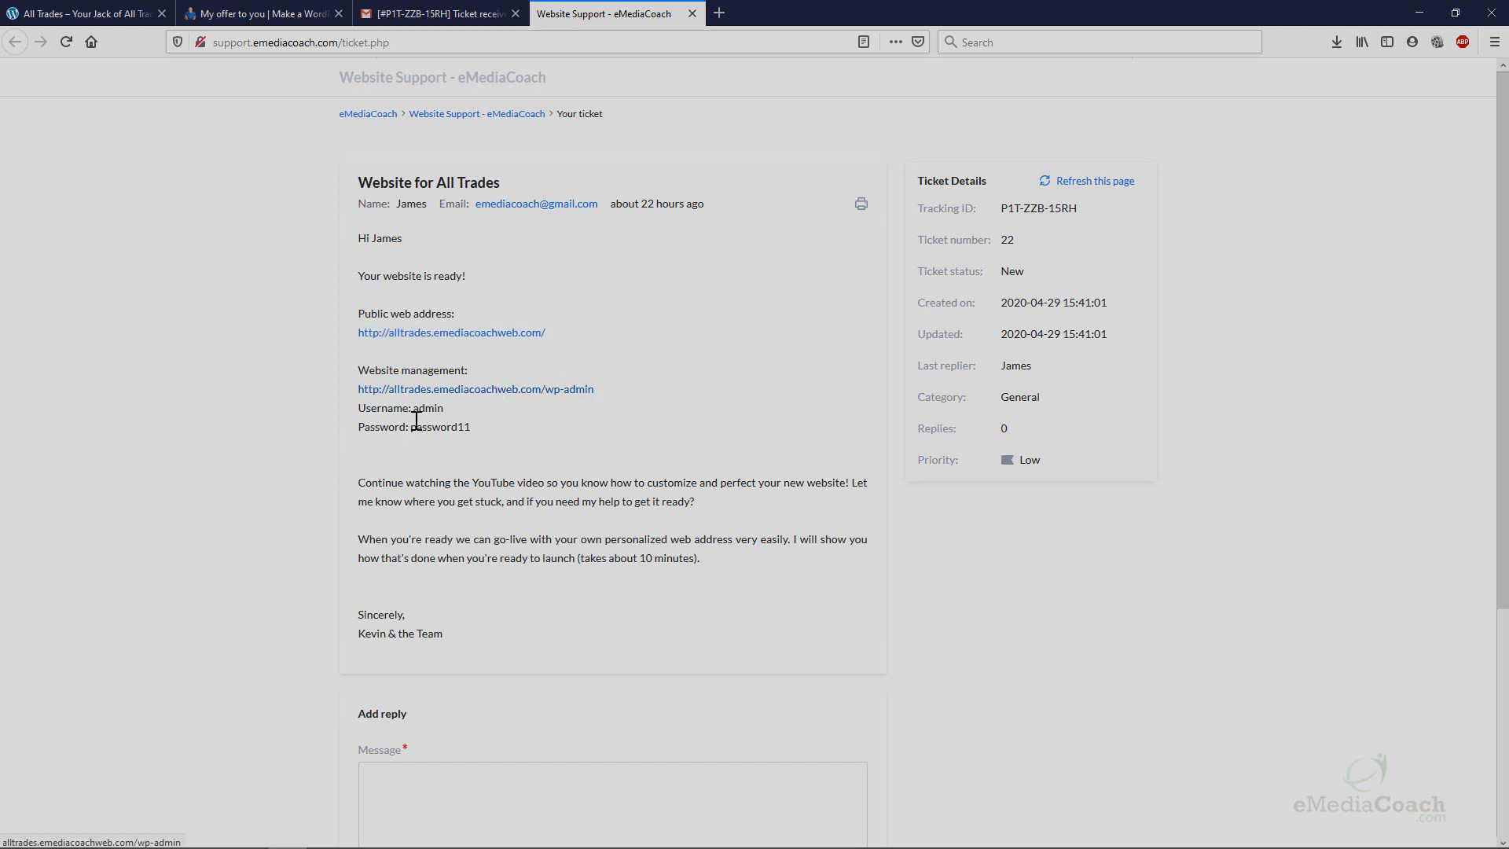
Open the All Trades wp-admin link in a new tab and switch to it.
right_click(477, 391)
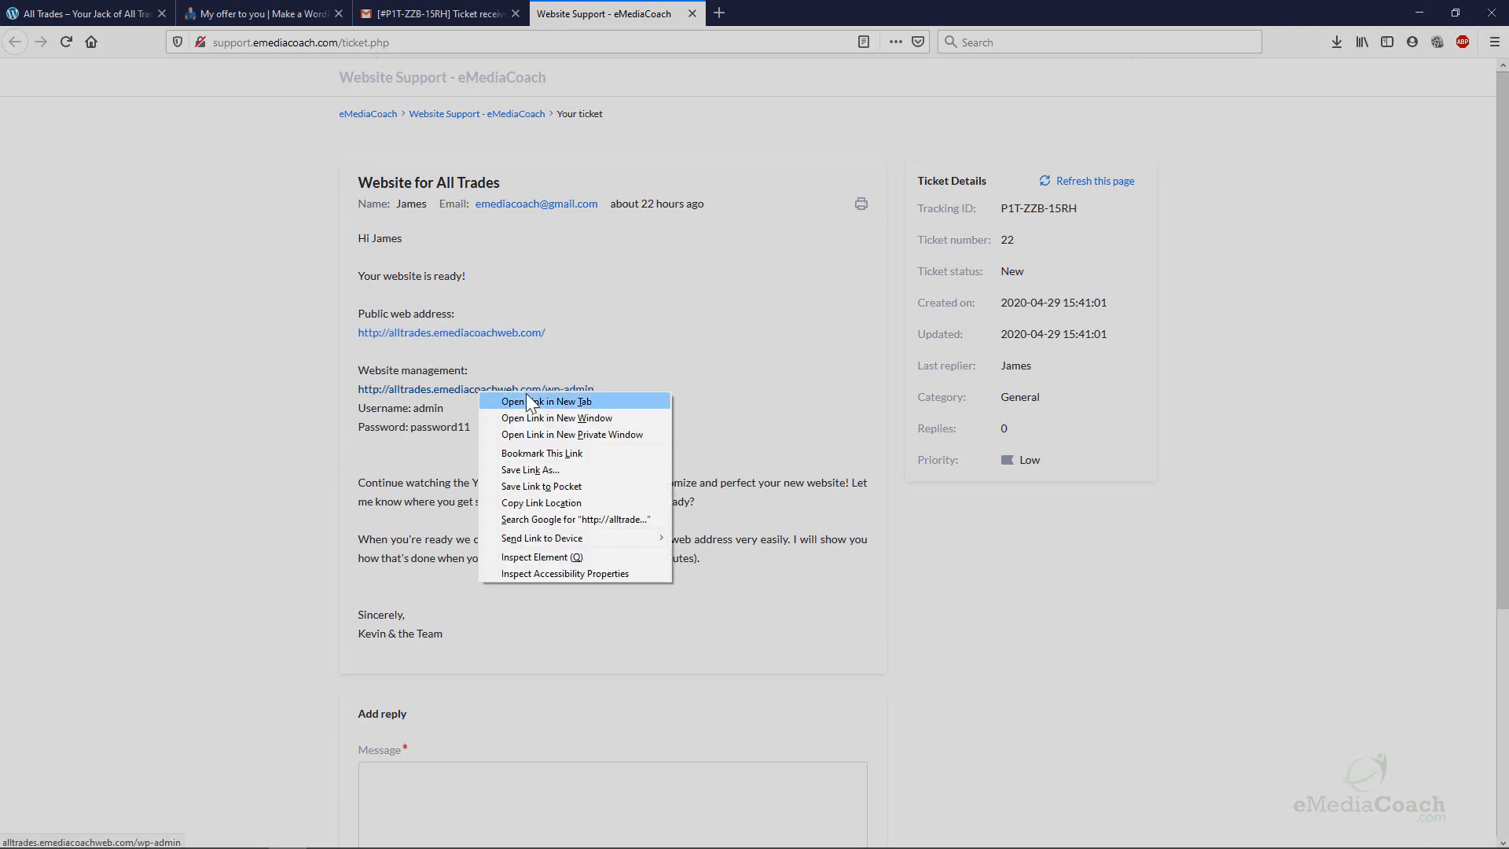
click(526, 393)
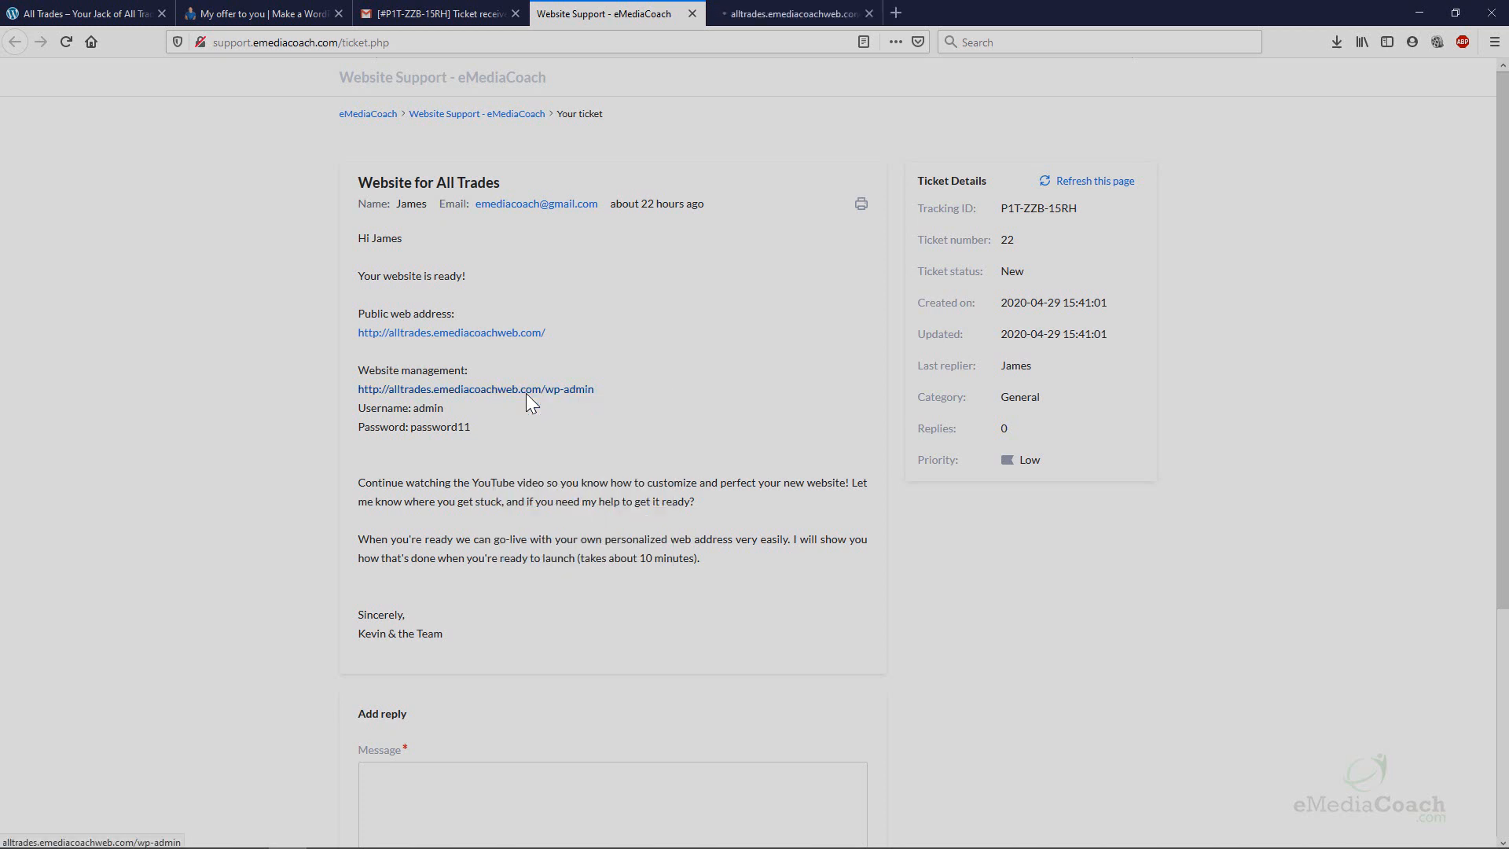
click(803, 10)
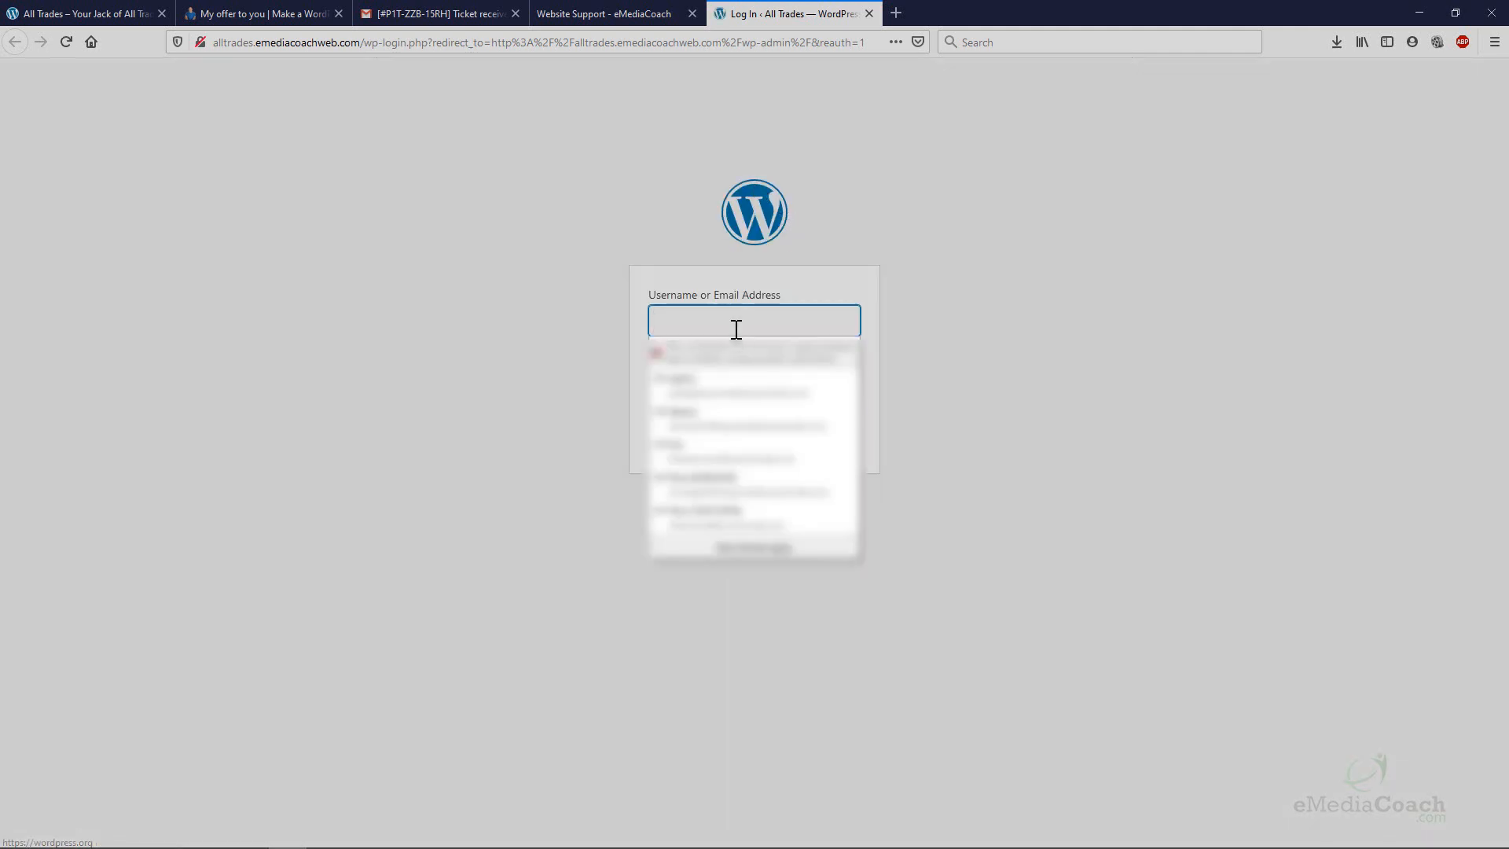
Log in with username admin and the account password.
click(735, 329)
text(admin)
key(Tab)
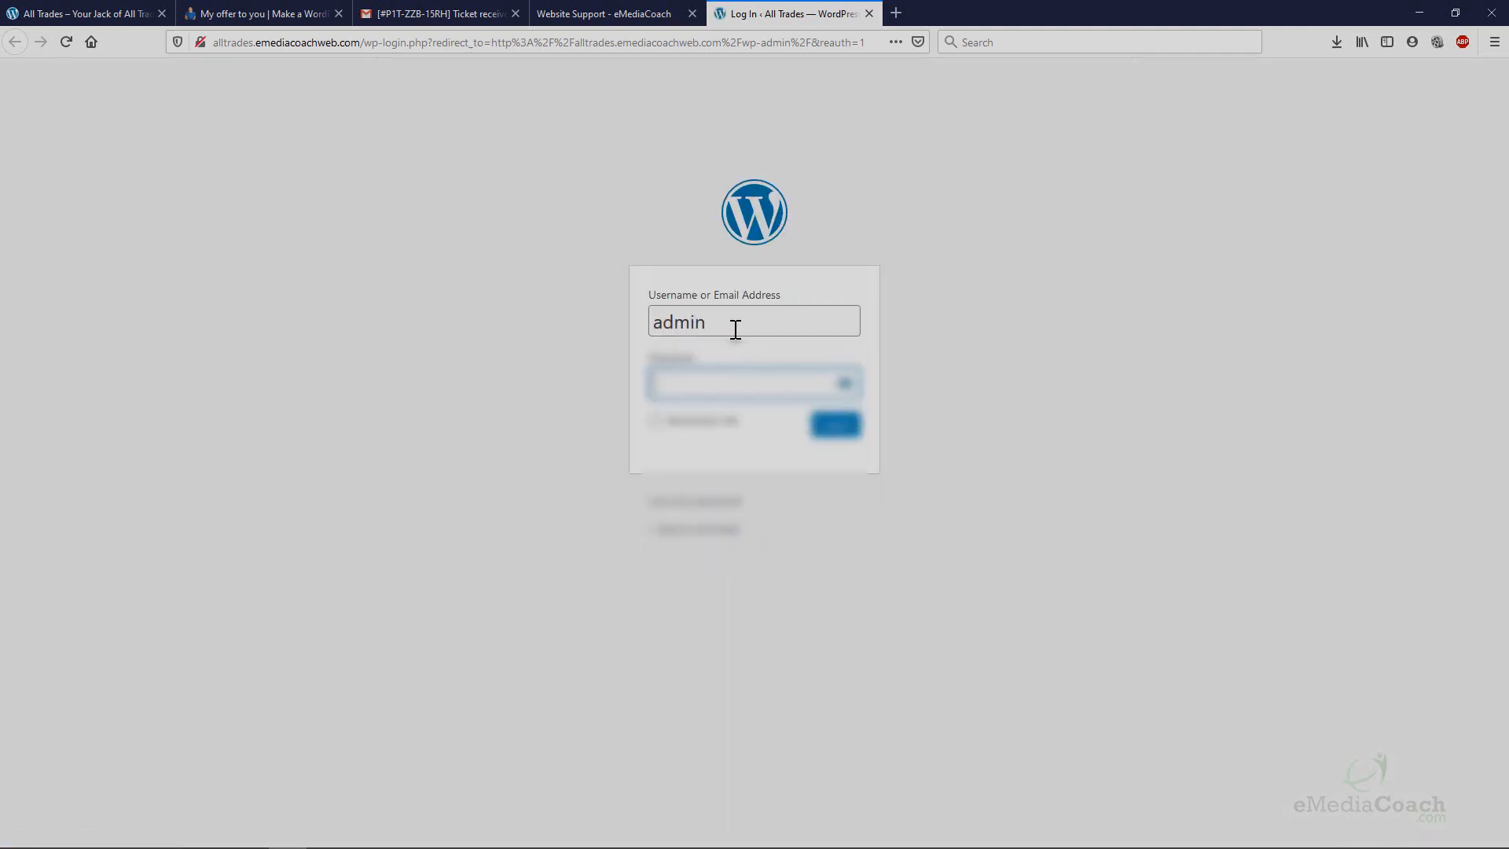
text(•••••••)
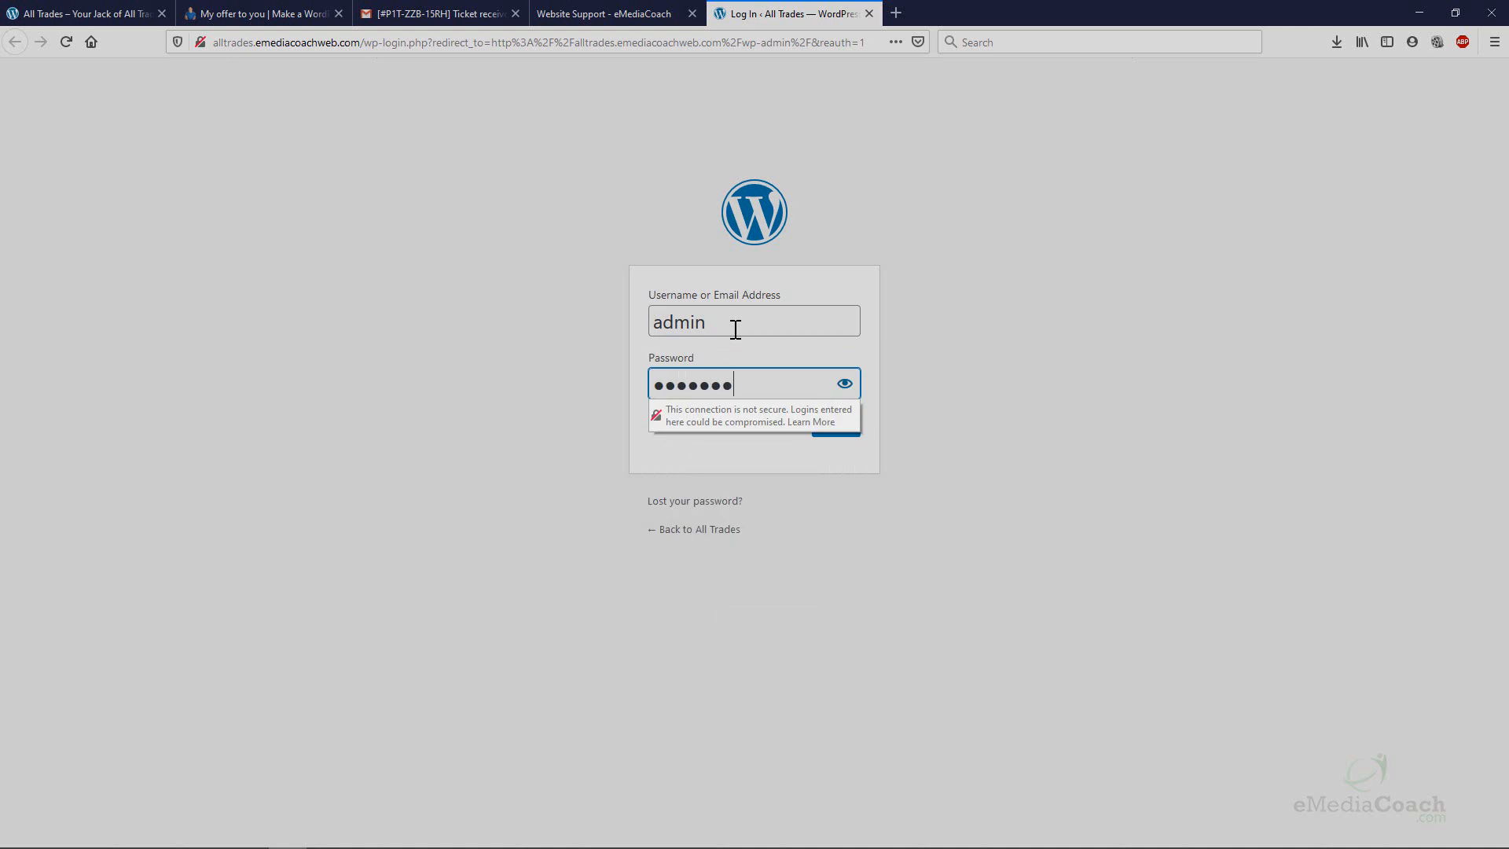
text(•••)
key(Return)
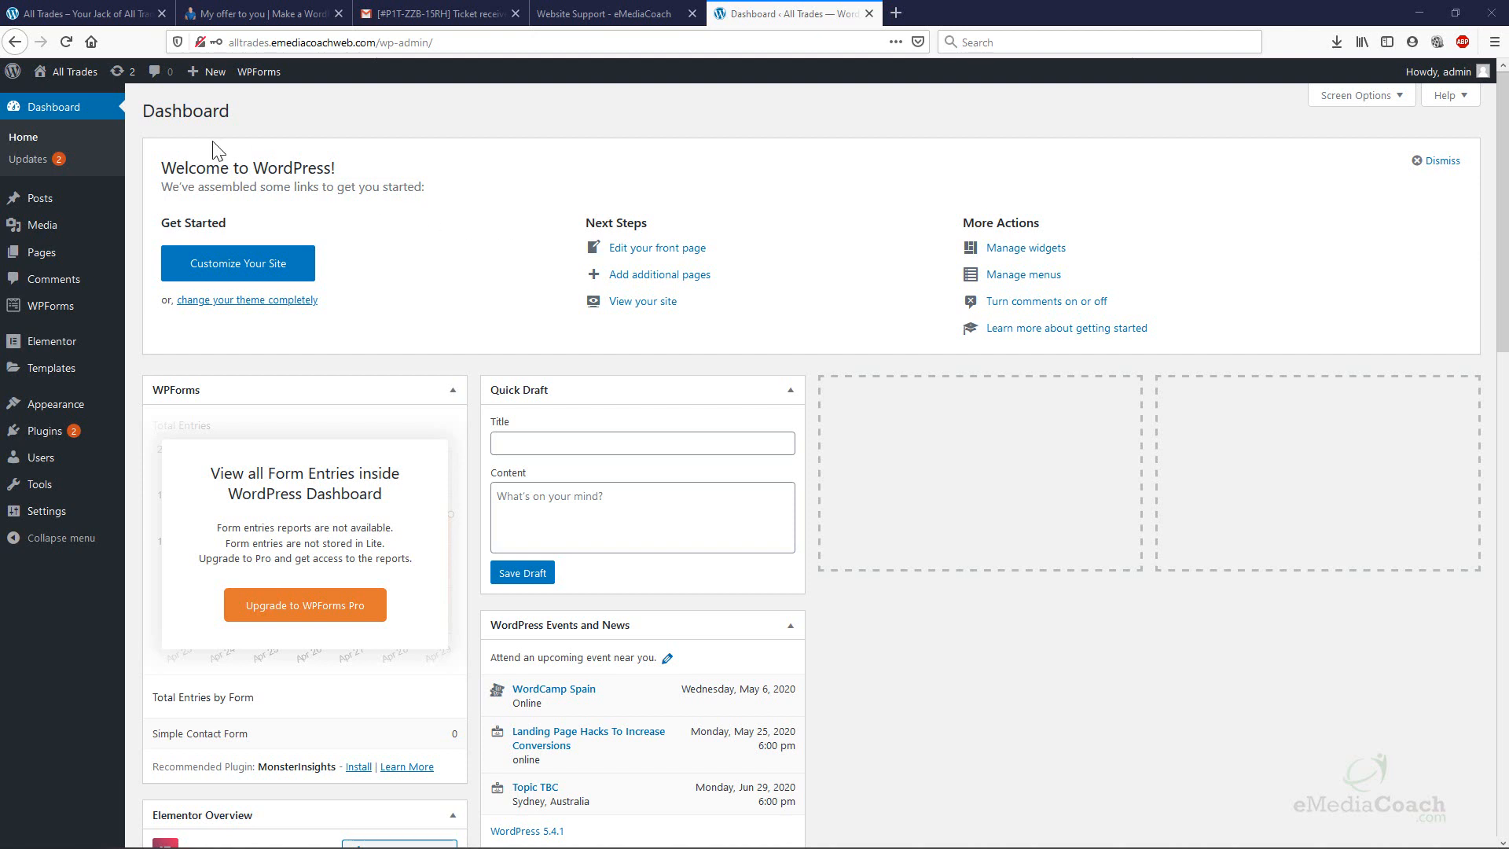
Use Visit Site under All Trades in the admin bar to view the live J'a Door homepage.
mouse_move(66, 88)
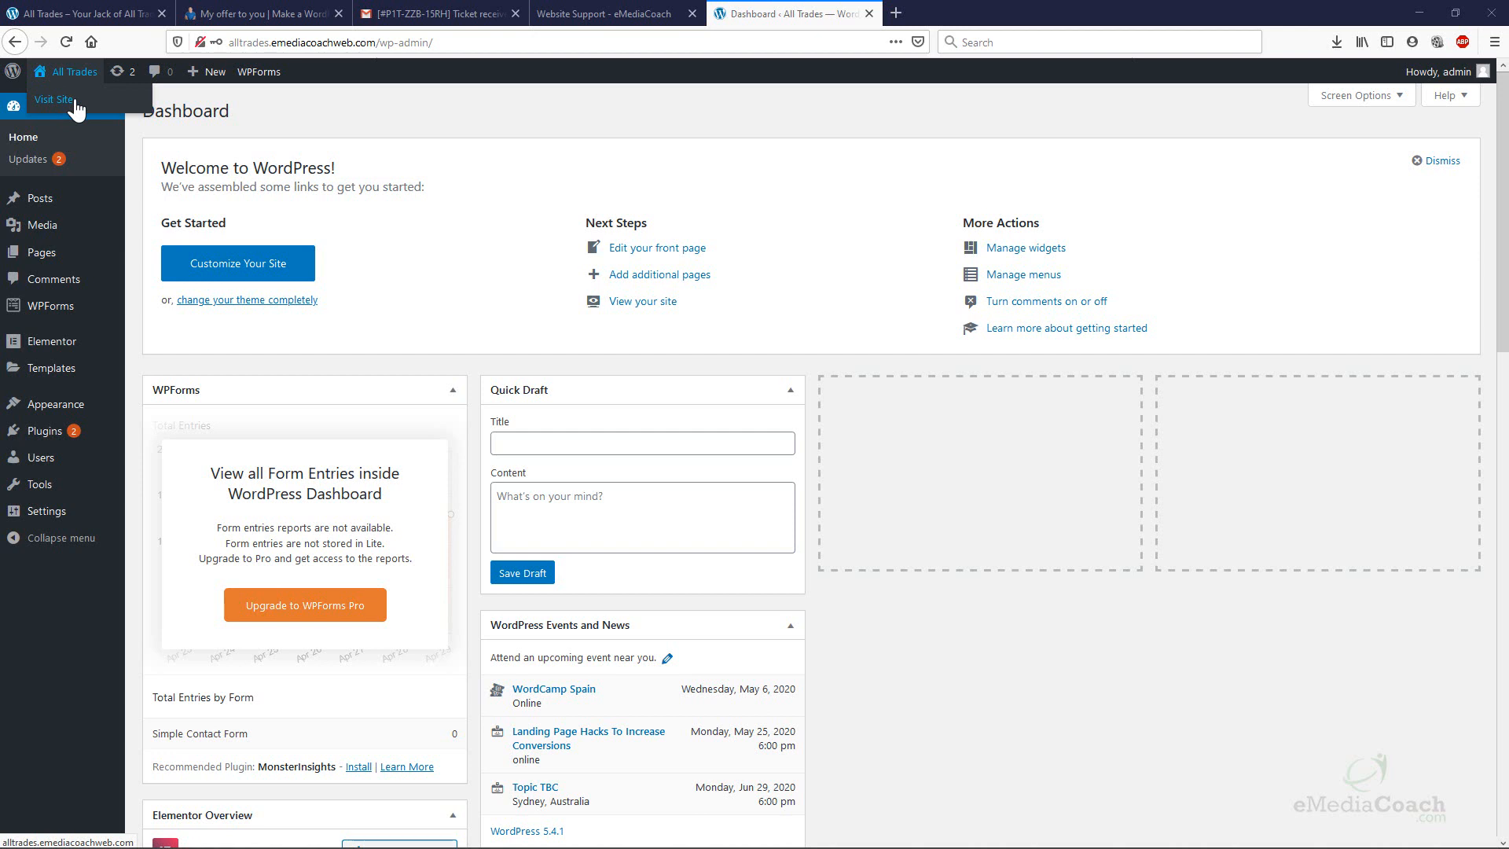
click(76, 104)
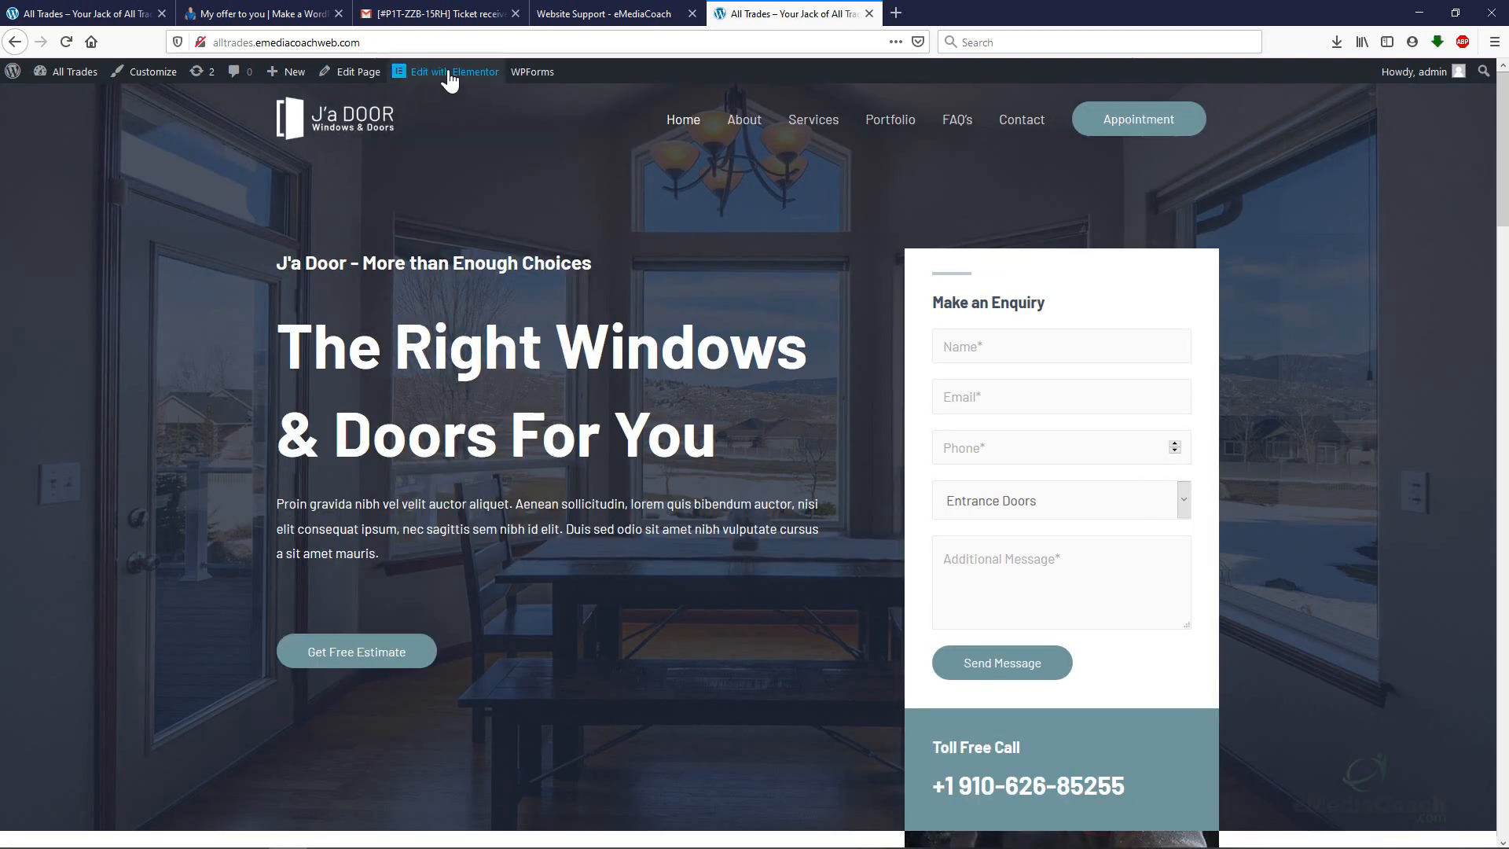
mouse_move(417, 69)
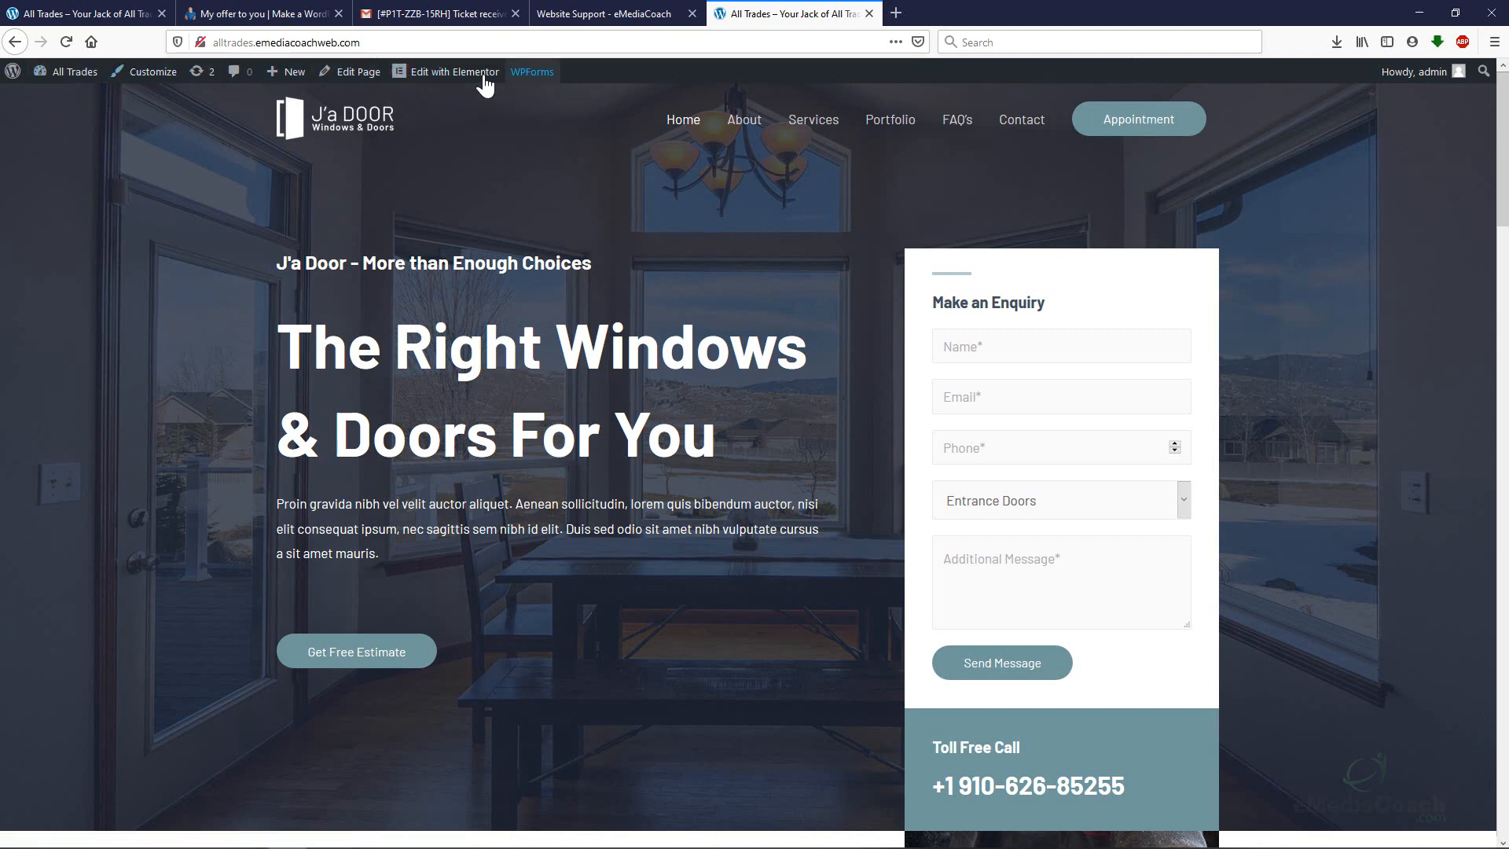
mouse_move(464, 75)
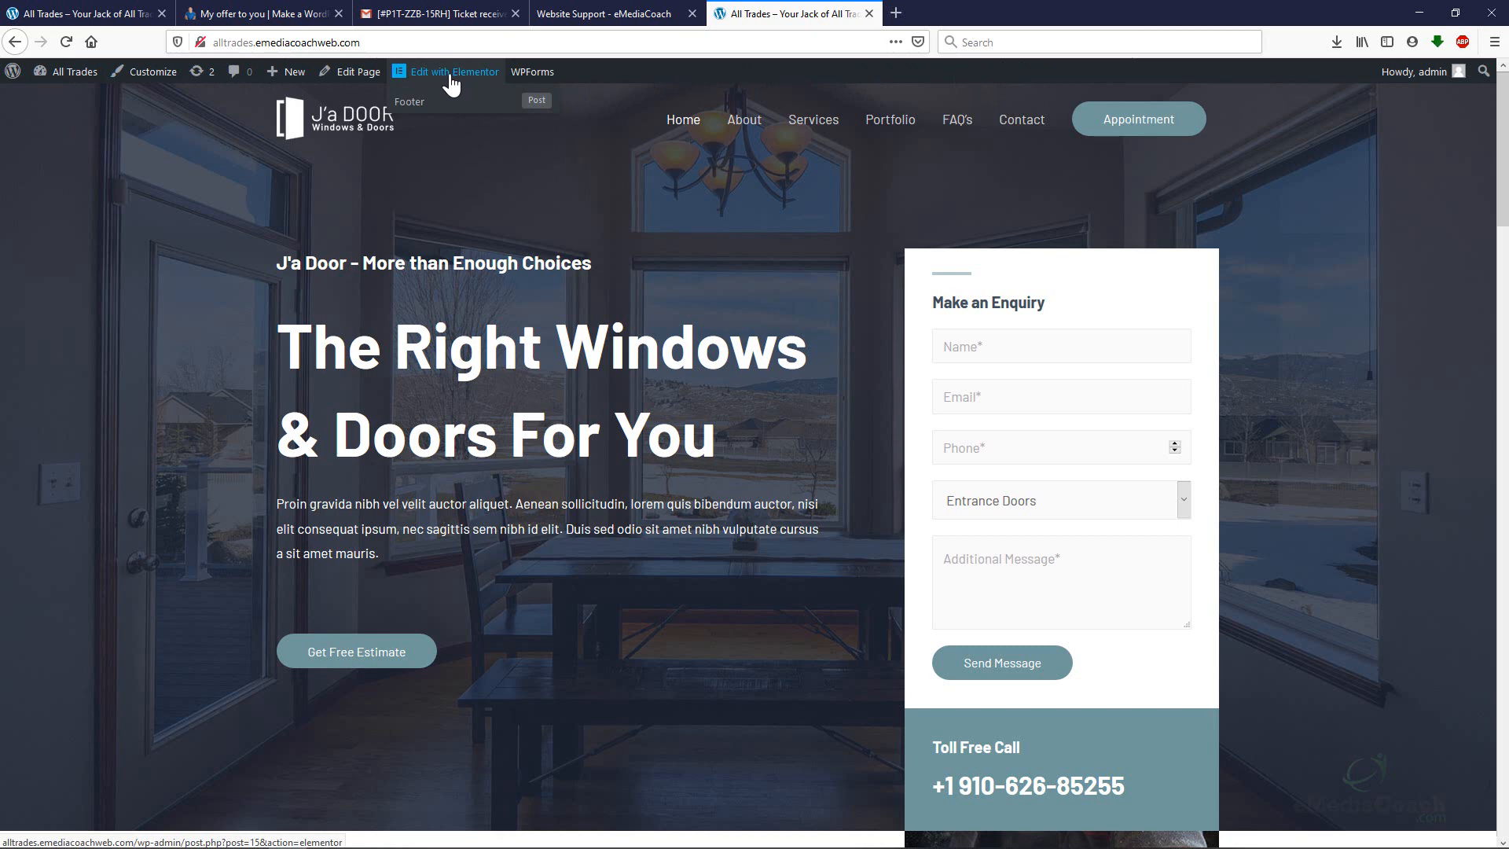
Launch Edit with Elementor on the J'a Door Home page.
click(452, 74)
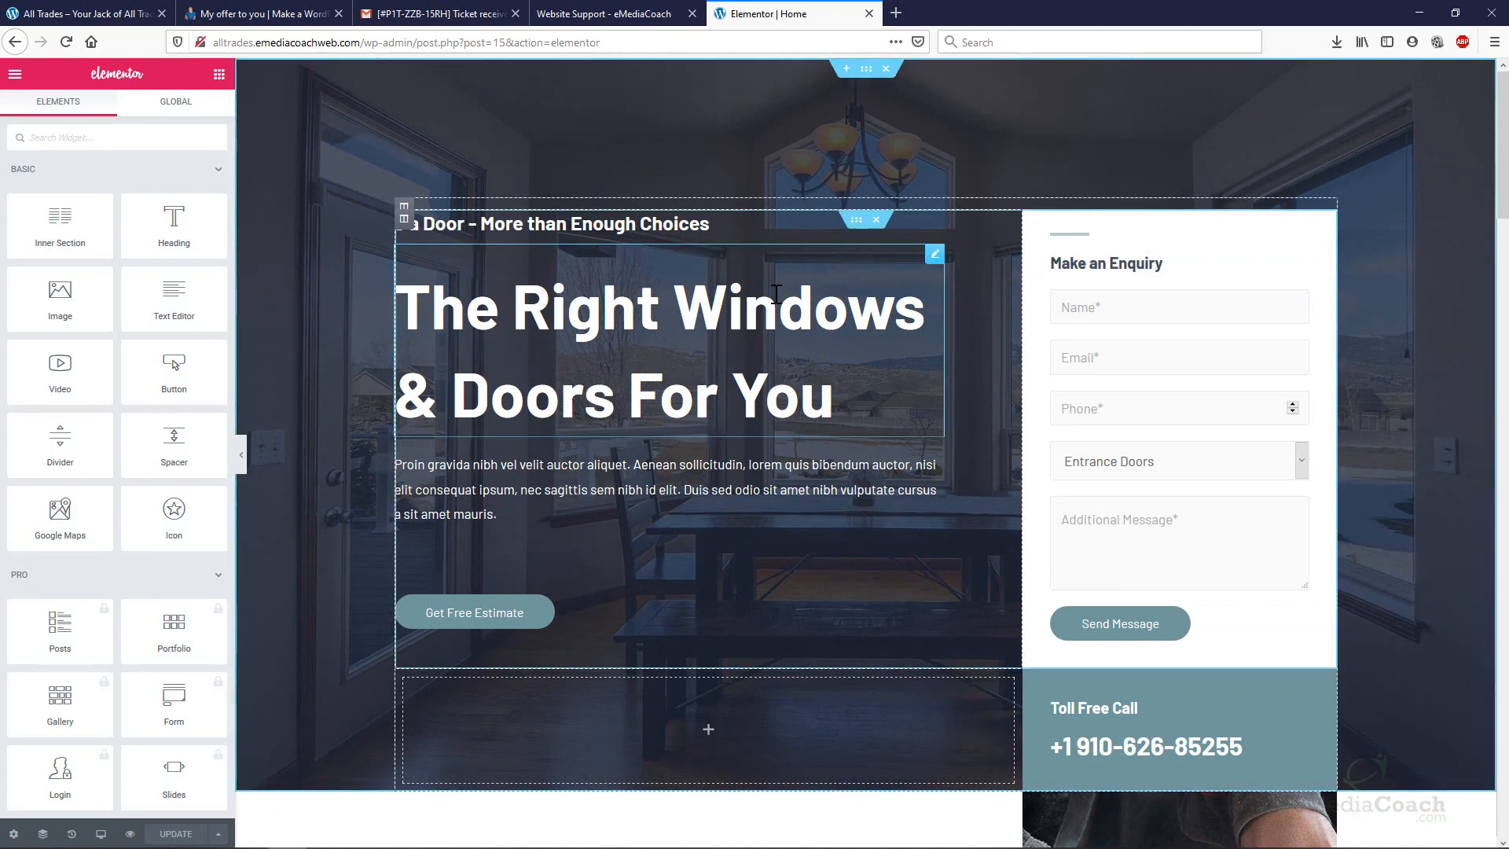
Replace the hero heading text with 'Make this Amazing Website - For FREE!'.
click(838, 362)
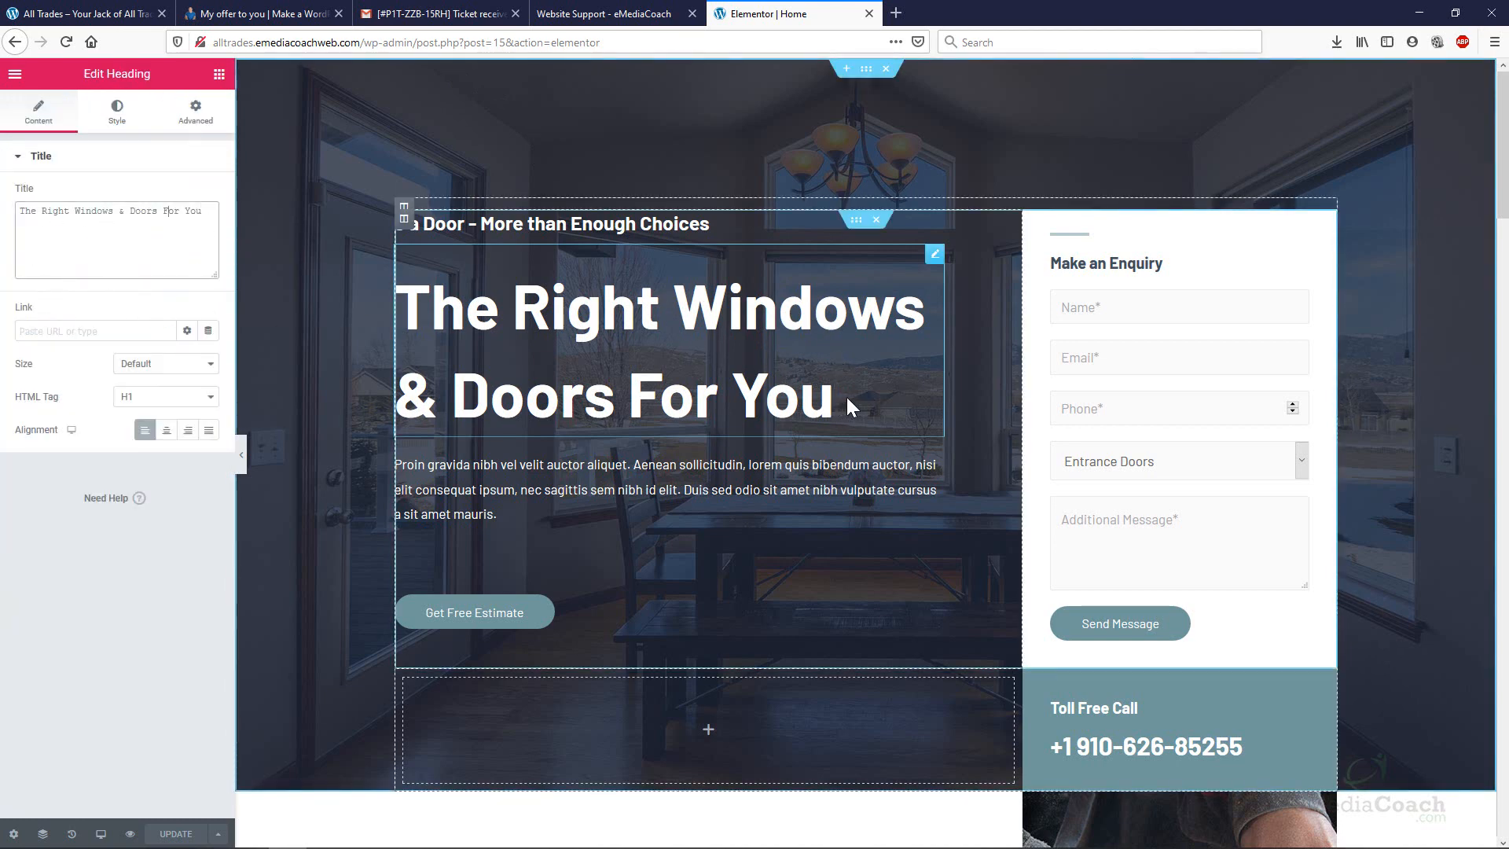
drag(834, 397, 425, 283)
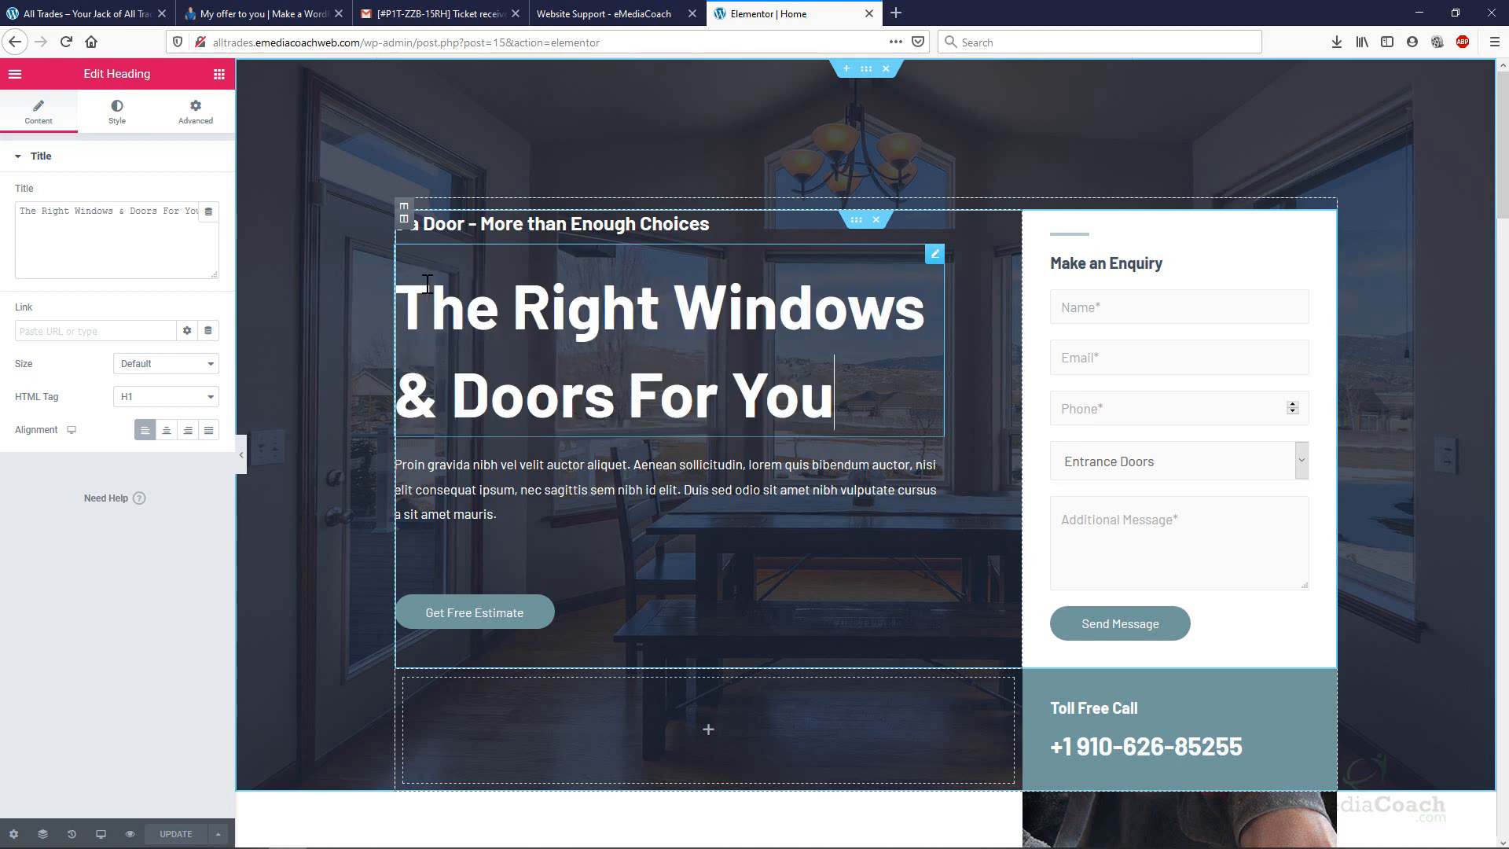
key(BackSpace)
key(BackSpace)
key(BackSpace)
key(BackSpace)
key(BackSpace)
key(BackSpace)
key(BackSpace)
key(BackSpace)
key(BackSpace)
key(BackSpace)
key(BackSpace)
key(BackSpace)
key(BackSpace)
key(BackSpace)
key(BackSpace)
key(BackSpace)
key(BackSpace)
key(BackSpace)
key(BackSpace)
key(BackSpace)
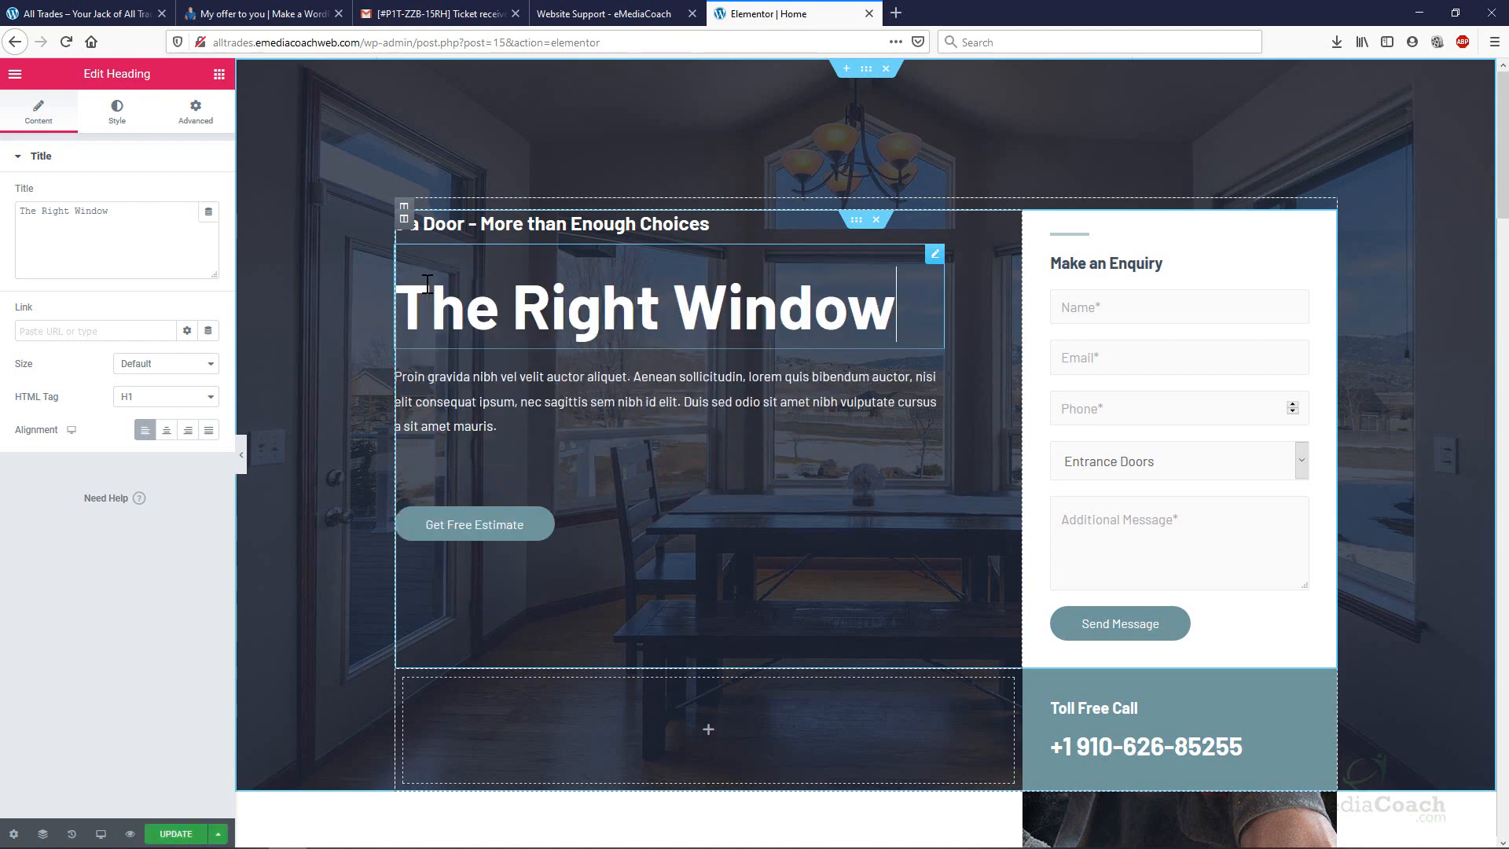
key(BackSpace)
key(BackSpace)
key(BackSpace)
key(BackSpace)
key(BackSpace)
key(BackSpace)
key(BackSpace)
key(BackSpace)
key(BackSpace)
key(BackSpace)
key(BackSpace)
key(BackSpace)
key(BackSpace)
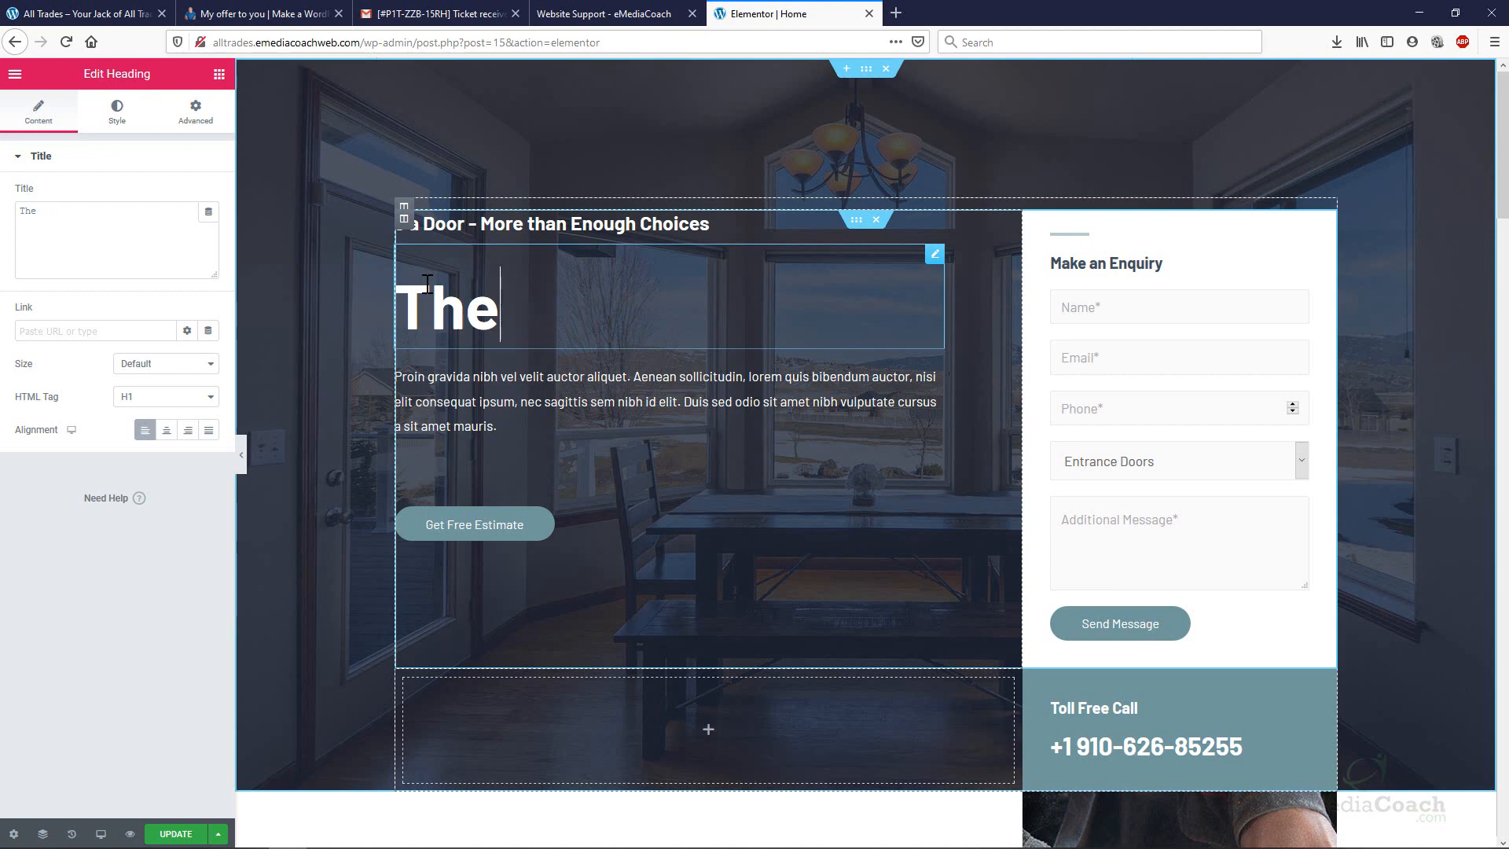
text(Make this)
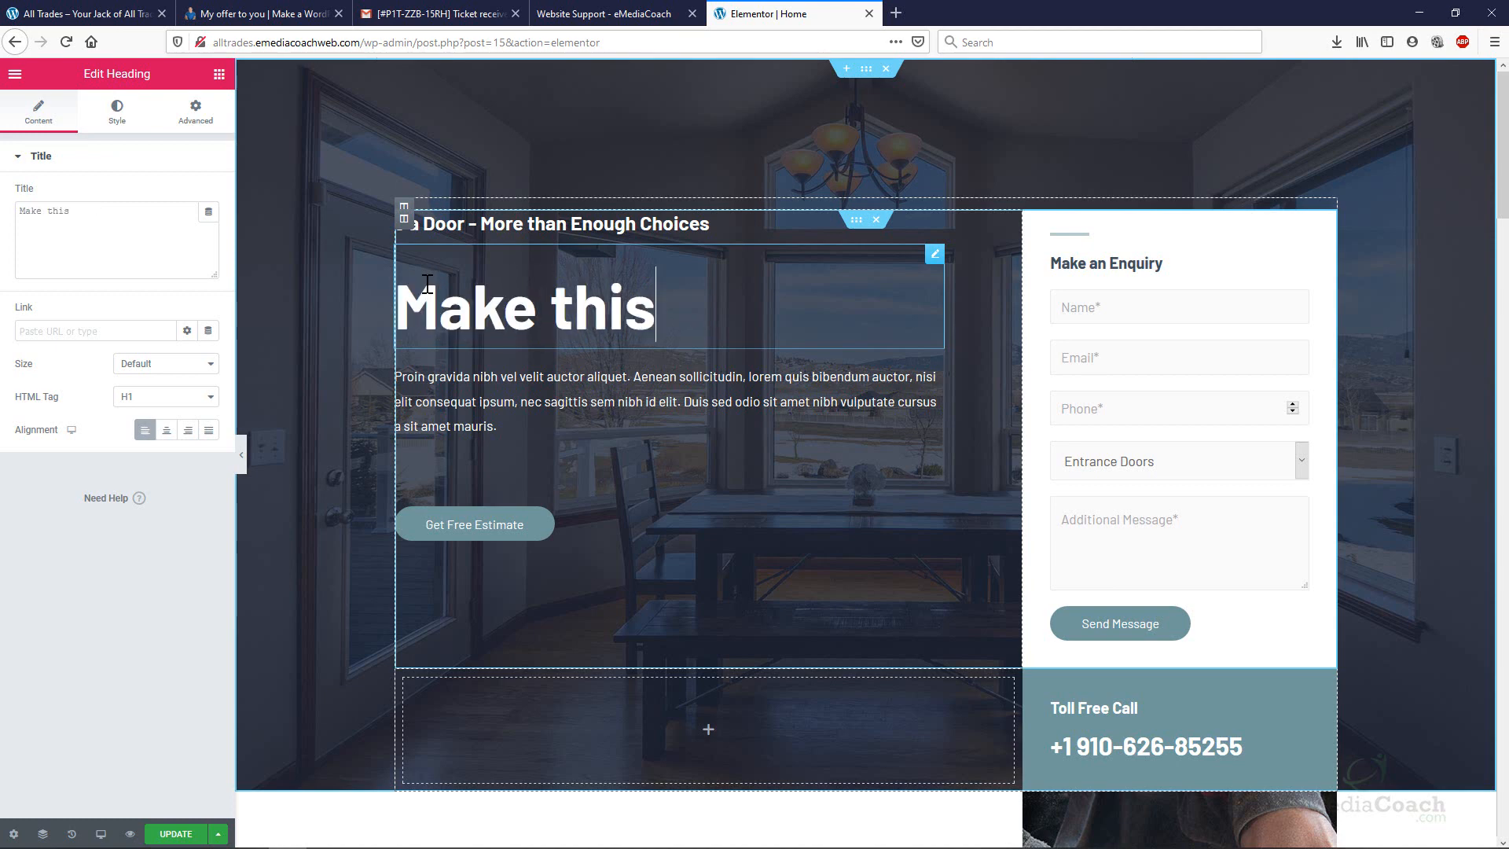
text( Amazing)
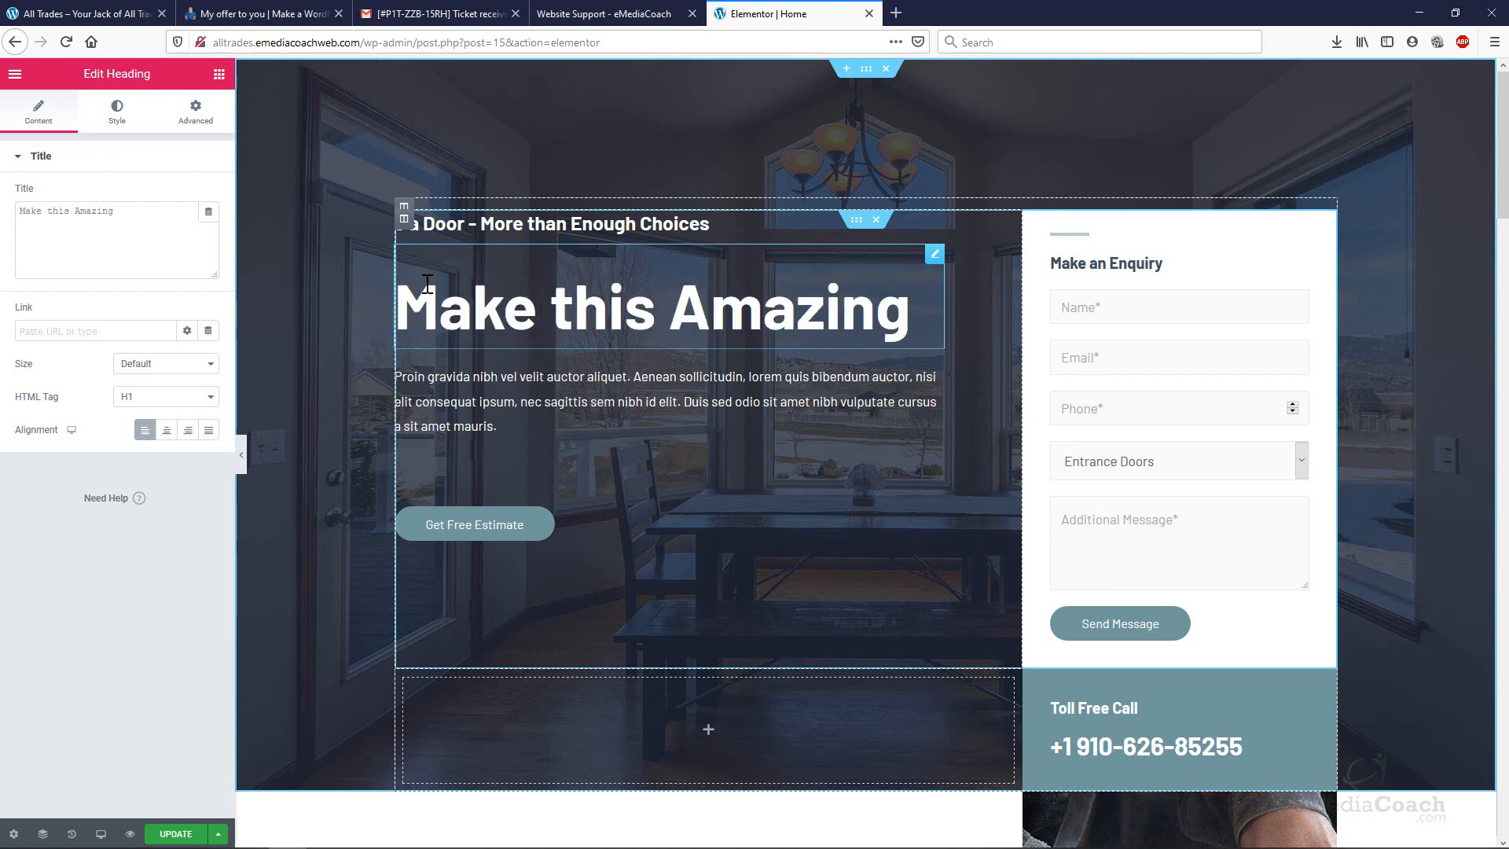
text( Website - For Fre)
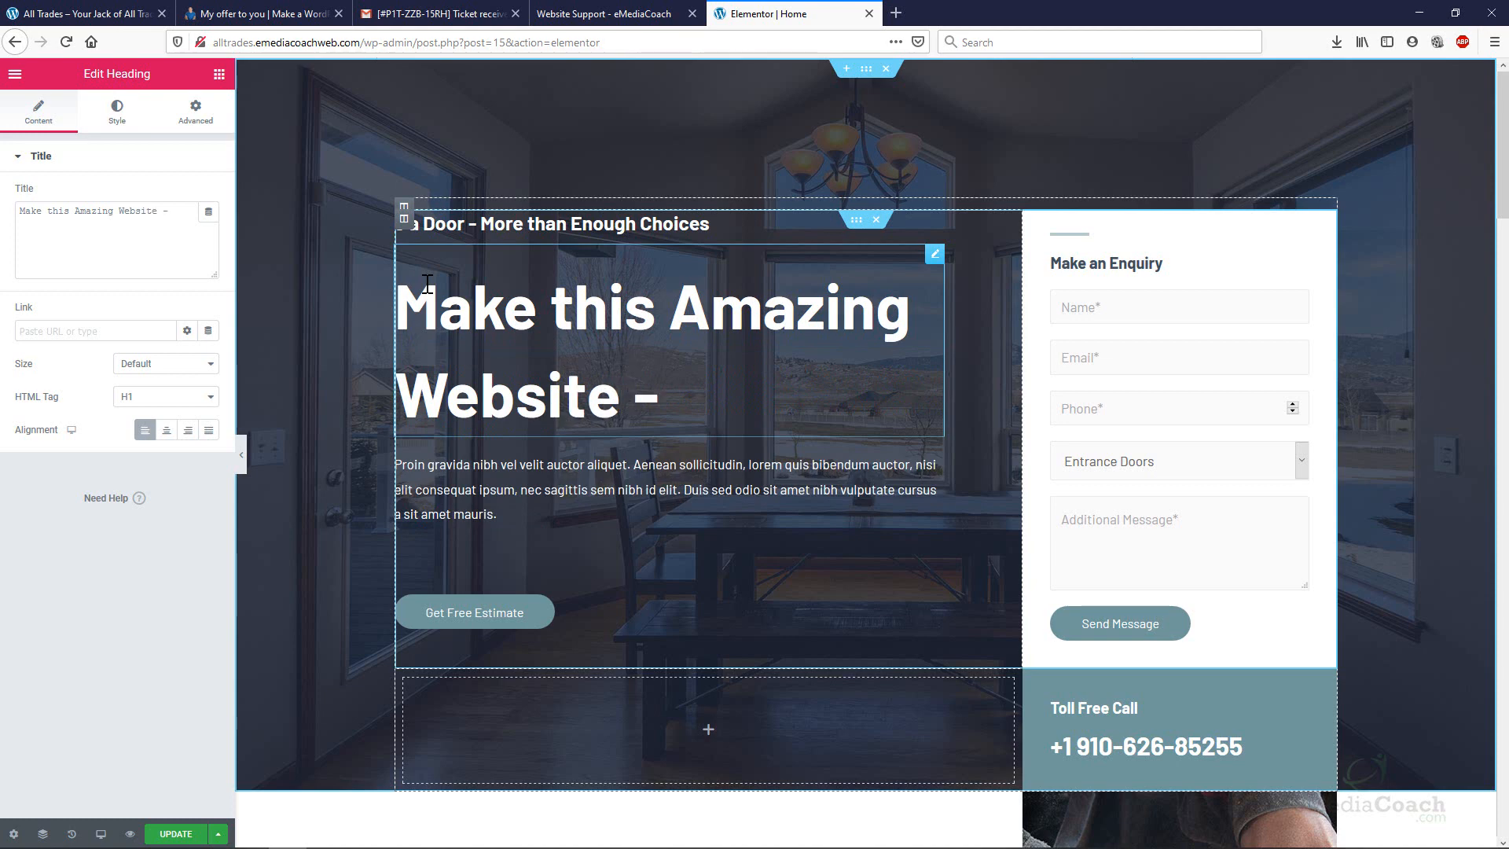
key(BackSpace)
key(BackSpace)
text(R)
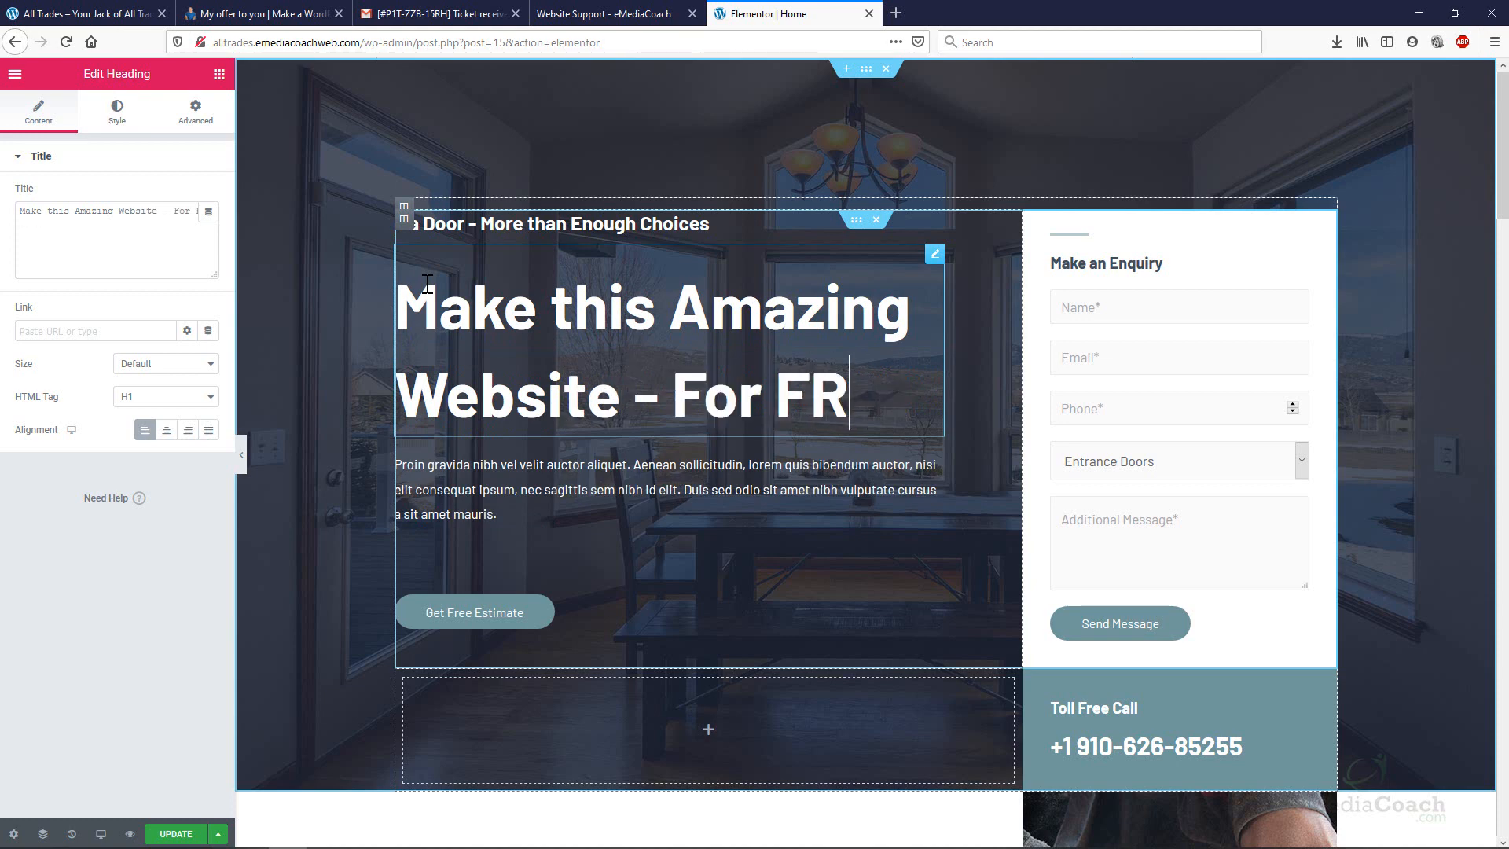
text(EE!)
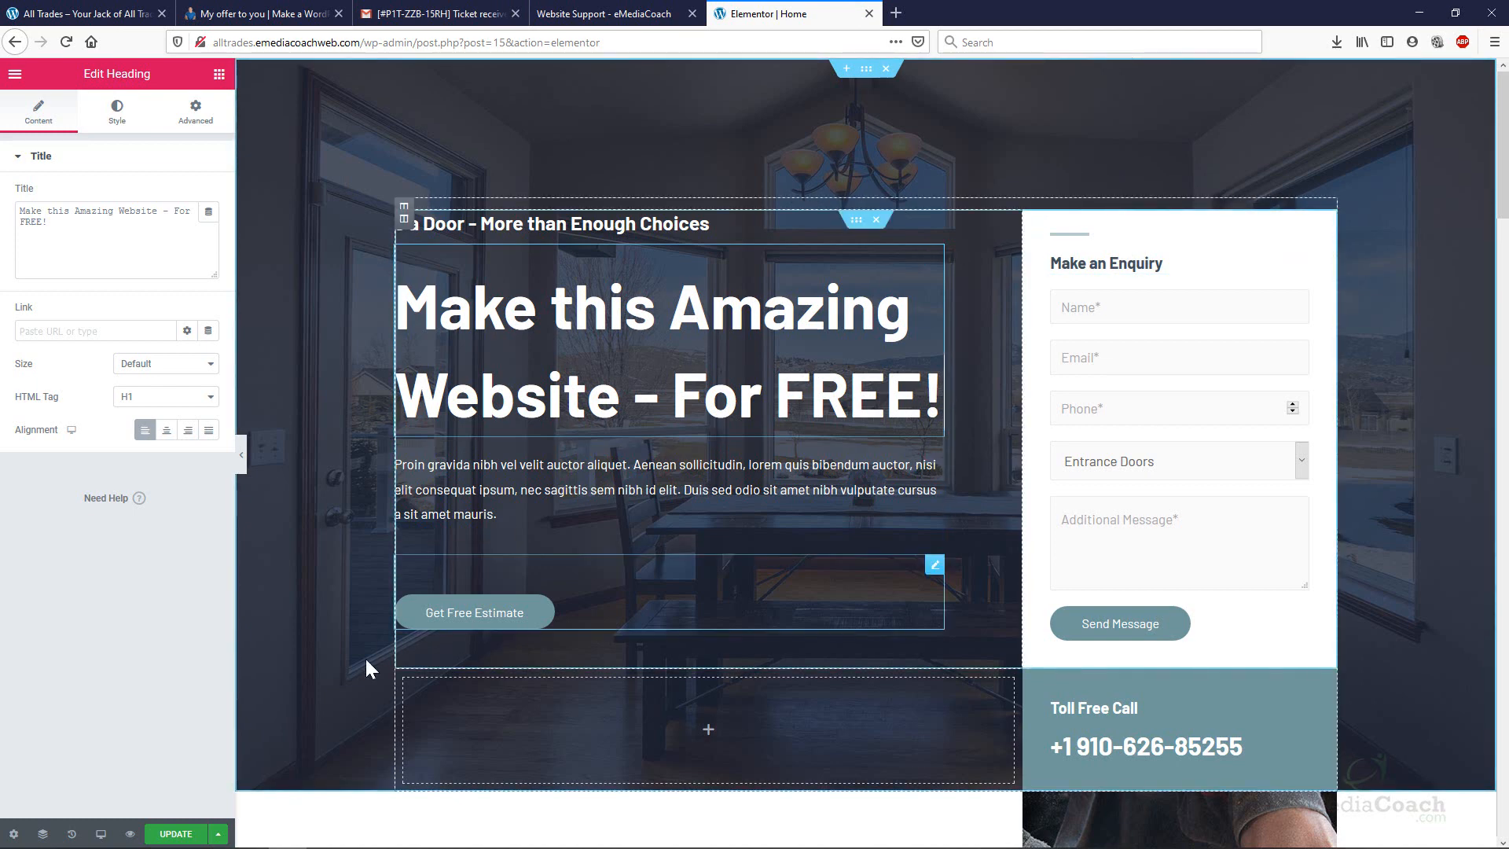
Save the Home page changes with Update.
click(191, 837)
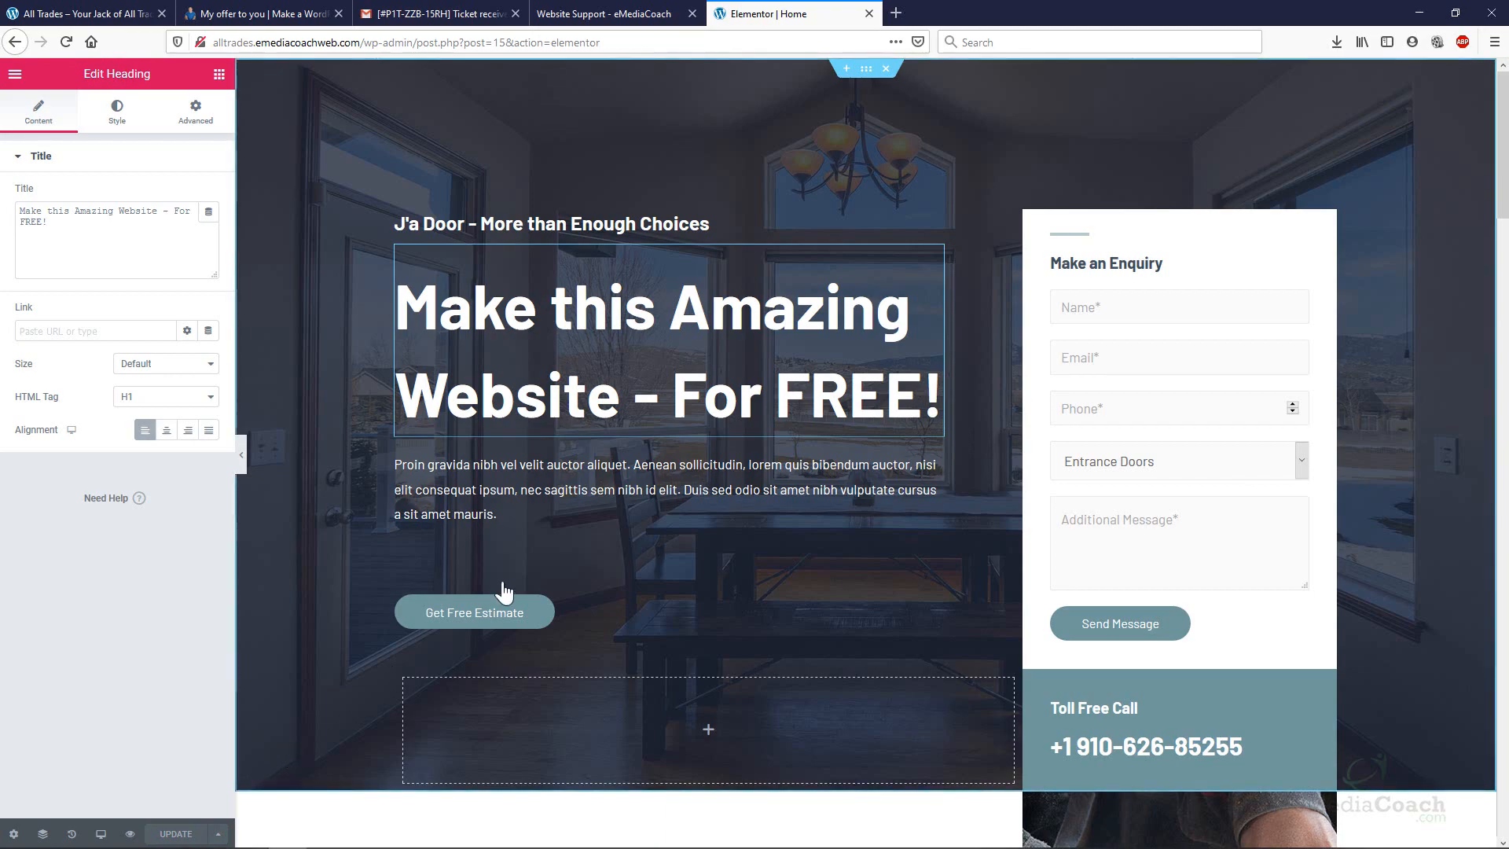
scroll(731, 426, down, 15)
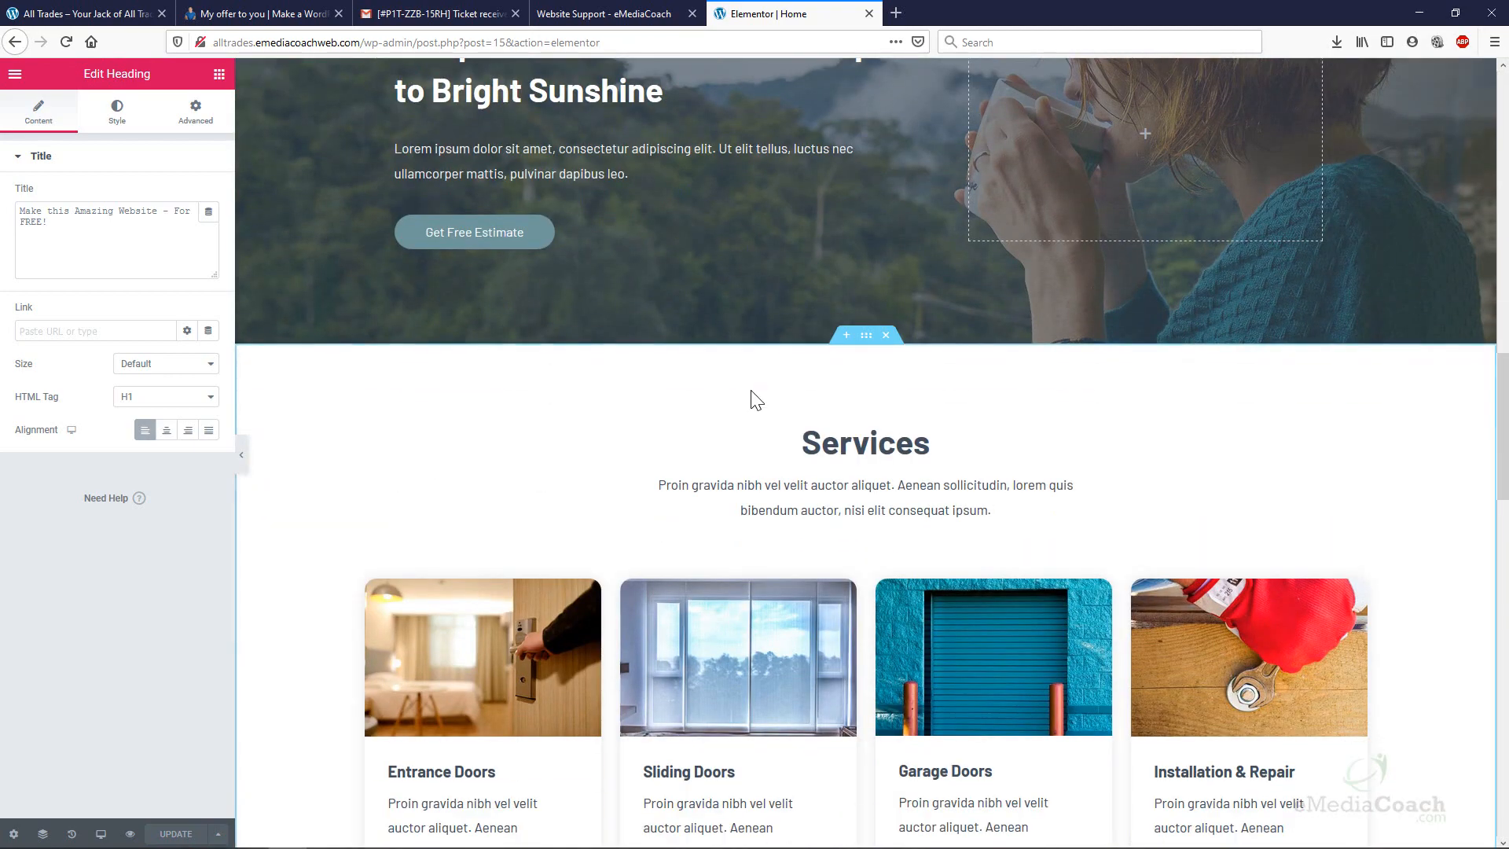
scroll(753, 399, up, 15)
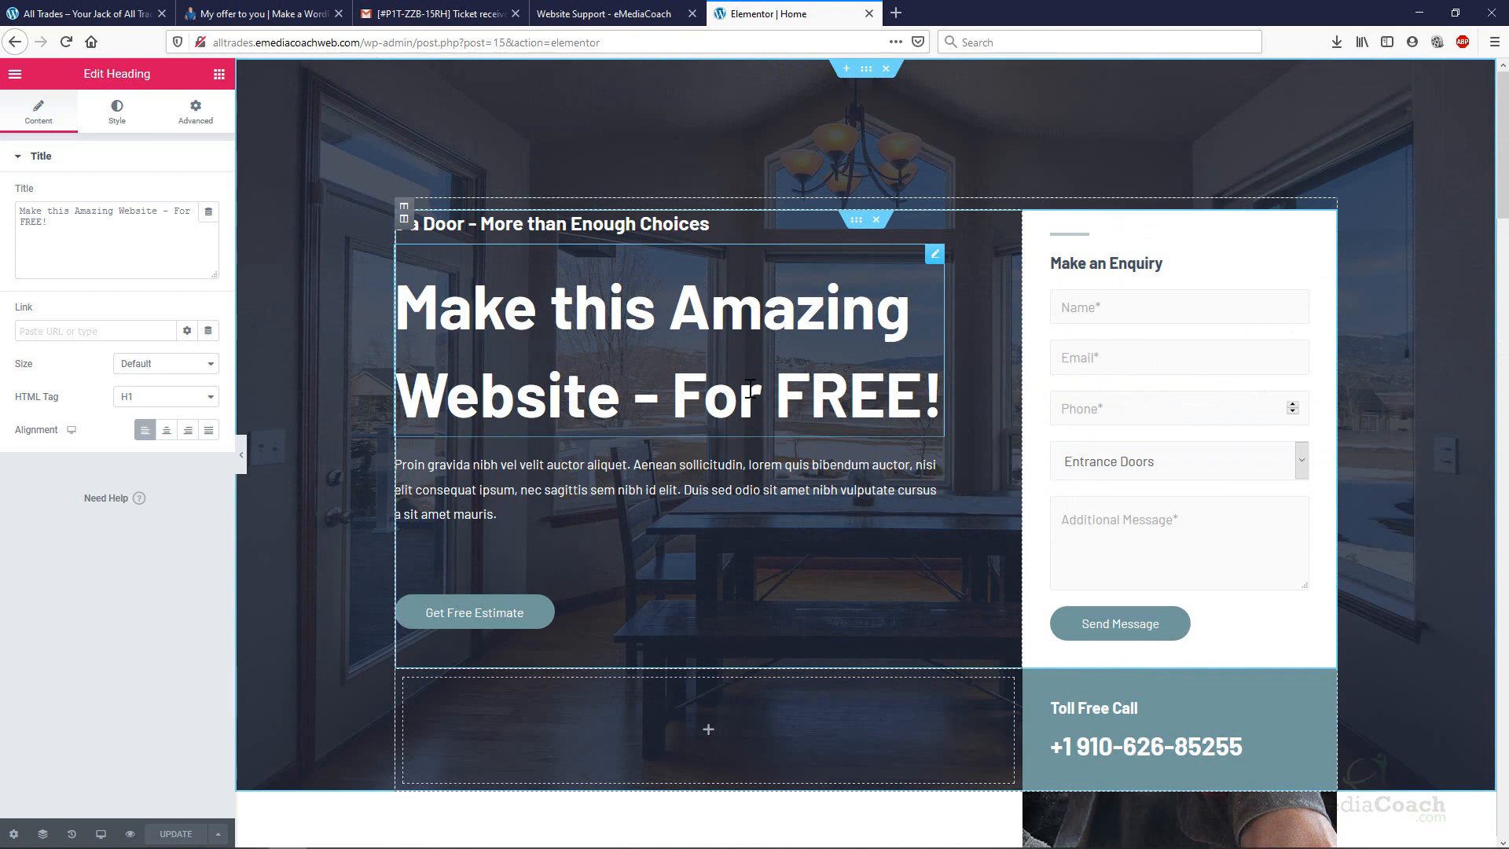
Try right and centre alignment on the Get Free Estimate button, then set it back to left.
click(679, 469)
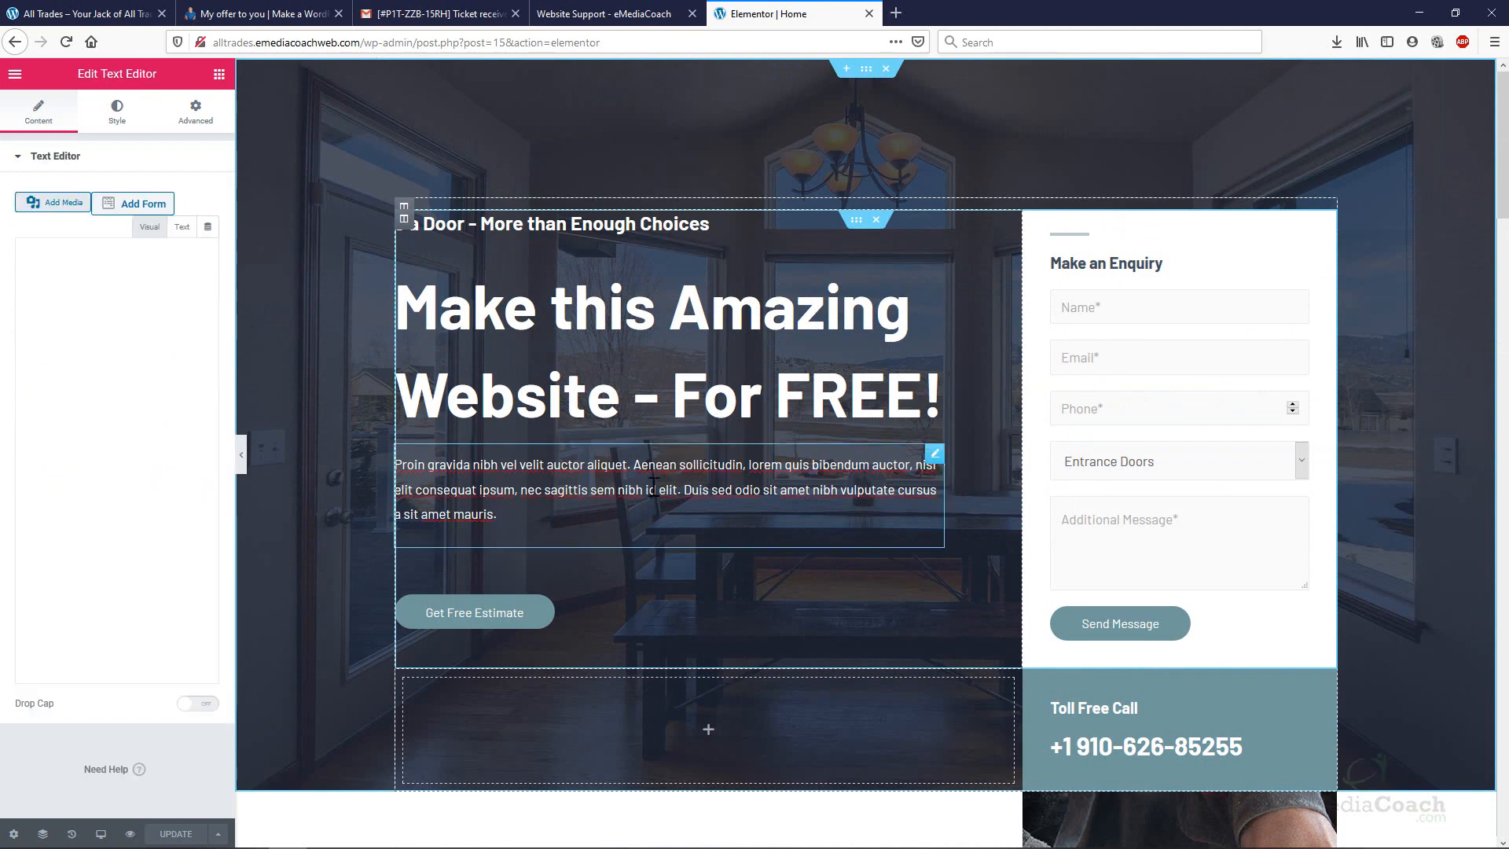
click(510, 618)
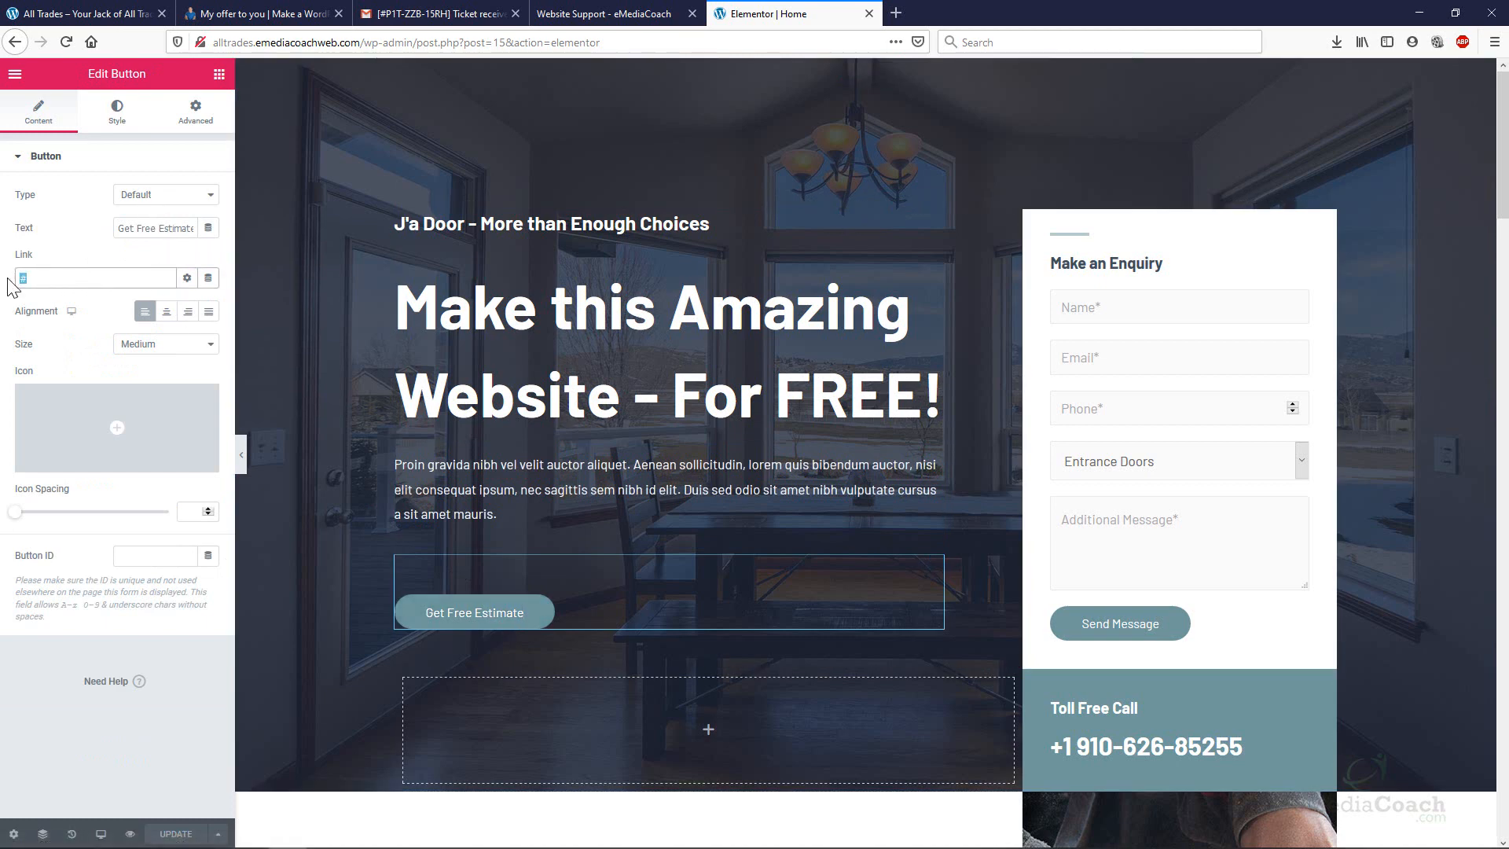
click(185, 313)
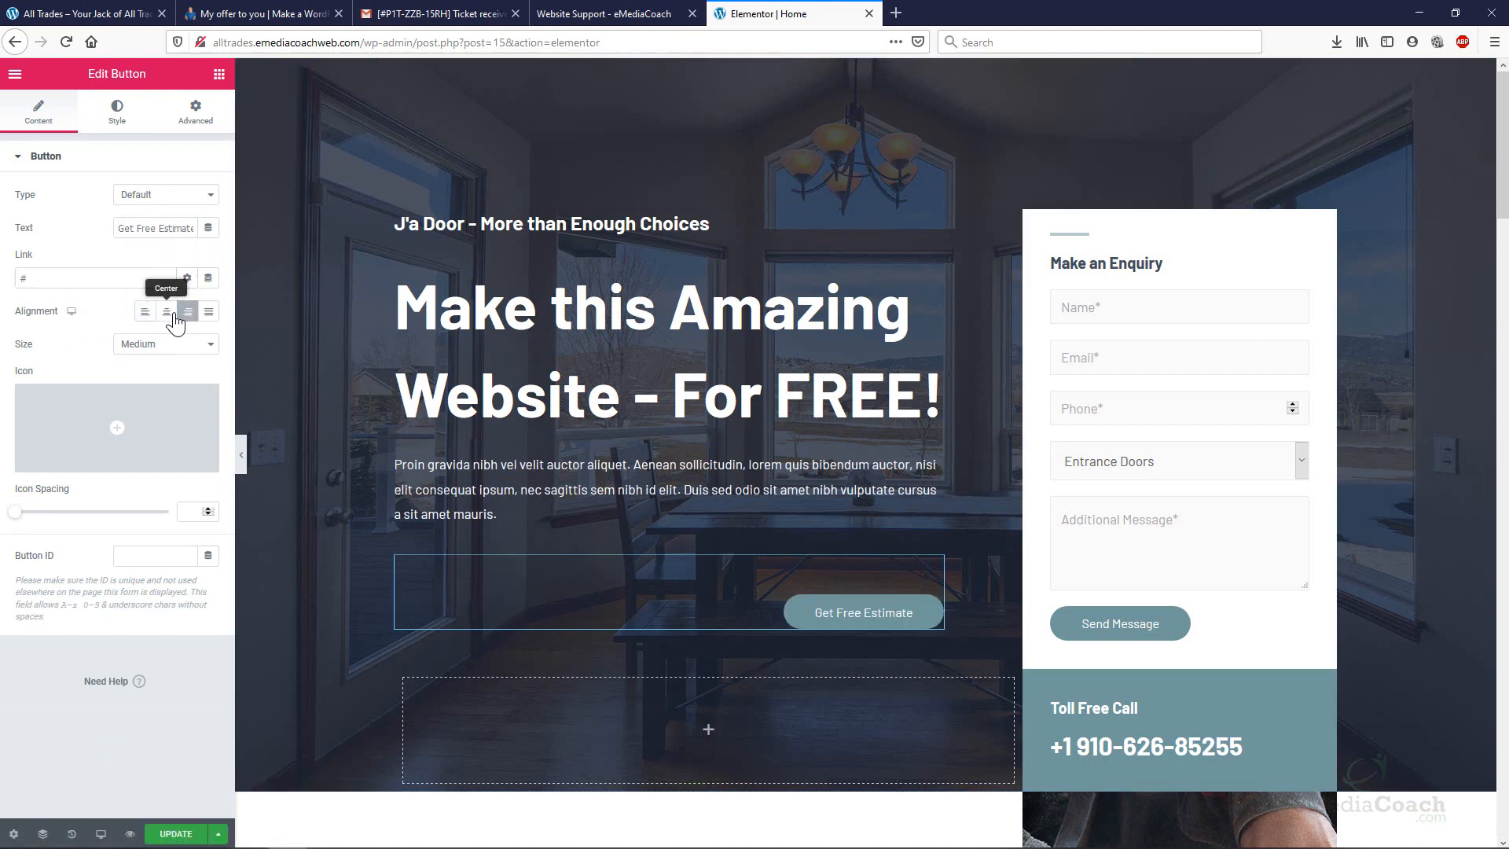
click(166, 312)
click(145, 312)
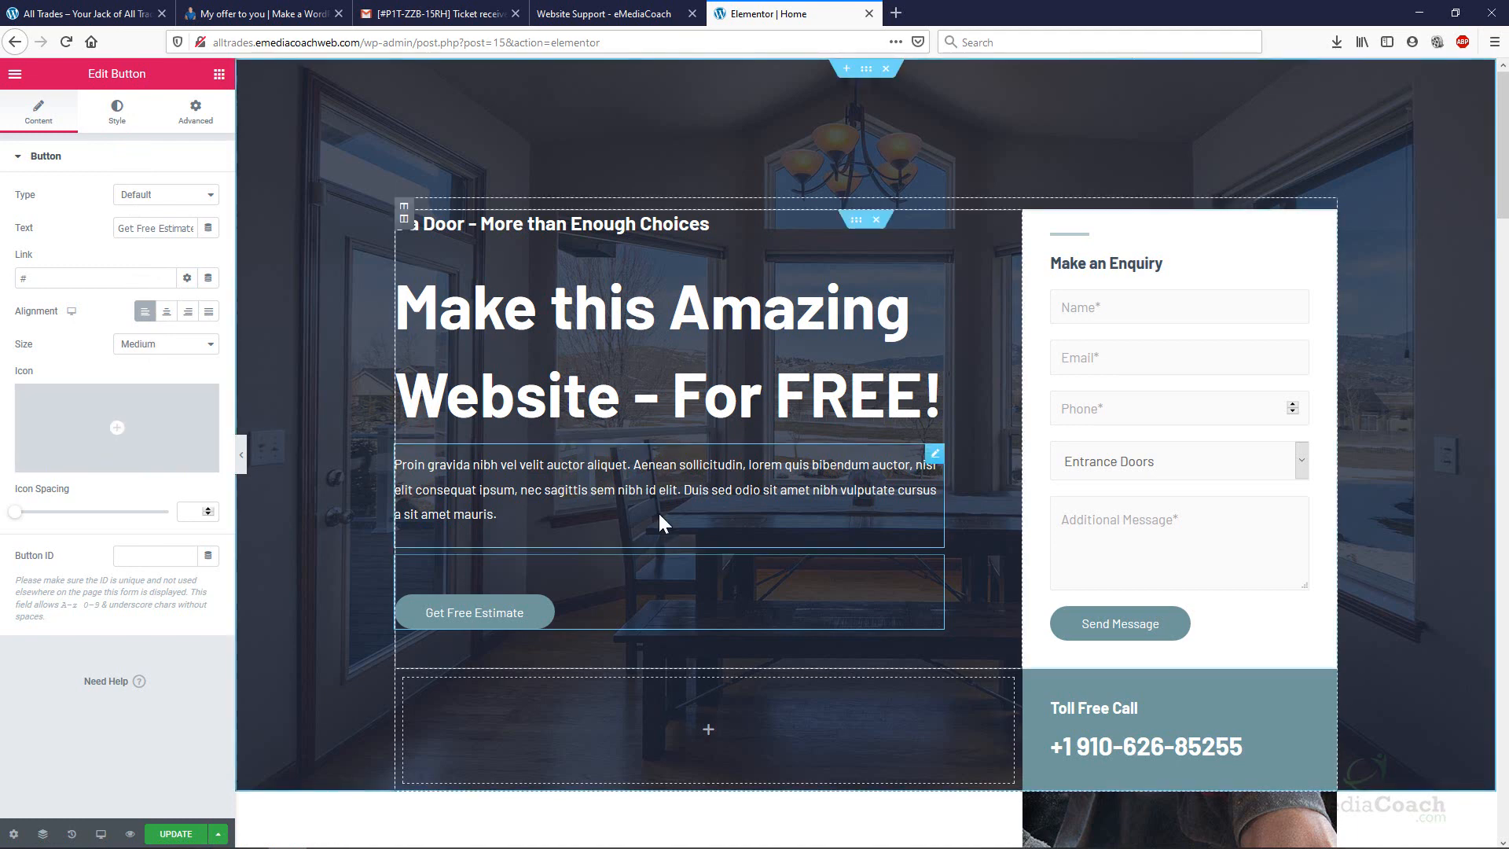
scroll(1088, 320, down, 1)
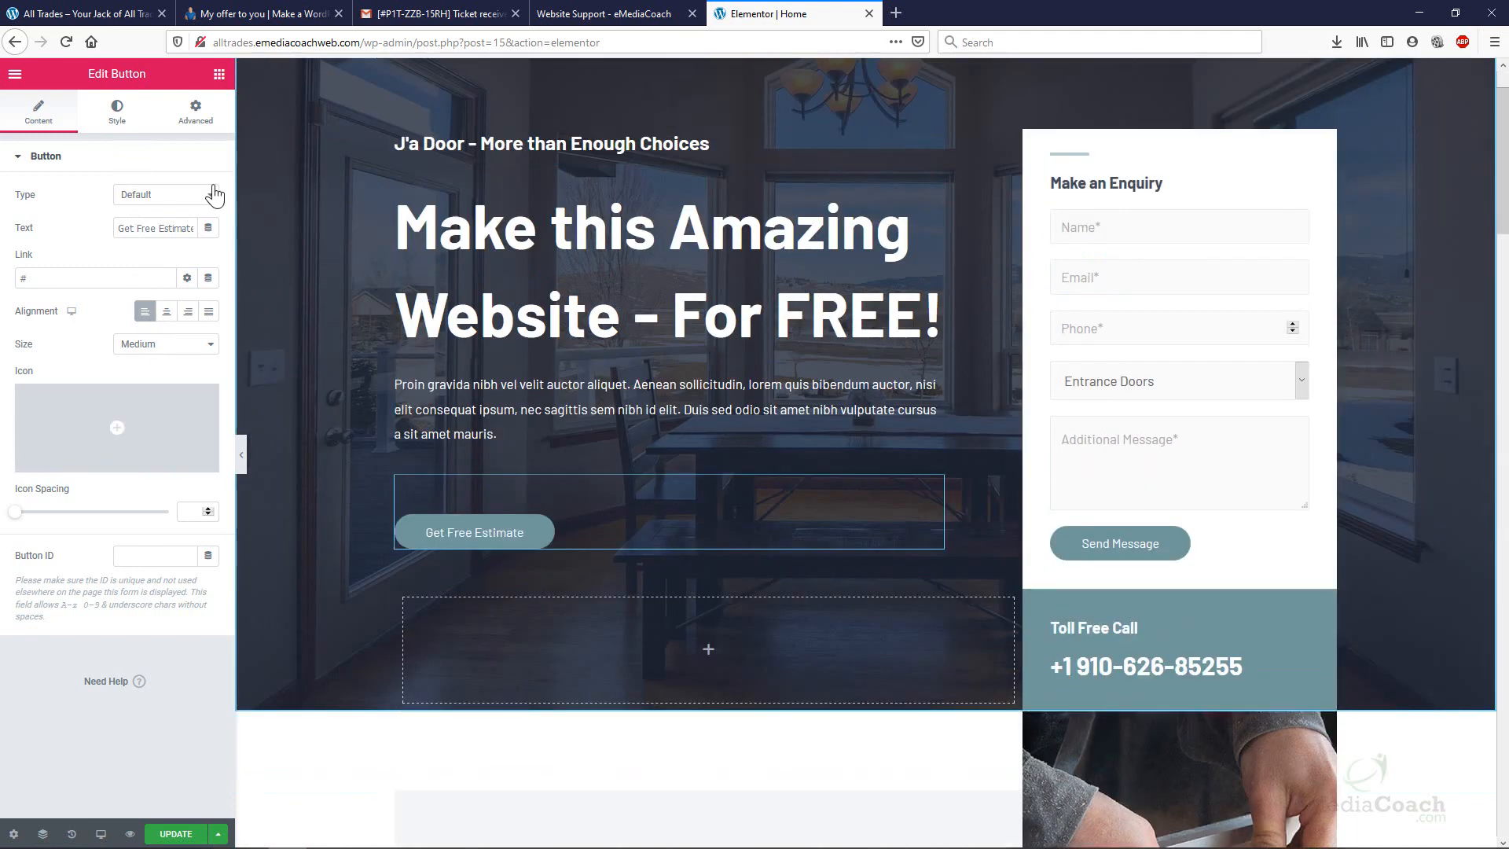
click(219, 75)
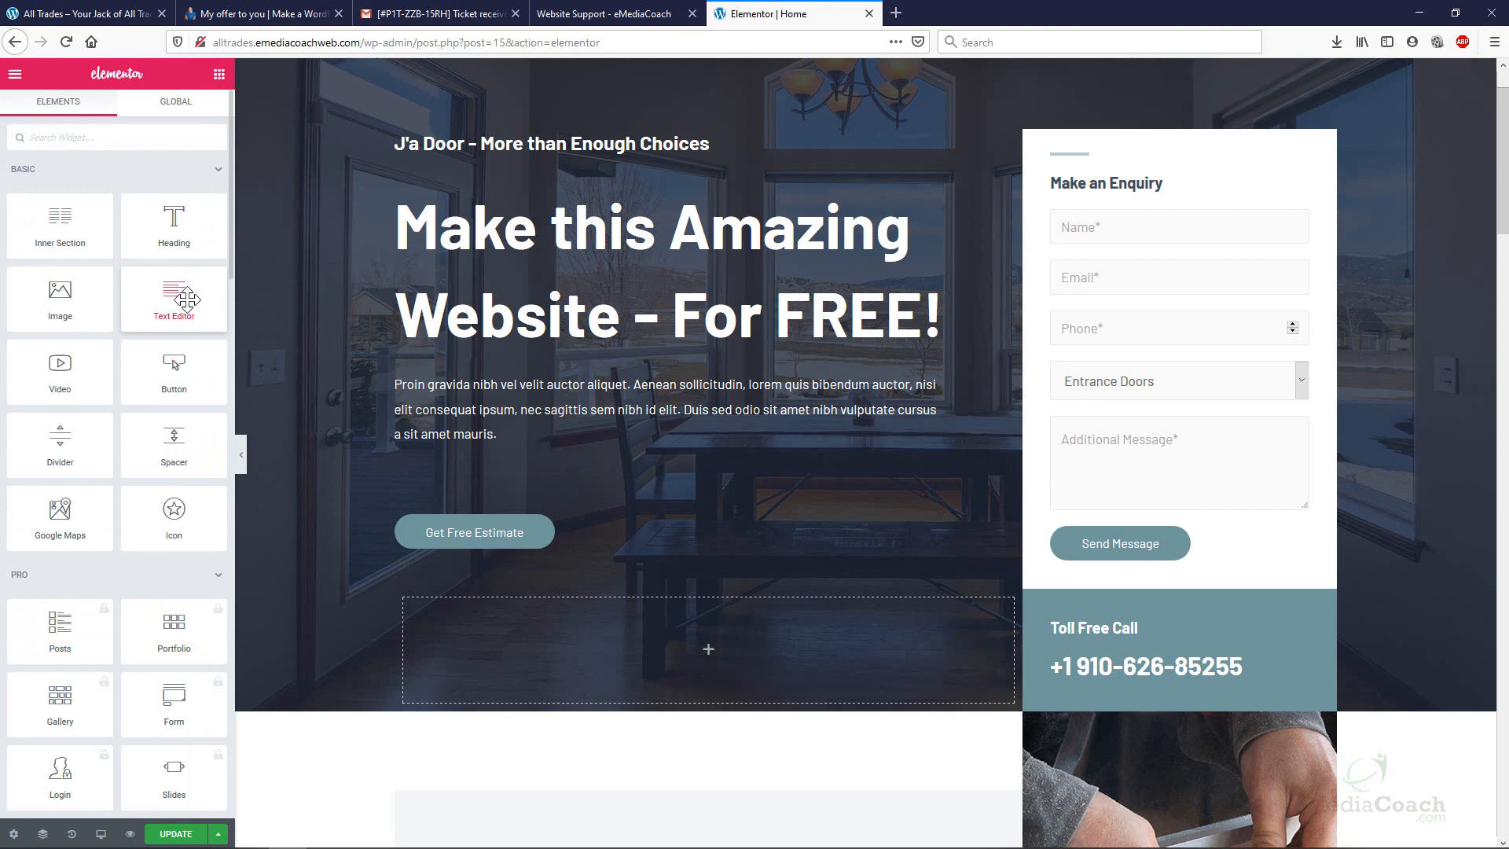
Add a text block under the hero heading and select the lorem paragraph for editing.
drag(187, 299, 476, 354)
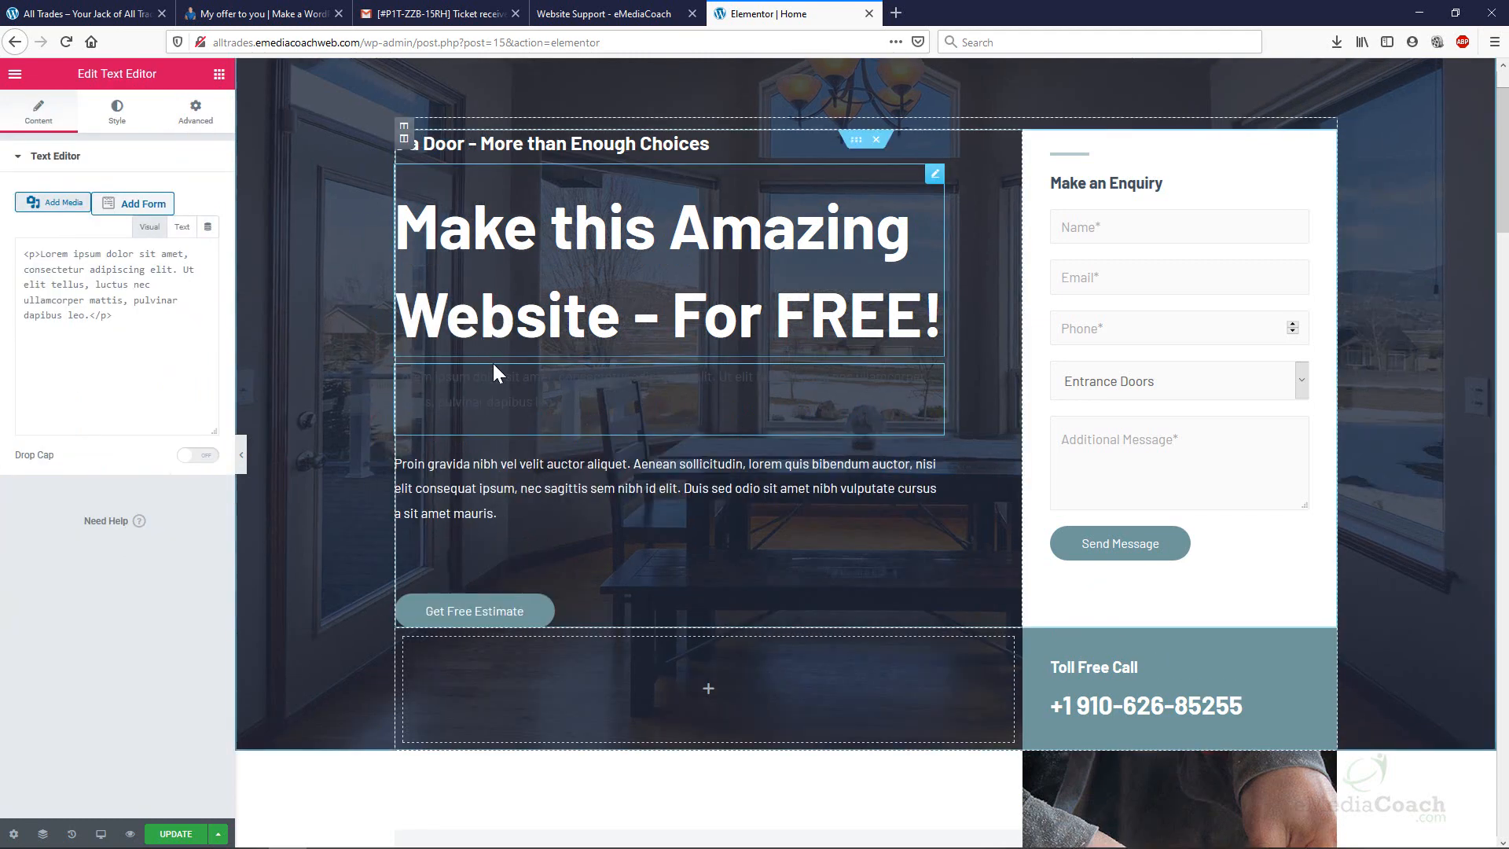
click(530, 400)
drag(700, 417, 525, 378)
click(544, 399)
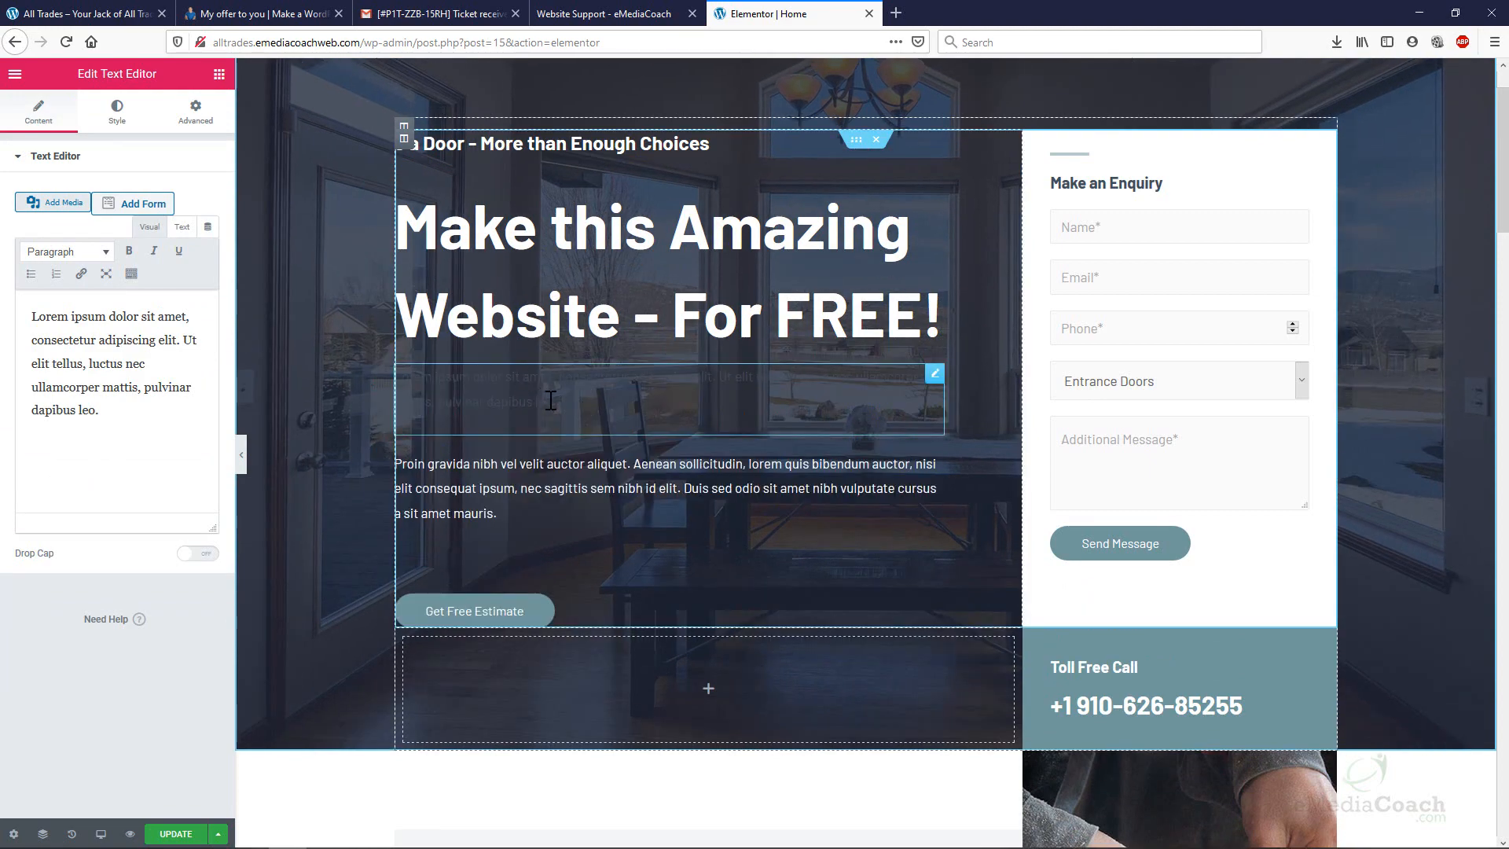
drag(384, 358, 409, 376)
click(553, 406)
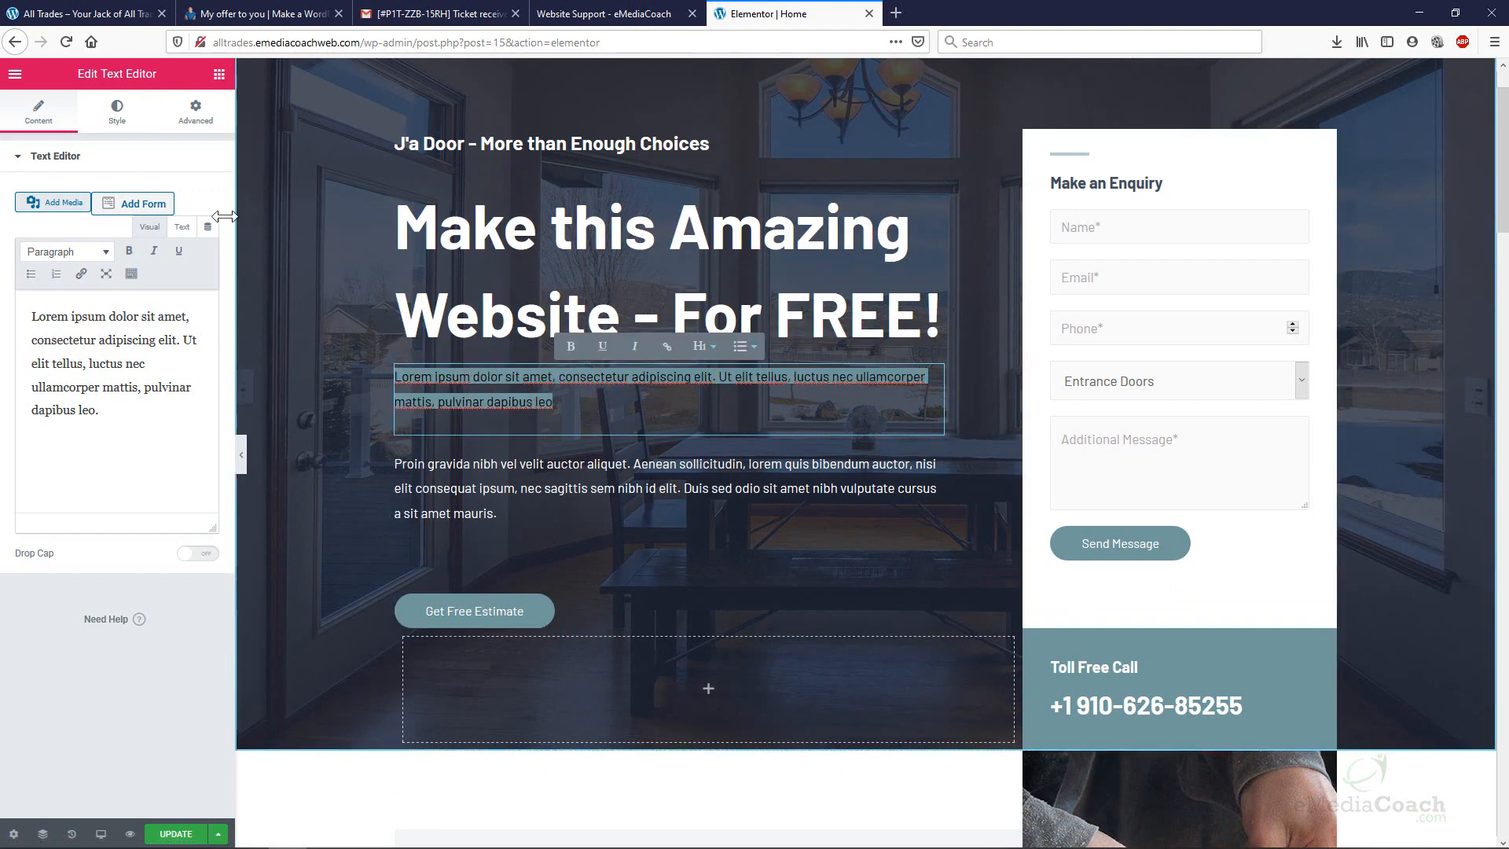
Set the lorem paragraph's text colour to white, #FFFFFF.
click(128, 117)
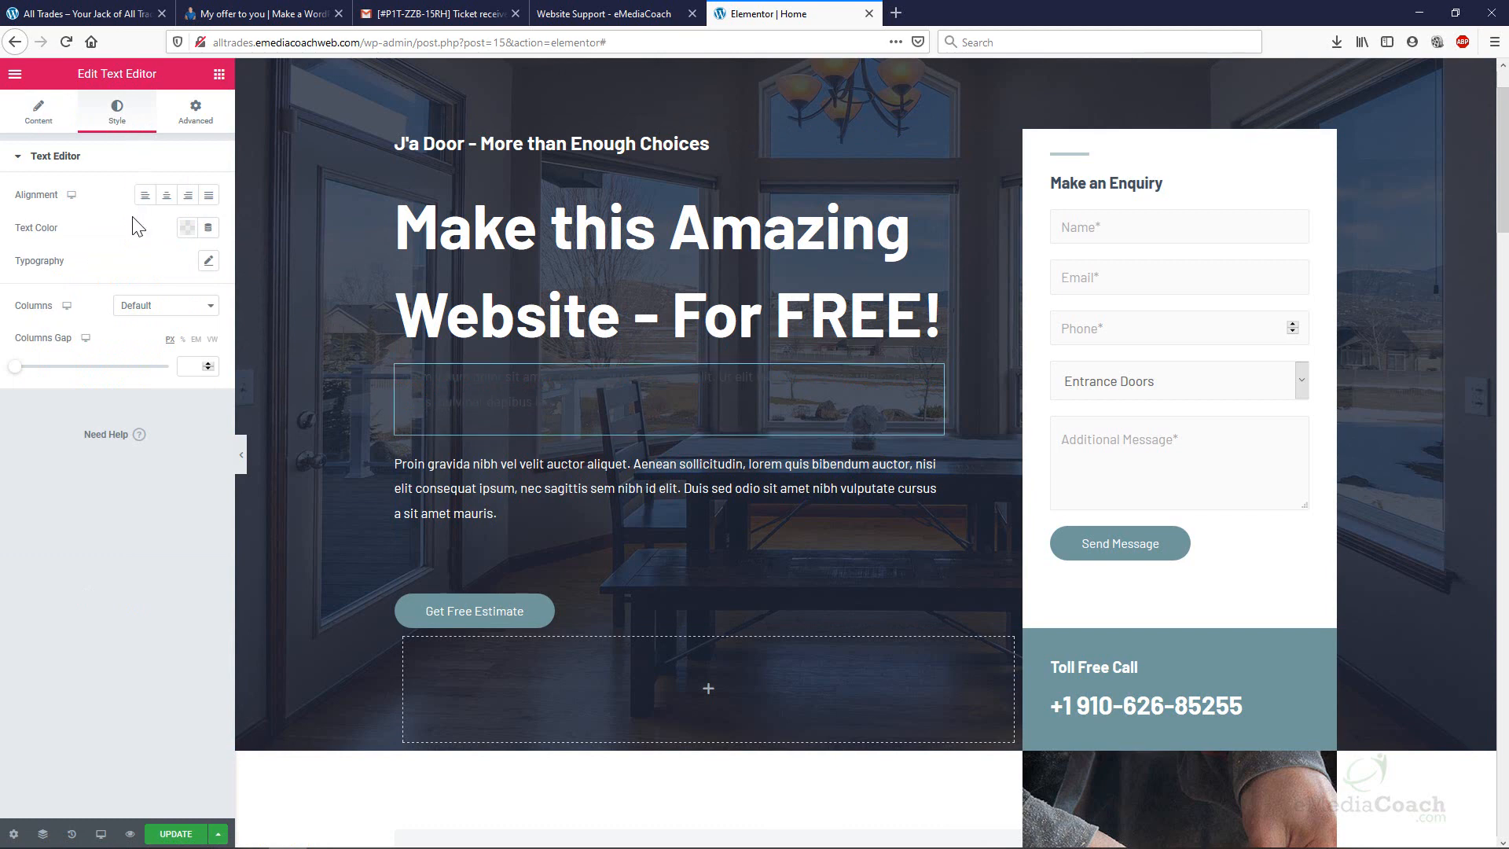
click(188, 228)
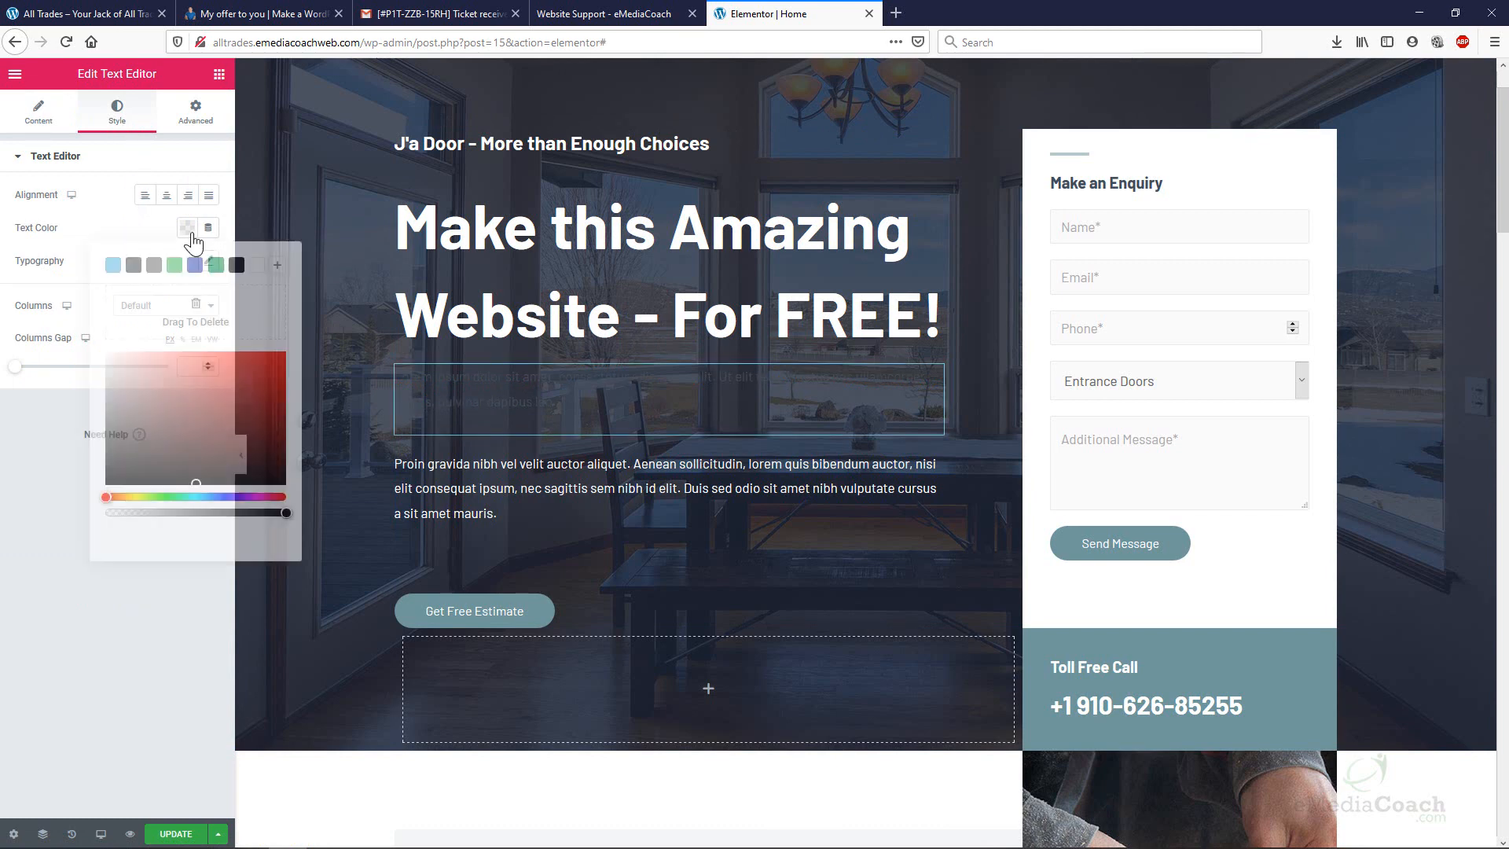
click(107, 353)
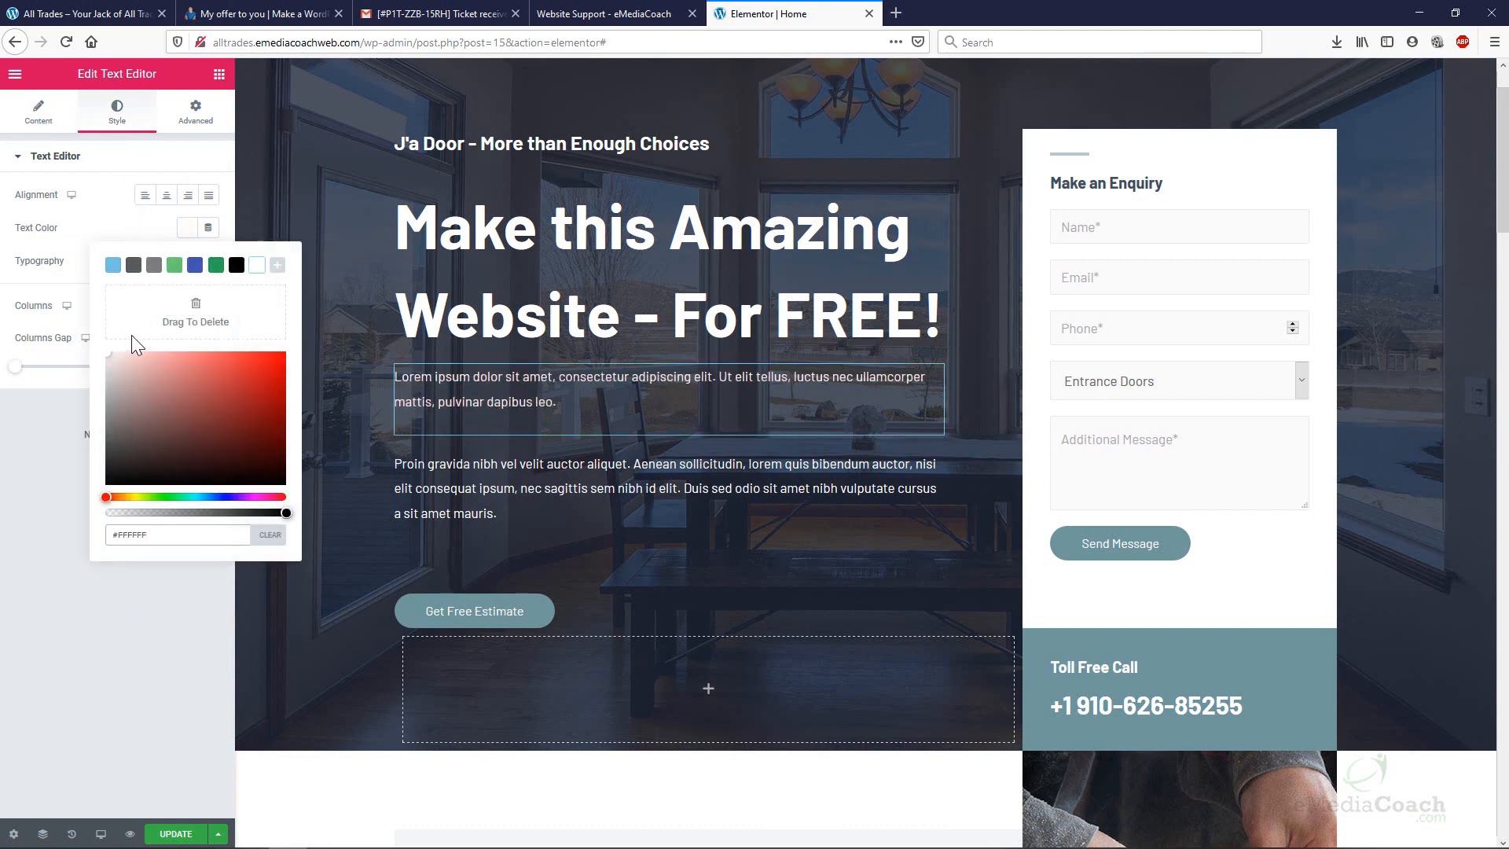
click(61, 120)
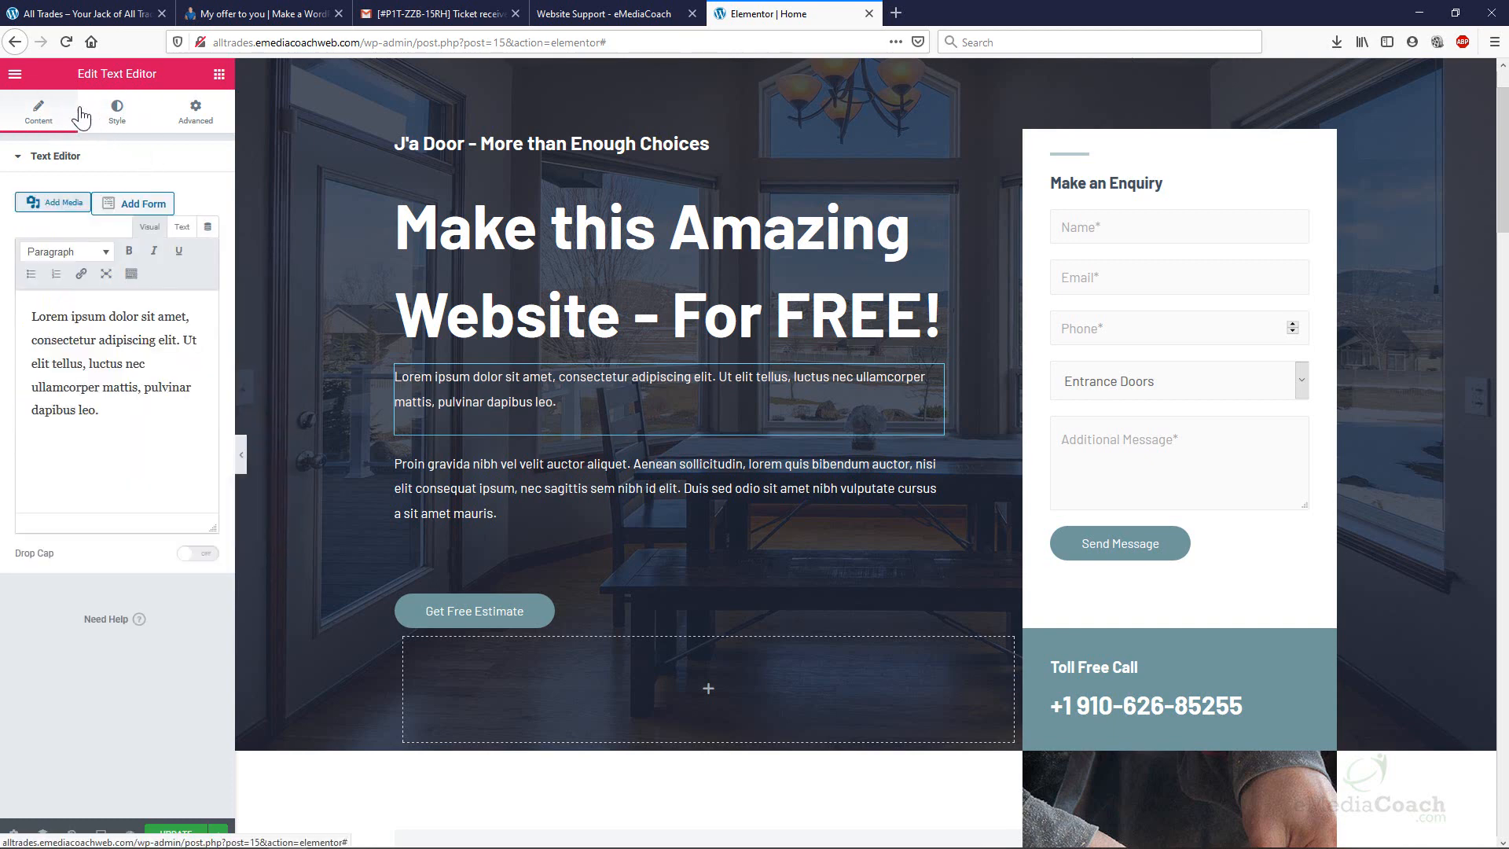
click(220, 74)
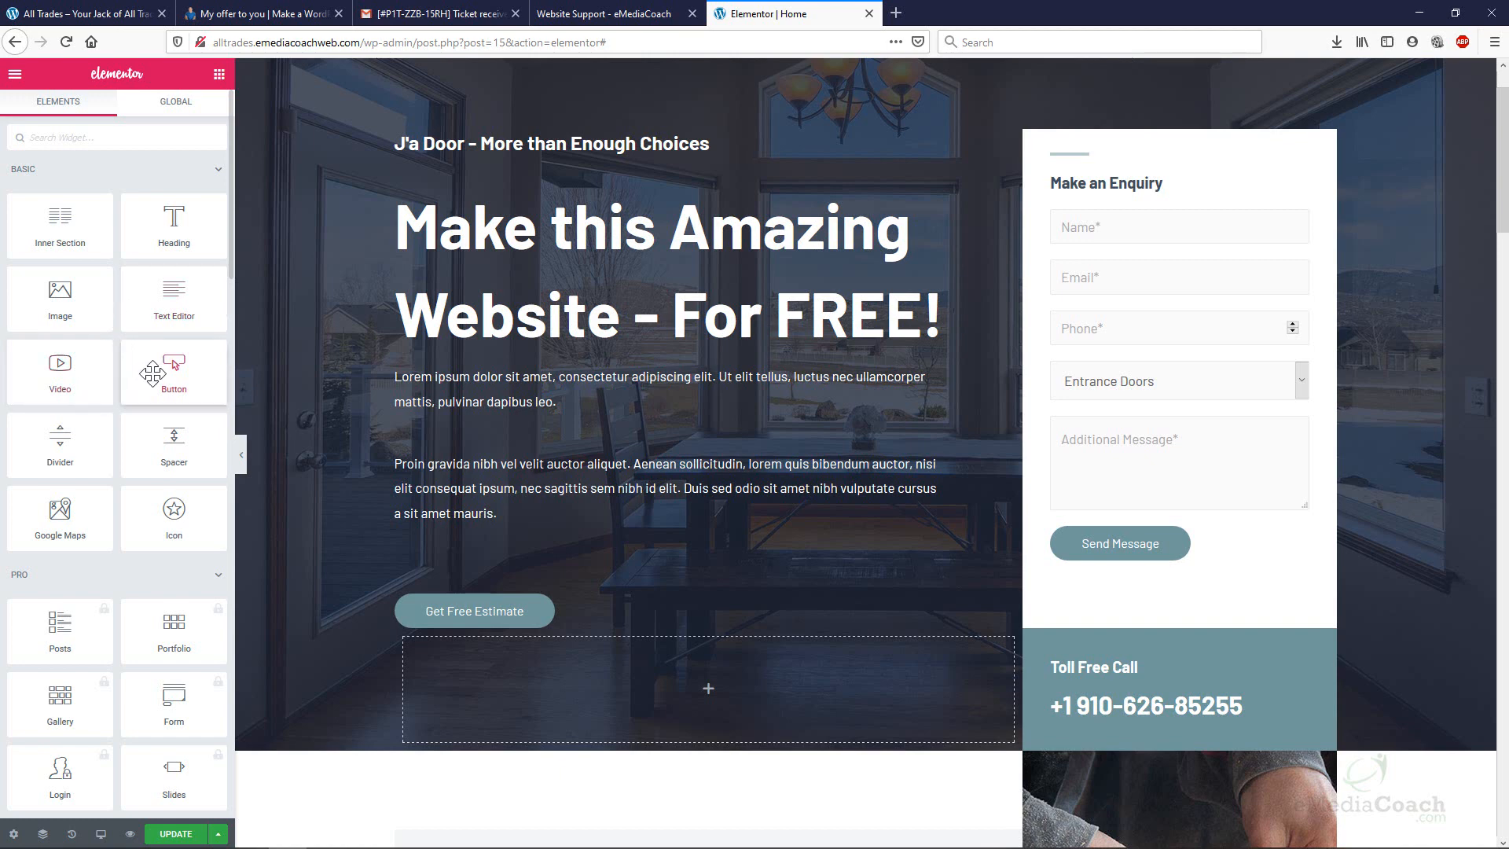
Place a Button widget and a Video widget beneath the lorem paragraph in the hero.
drag(189, 375, 482, 435)
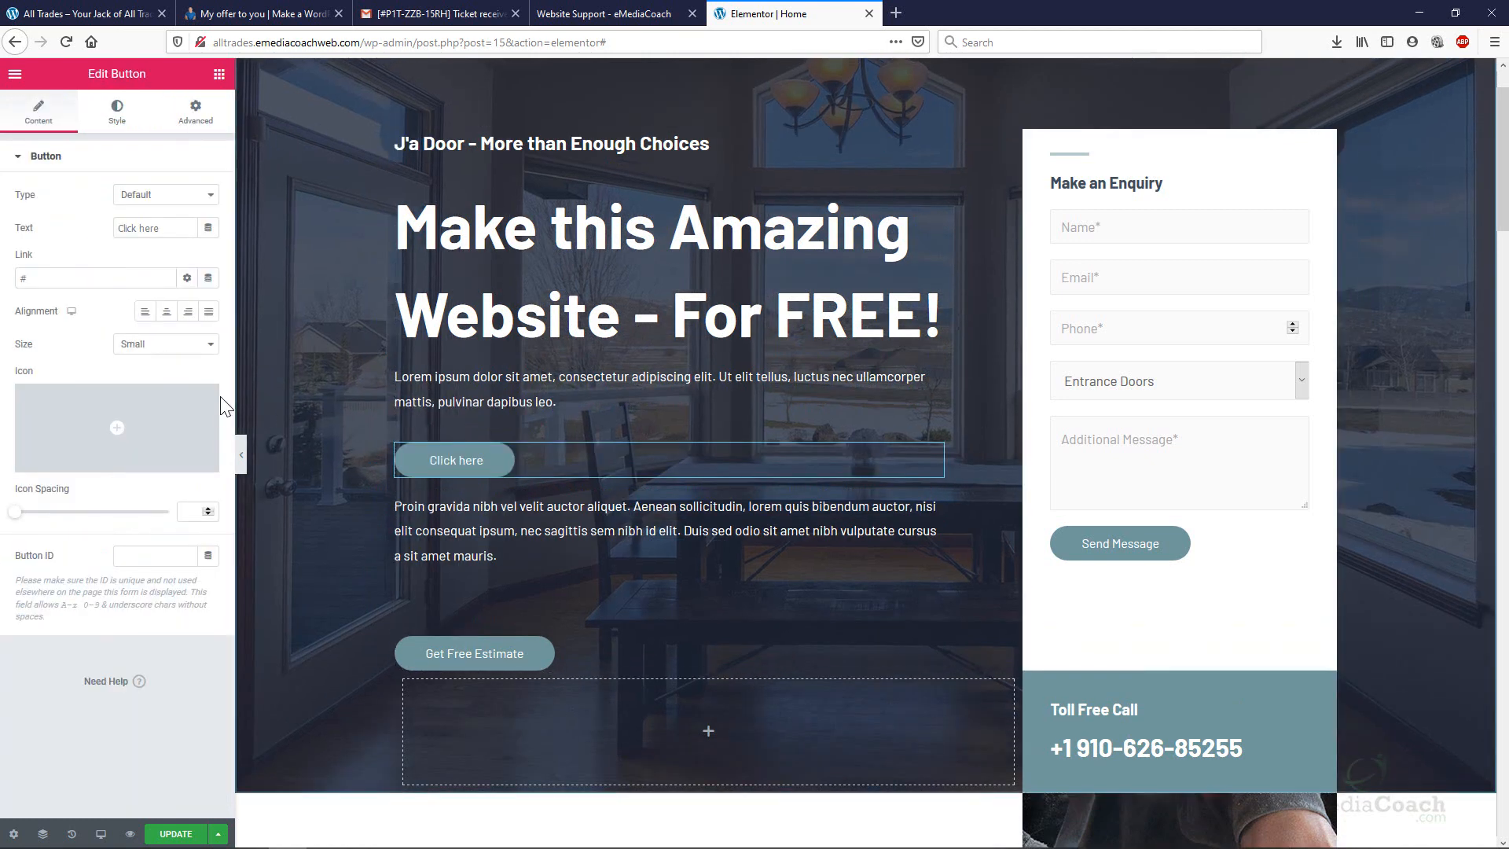
click(220, 75)
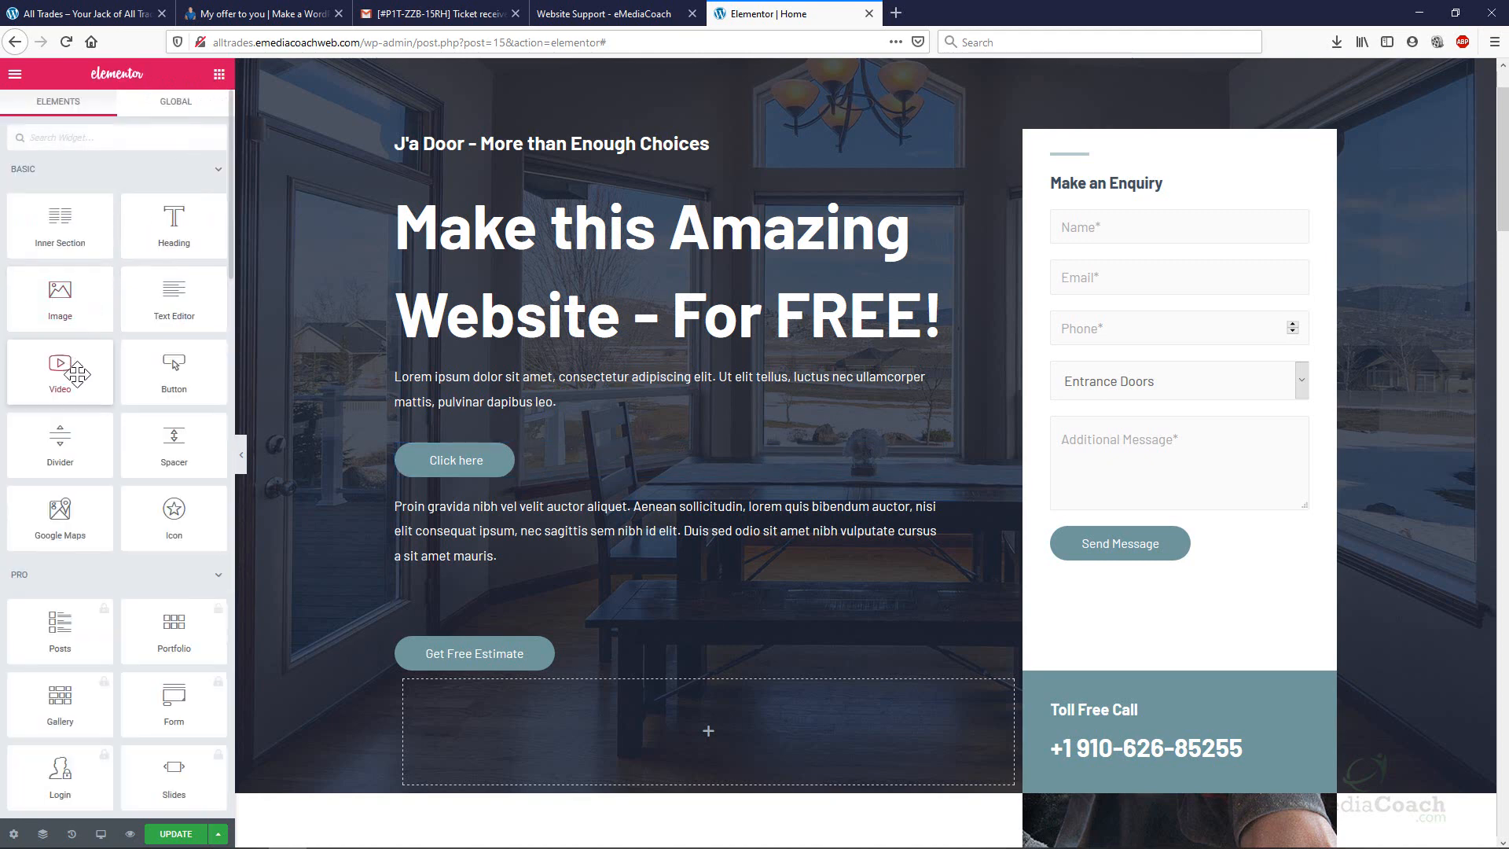
drag(76, 375, 300, 553)
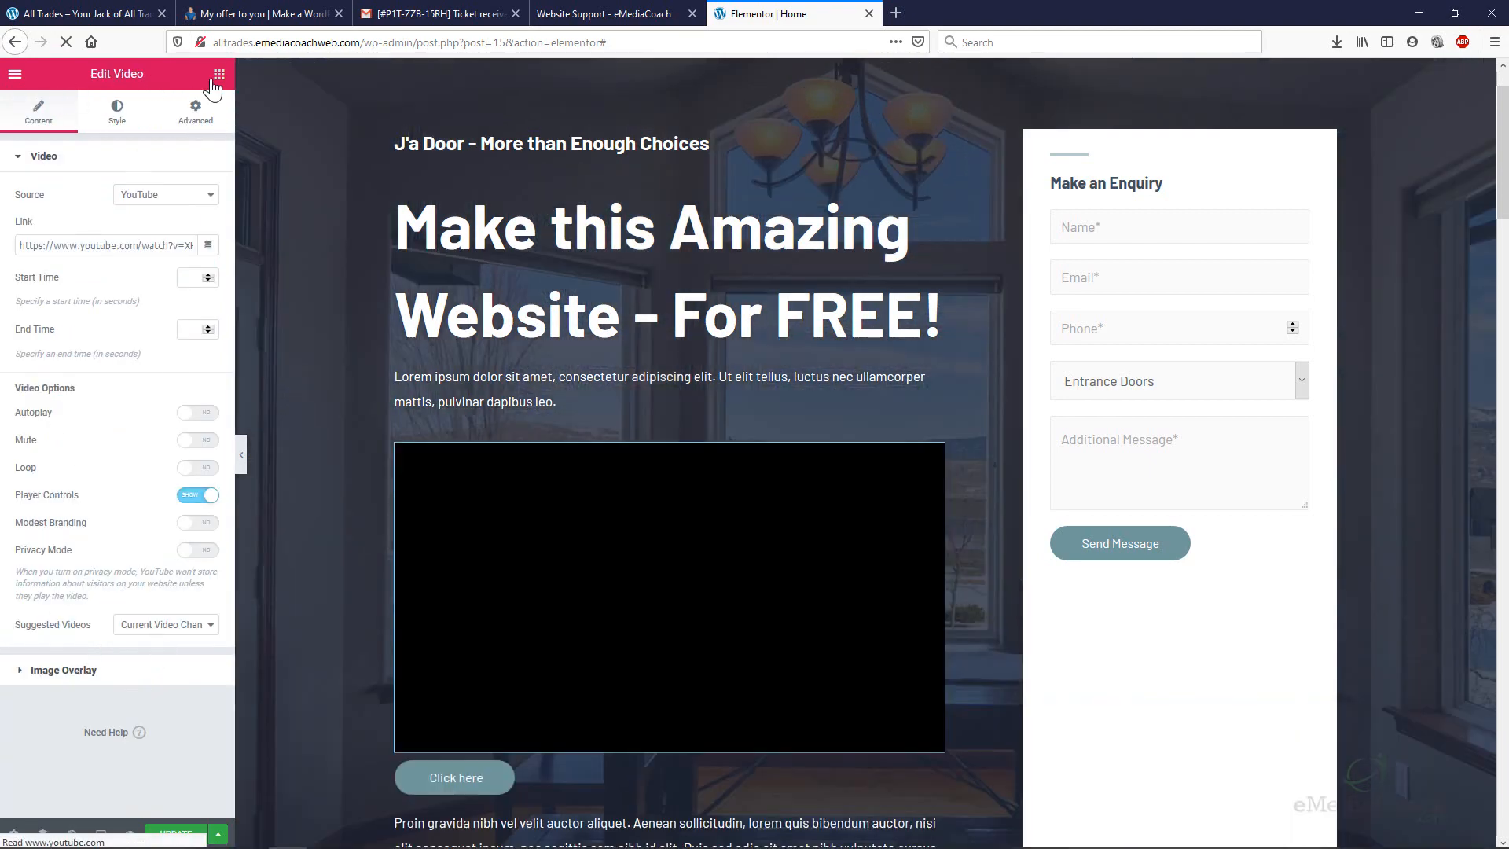
click(217, 78)
scroll(180, 558, down, 1)
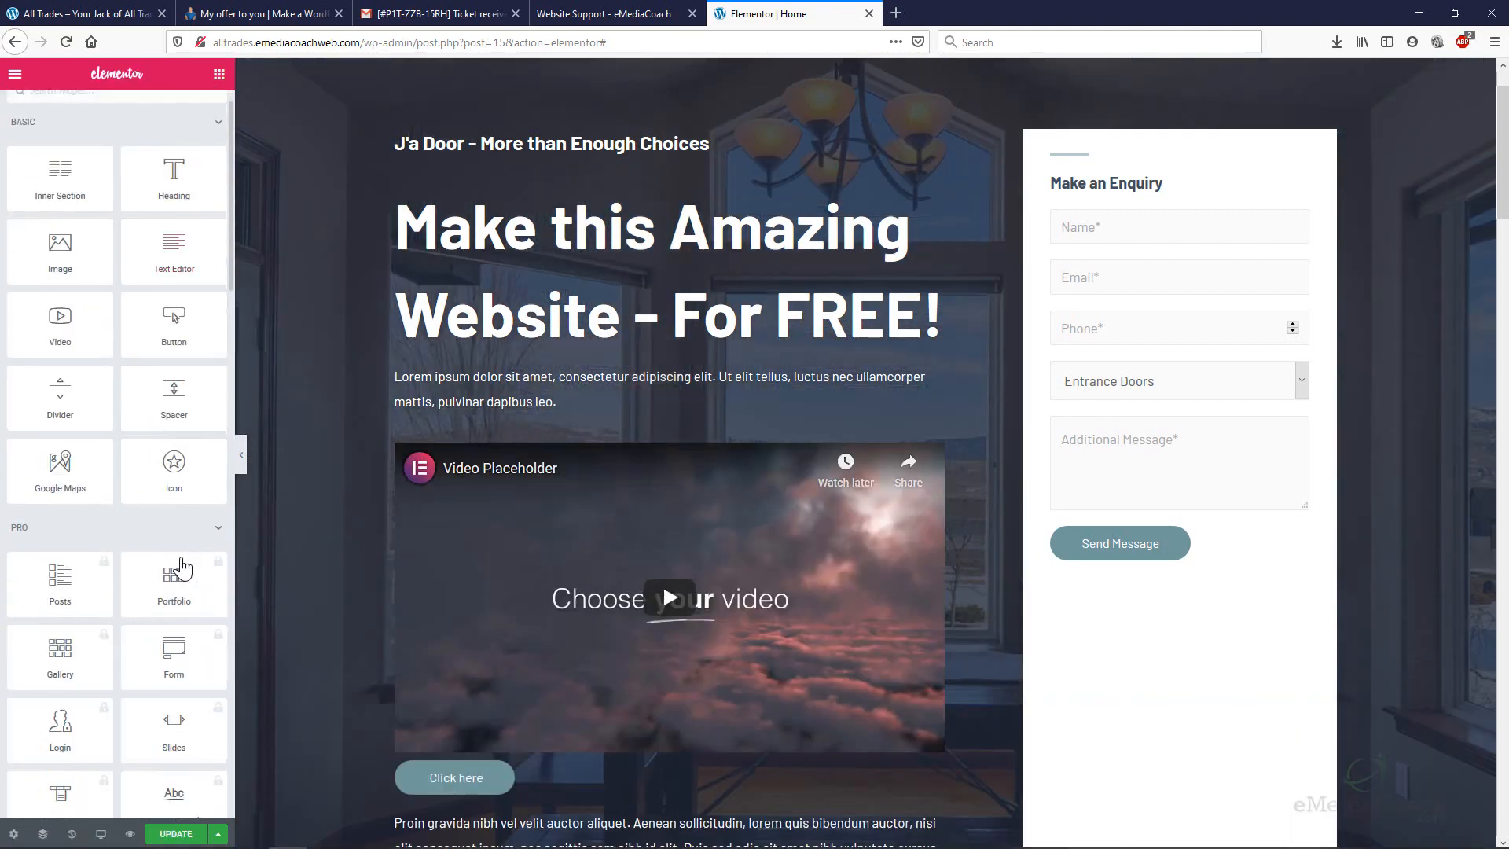
scroll(169, 589, down, 2)
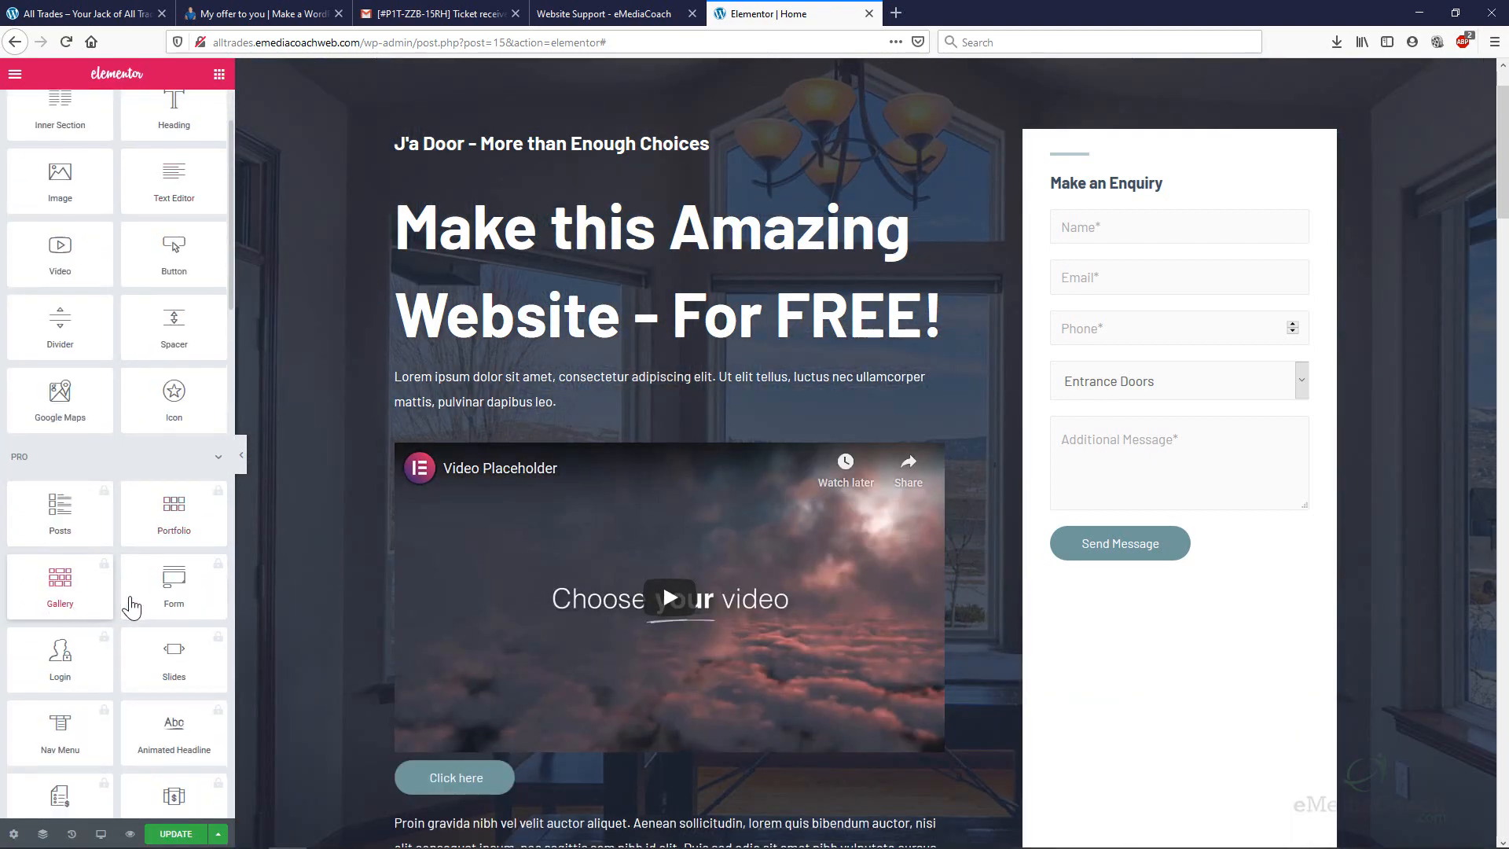
scroll(136, 582, up, 3)
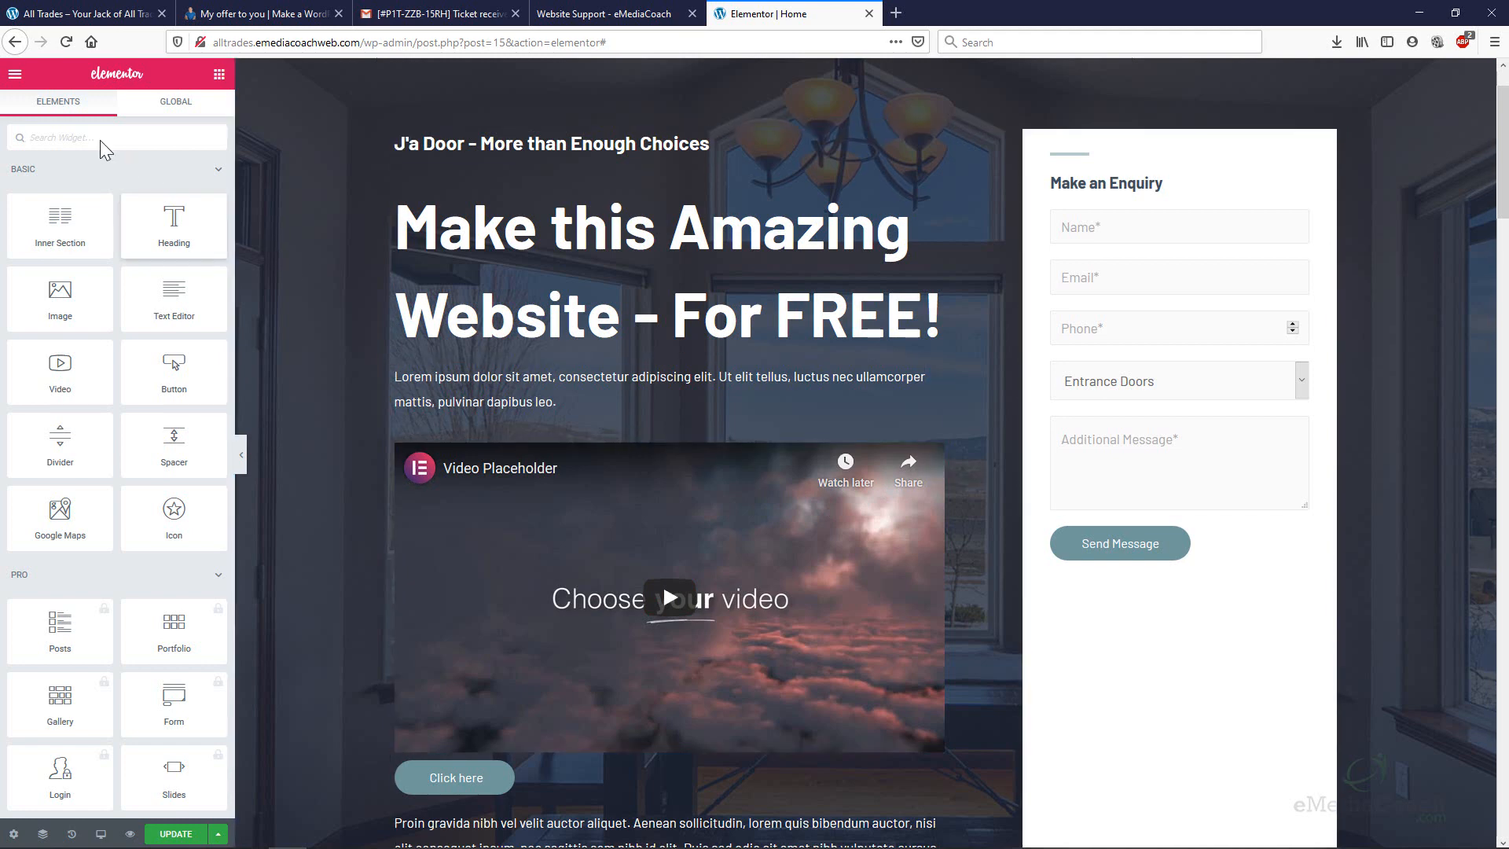
Turn on Editing Handles in Elementor's editor preferences.
click(15, 76)
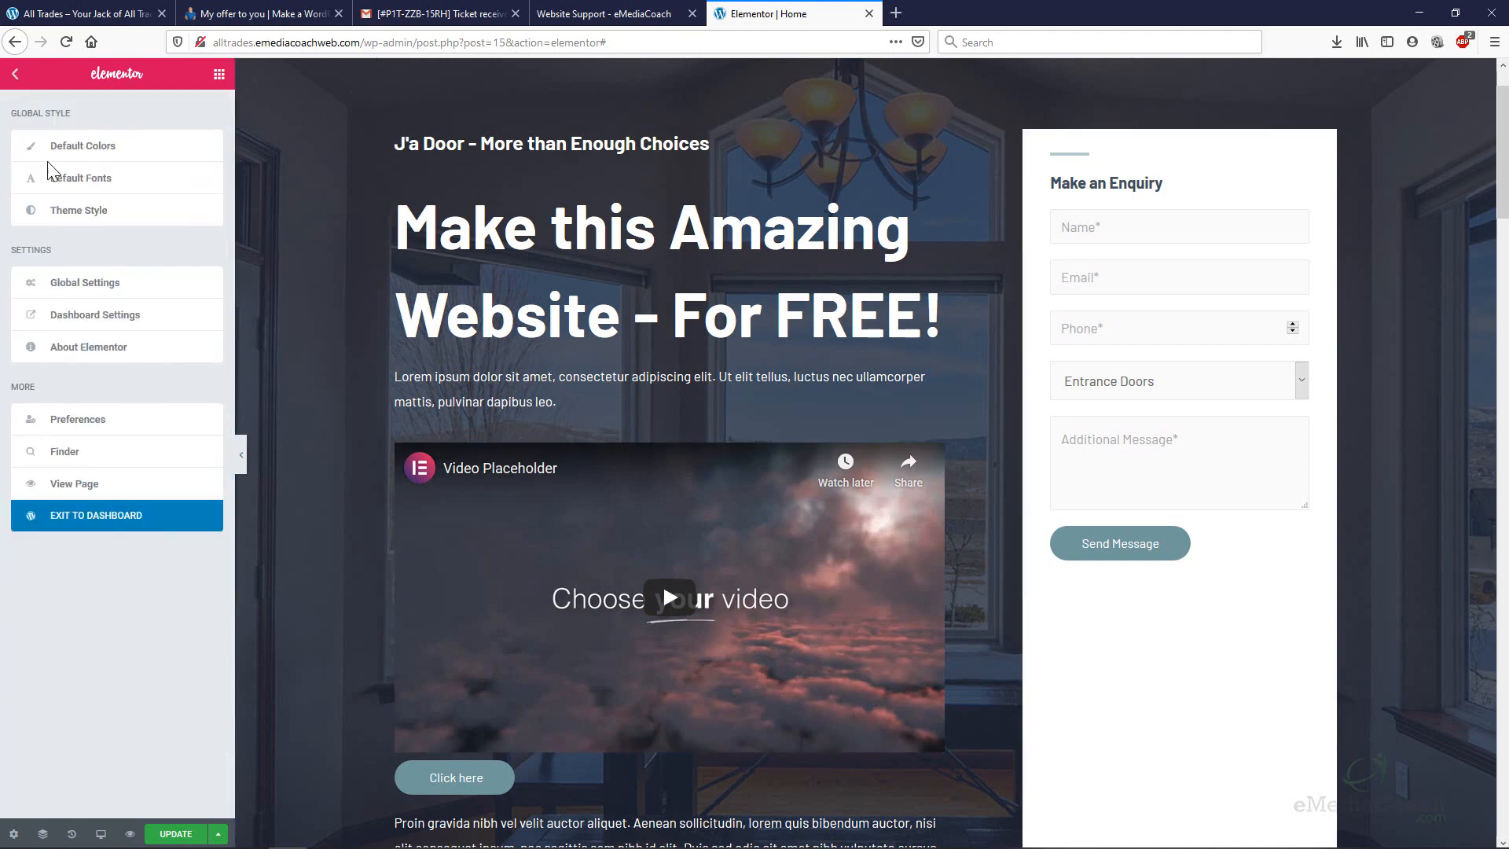
click(122, 441)
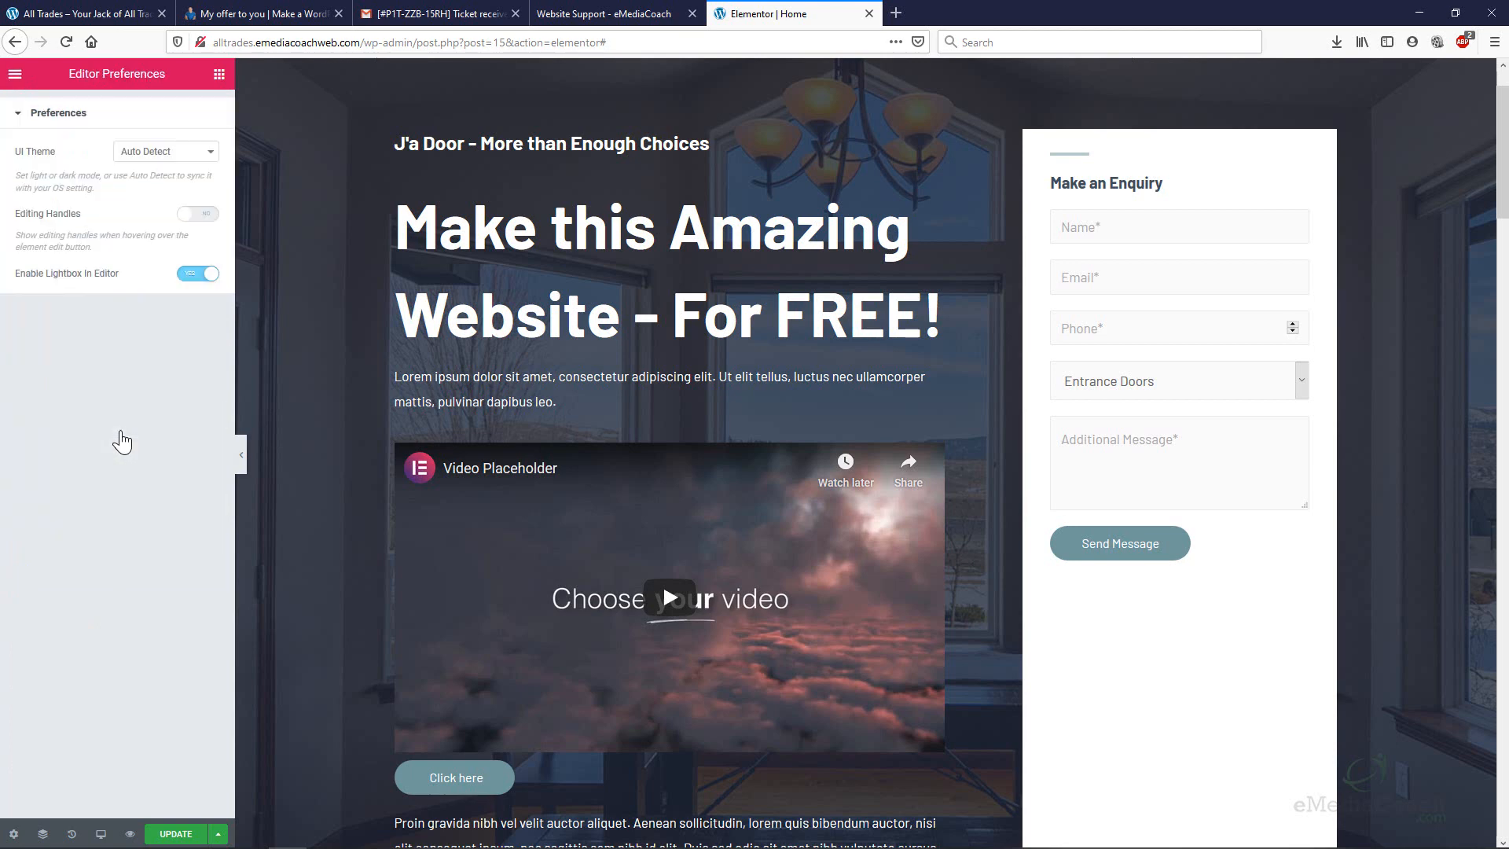
click(206, 214)
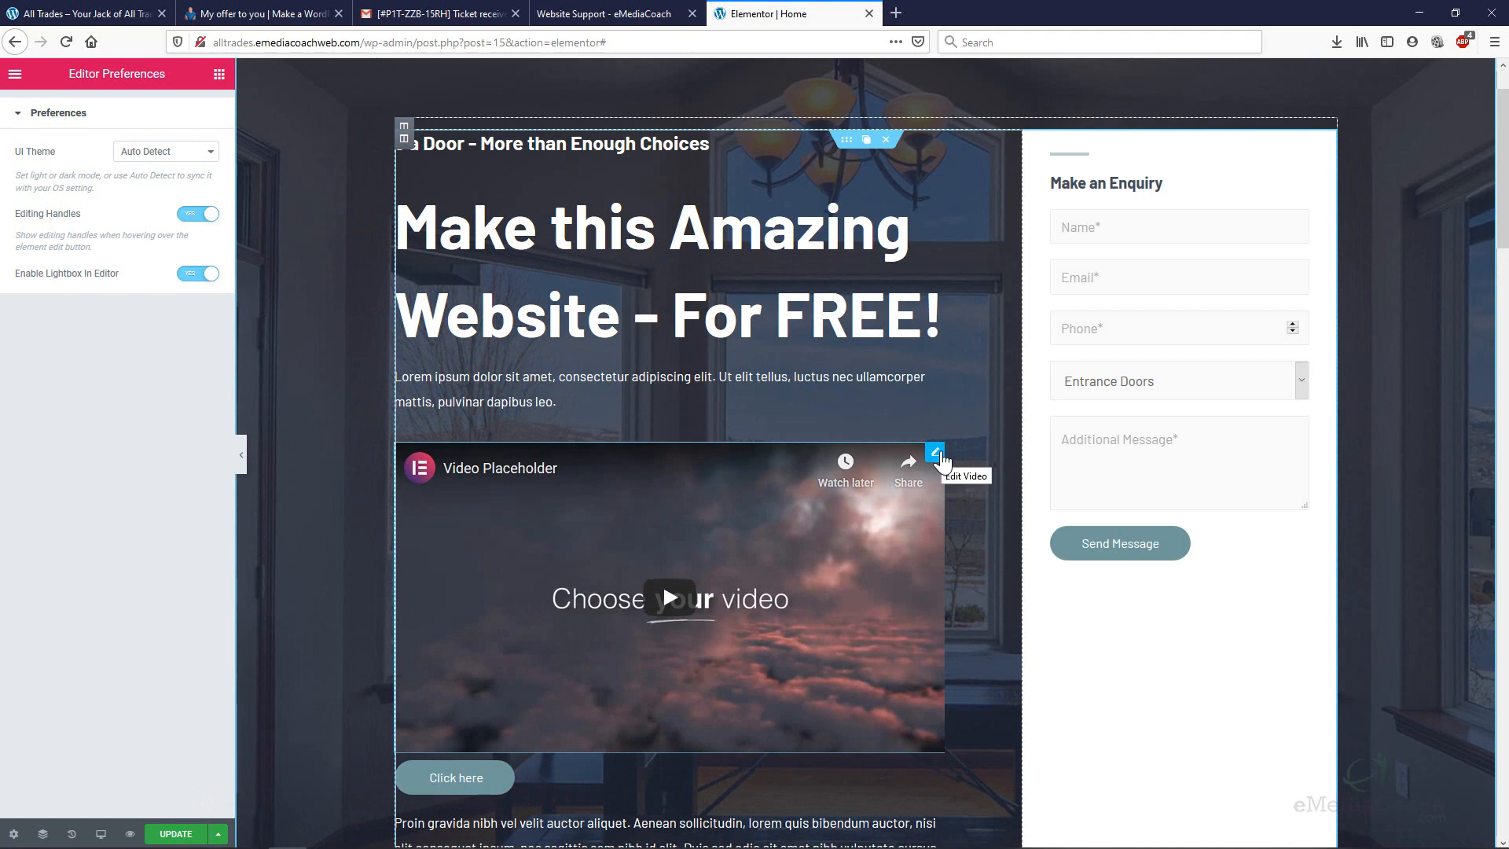
Delete the hero's video, lorem ipsum paragraph and Click here button widgets.
mouse_move(937, 455)
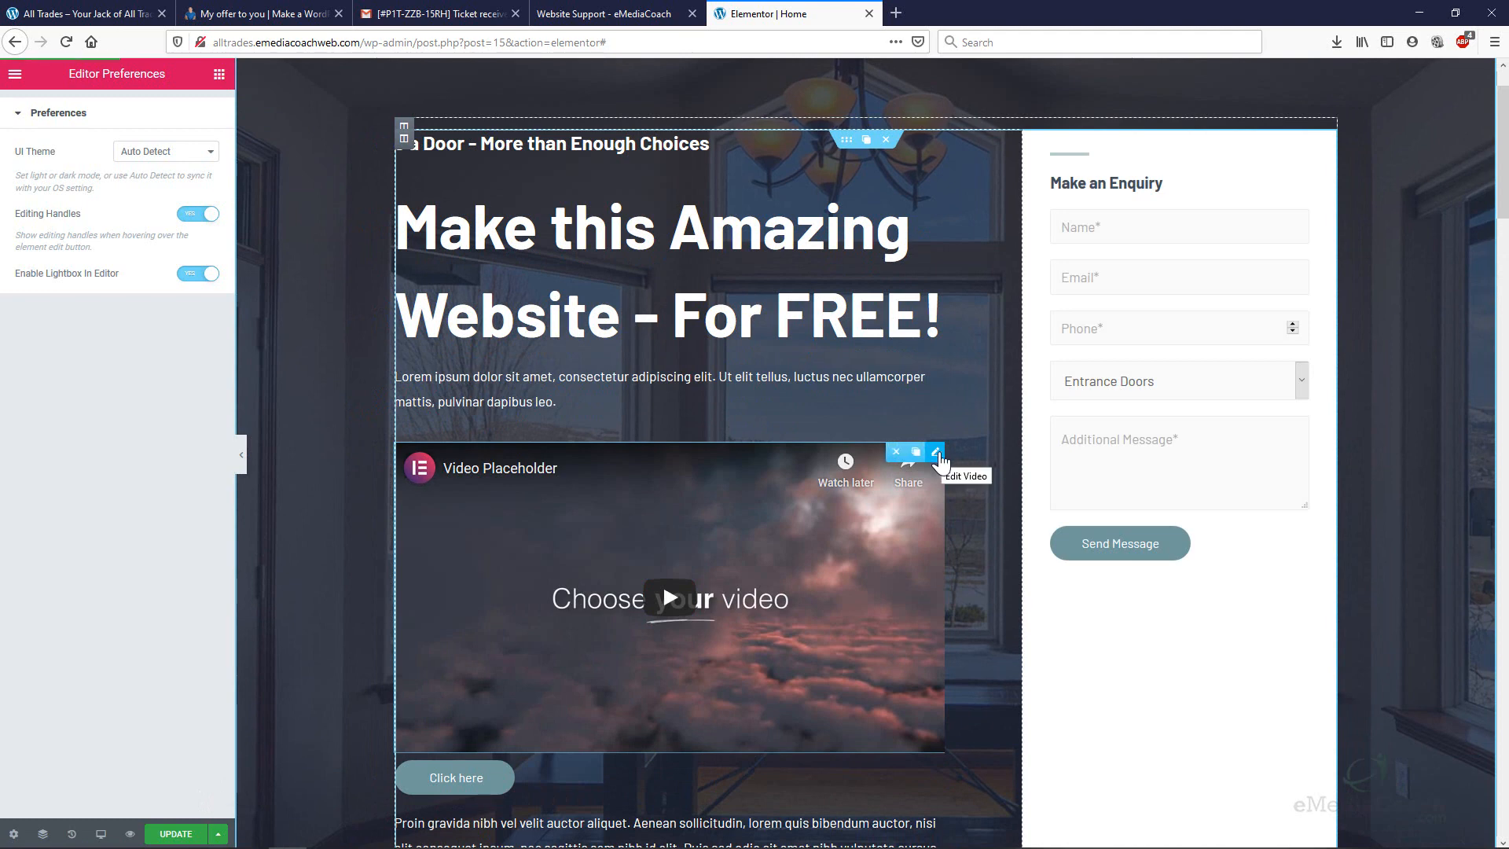
click(897, 453)
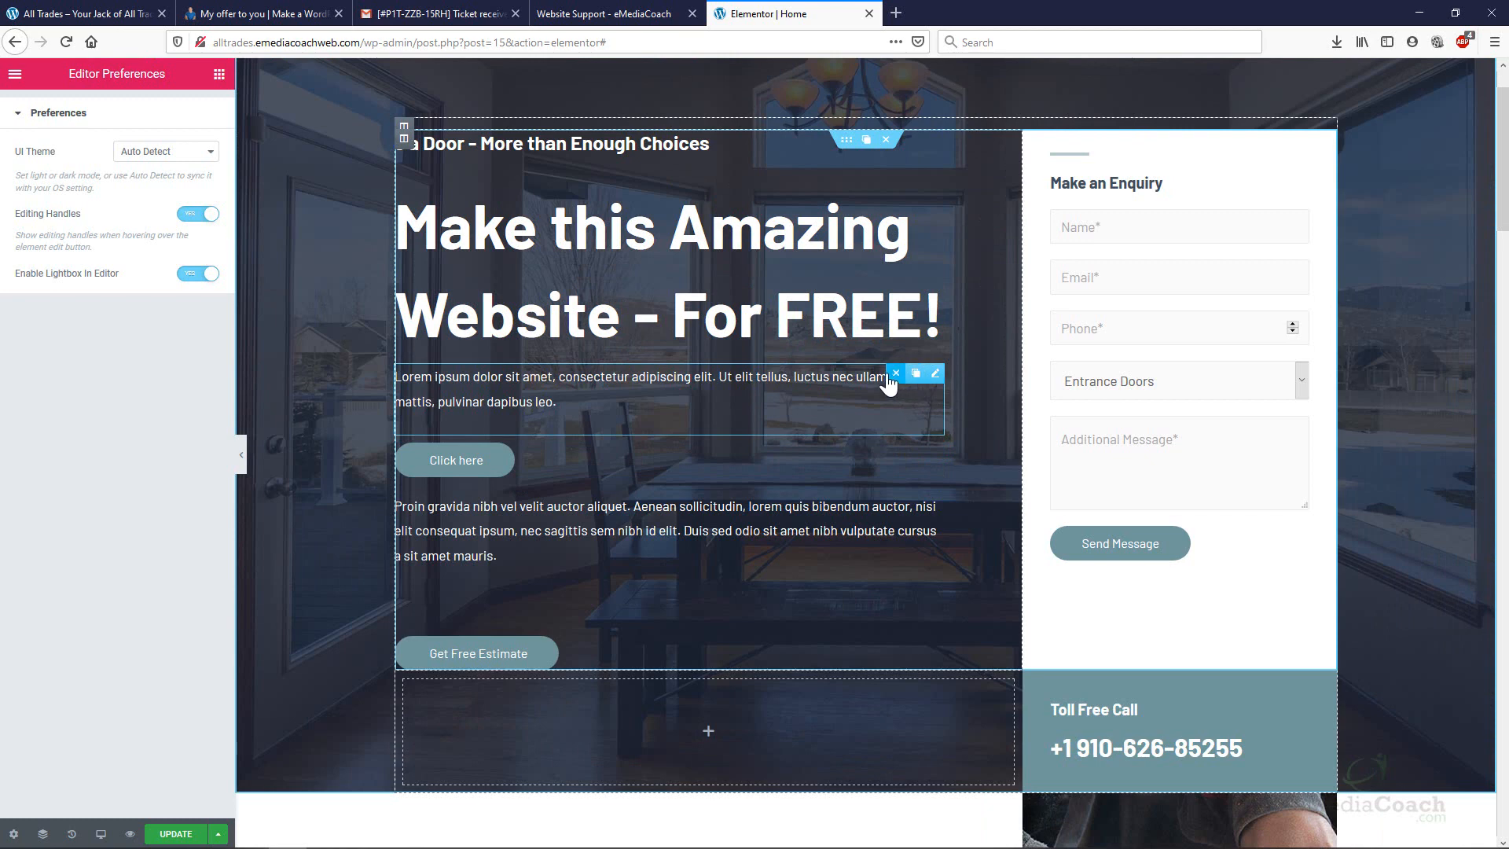
click(896, 375)
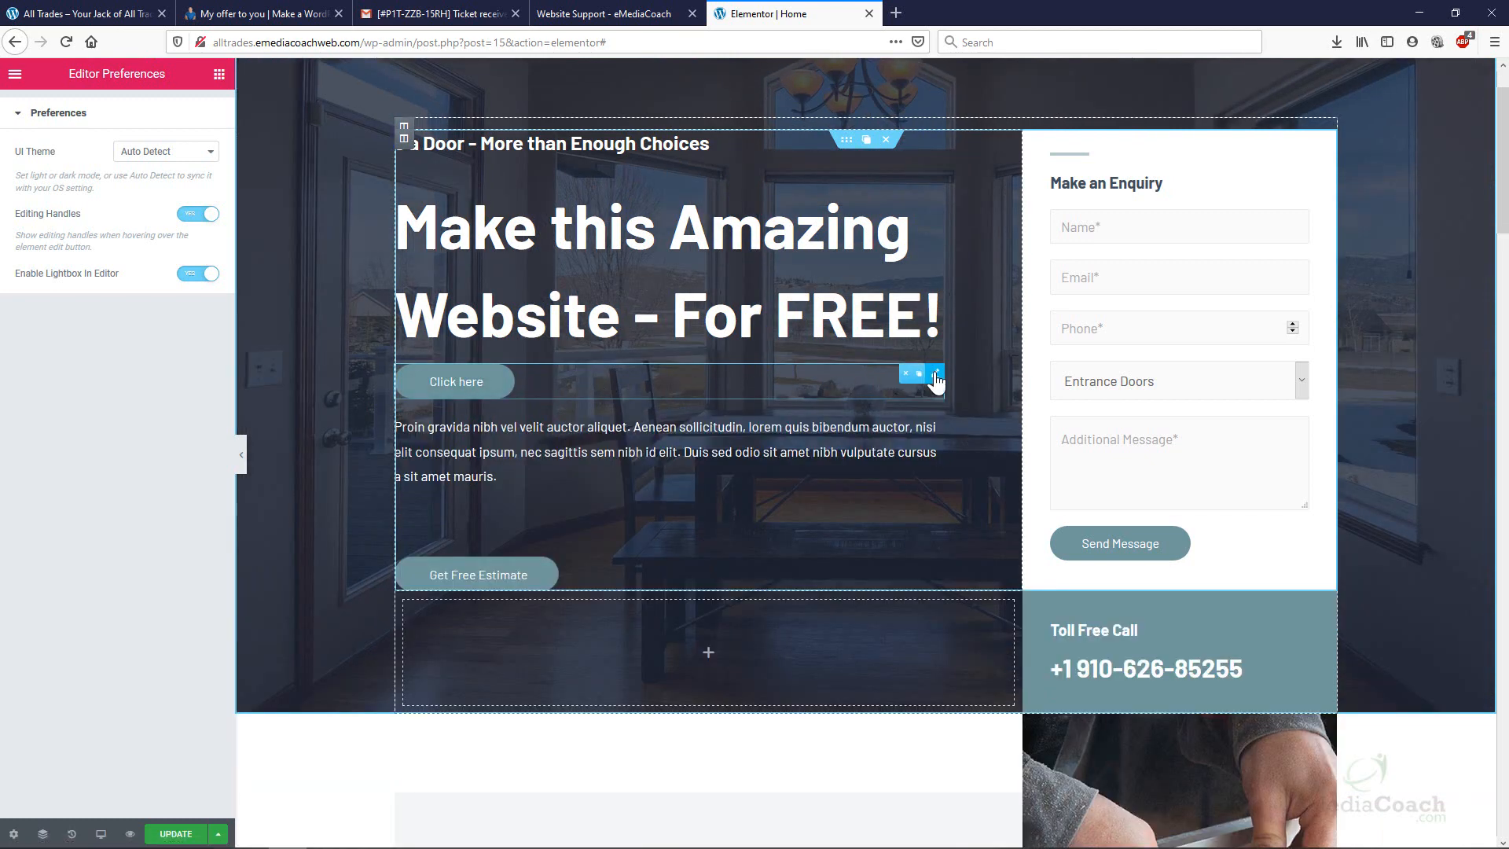
click(895, 375)
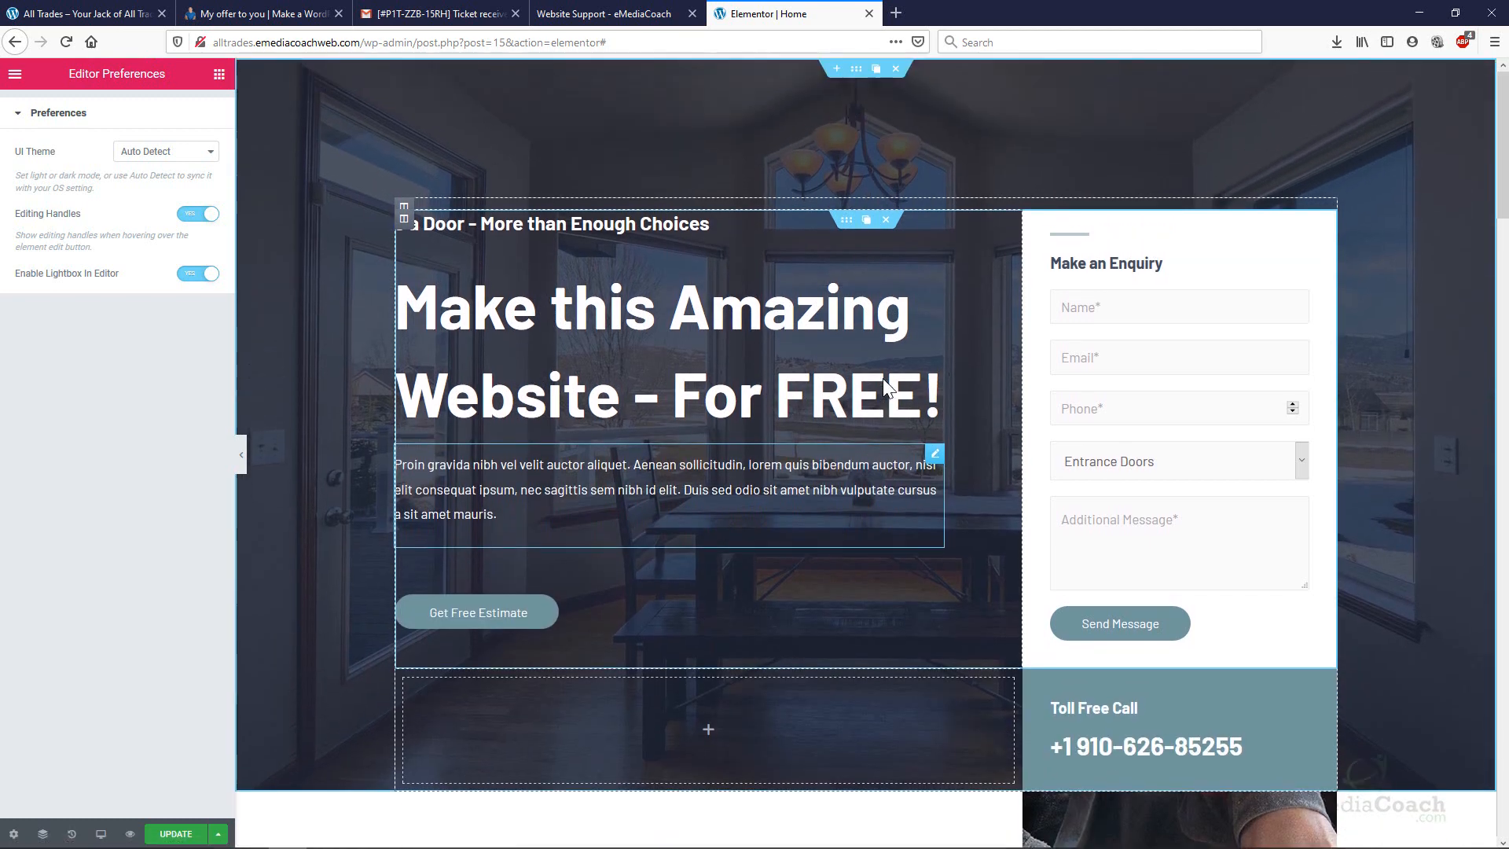
Drag the Sleep in Absolute Peace section below the Services section.
scroll(880, 378, down, 7)
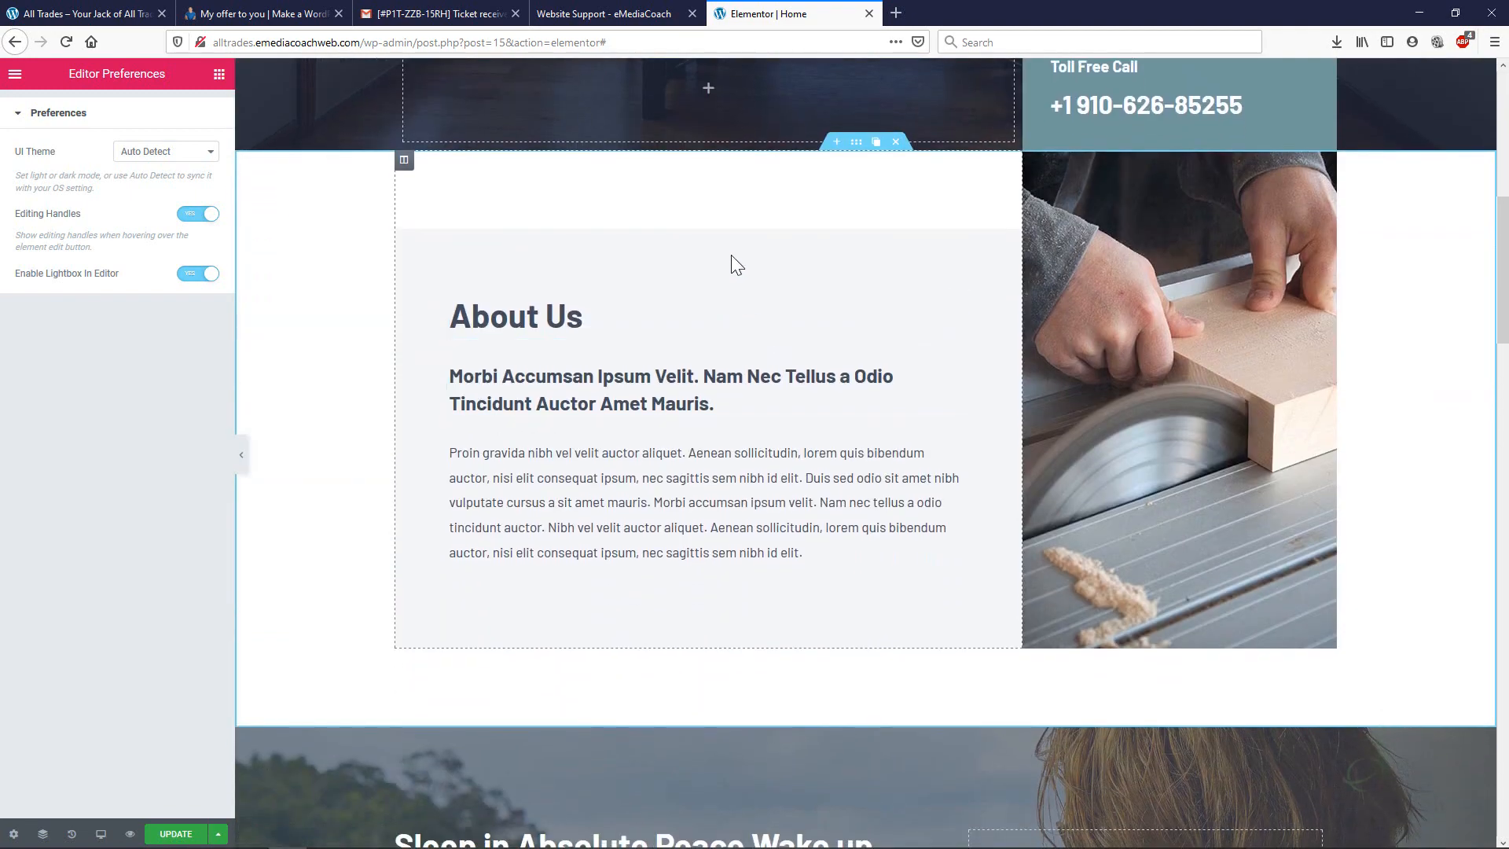
scroll(819, 233, down, 5)
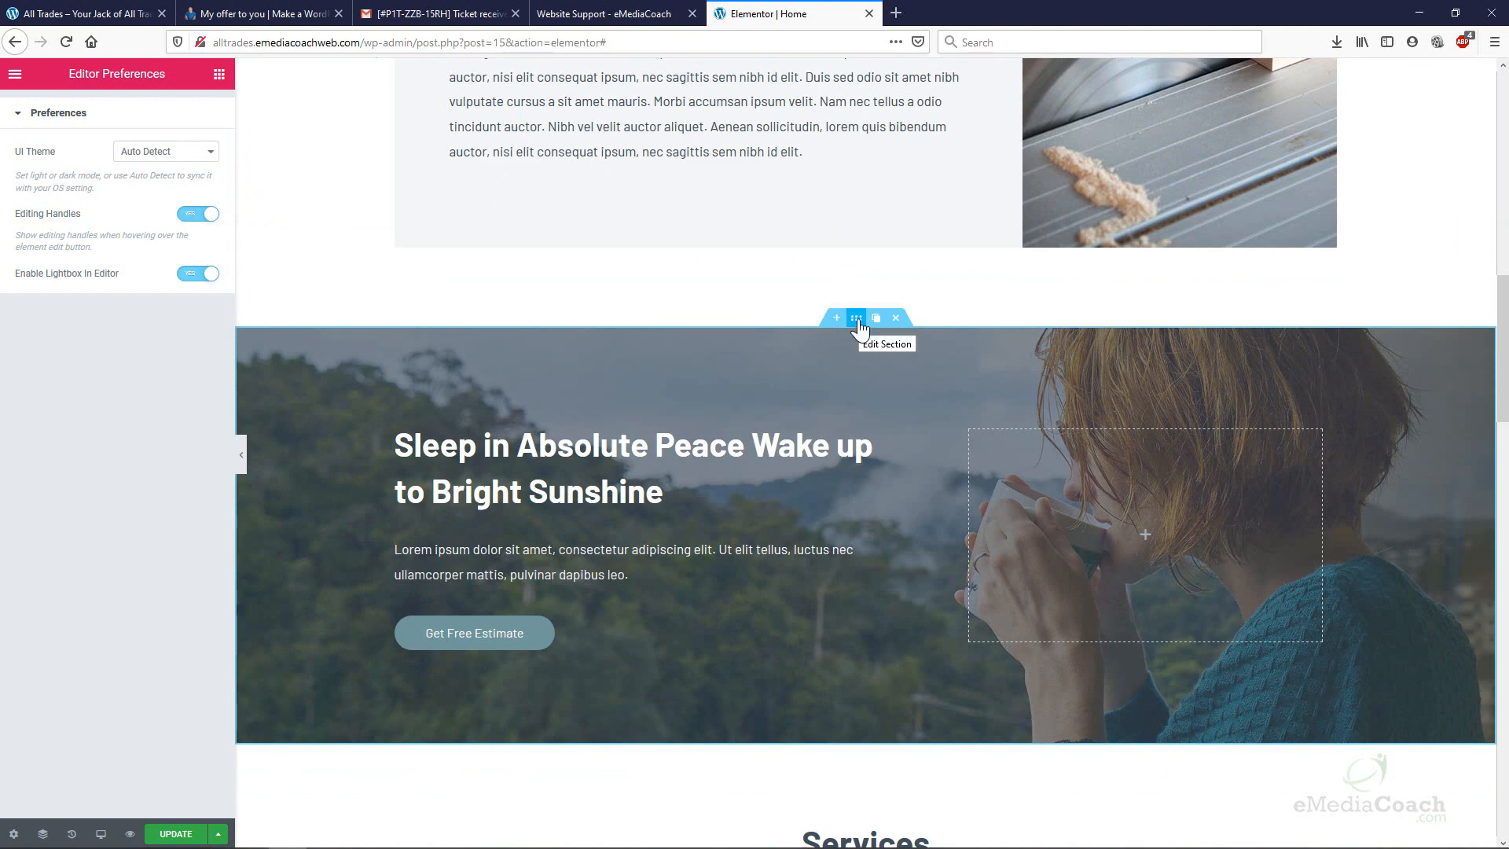
drag(857, 318, 833, 621)
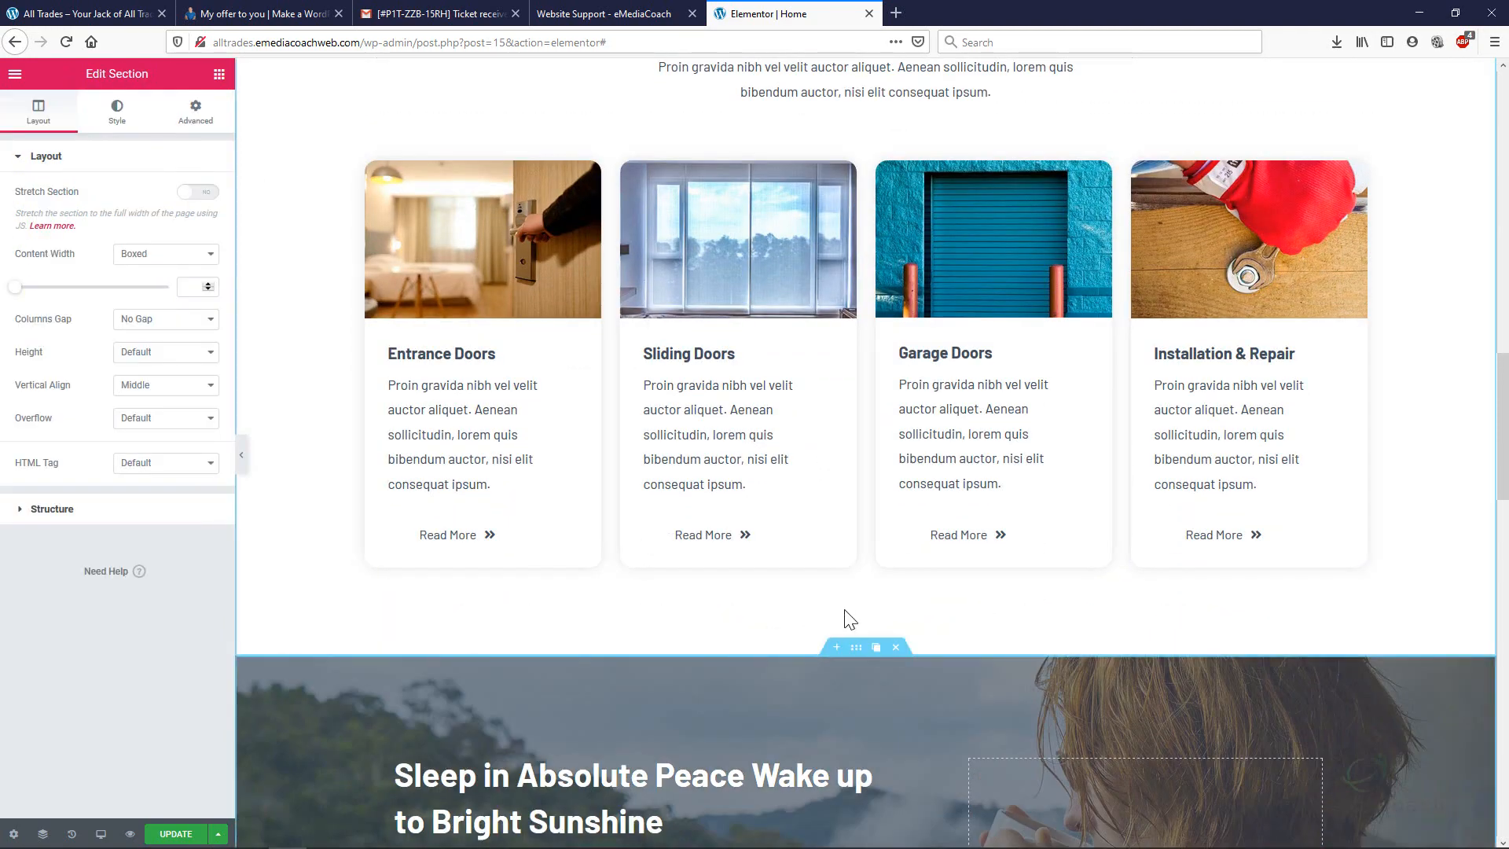
click(616, 344)
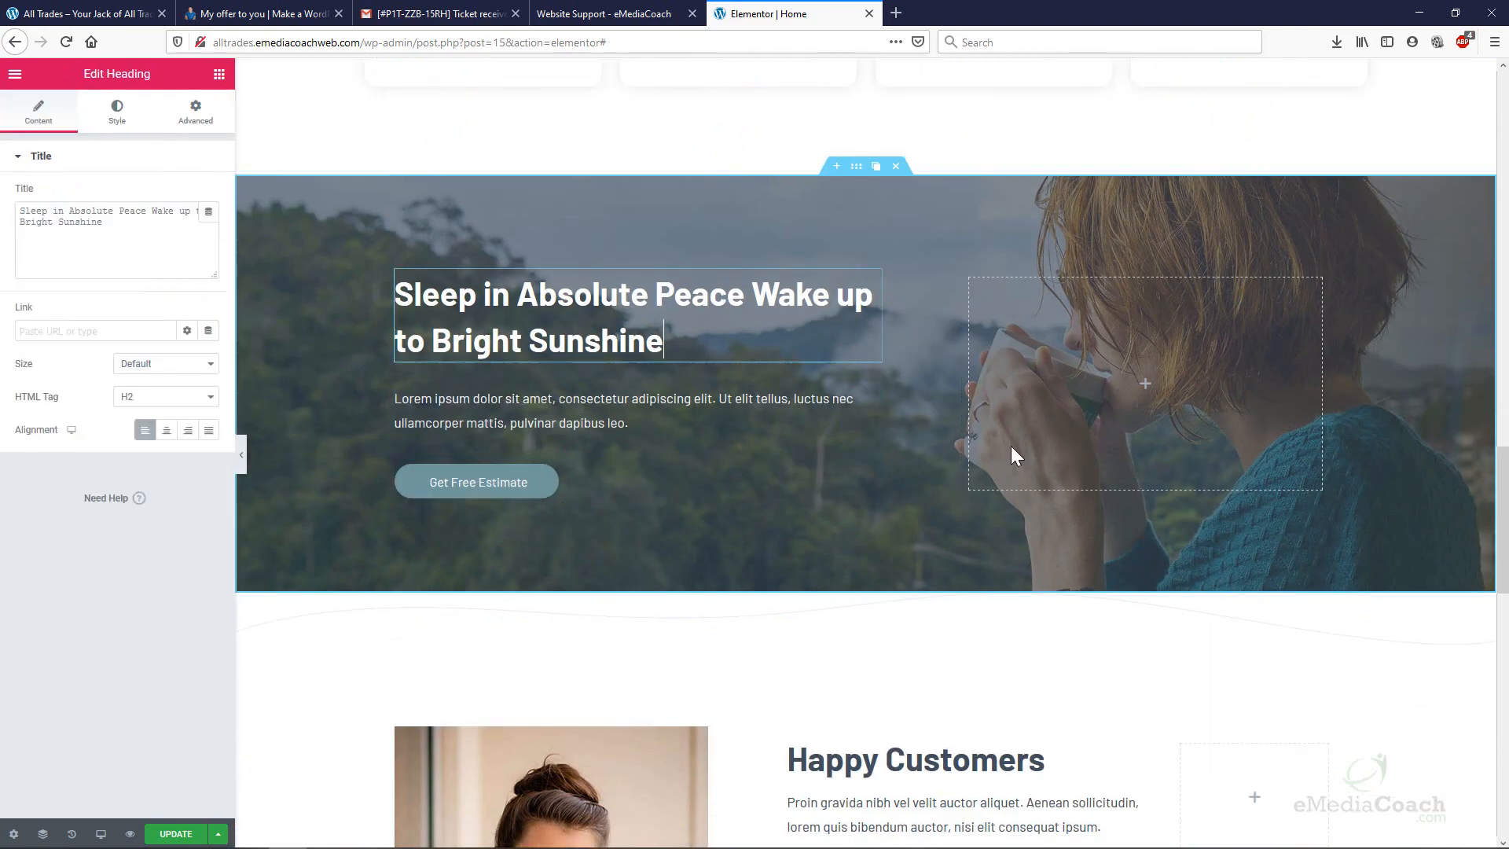
Move the Sleep in Absolute Peace section back above Services and review the page.
scroll(856, 464, up, 2)
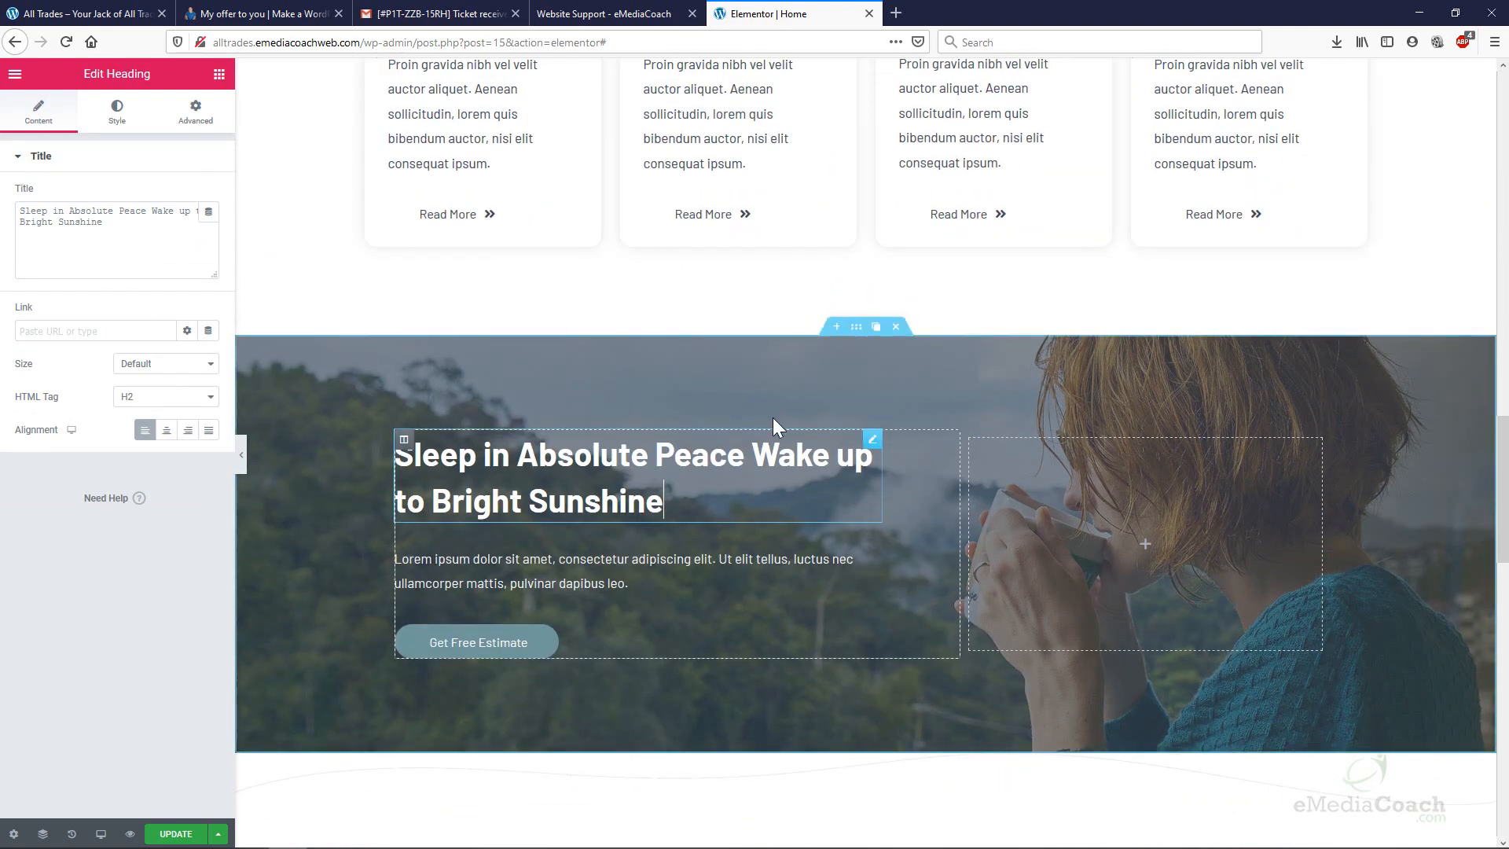
scroll(832, 476, up, 3)
drag(859, 574, 817, 177)
scroll(849, 291, up, 3)
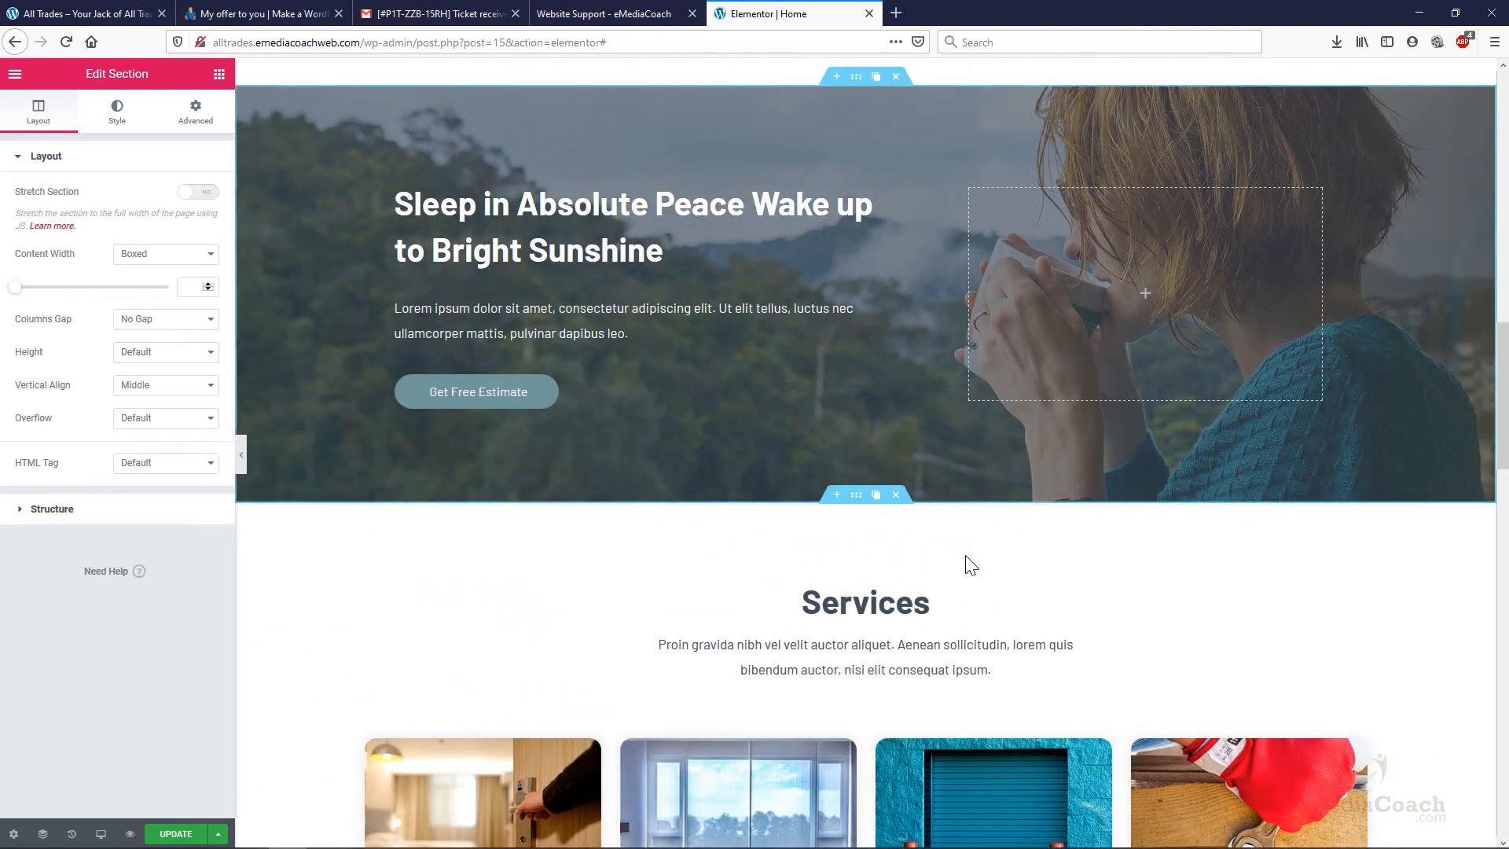
scroll(947, 528, down, 1)
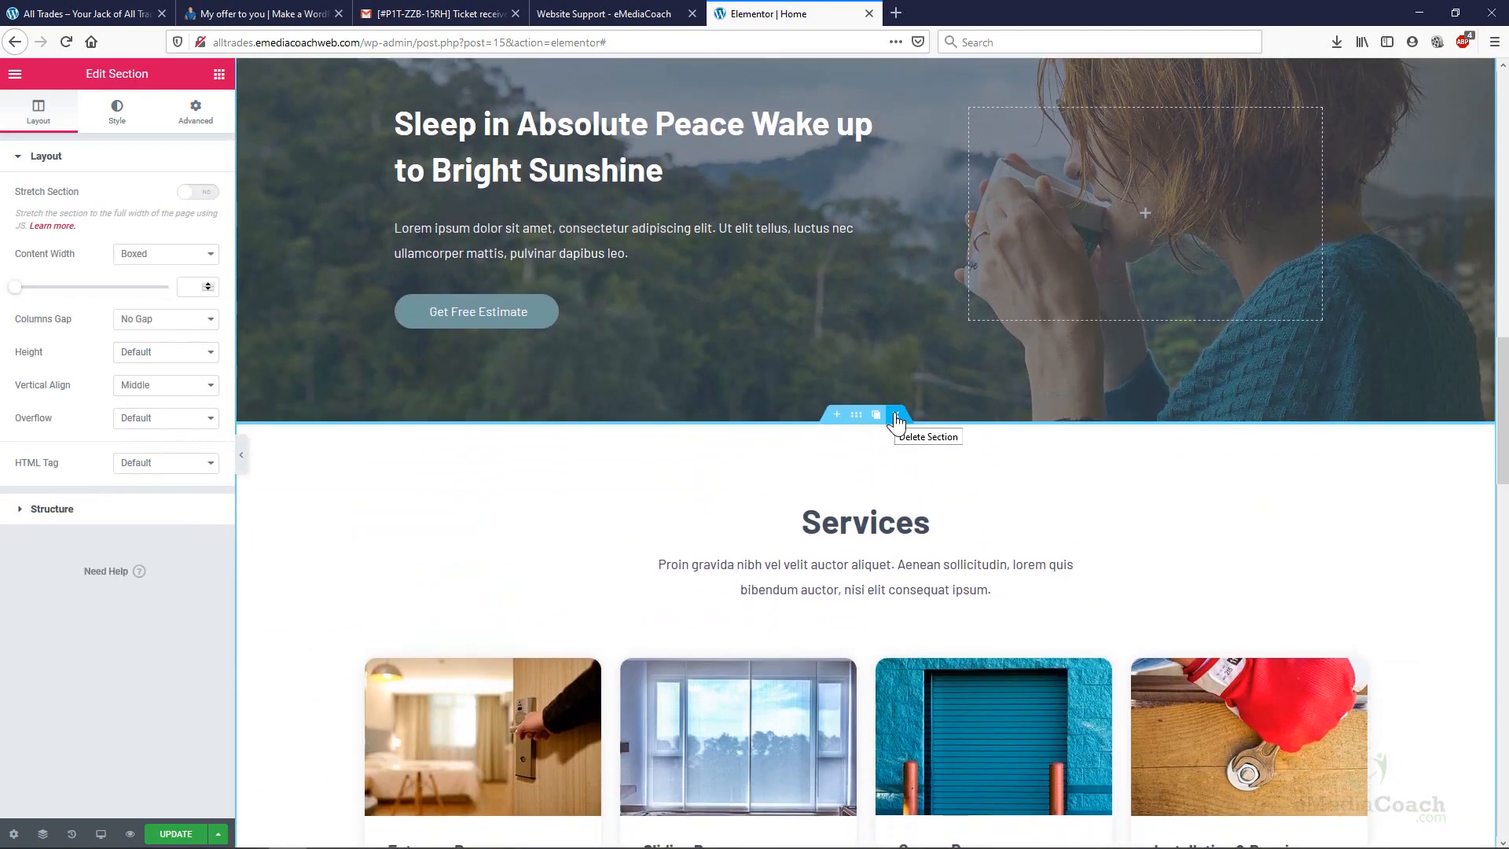
scroll(1176, 222, down, 3)
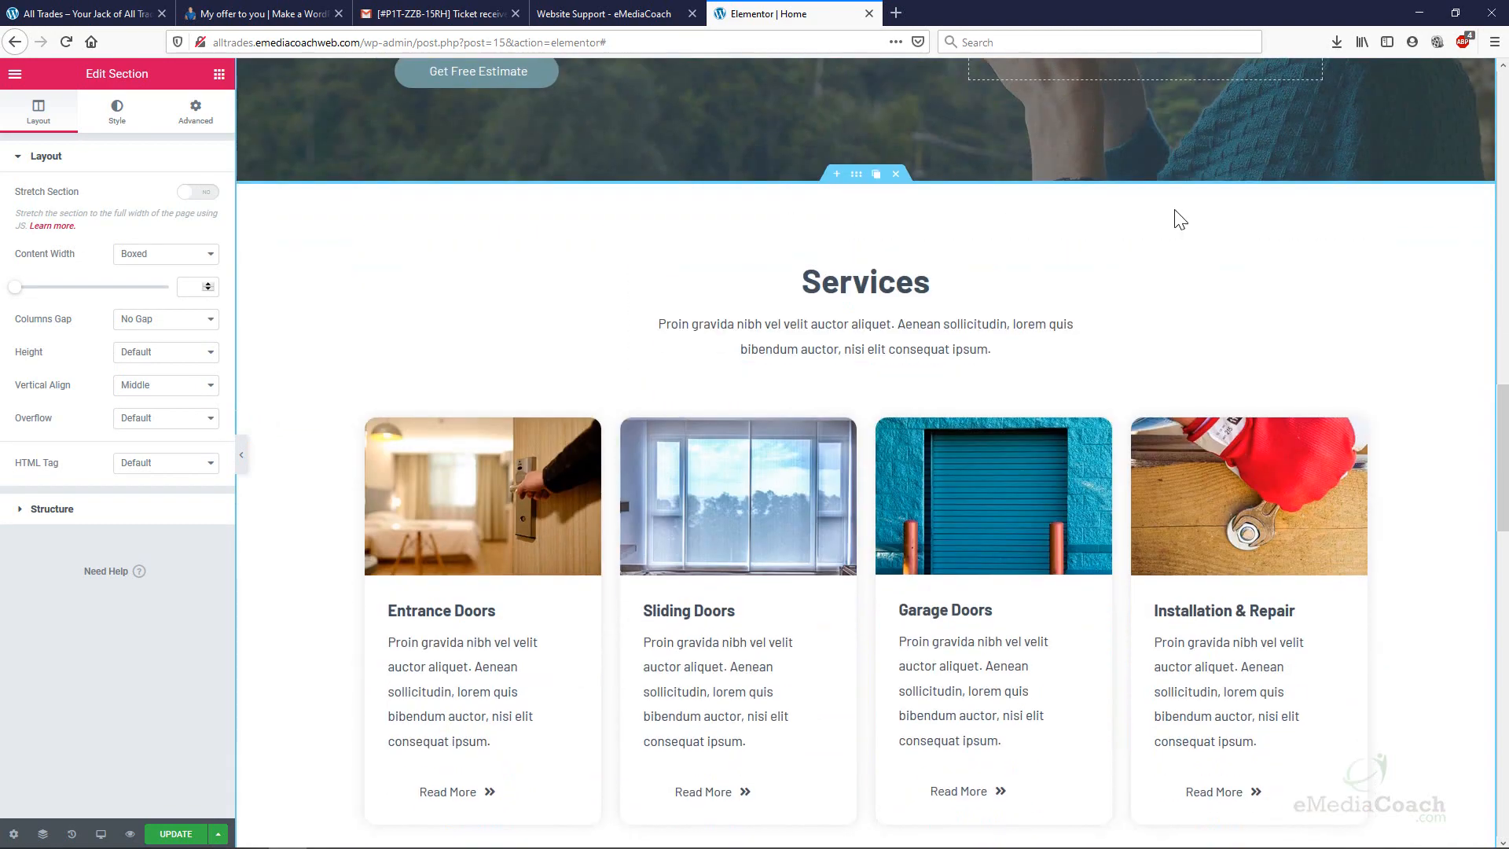
scroll(723, 590, down, 12)
scroll(756, 532, down, 7)
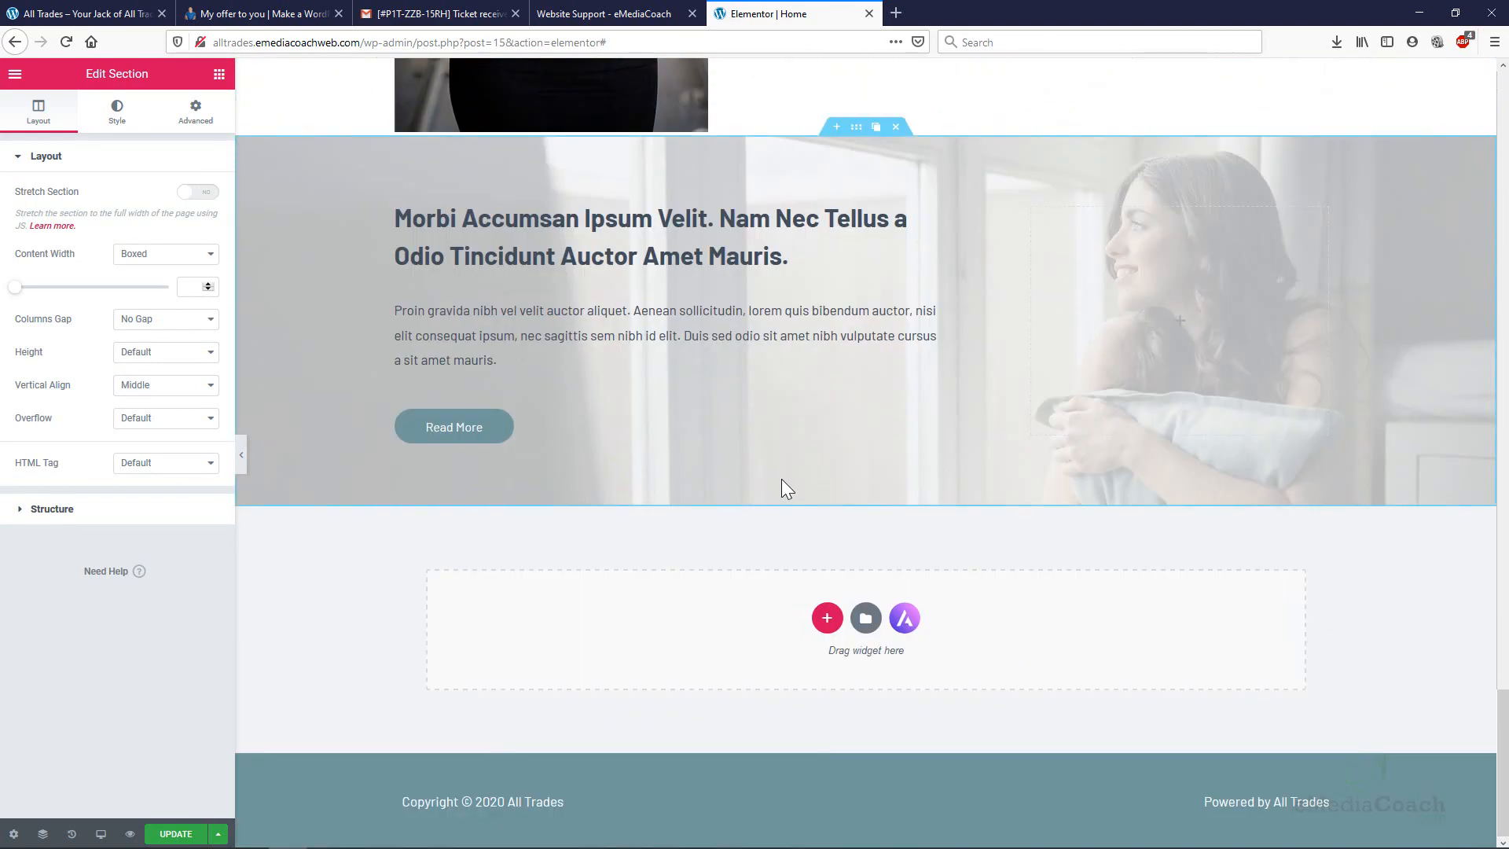
scroll(781, 479, up, 8)
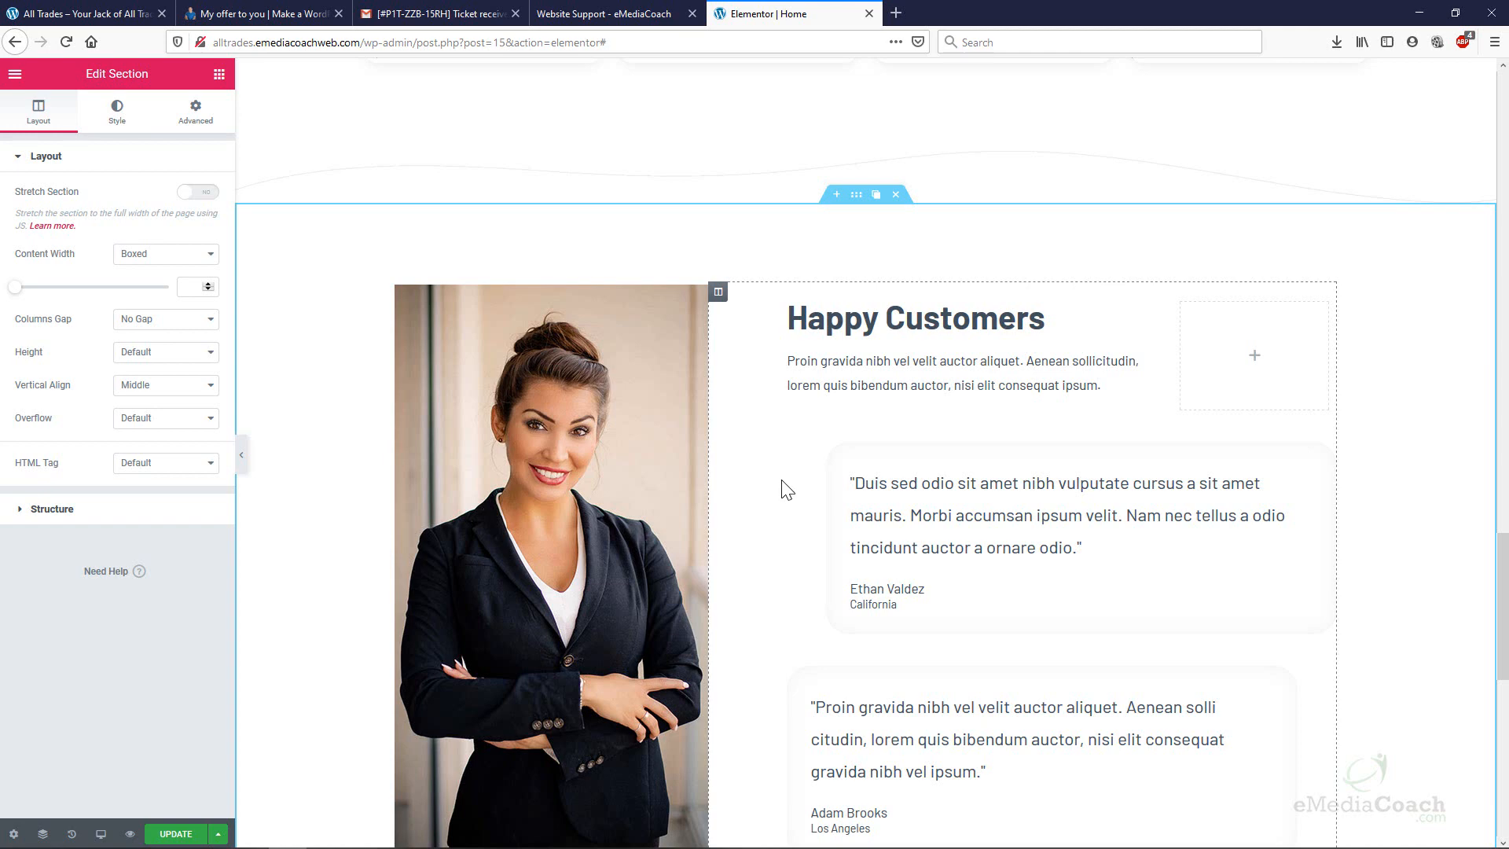
Save the Home page changes with UPDATE and bring up Elementor's main menu.
click(176, 834)
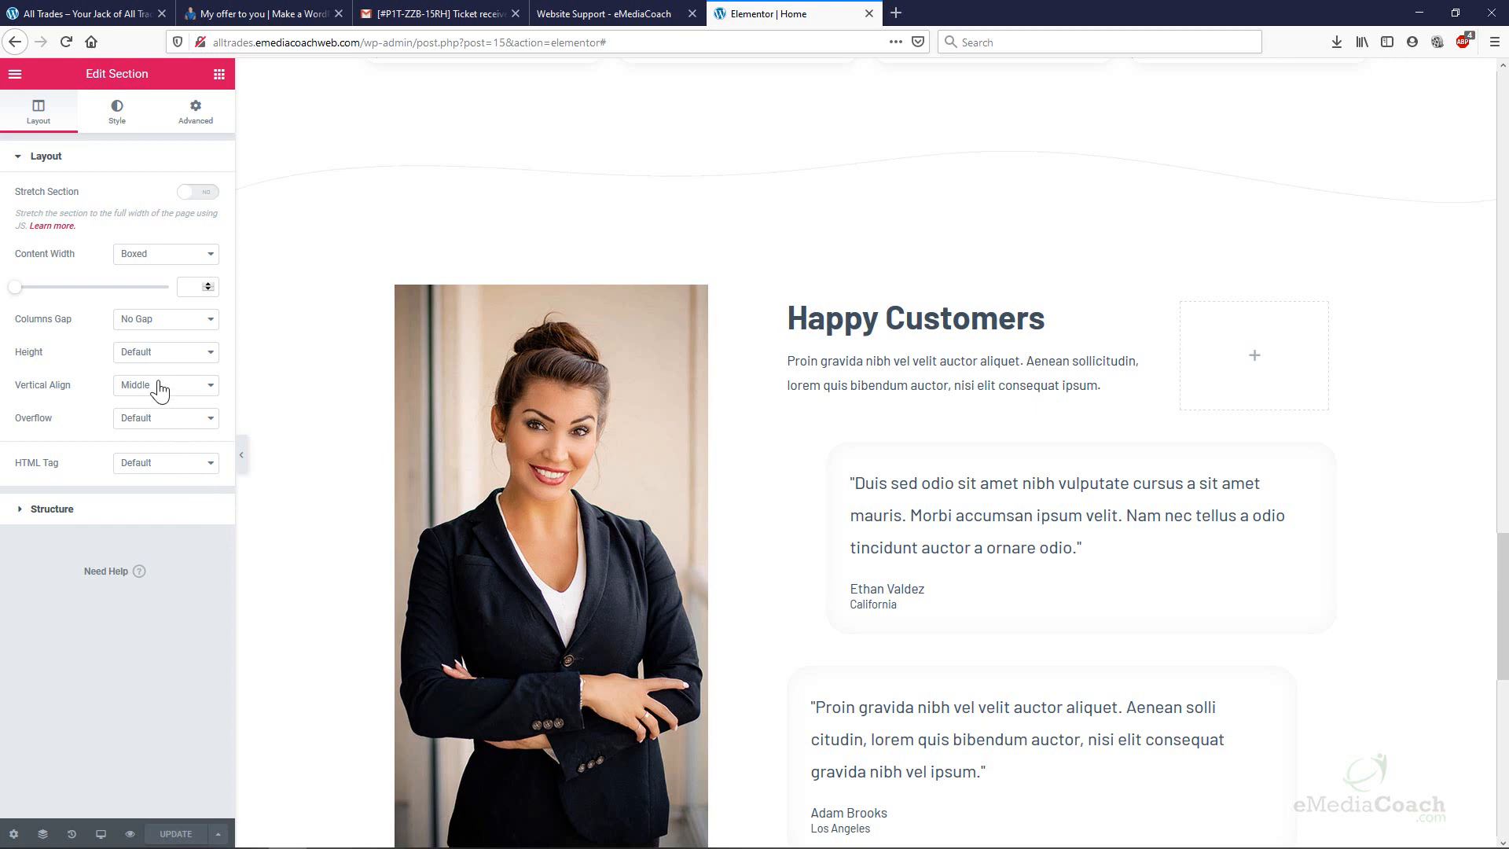
click(14, 76)
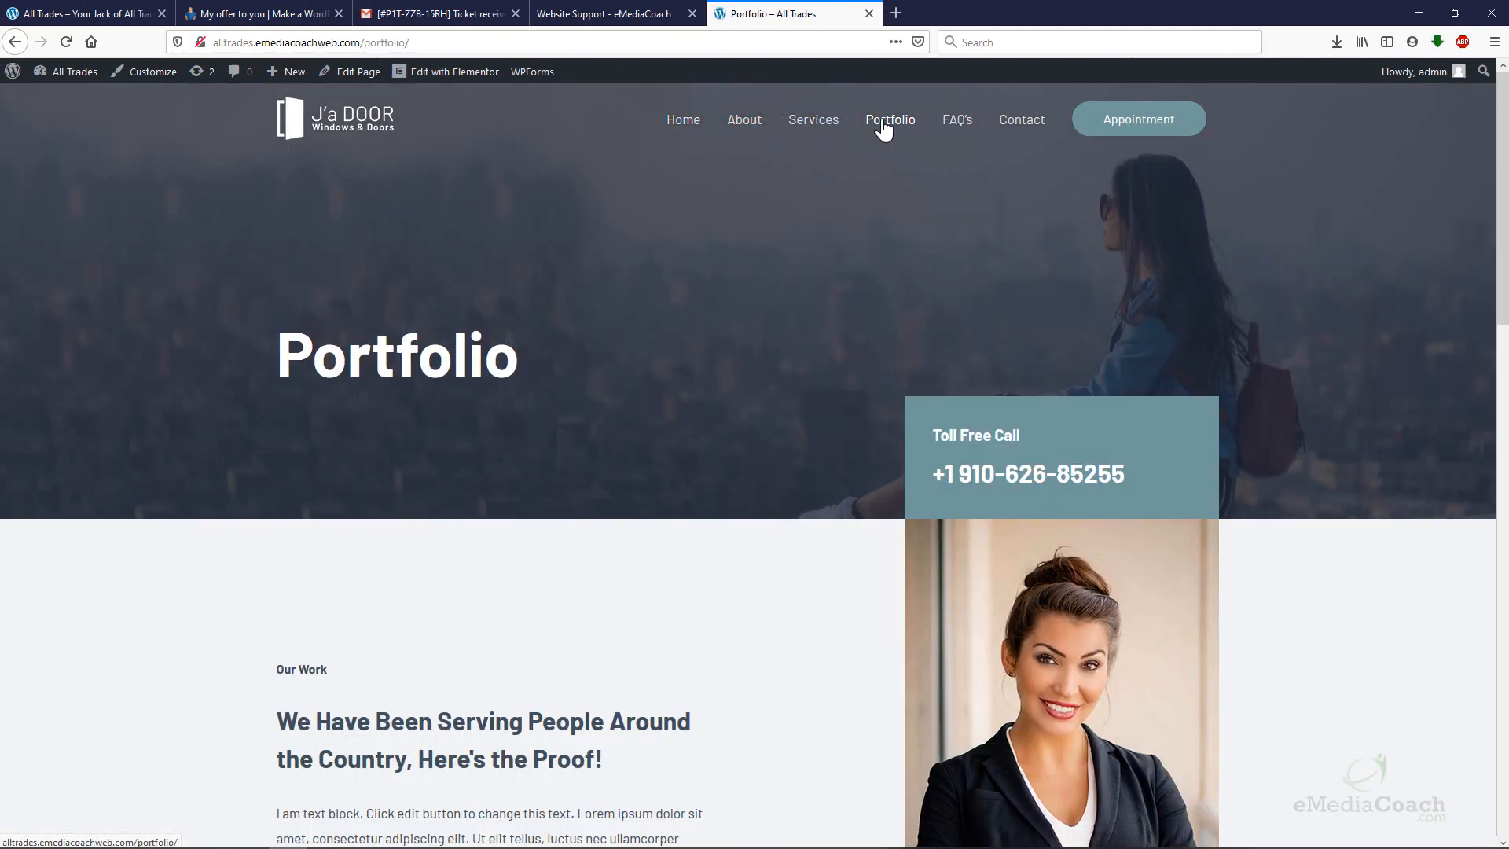
scroll(680, 196, down, 12)
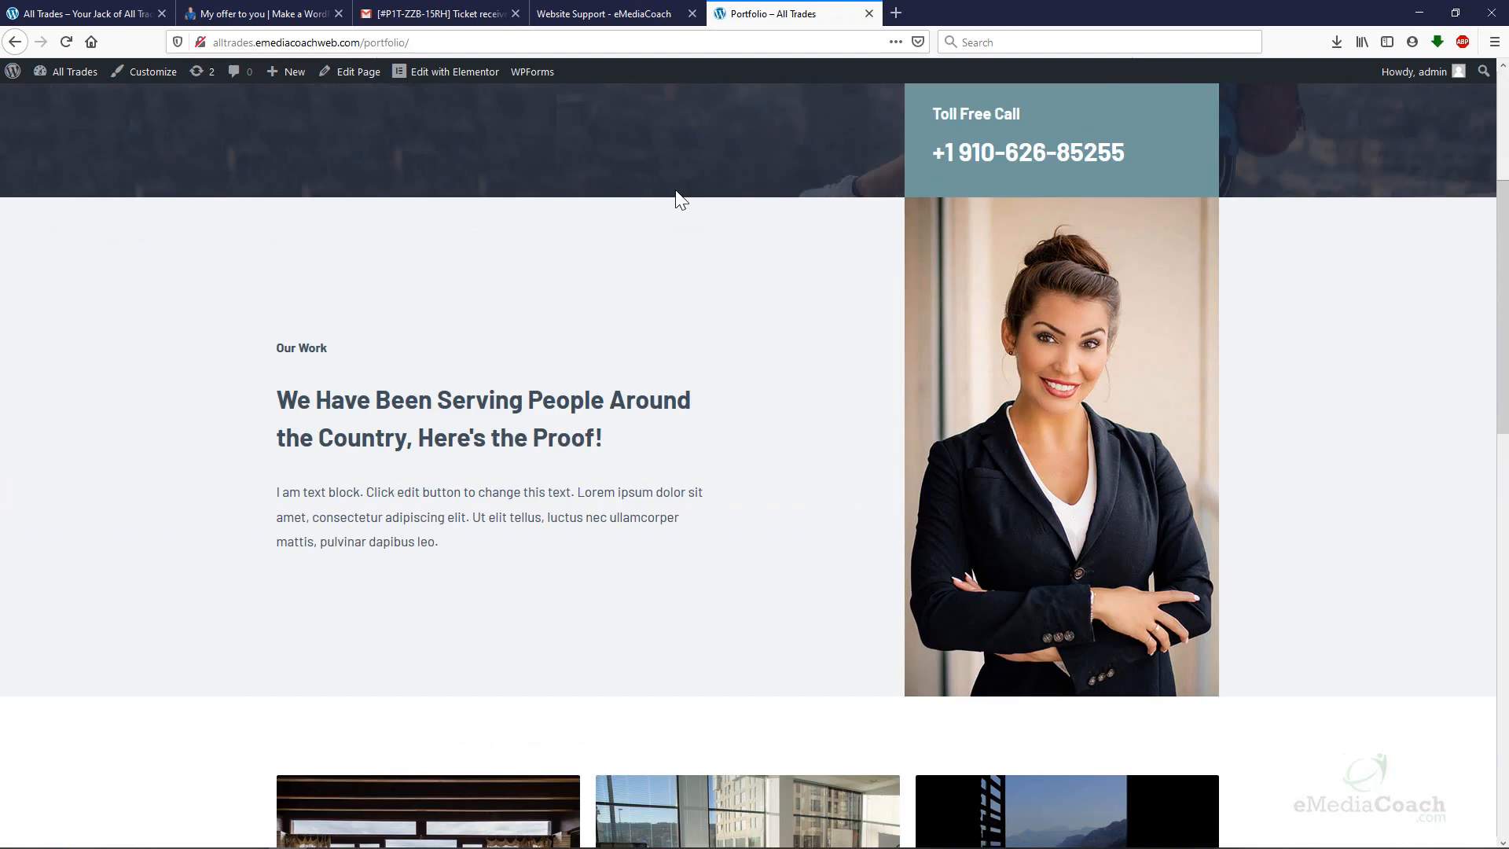
scroll(634, 306, down, 5)
scroll(633, 307, up, 15)
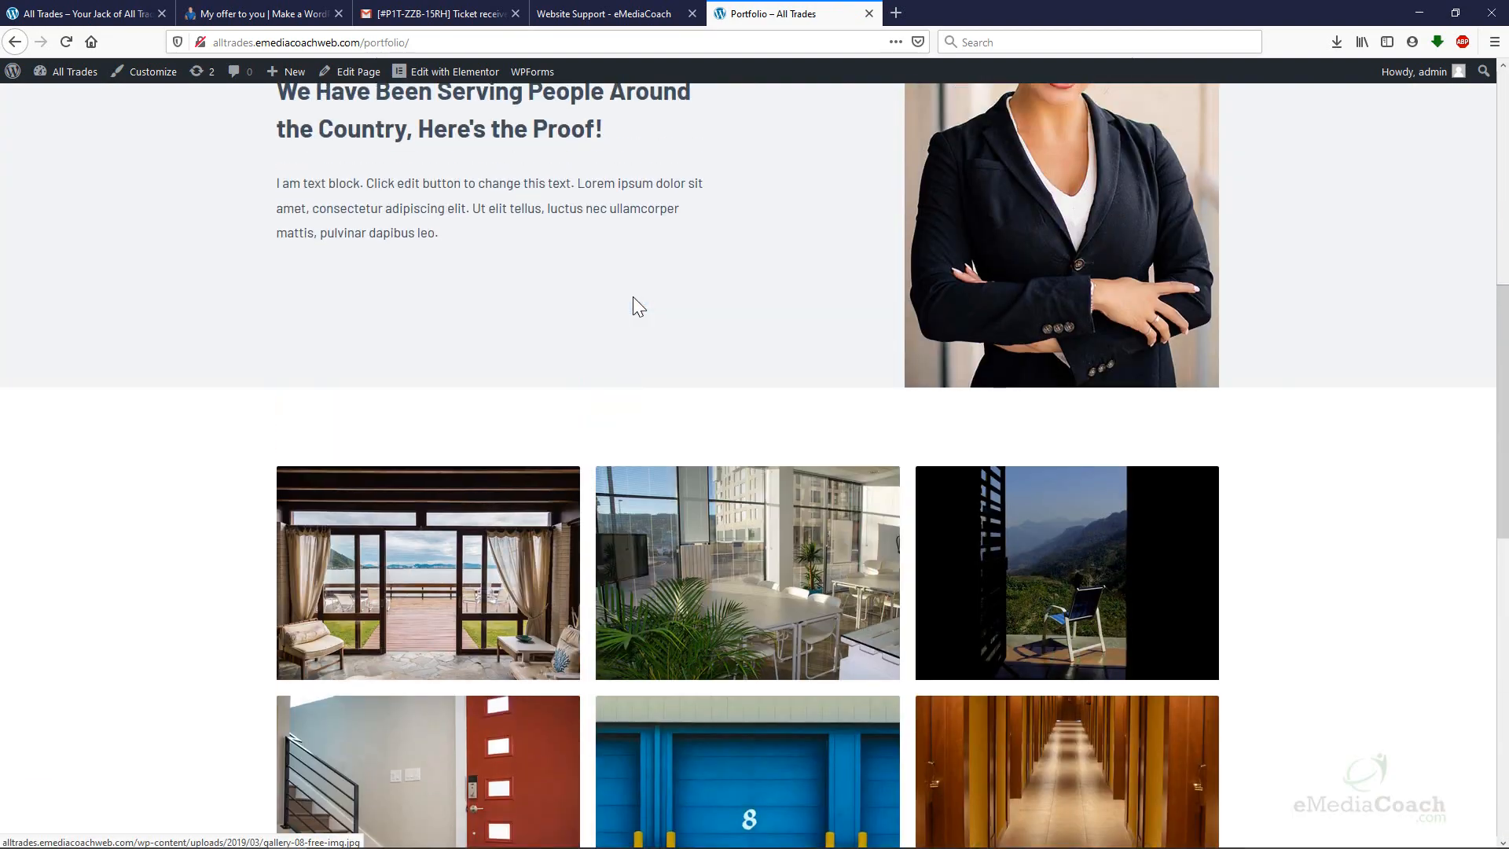
mouse_move(485, 77)
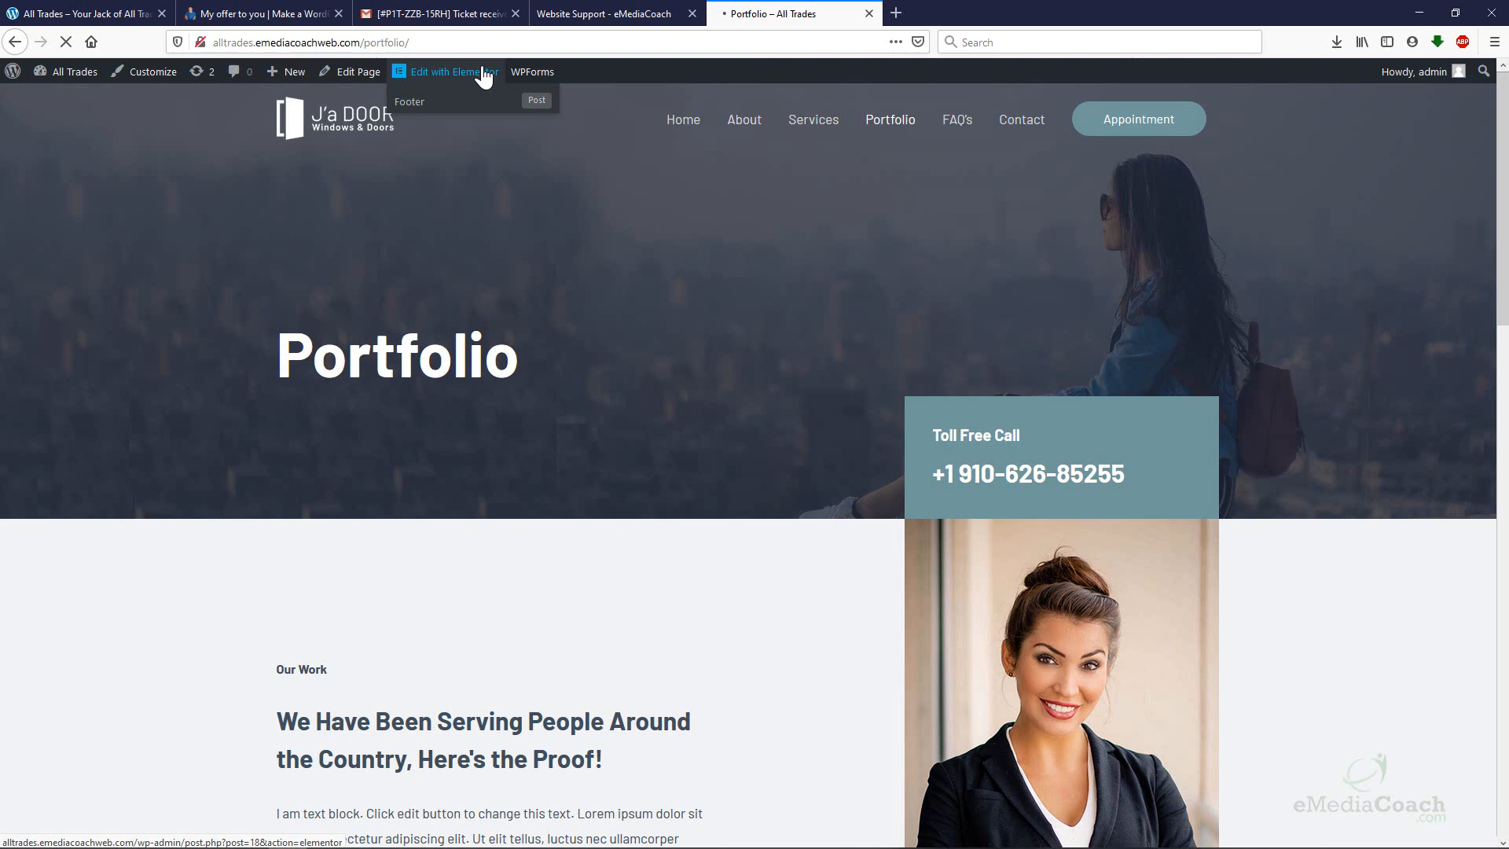
Open the Portfolio page in Elementor and list the Basic Gallery's nine images for editing.
click(485, 77)
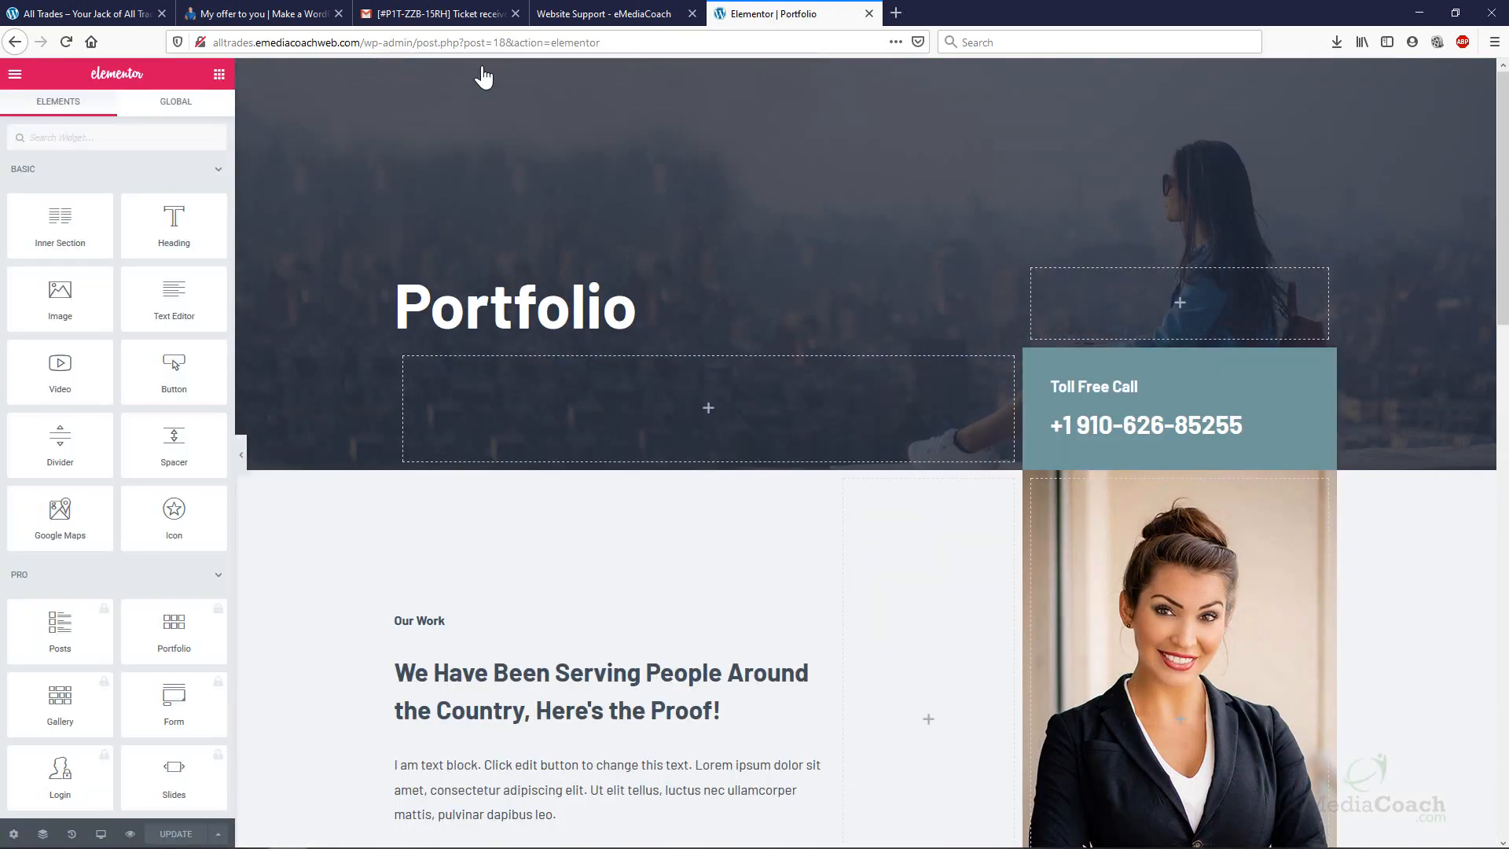
scroll(675, 198, down, 8)
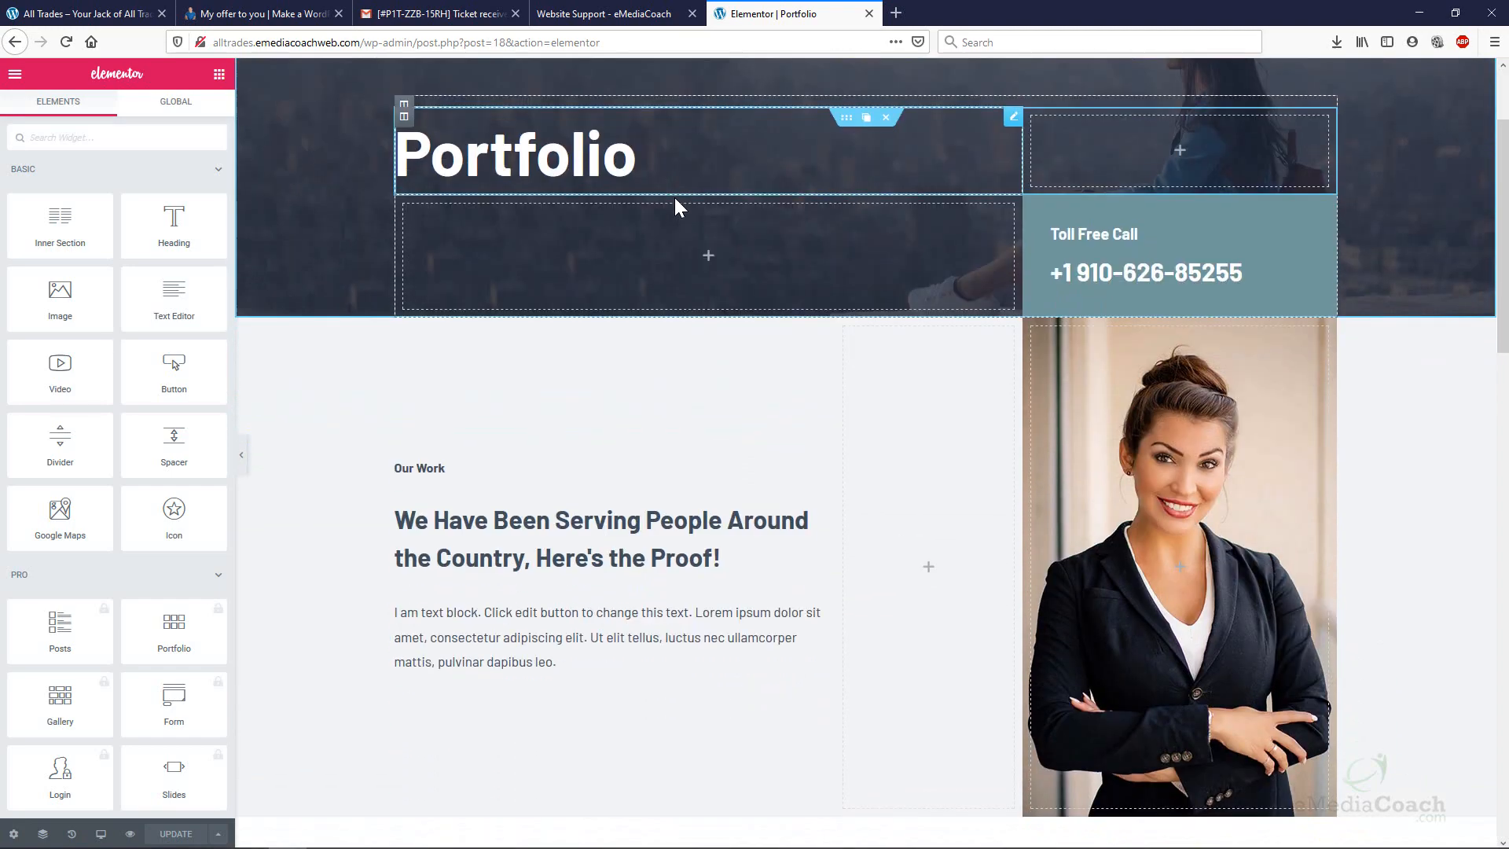
scroll(674, 199, down, 3)
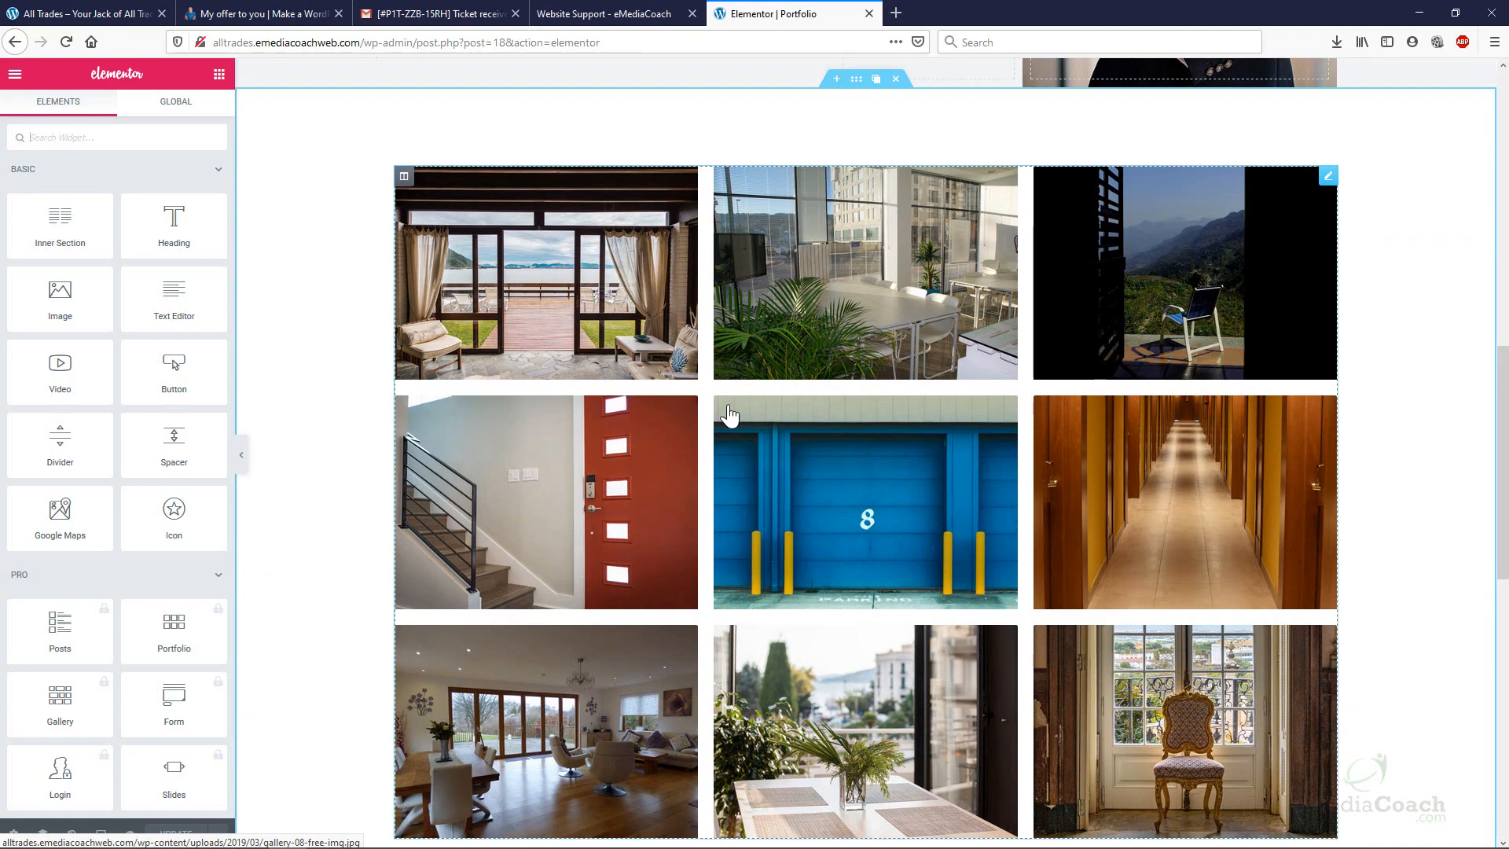
click(639, 269)
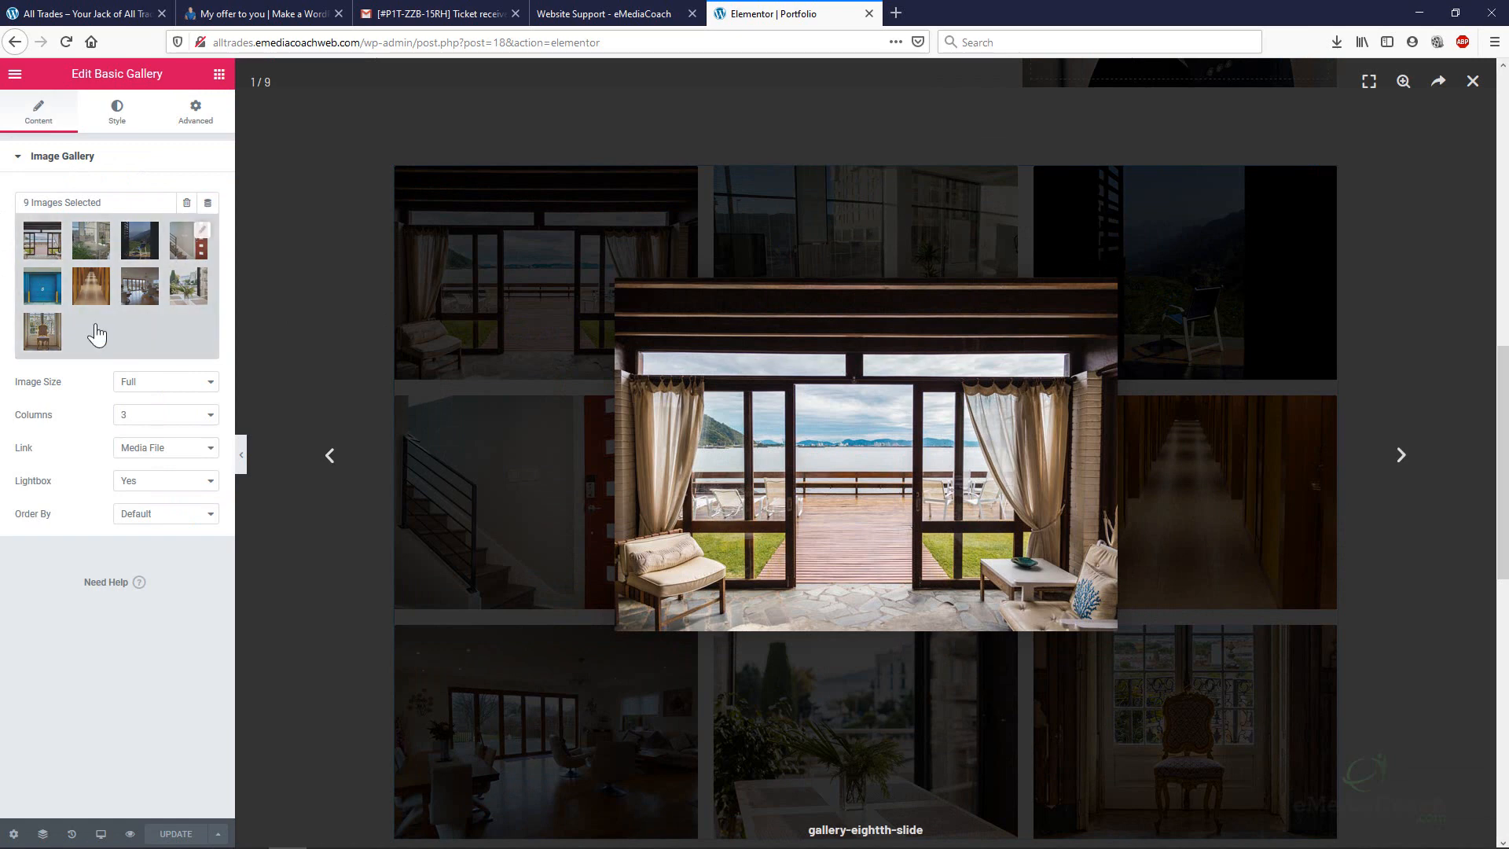
click(146, 330)
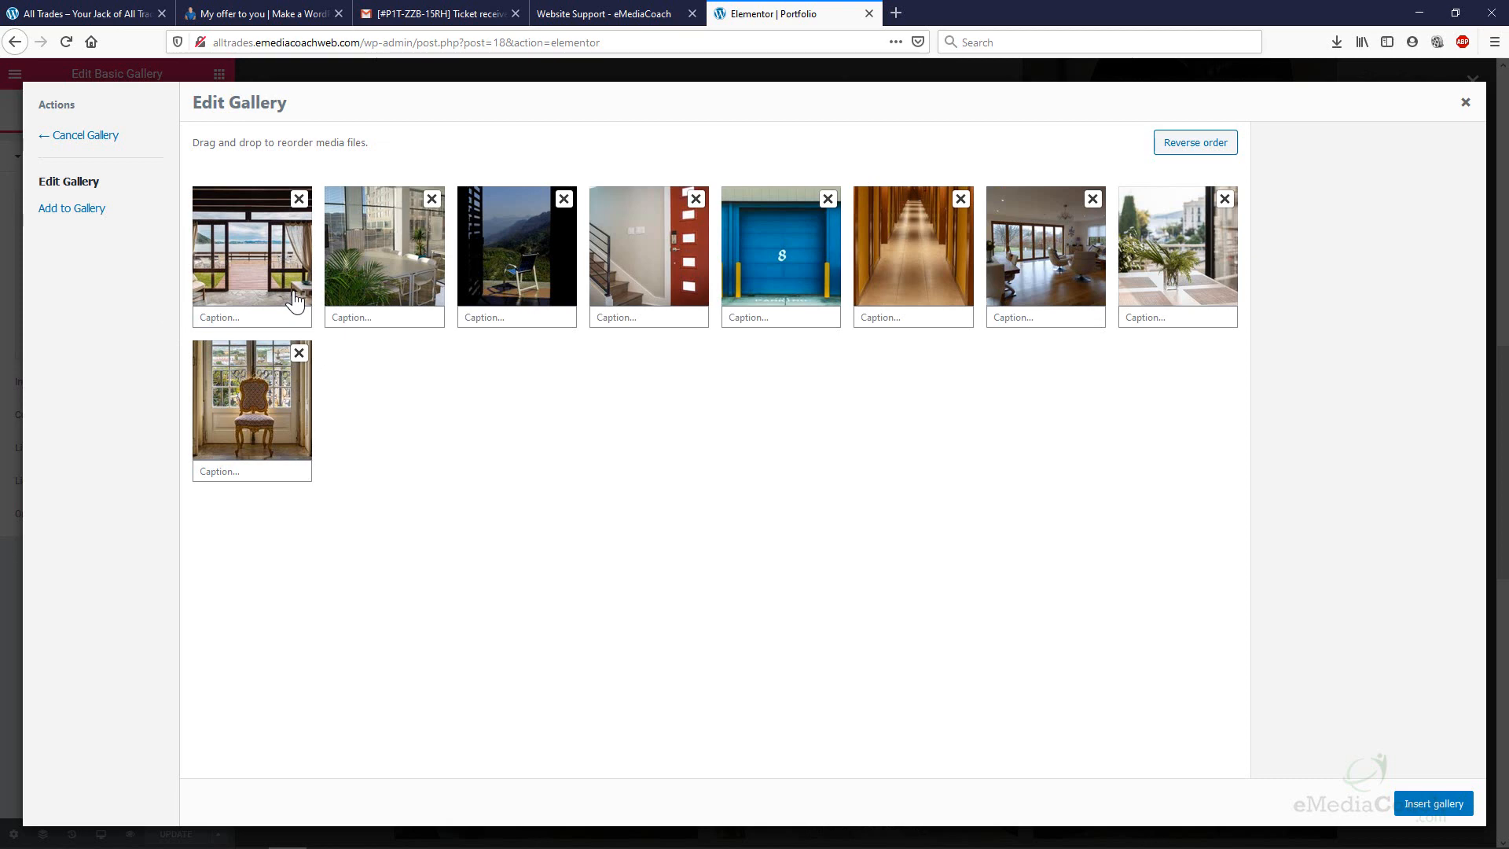
Add the drill, enjoy-window-view, sliding-door, about-us-team and window-banner-05 library photos to the gallery.
click(81, 216)
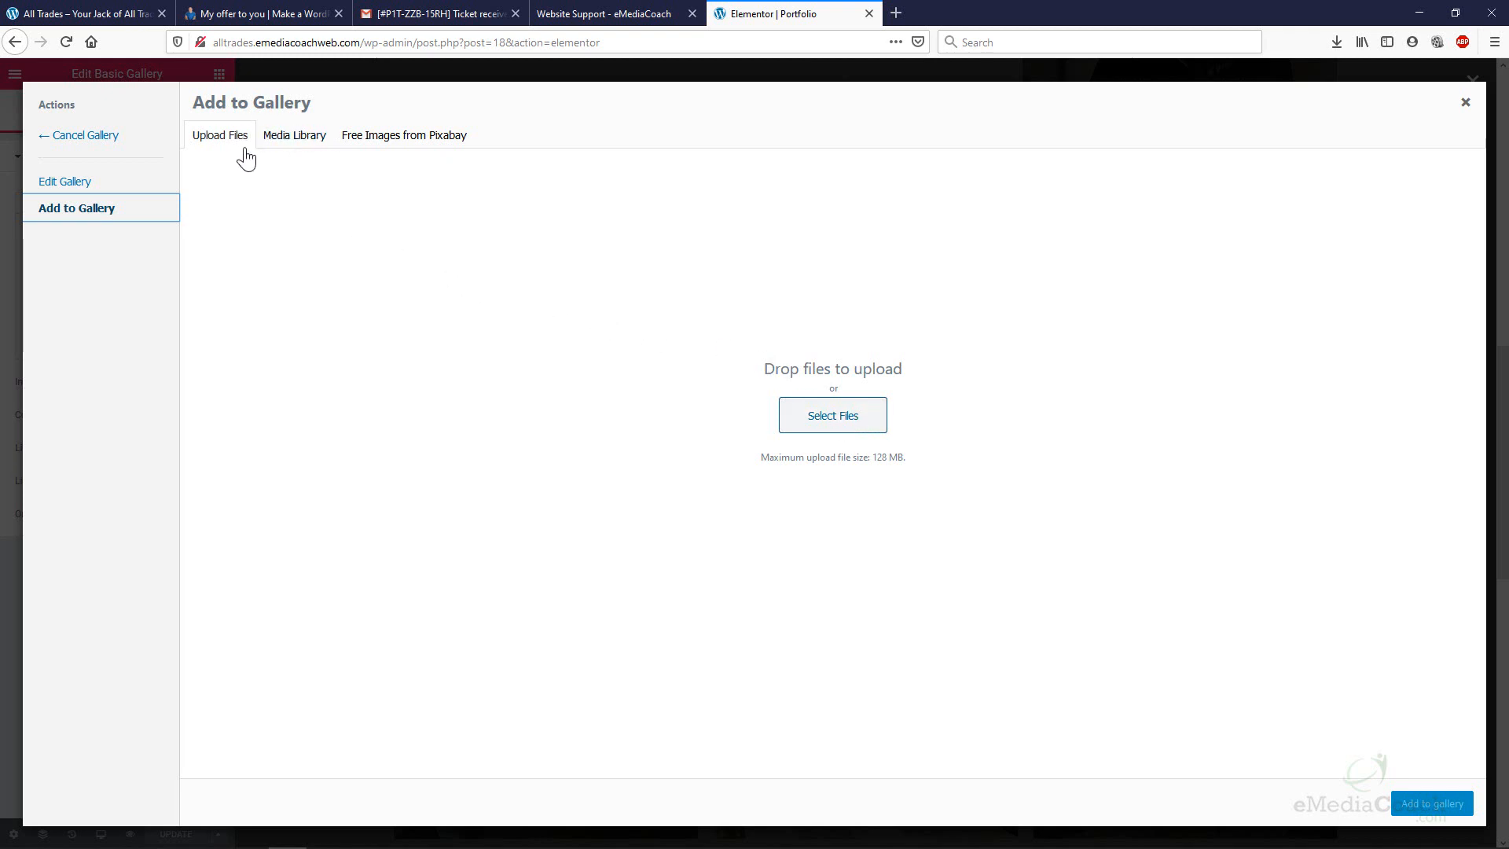
click(277, 141)
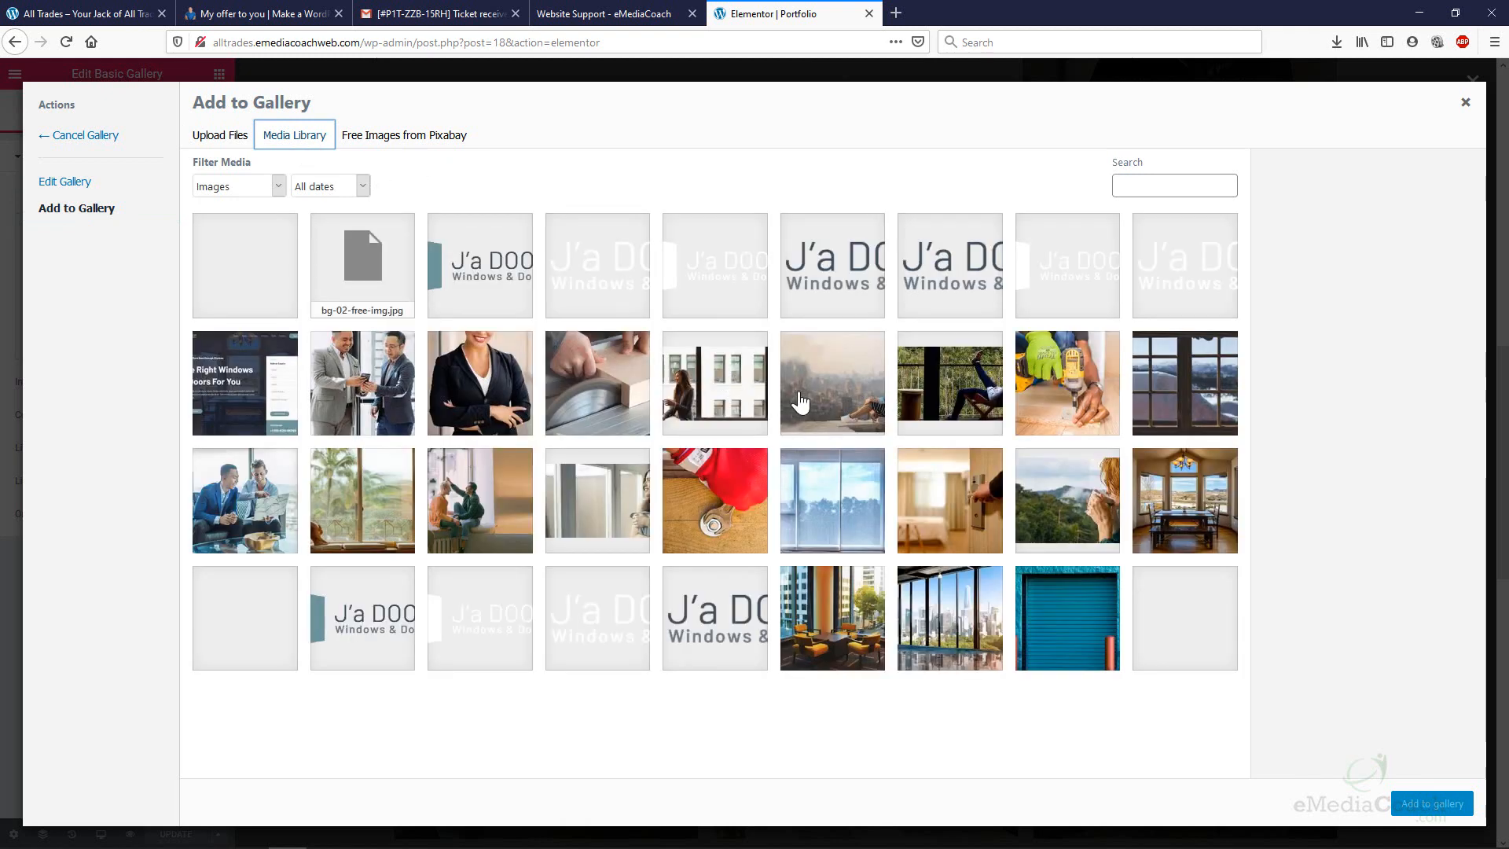
click(1036, 409)
click(955, 393)
click(835, 518)
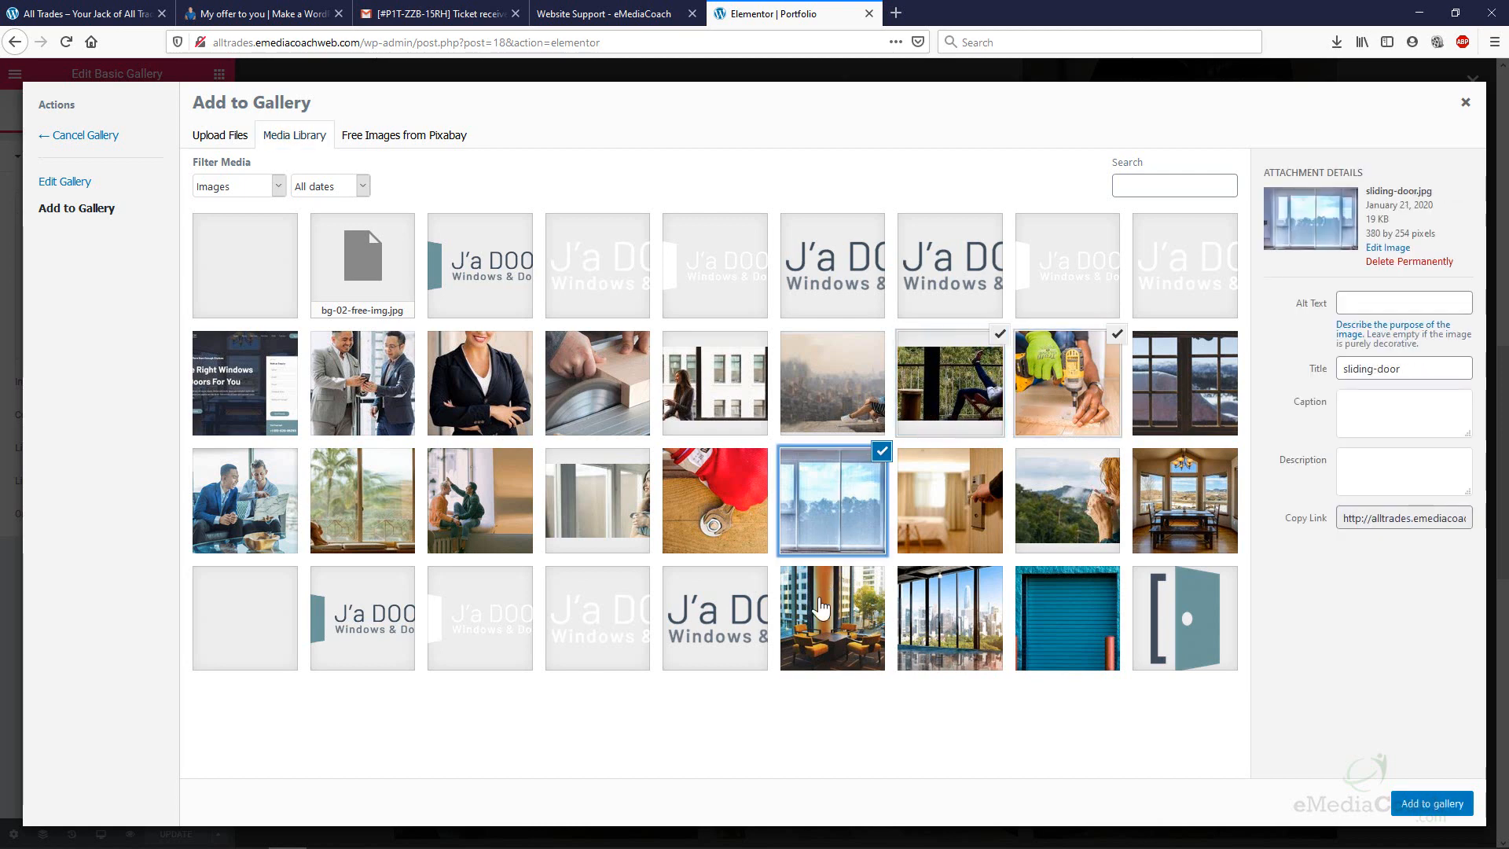
click(248, 466)
click(391, 382)
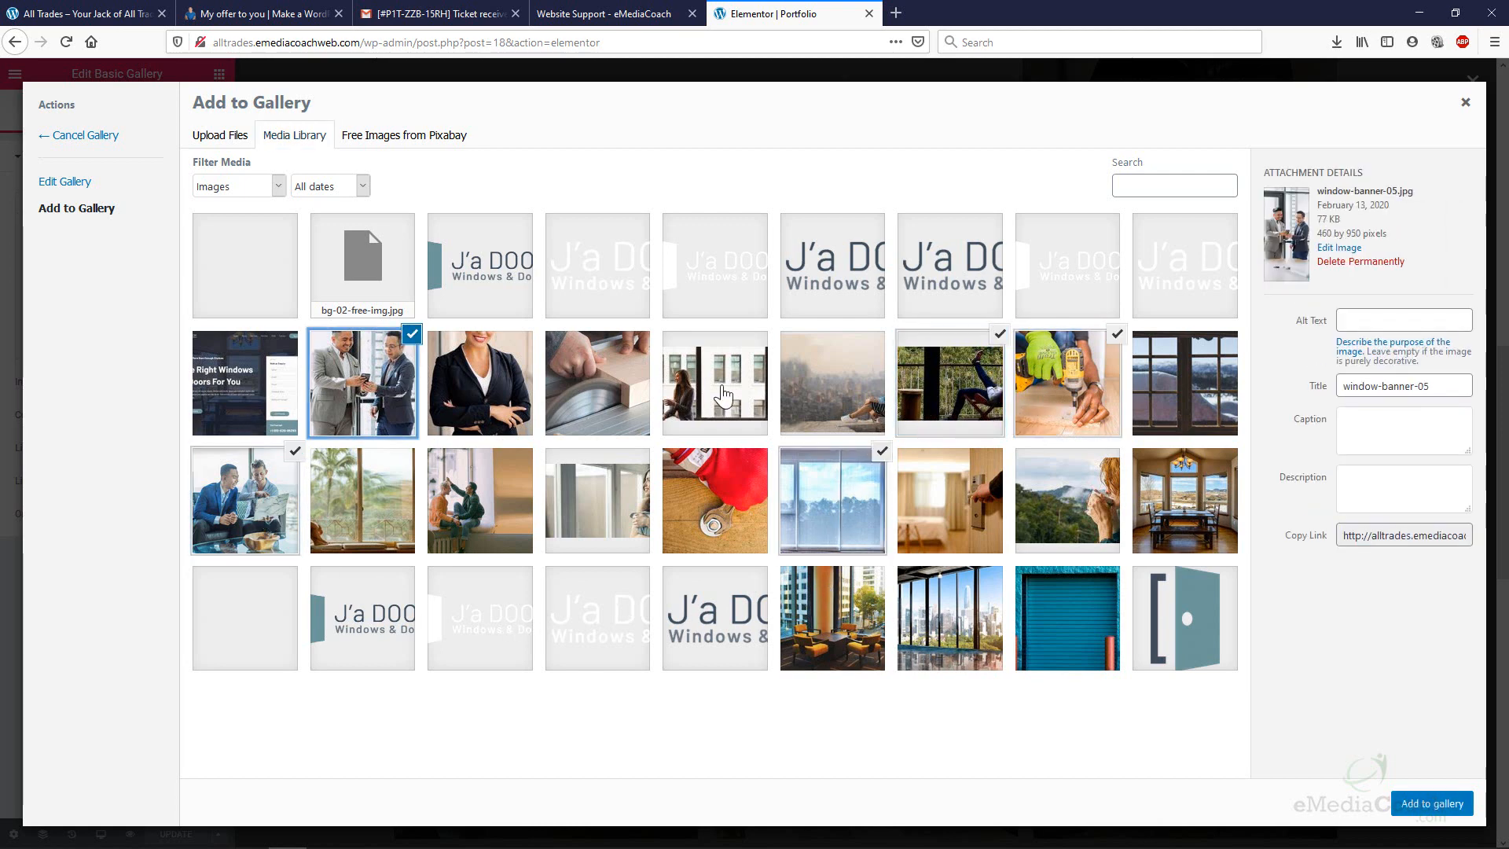
click(1431, 805)
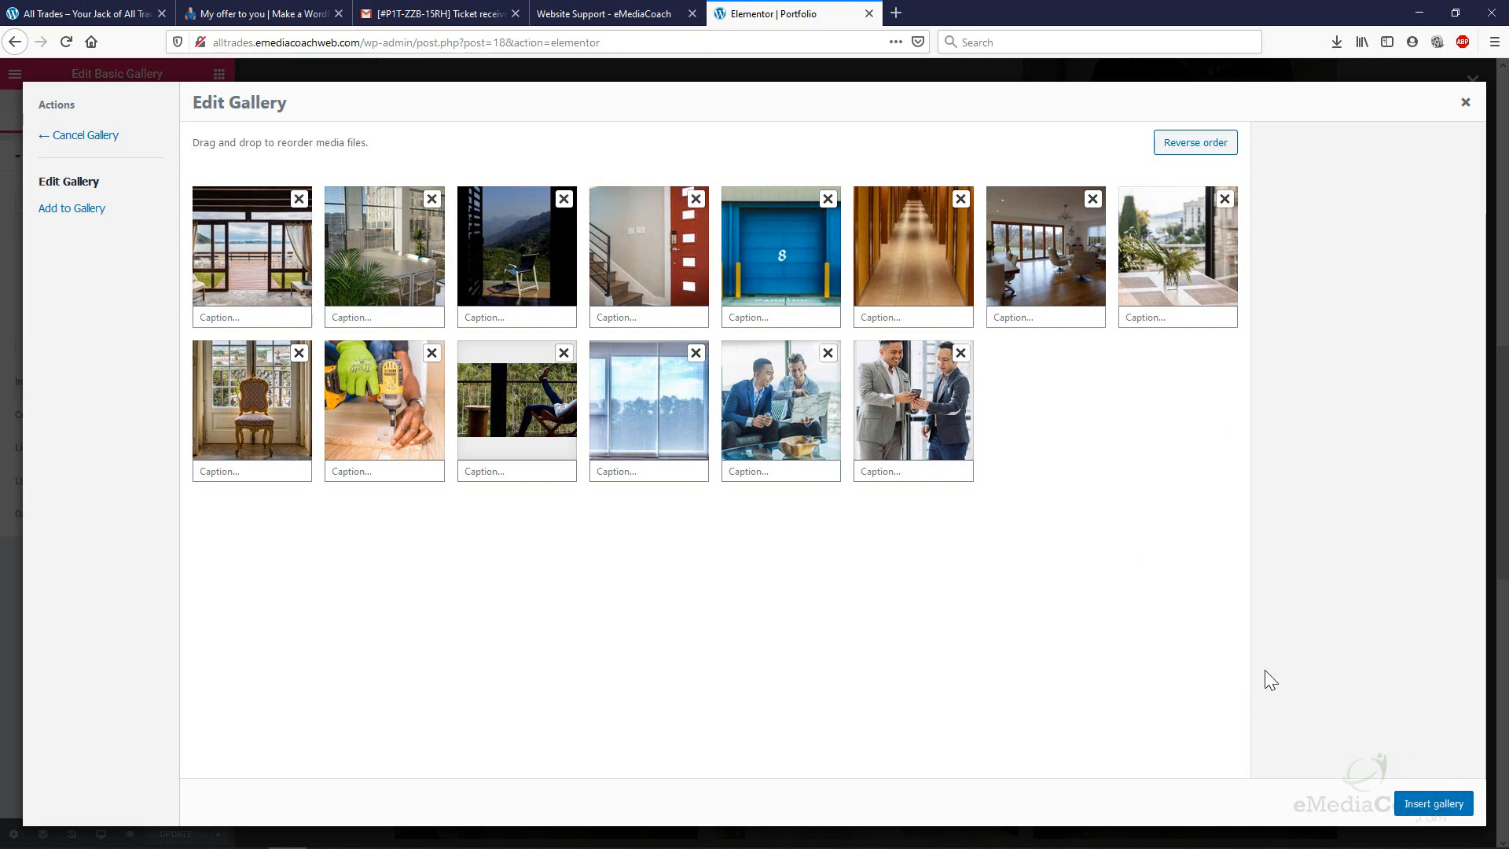
Insert the 14-image gallery and save the Portfolio page.
click(1432, 804)
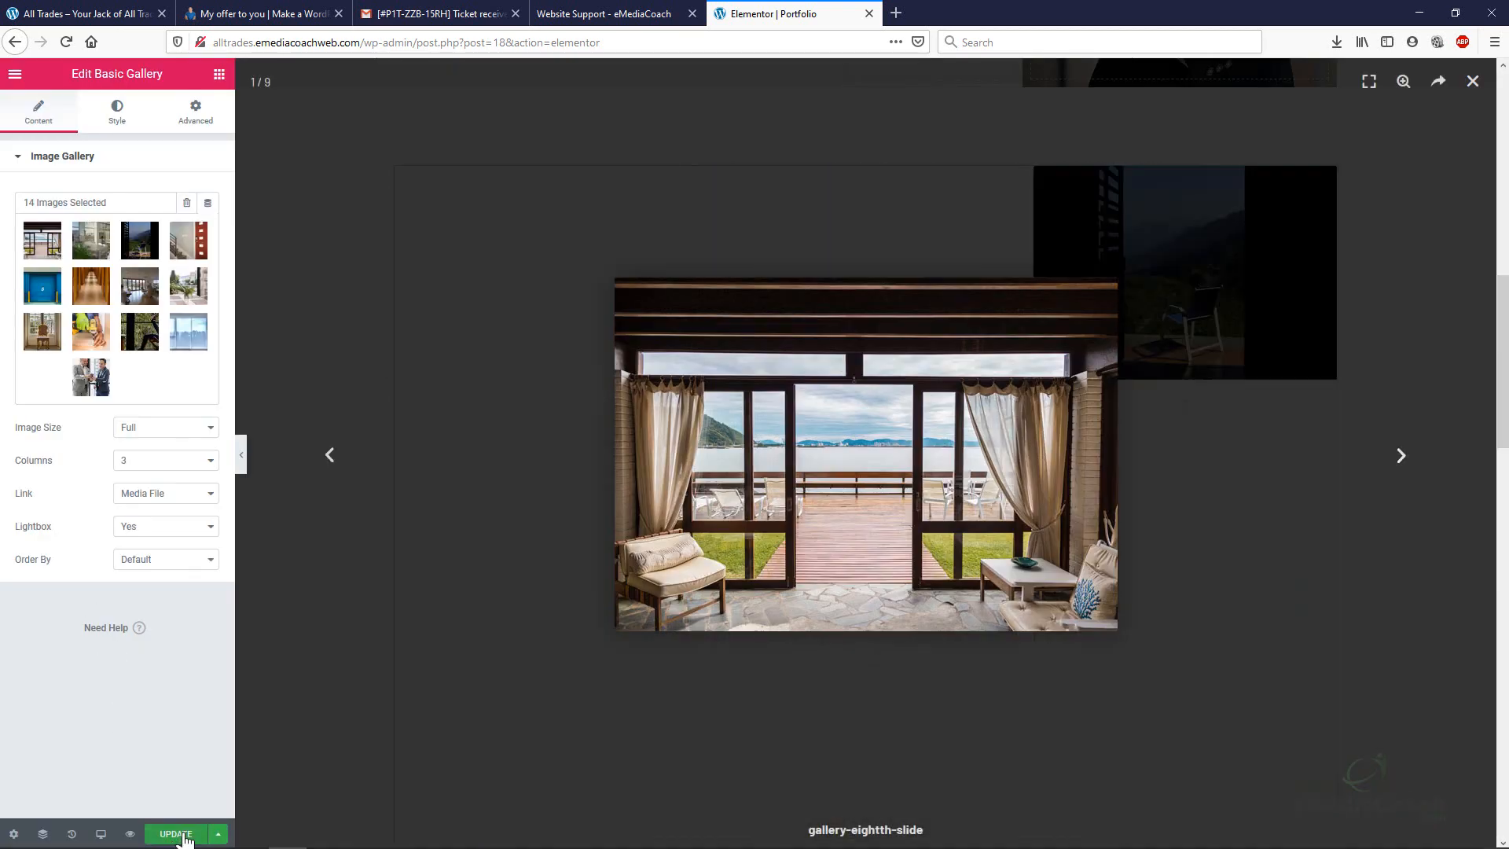
click(196, 833)
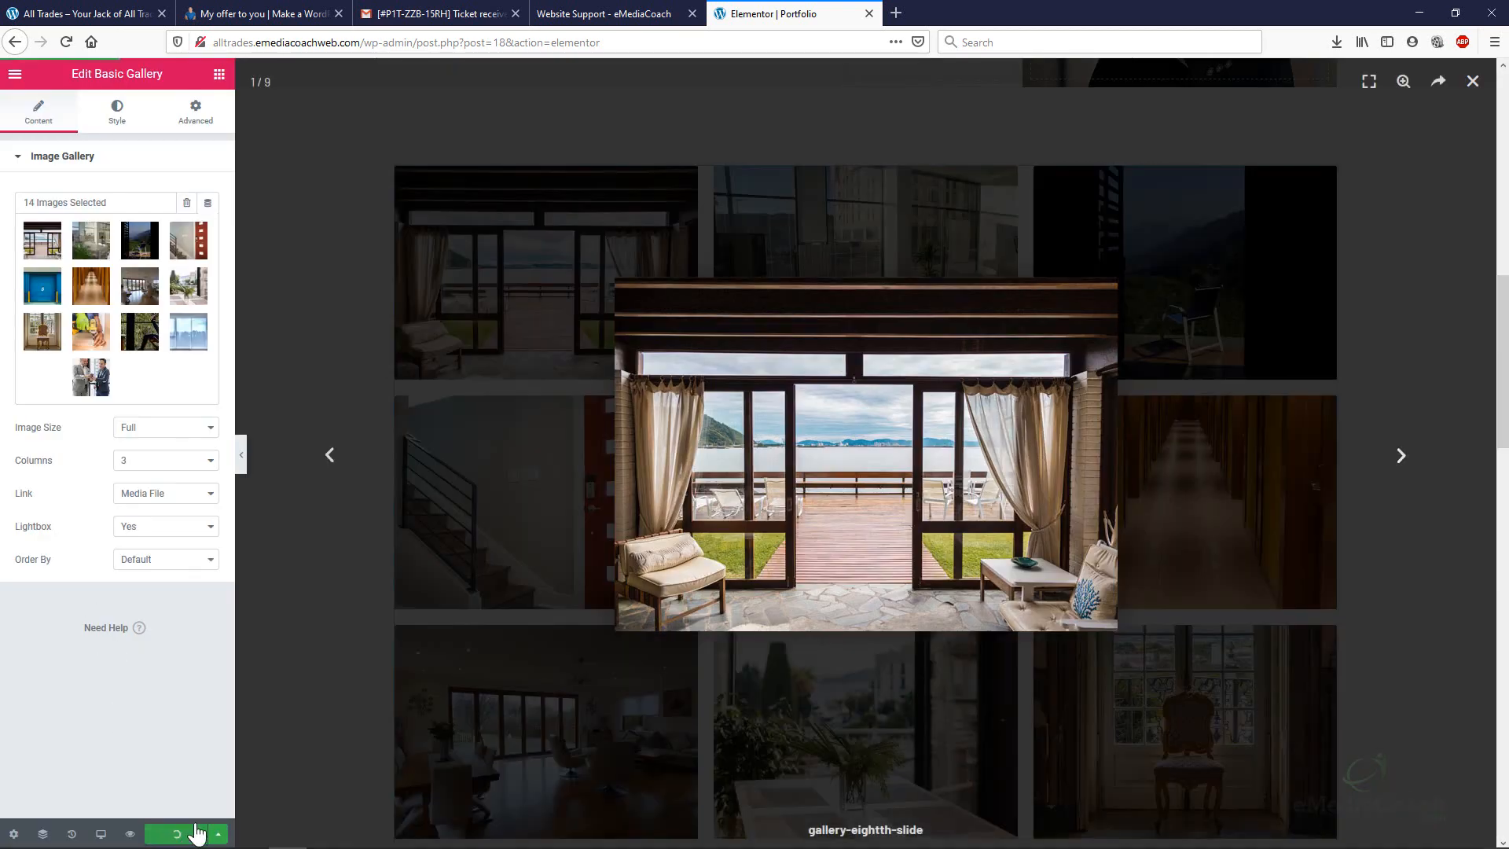
click(1472, 82)
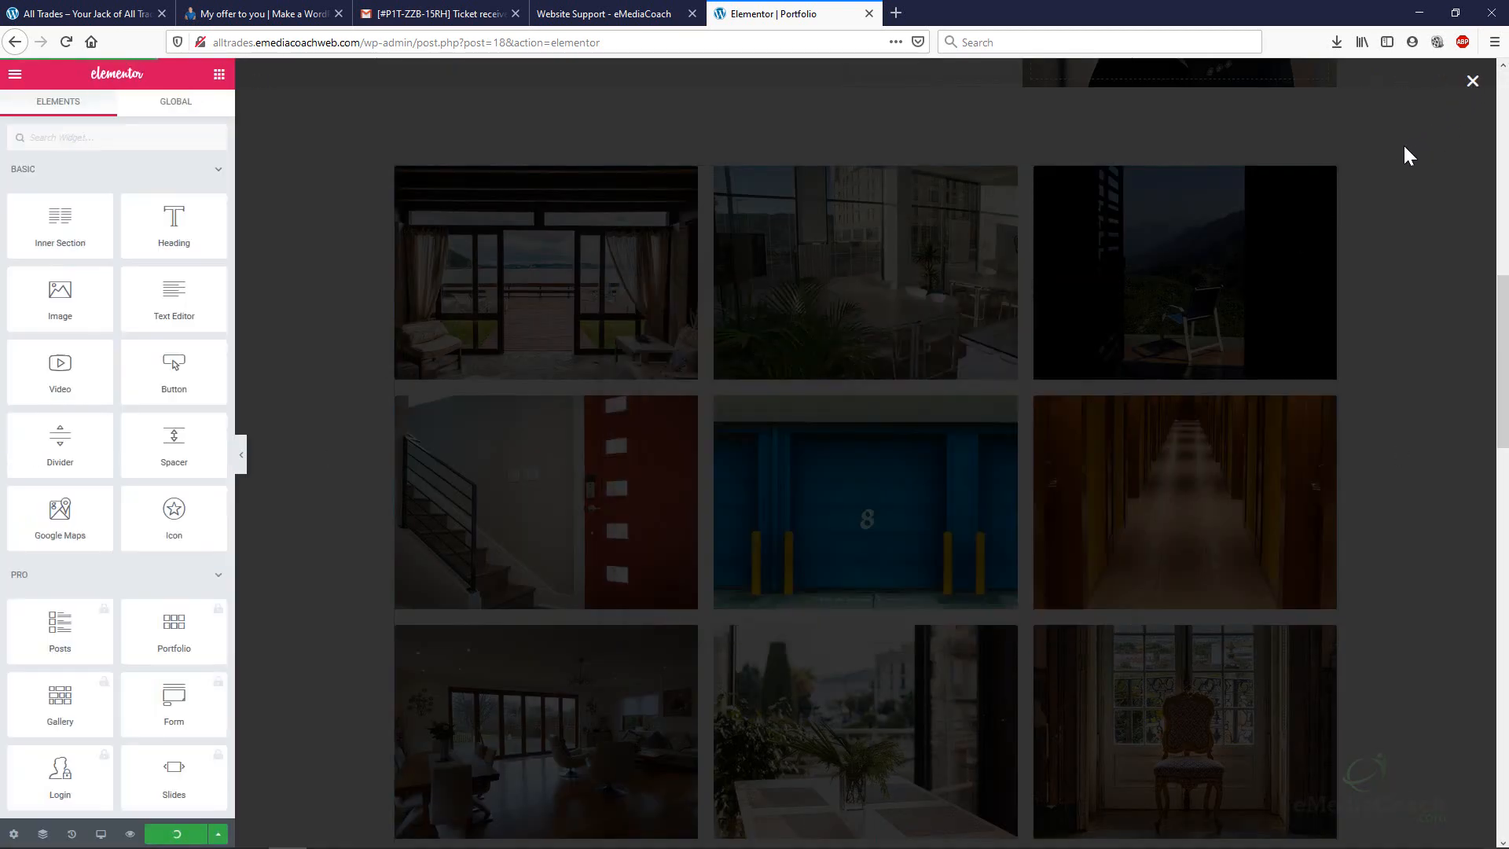
View the live Portfolio page in a new tab.
click(16, 76)
click(90, 489)
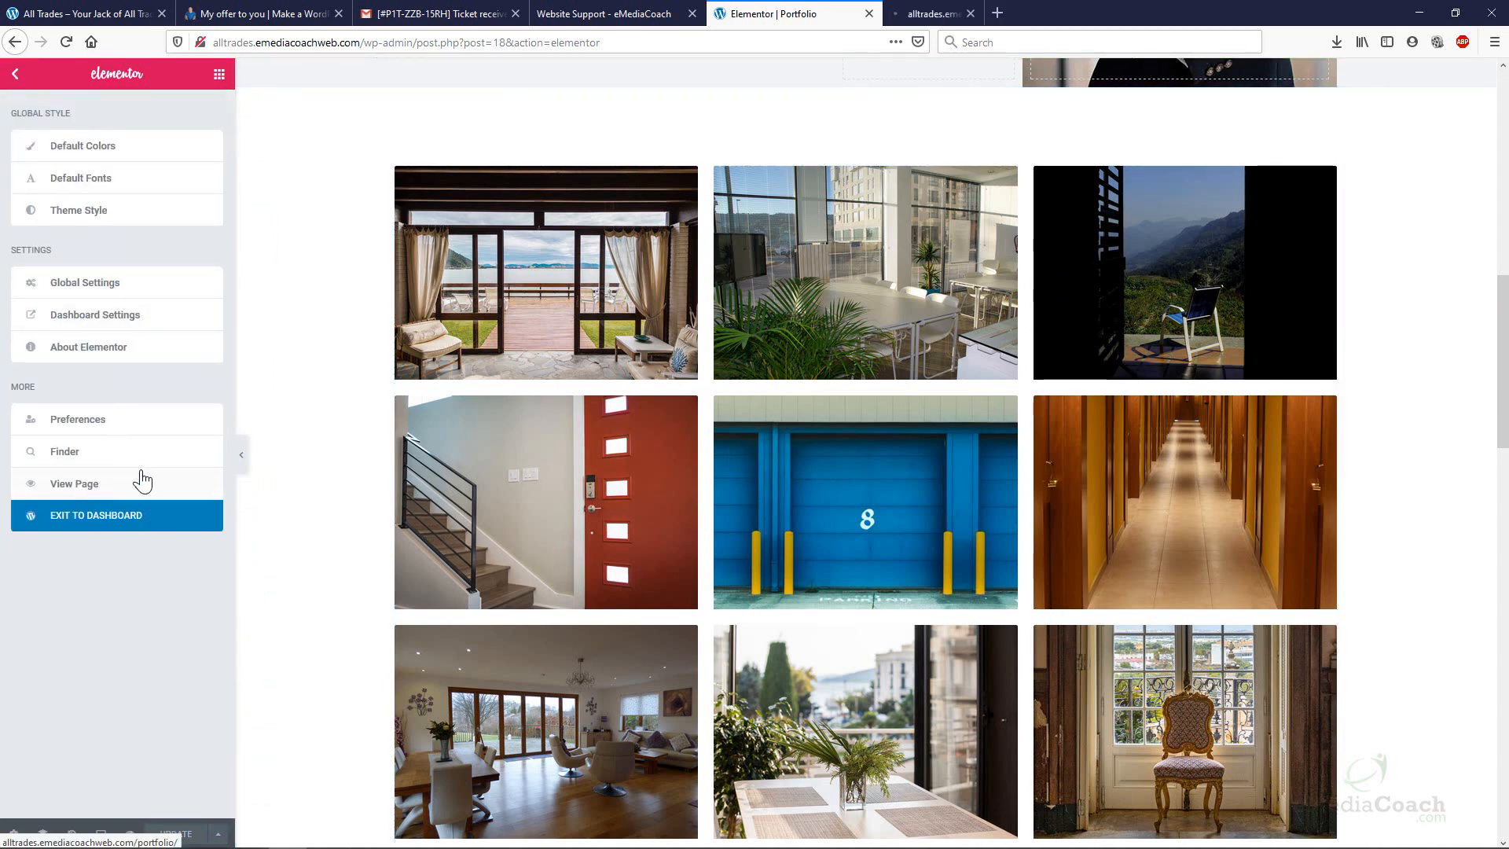
click(927, 11)
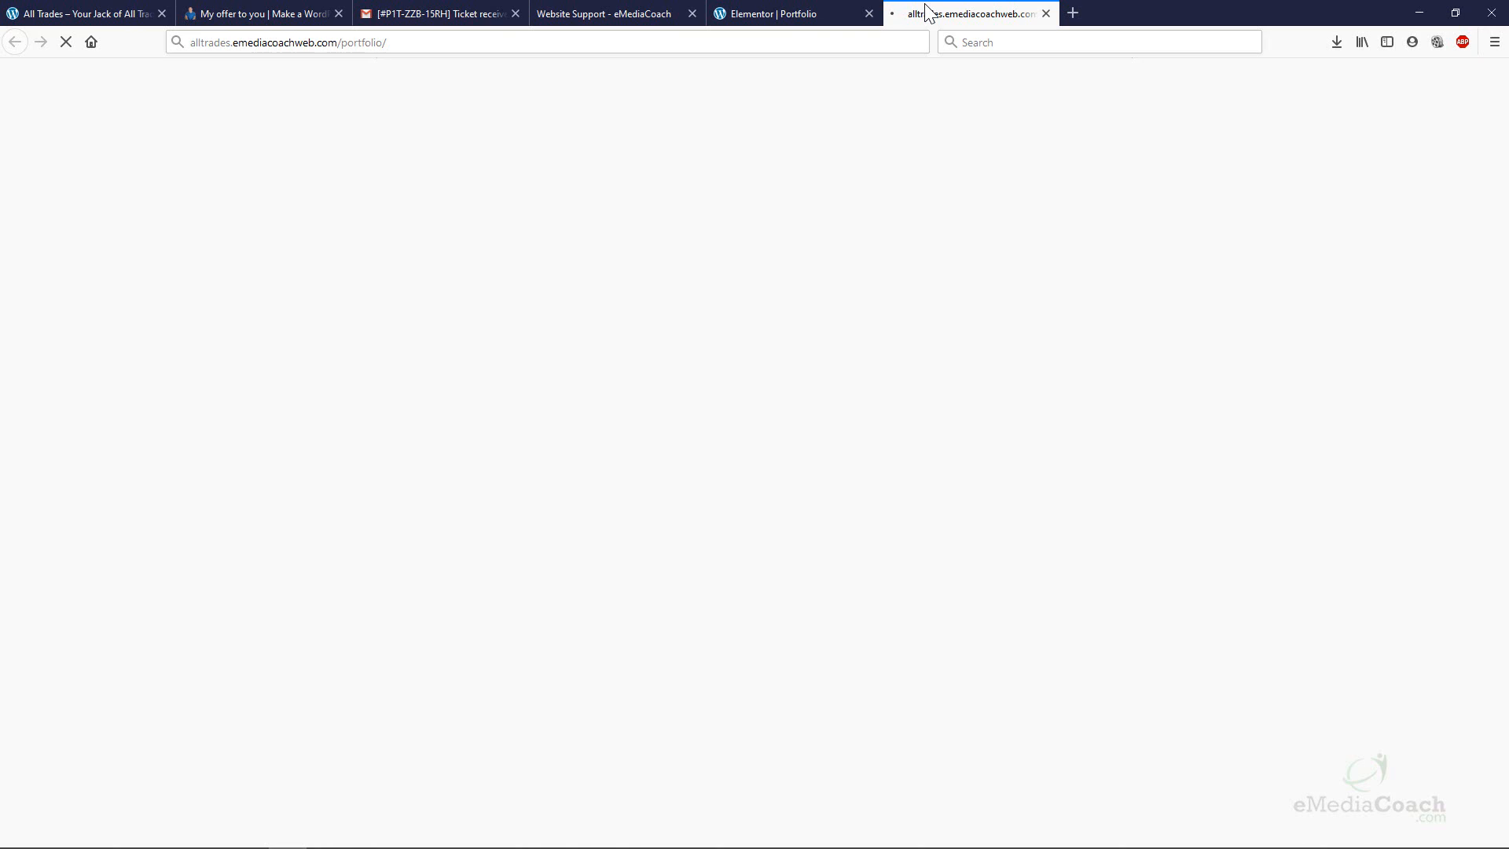
Open the drill photo in the live page's lightbox and step through the new gallery images.
scroll(880, 162, down, 5)
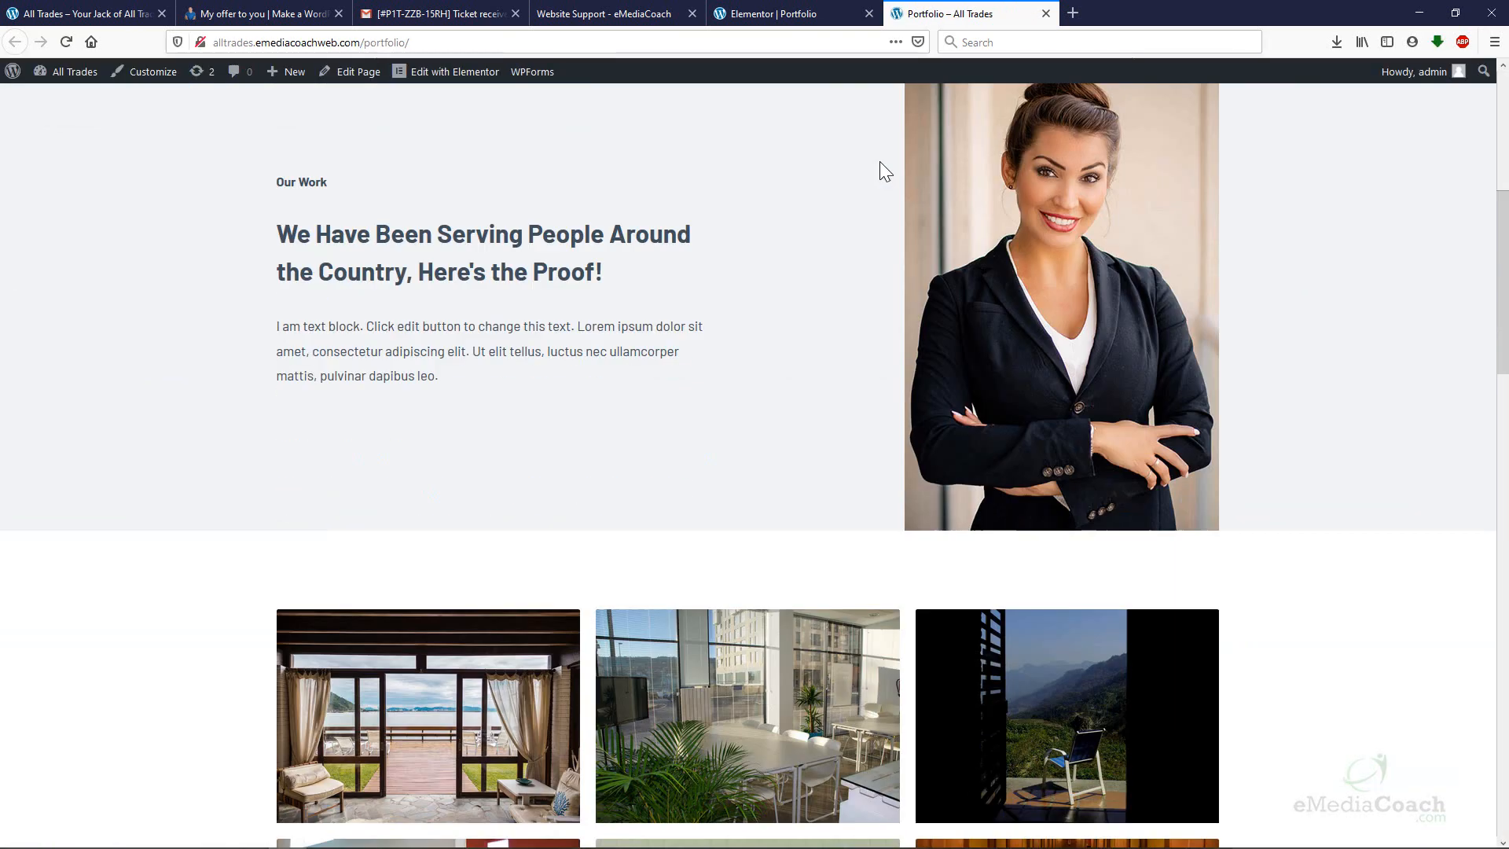
scroll(880, 162, down, 12)
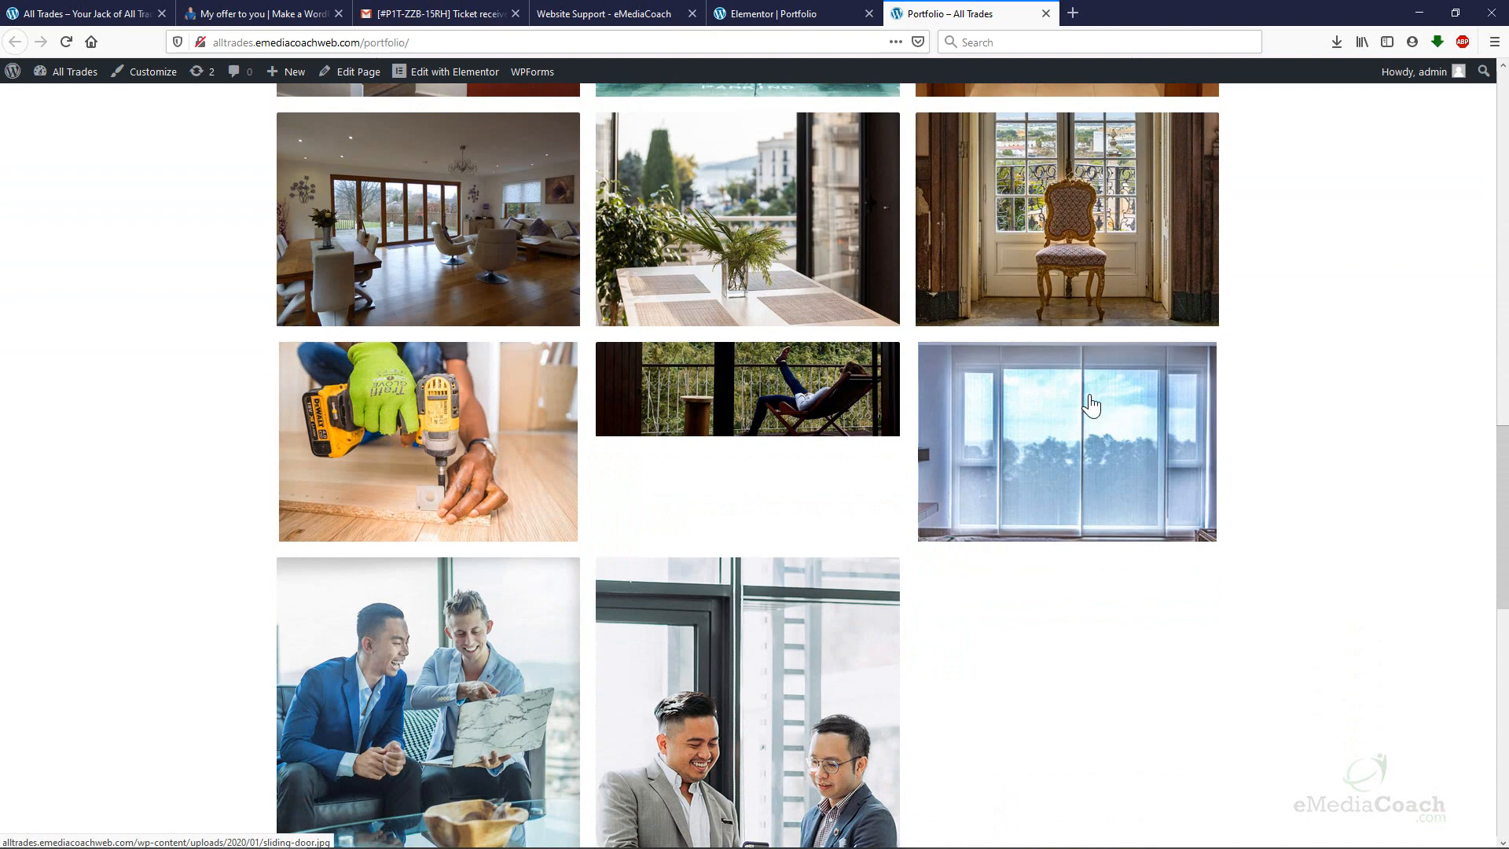
click(464, 427)
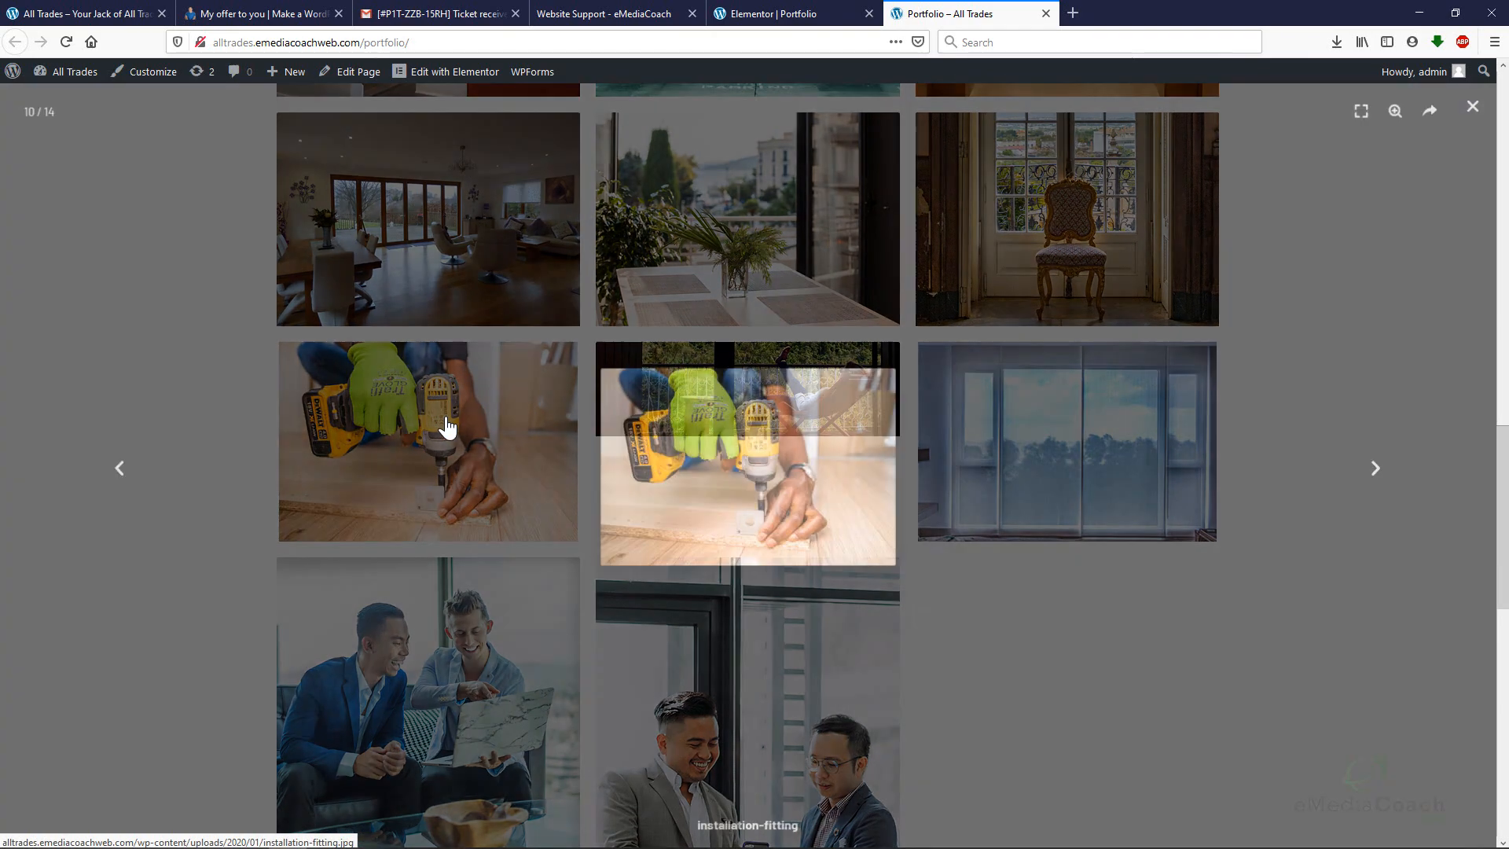
click(1382, 470)
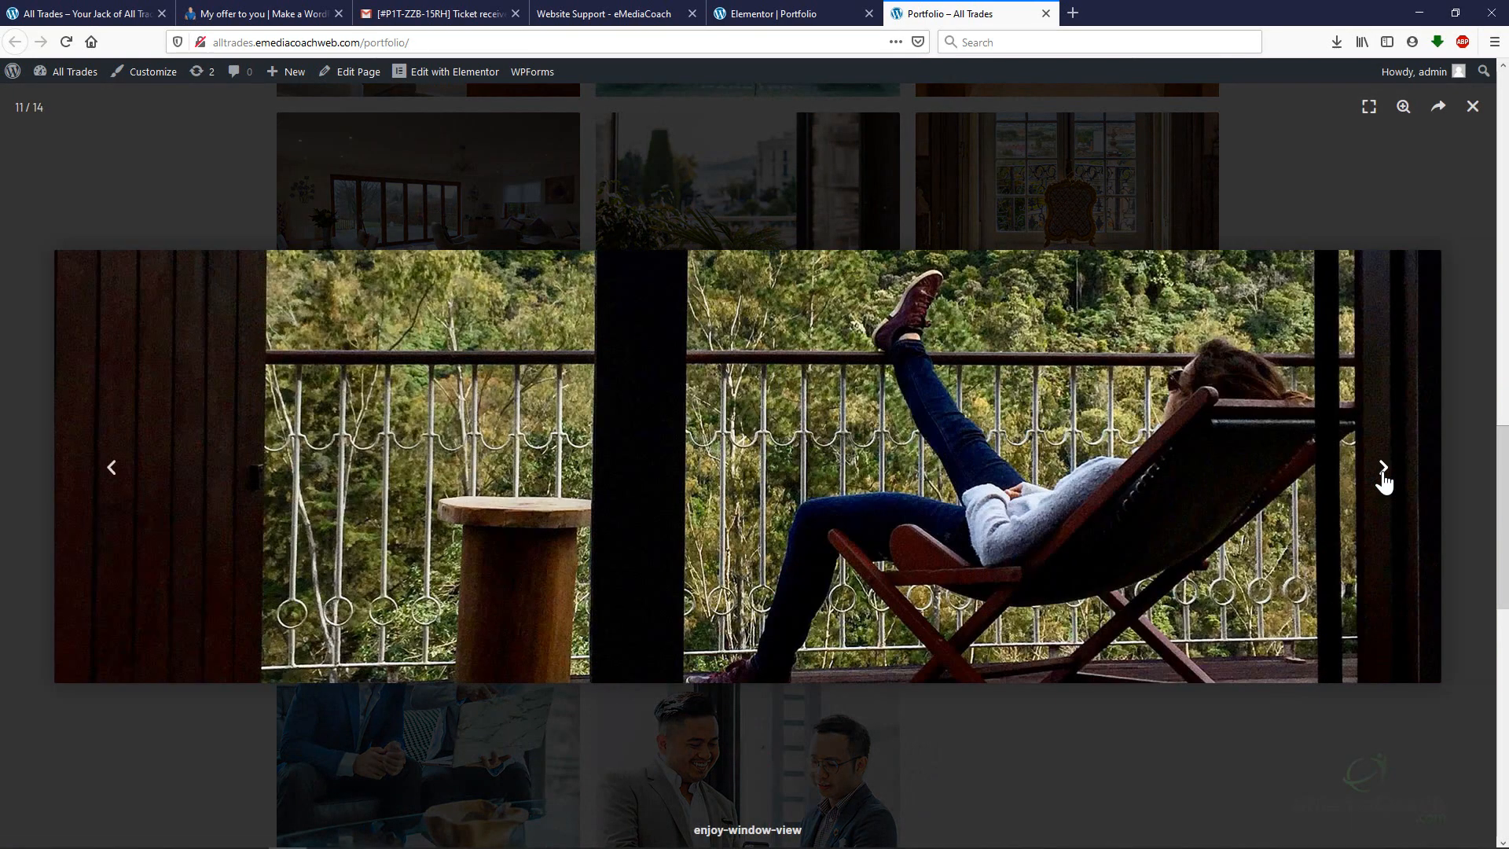
click(1383, 470)
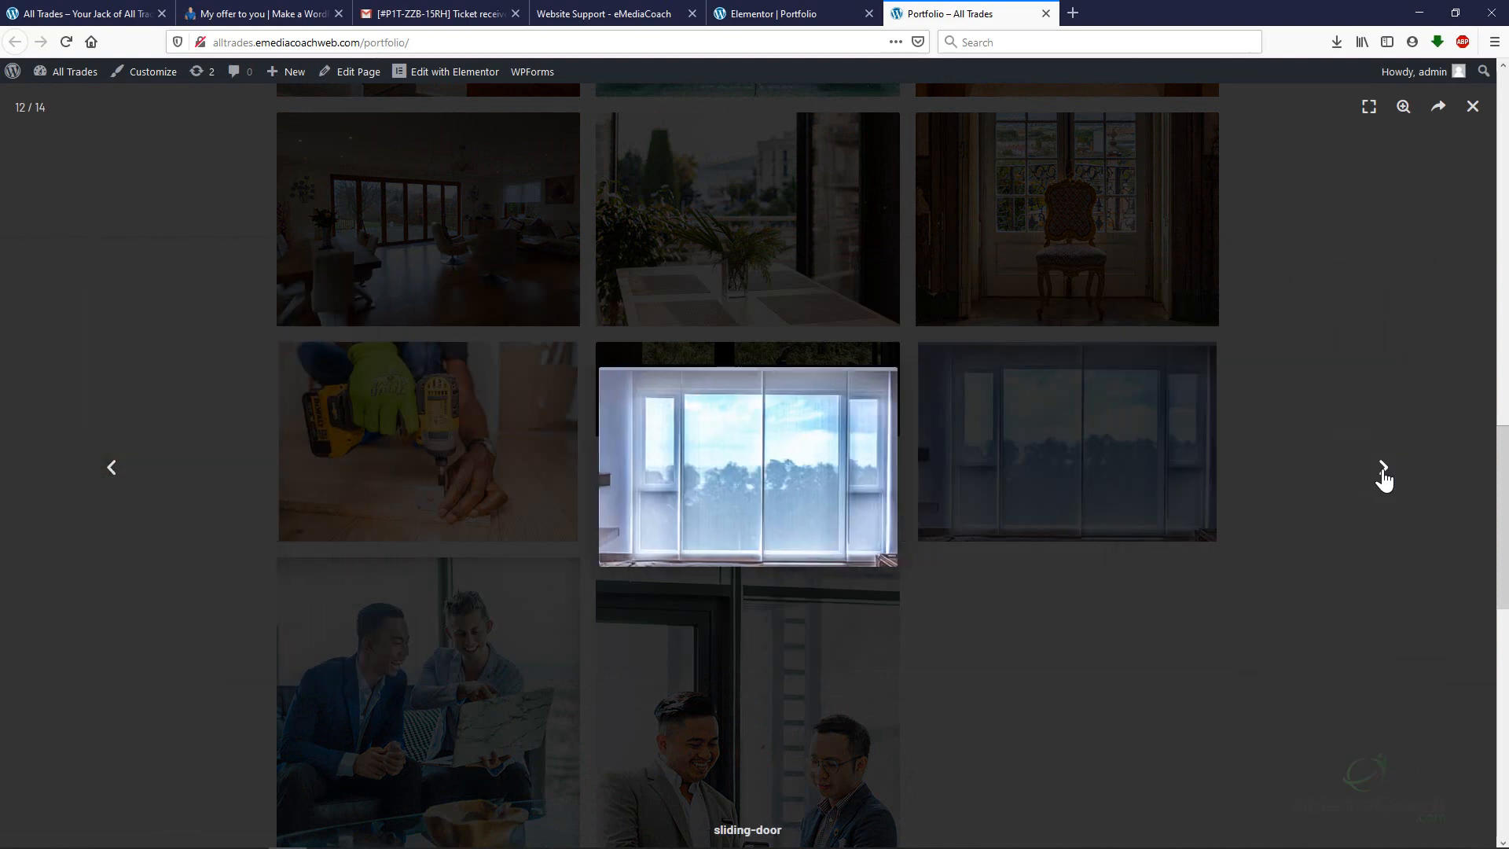
click(1382, 471)
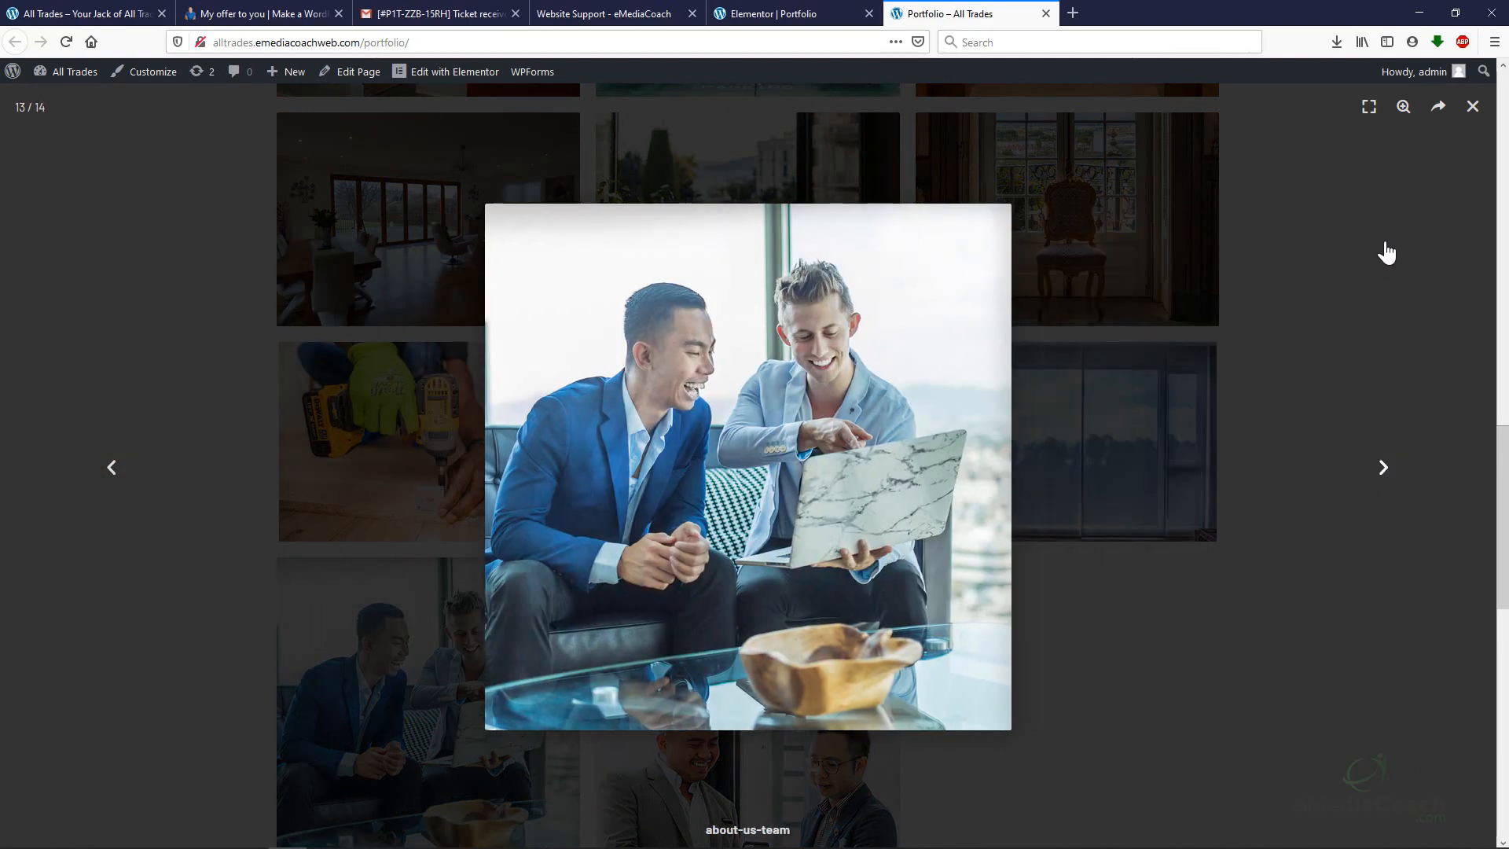
click(1386, 237)
click(154, 174)
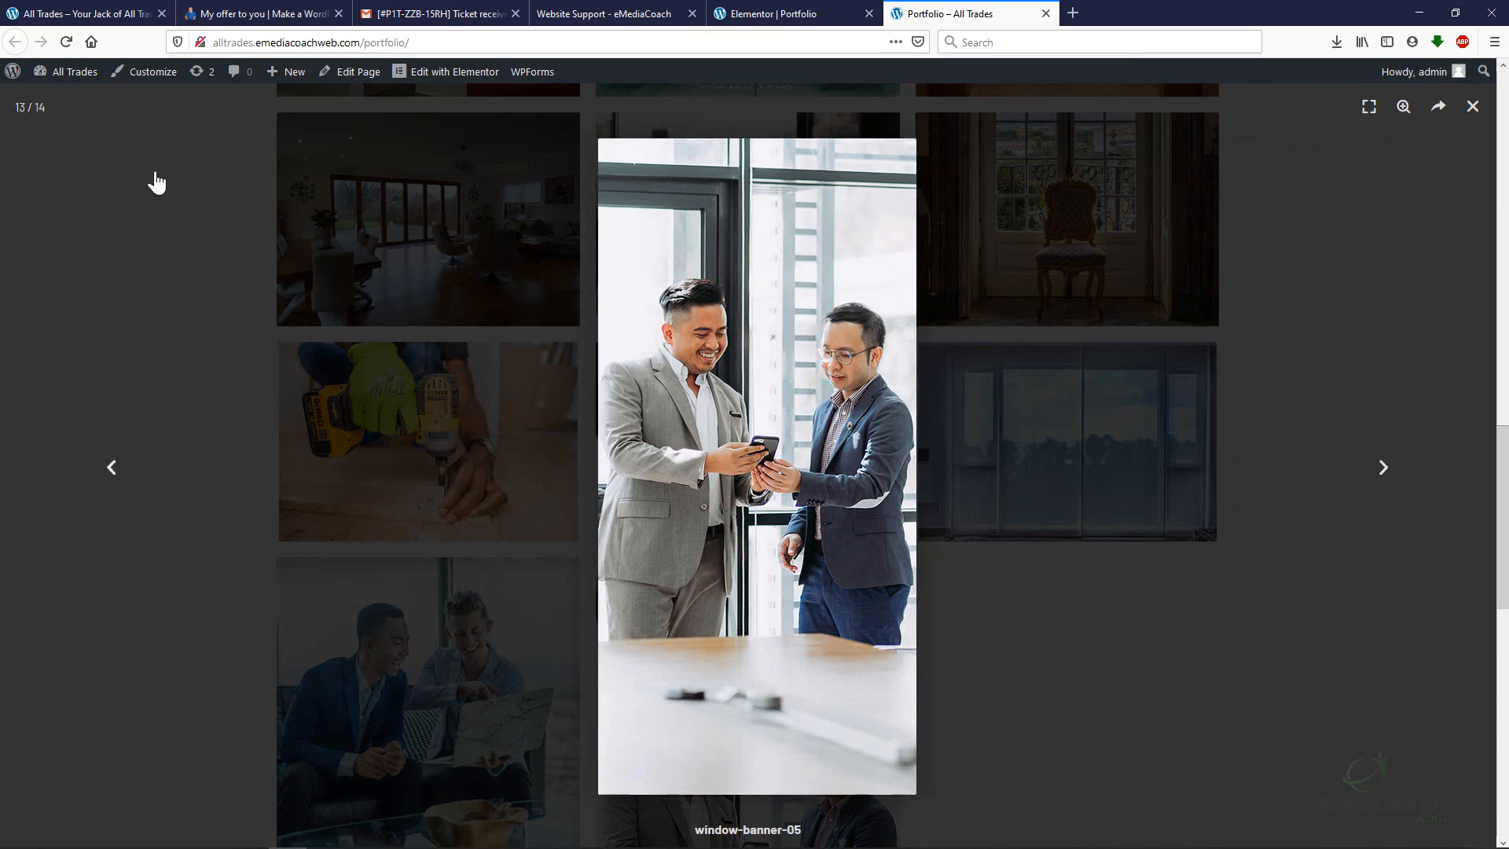
click(1472, 108)
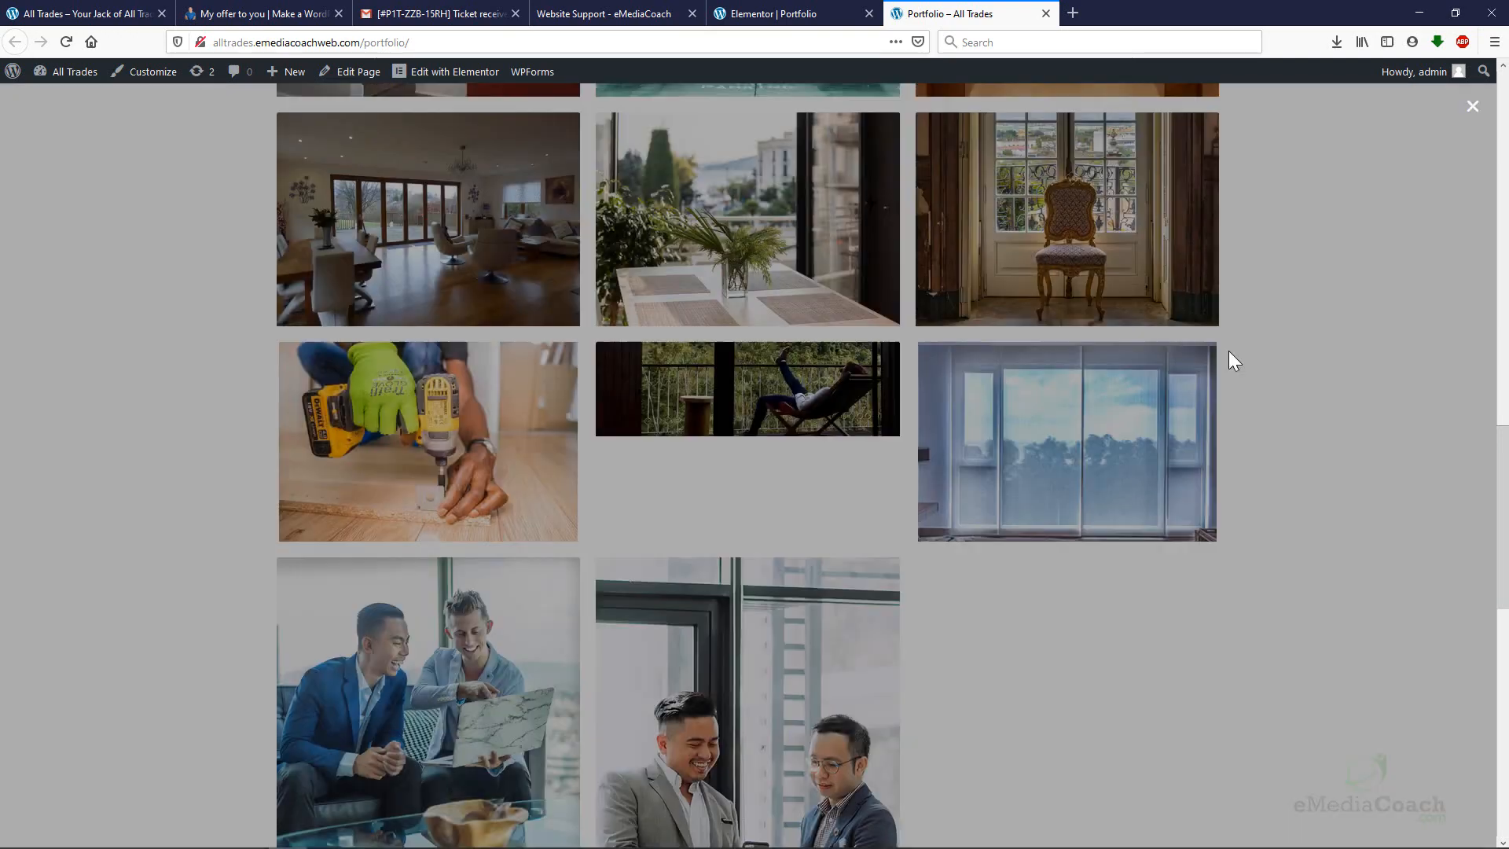
Scroll back over the live Portfolio page and return to the Elementor editor tab.
scroll(1145, 395, up, 2)
scroll(660, 338, down, 3)
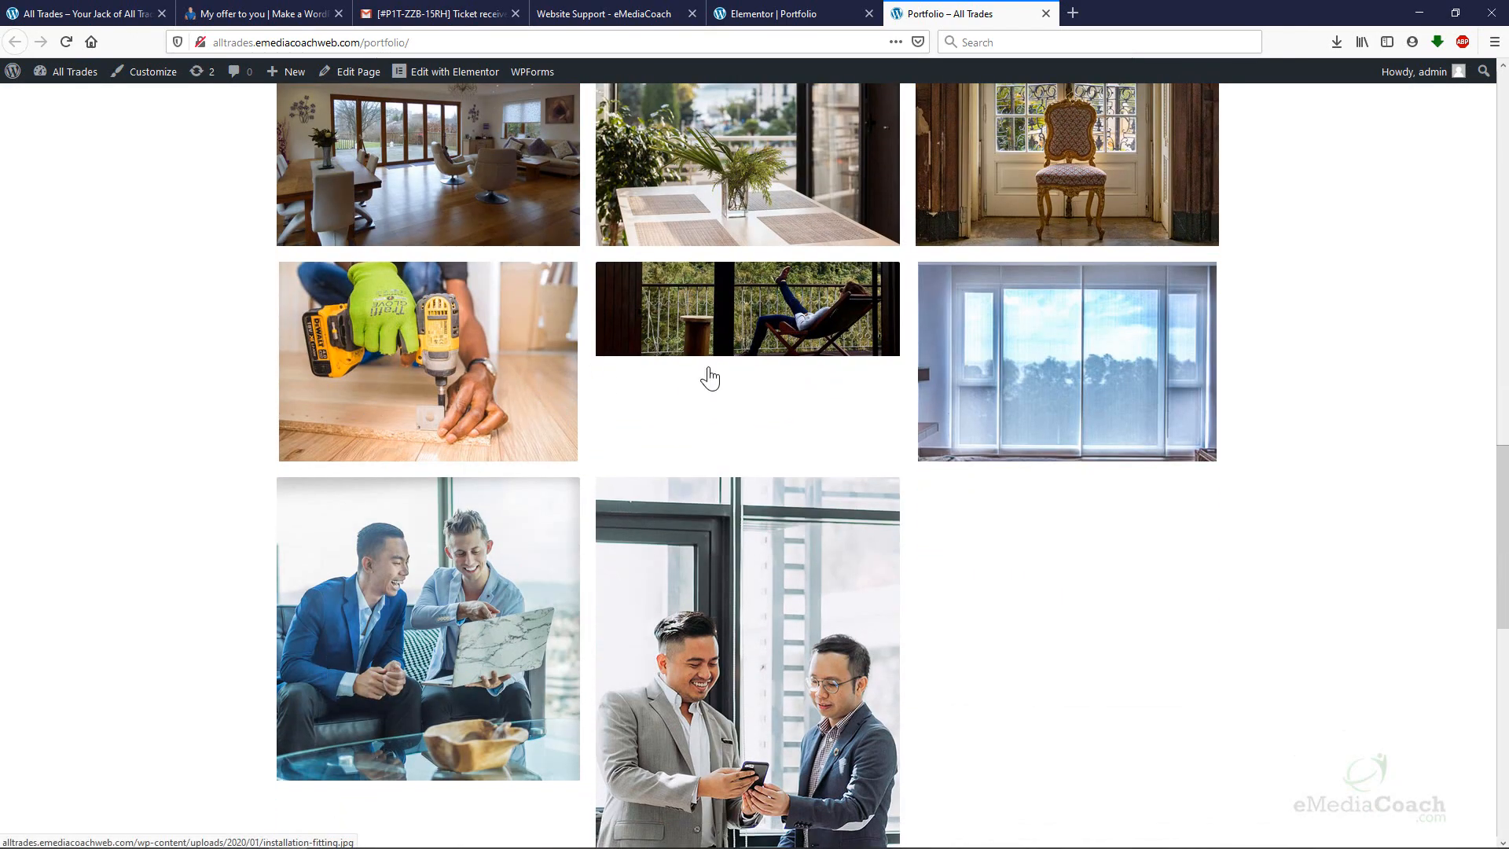
scroll(1100, 550, up, 5)
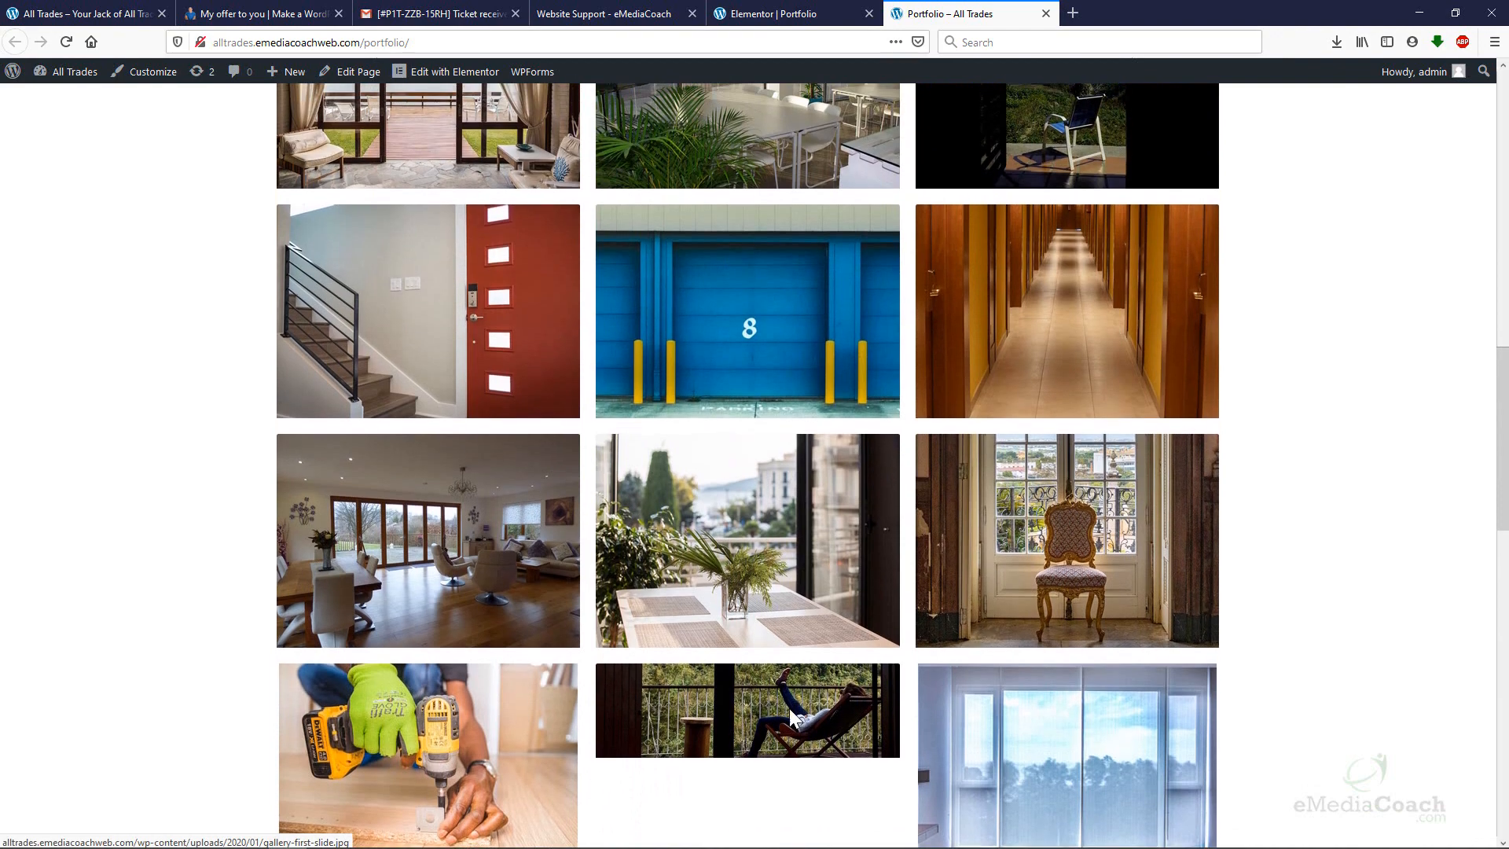
scroll(789, 709, up, 1)
scroll(279, 696, up, 2)
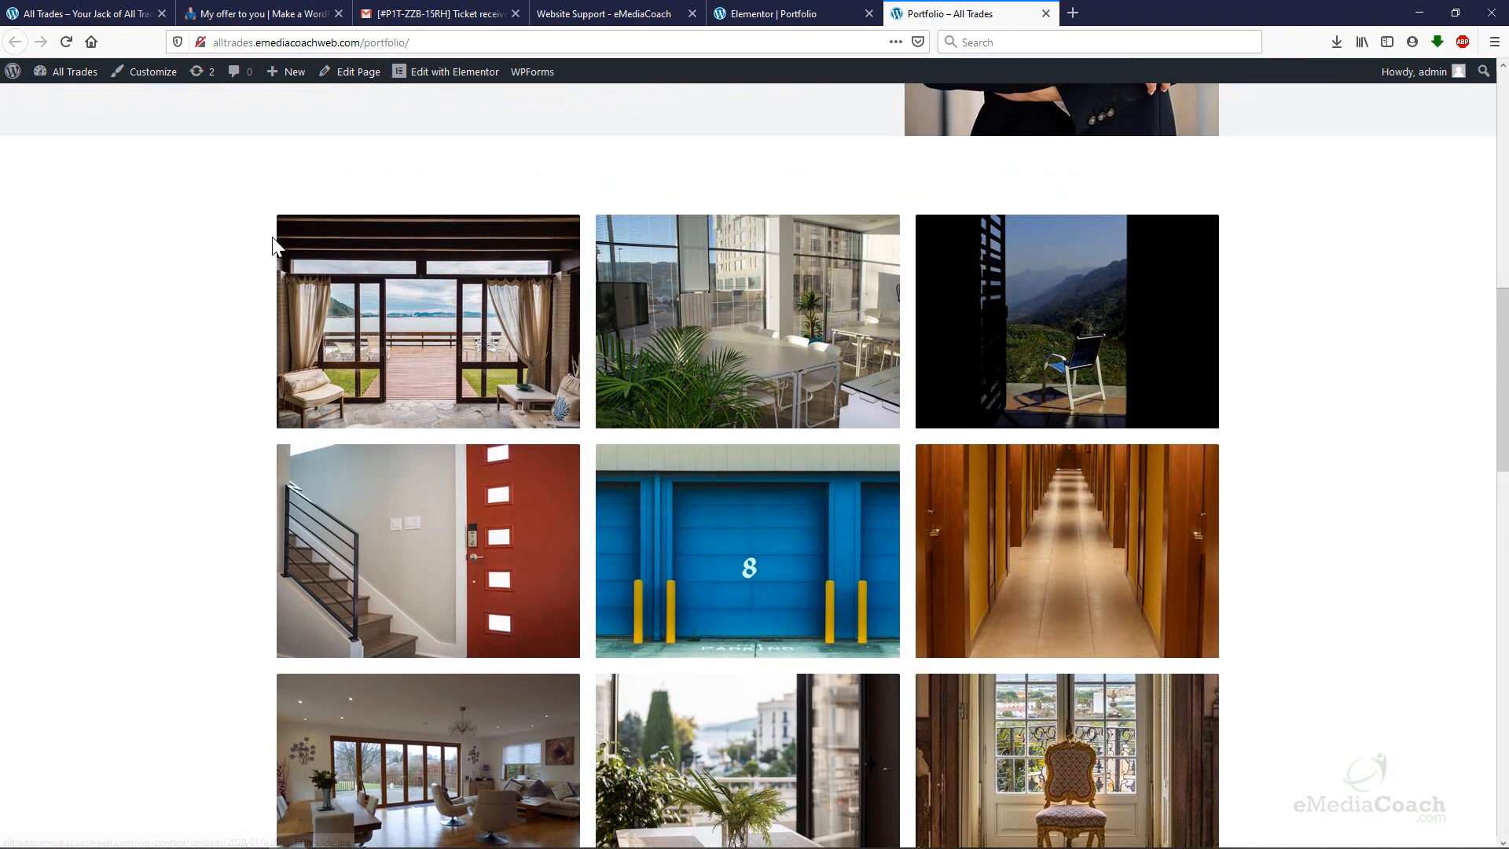
scroll(1214, 611, down, 3)
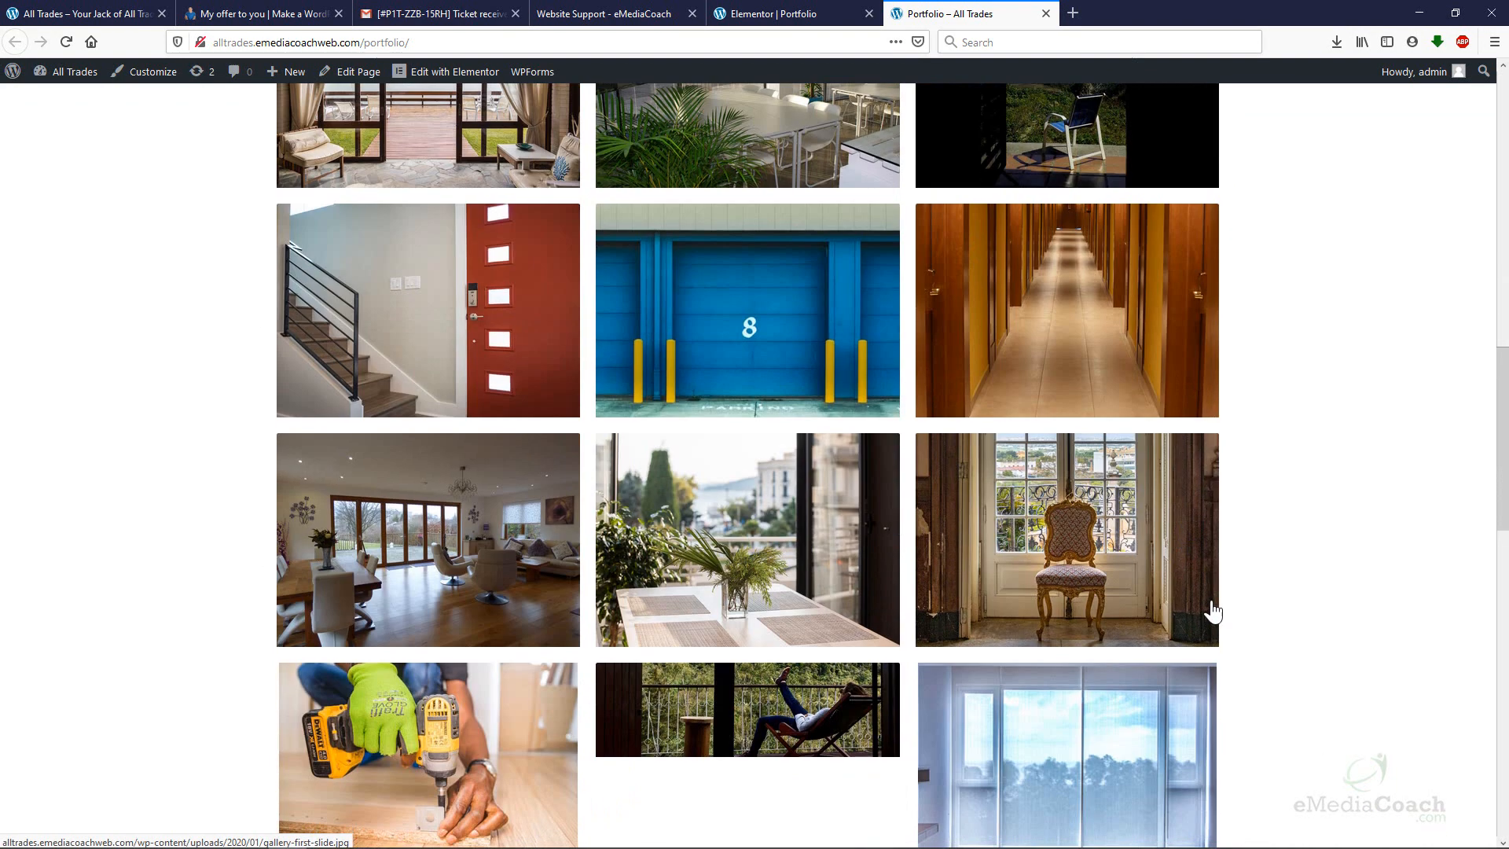
click(795, 13)
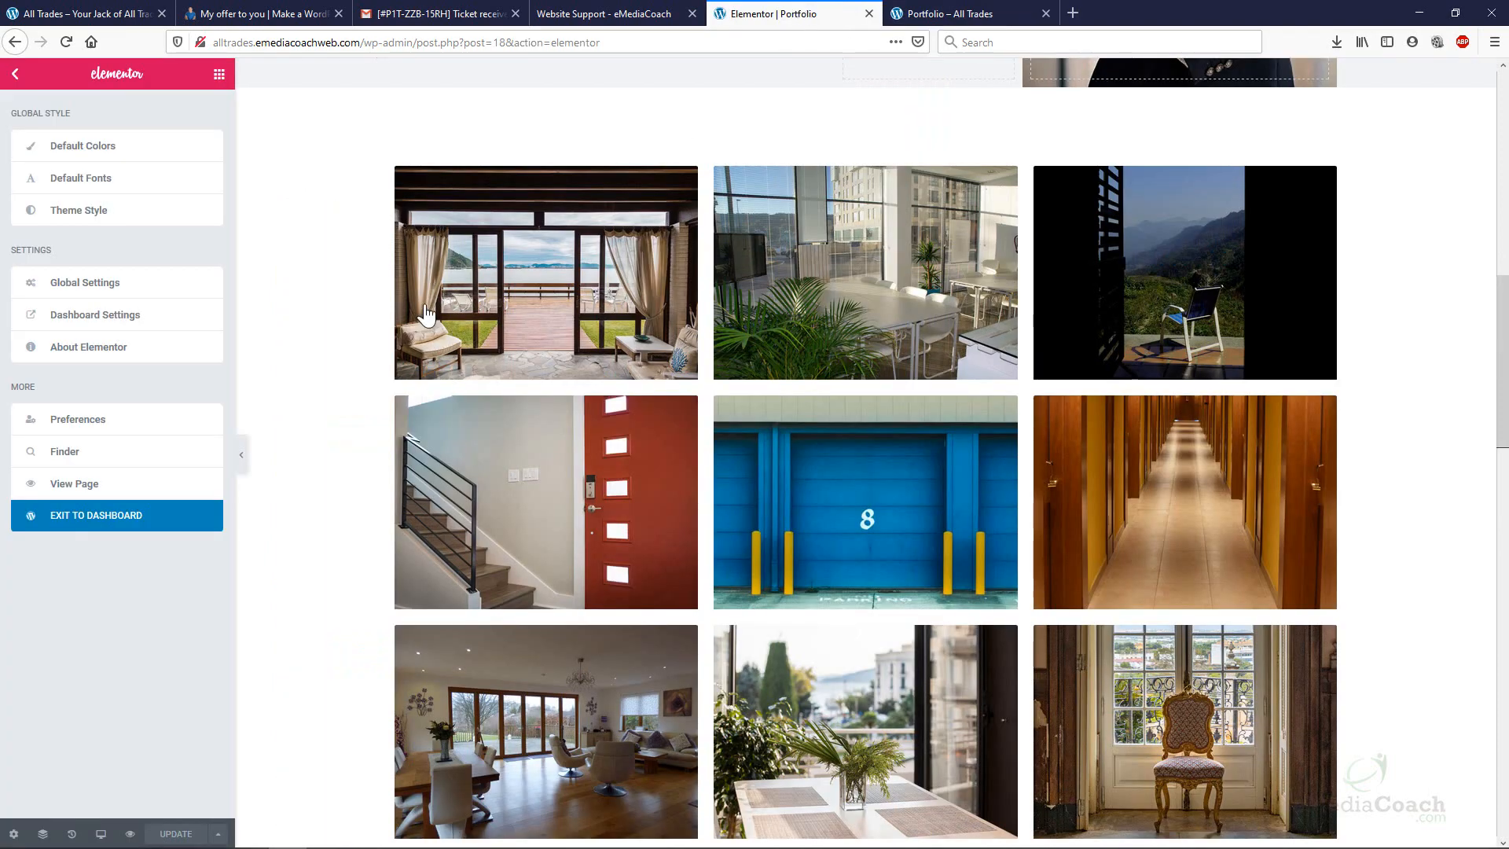
Remove the added photos (two men, window, reclining person, drill) from the Basic Gallery.
scroll(732, 417, down, 4)
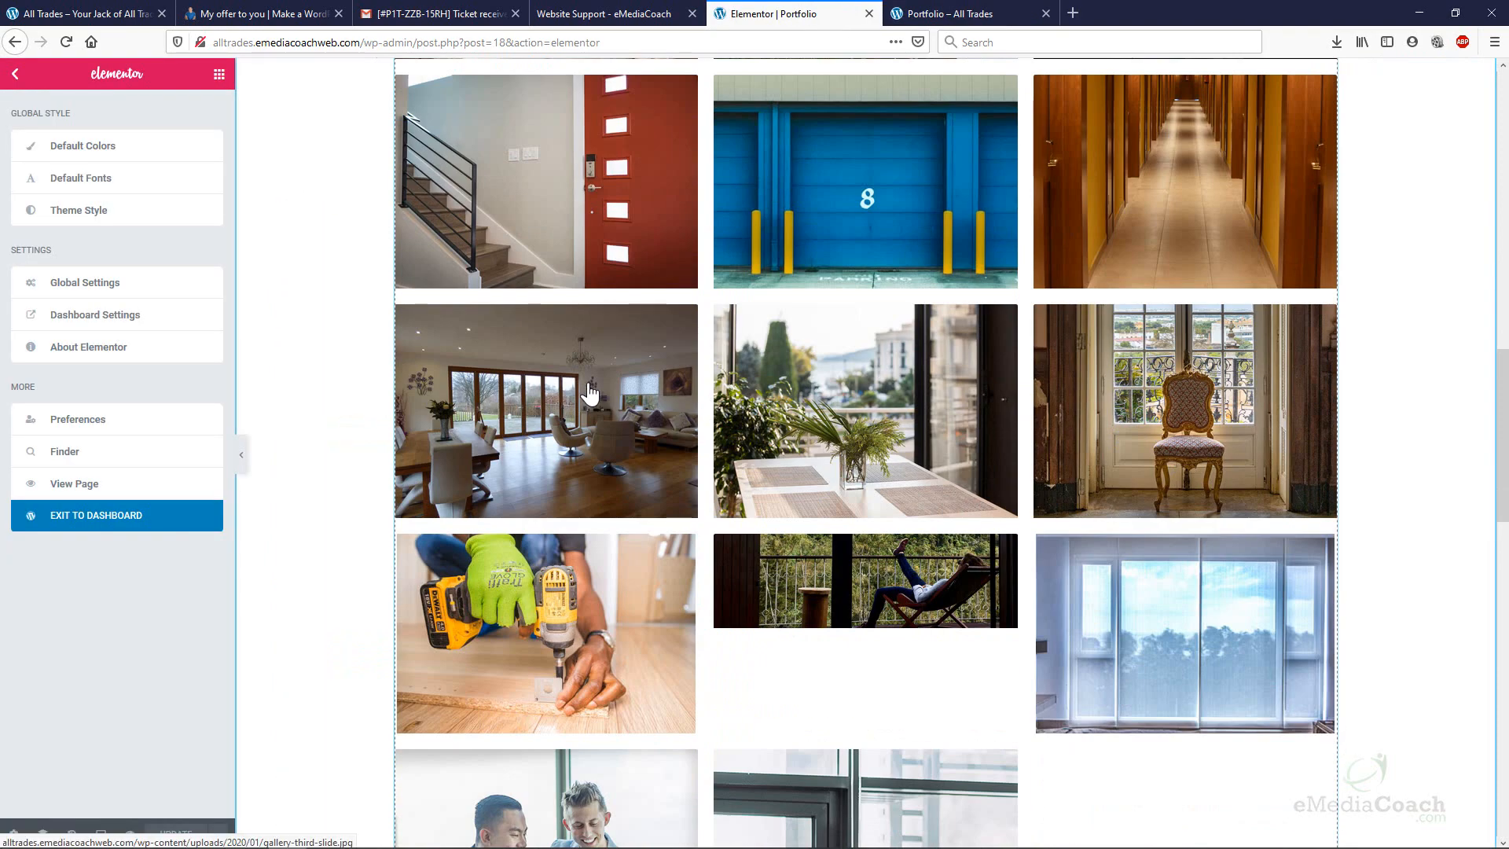
click(543, 360)
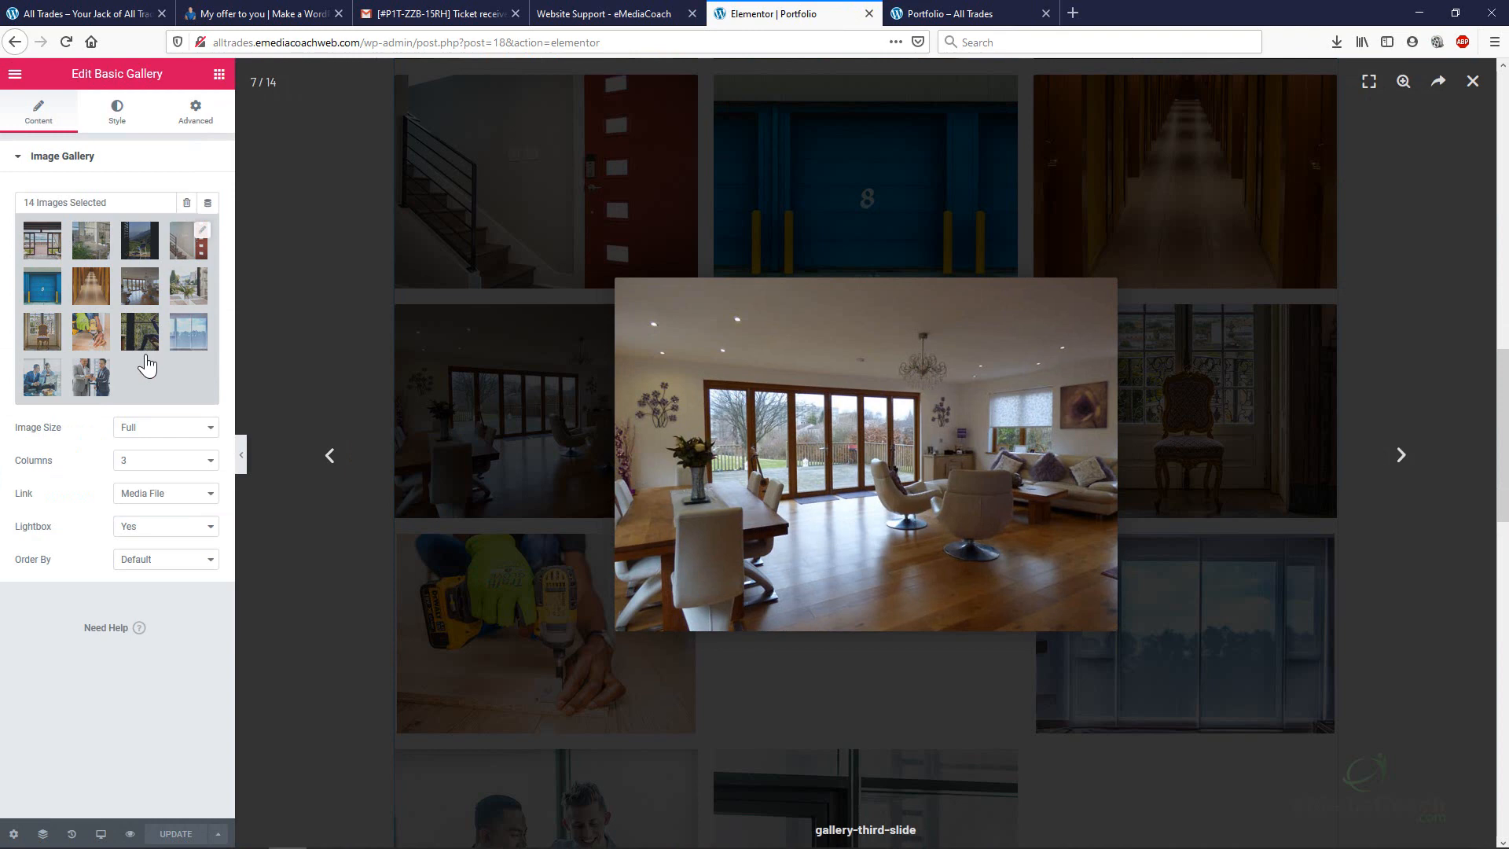
click(146, 364)
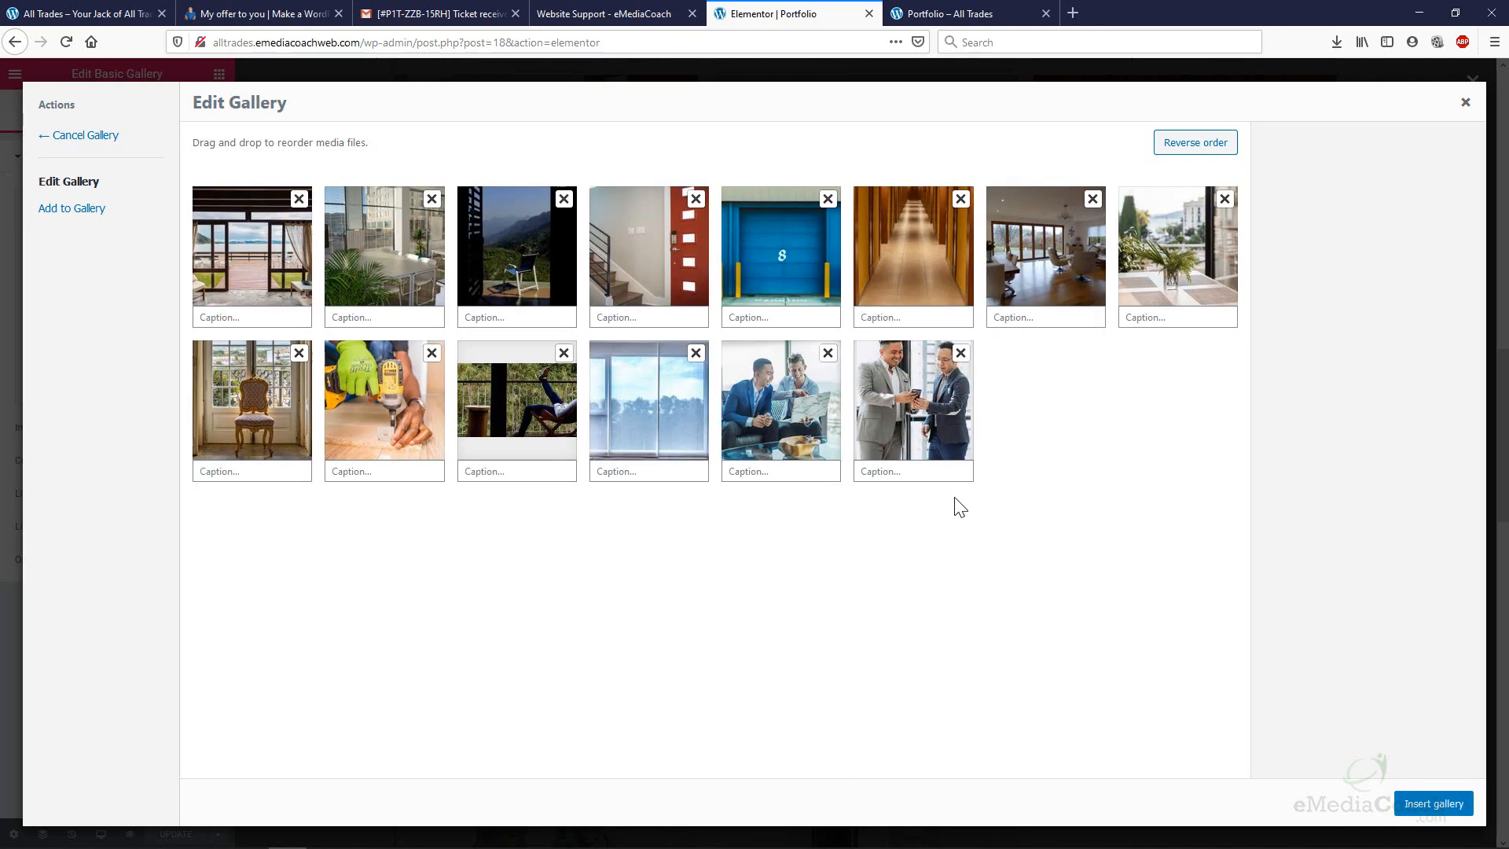
click(828, 353)
click(696, 353)
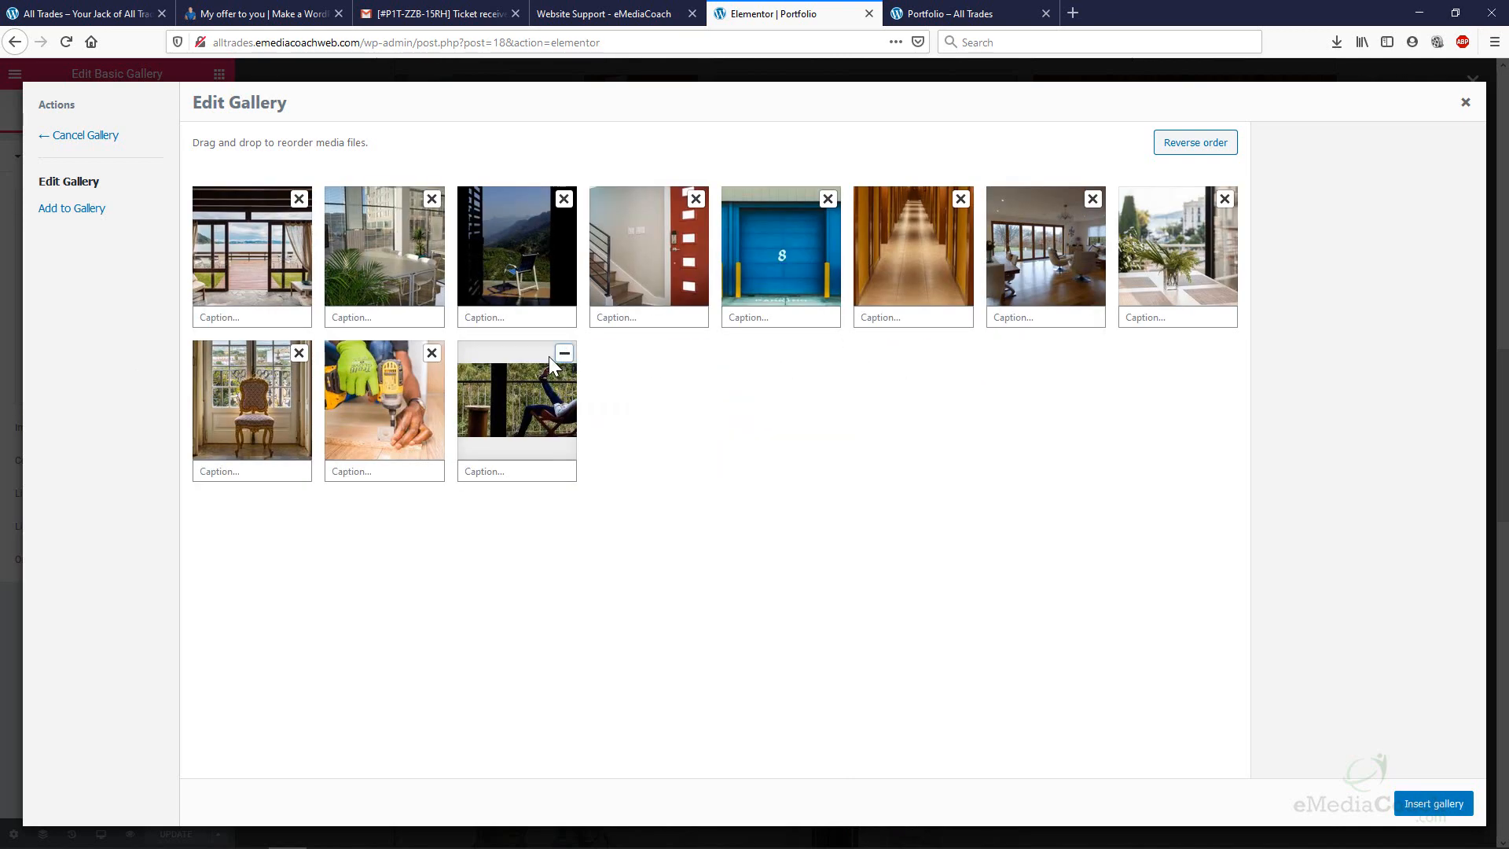
click(564, 353)
click(431, 353)
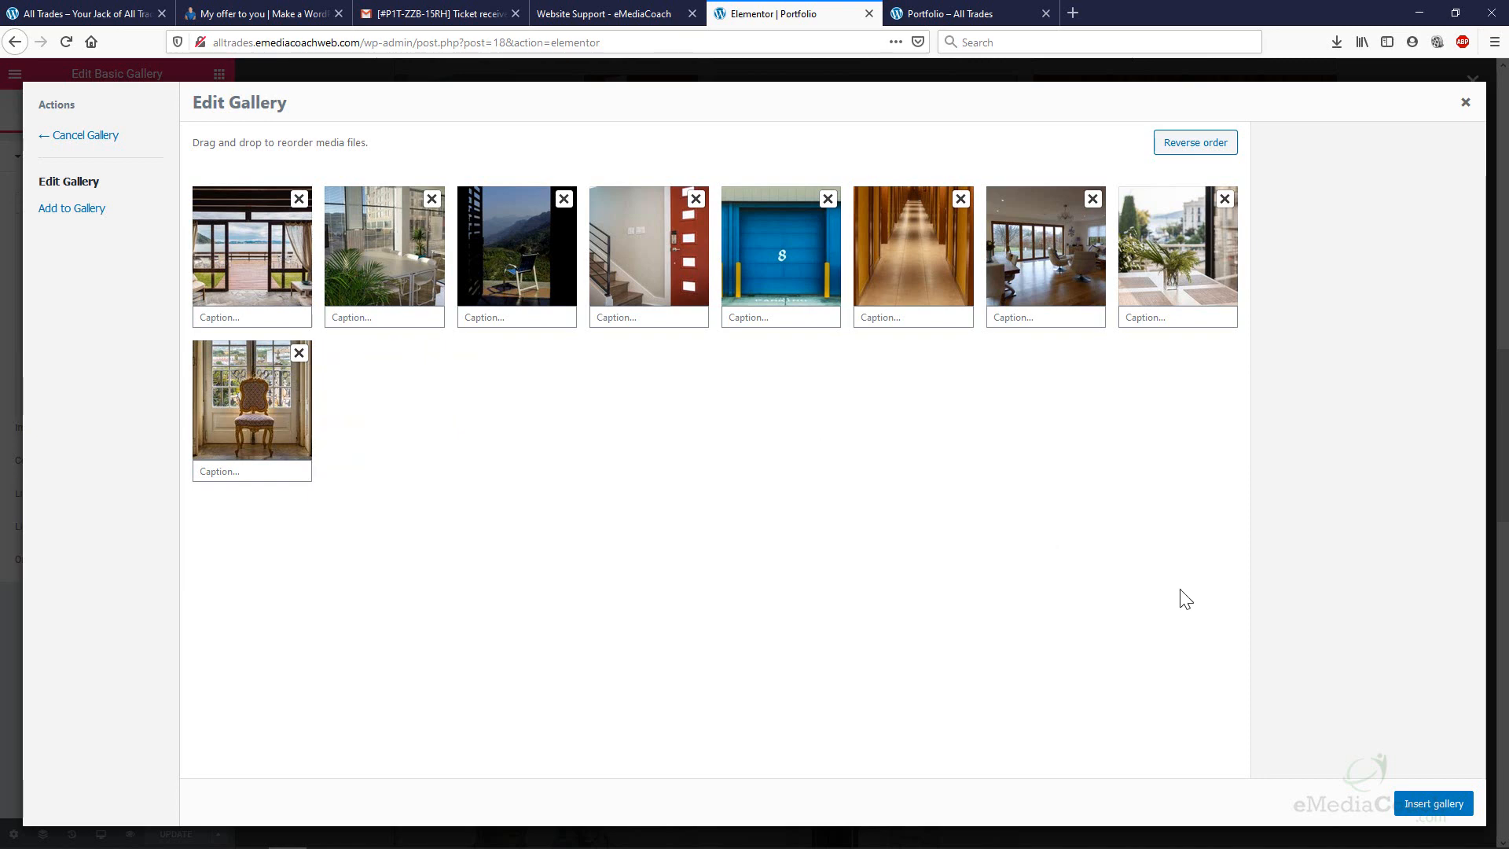
click(1426, 806)
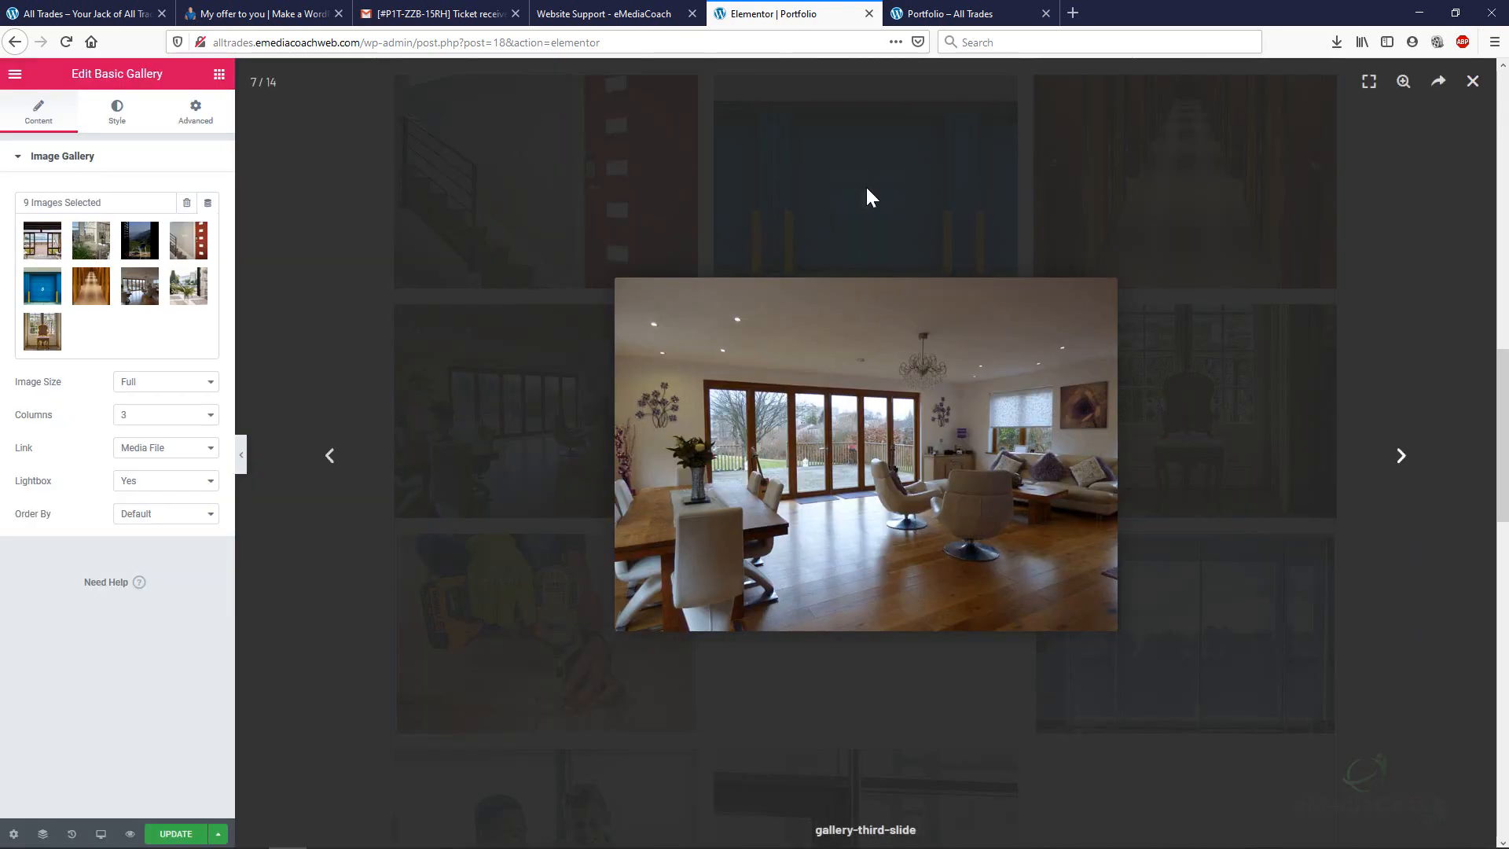
Save the Portfolio page with UPDATE and close the photo lightbox.
click(166, 833)
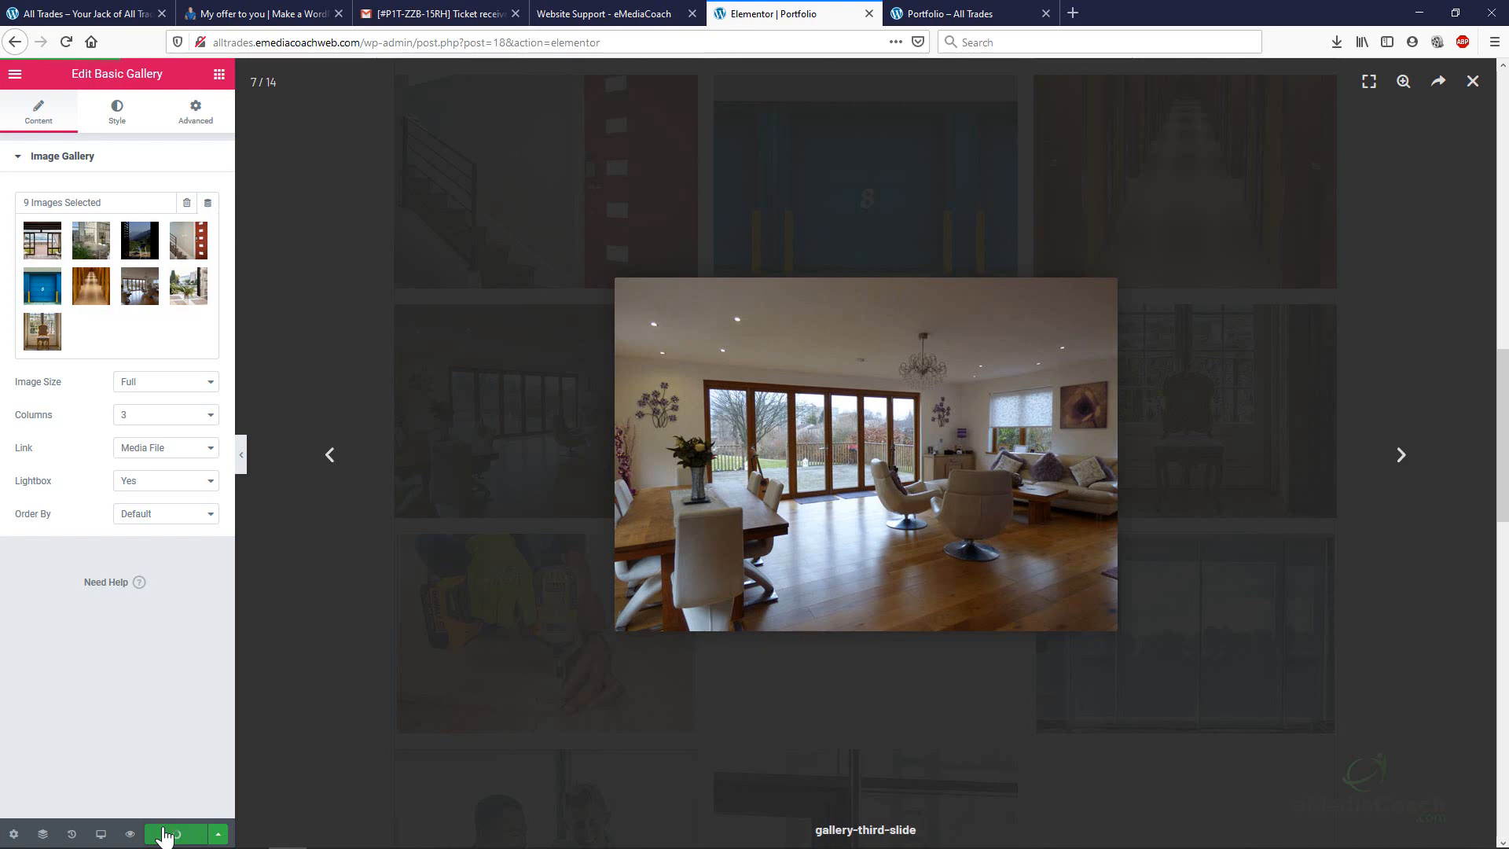
click(1474, 88)
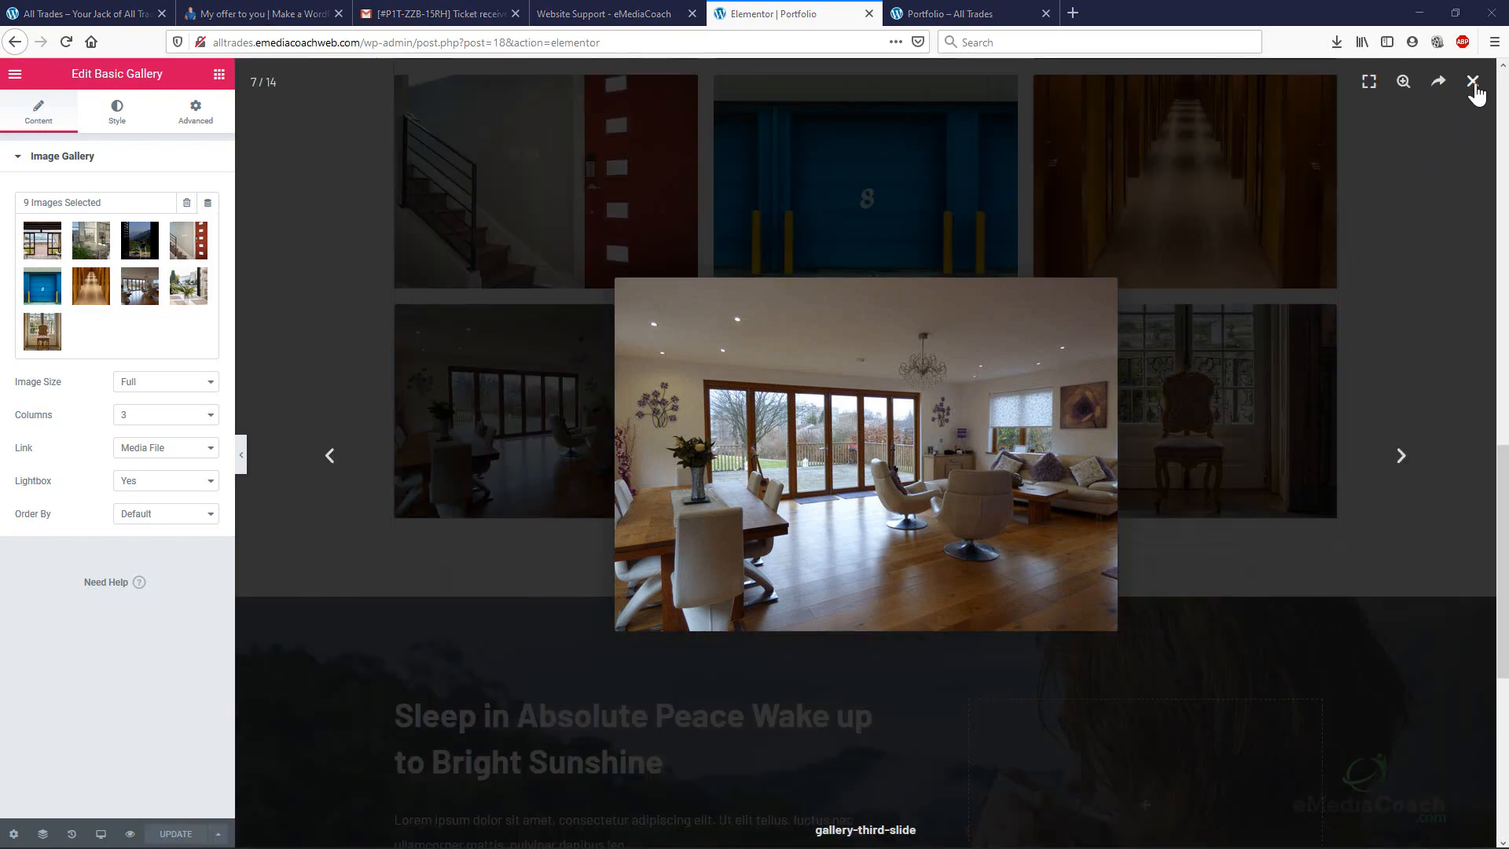
click(1475, 85)
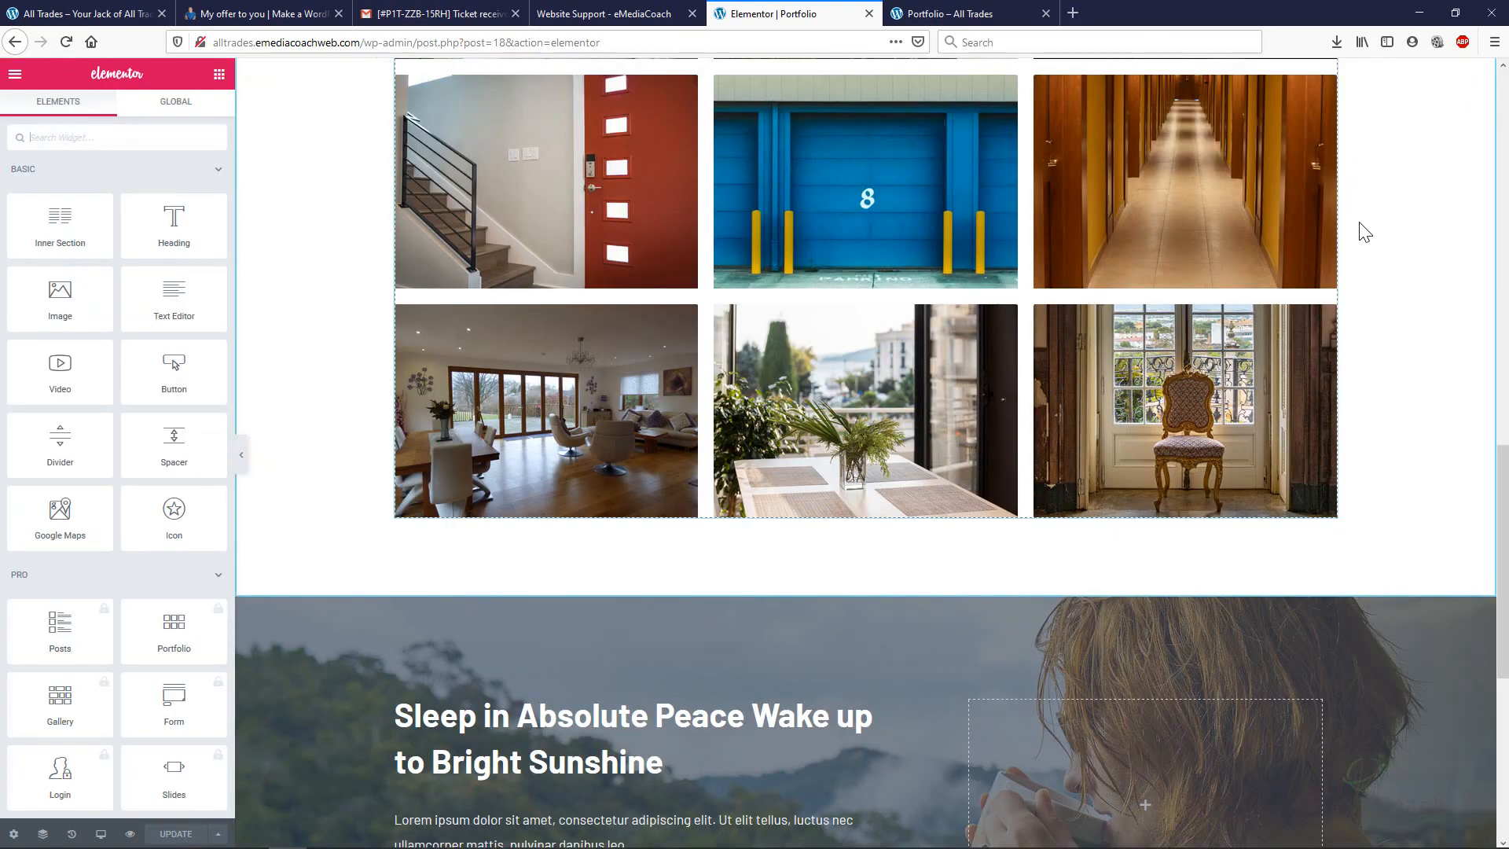
Exit Elementor to the dashboard from the editor's main menu.
scroll(1366, 236, down, 6)
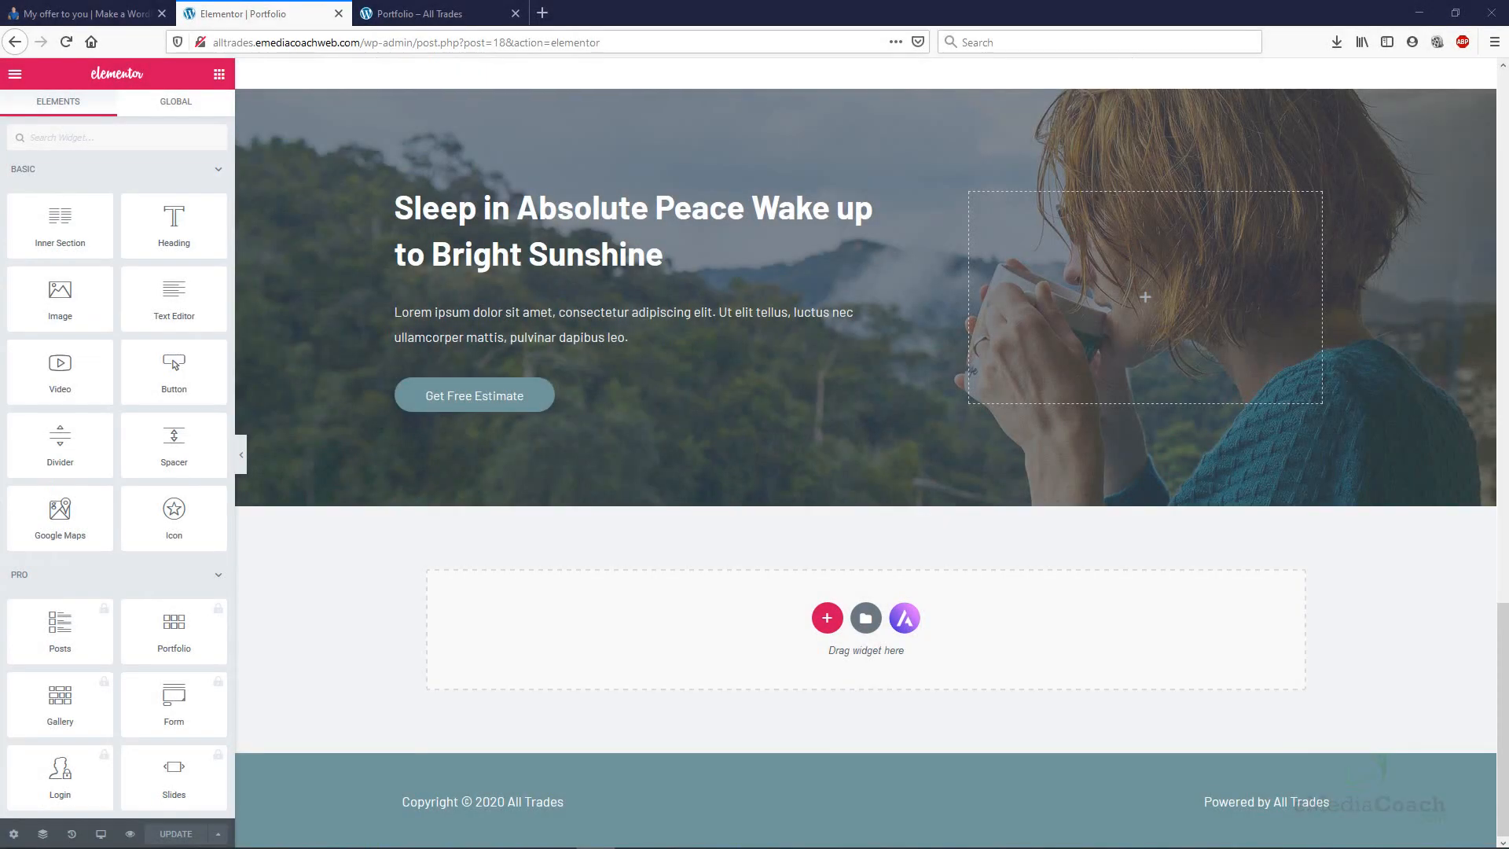
click(15, 75)
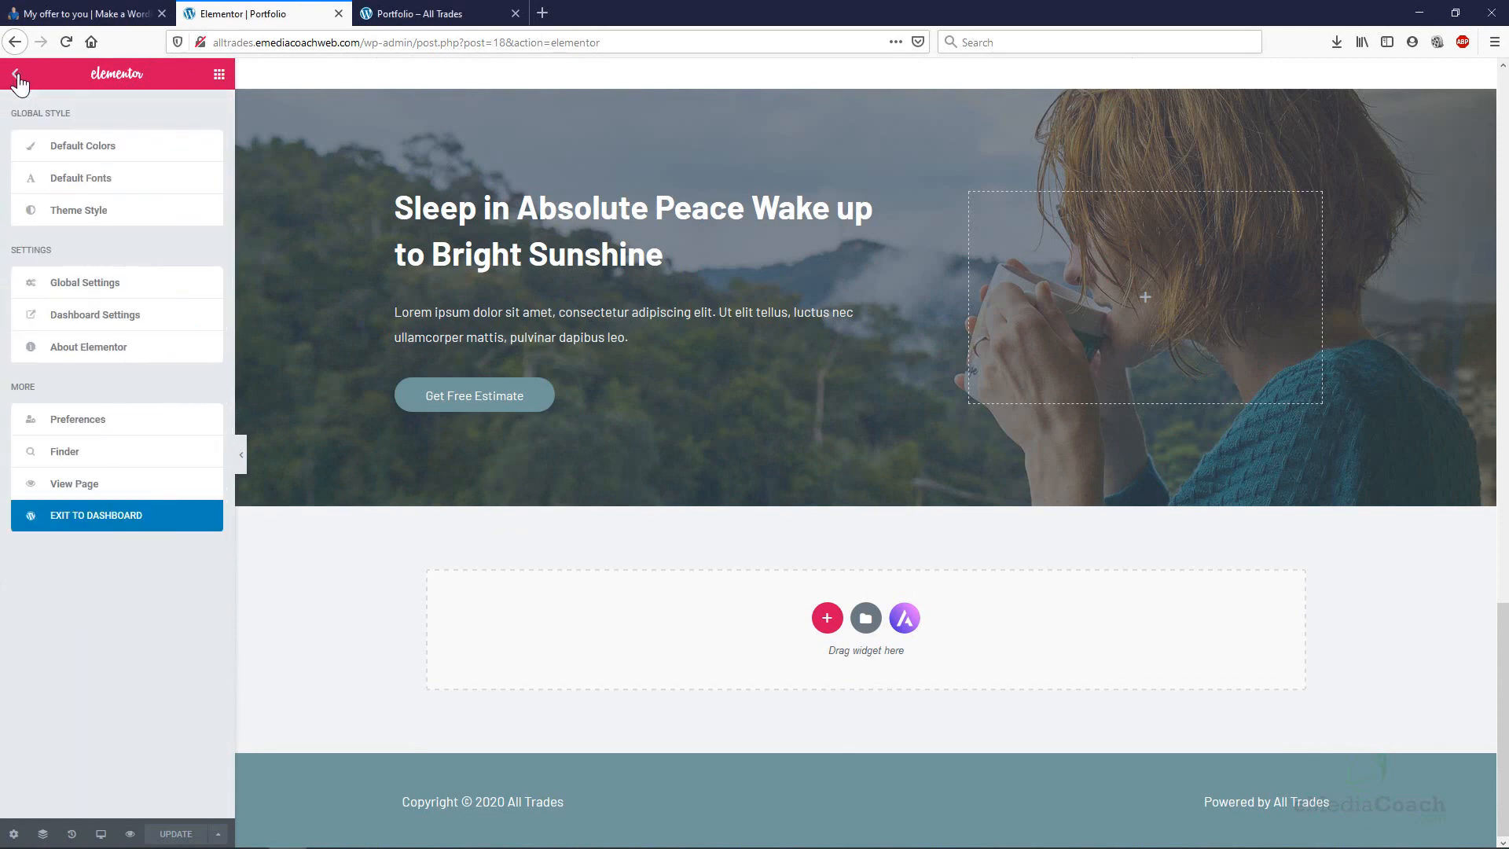
click(130, 517)
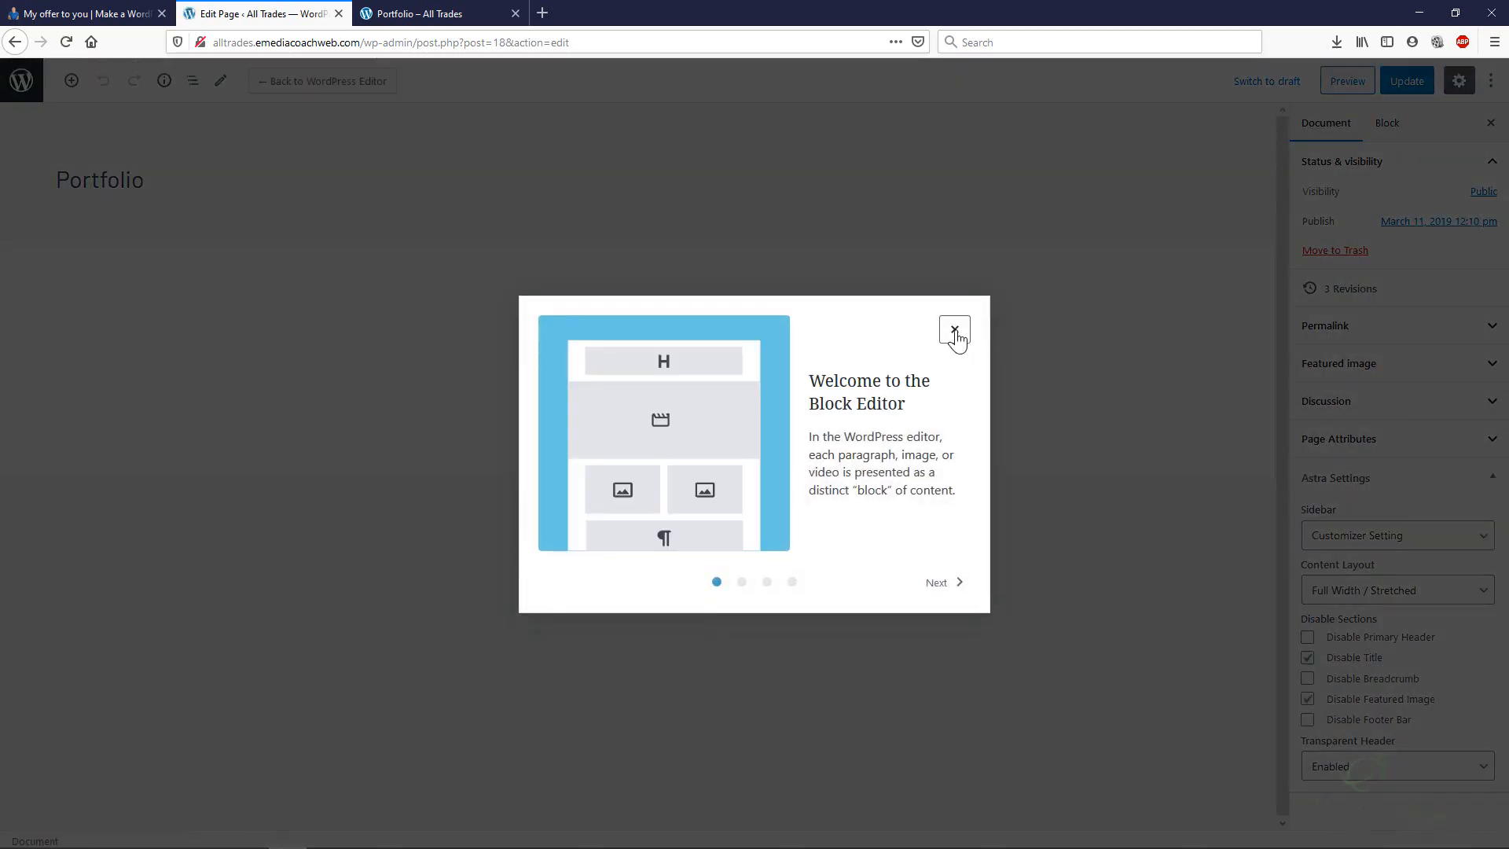
Dismiss the Block Editor welcome guide and go to the WordPress Dashboard home screen.
click(955, 330)
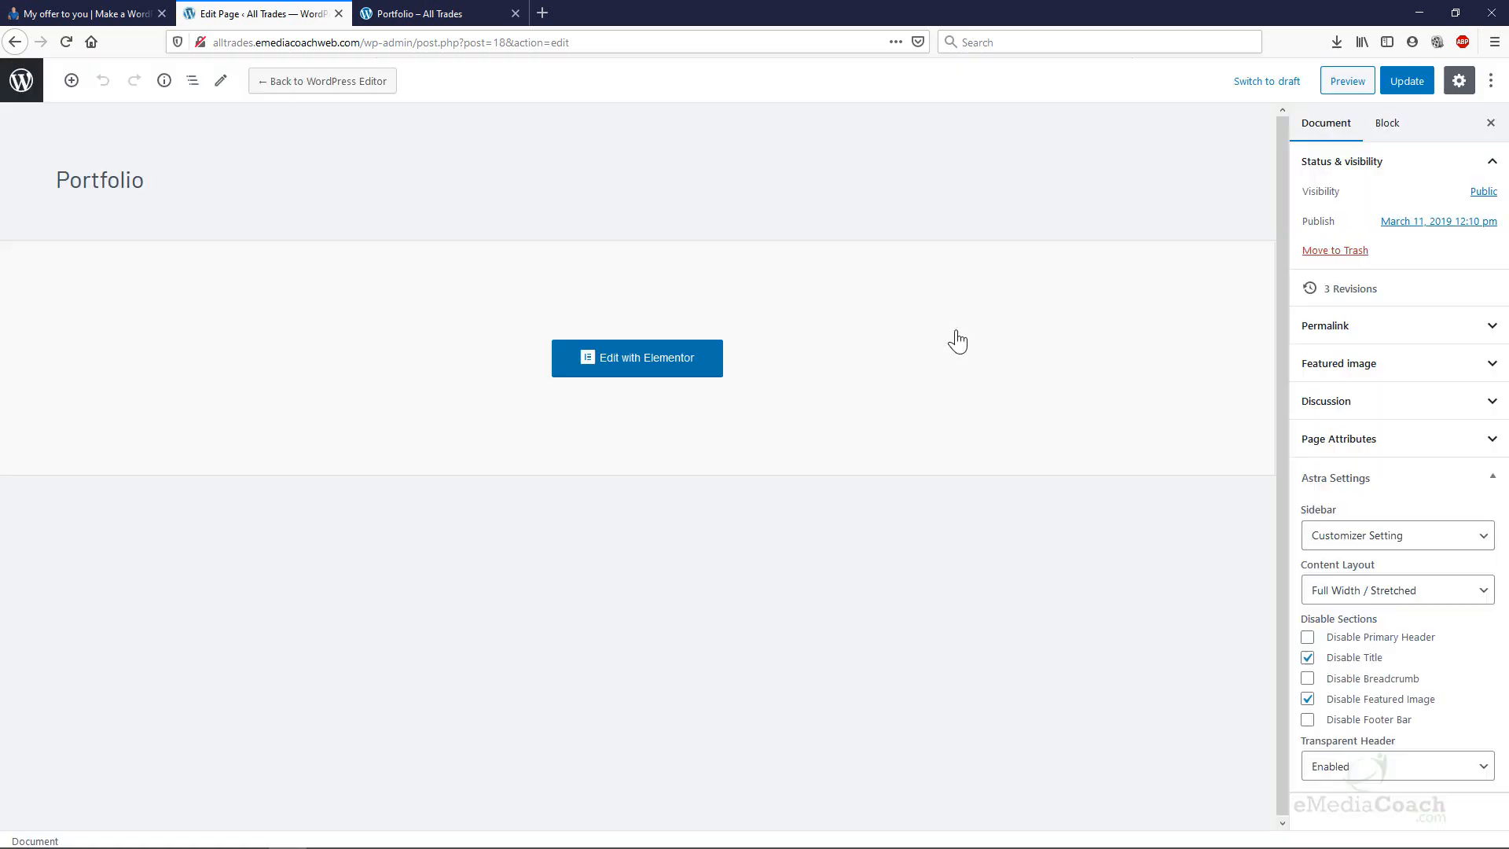
click(26, 90)
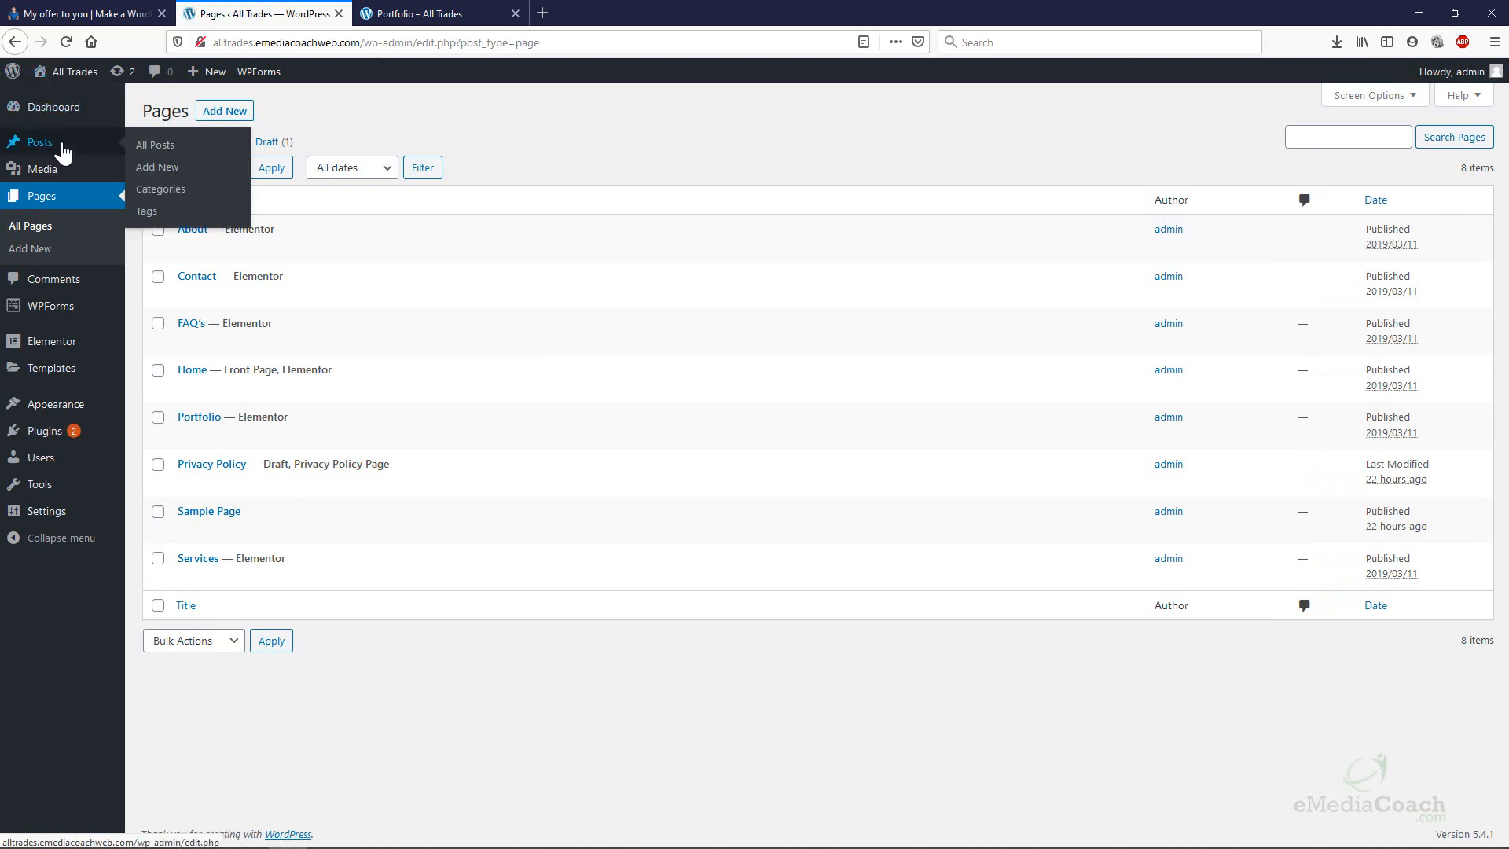
mouse_move(141, 119)
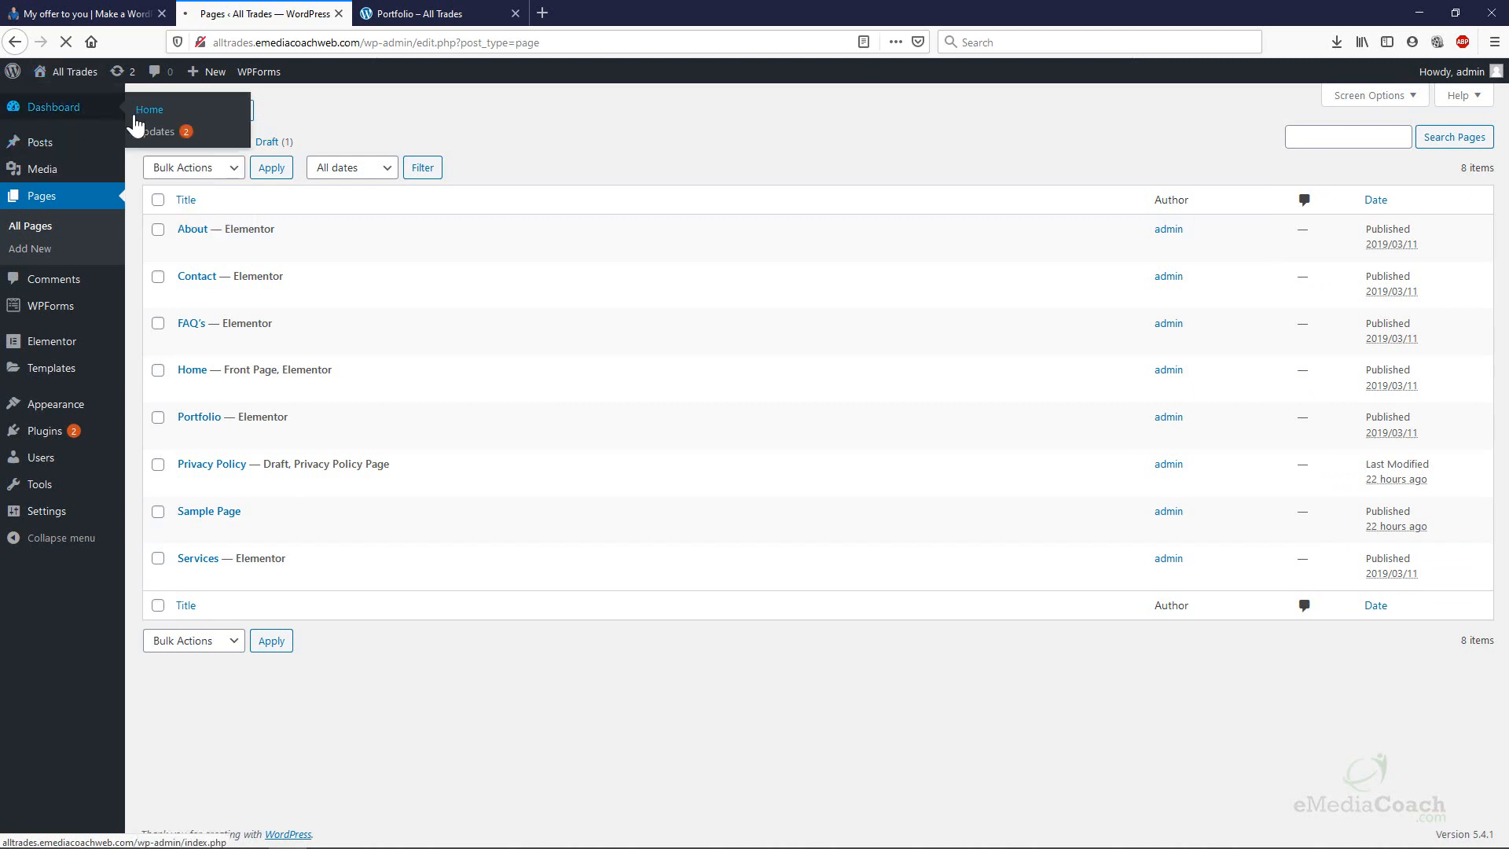
click(157, 112)
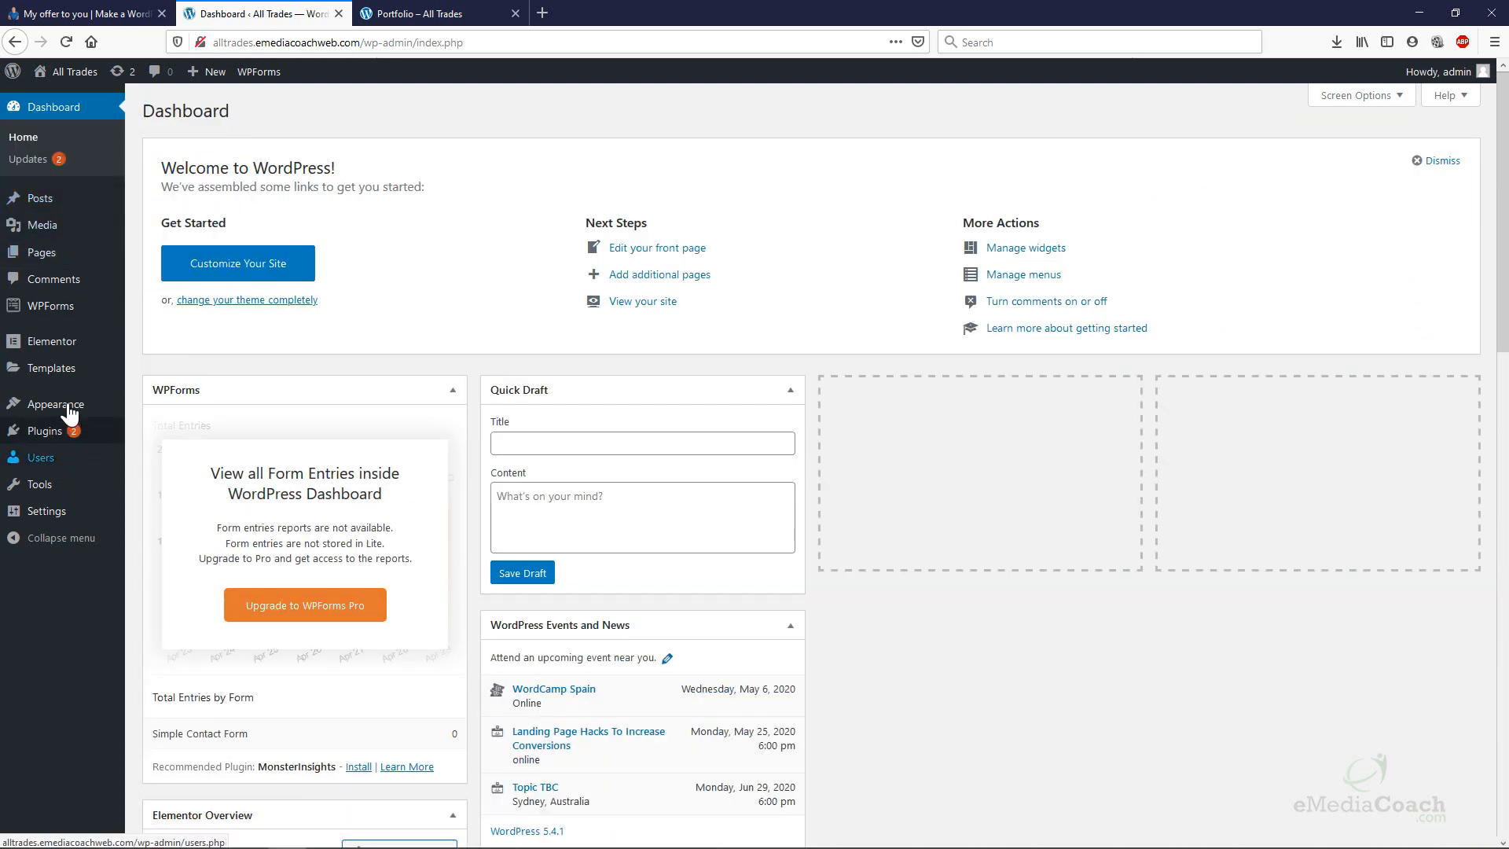
mouse_move(35, 252)
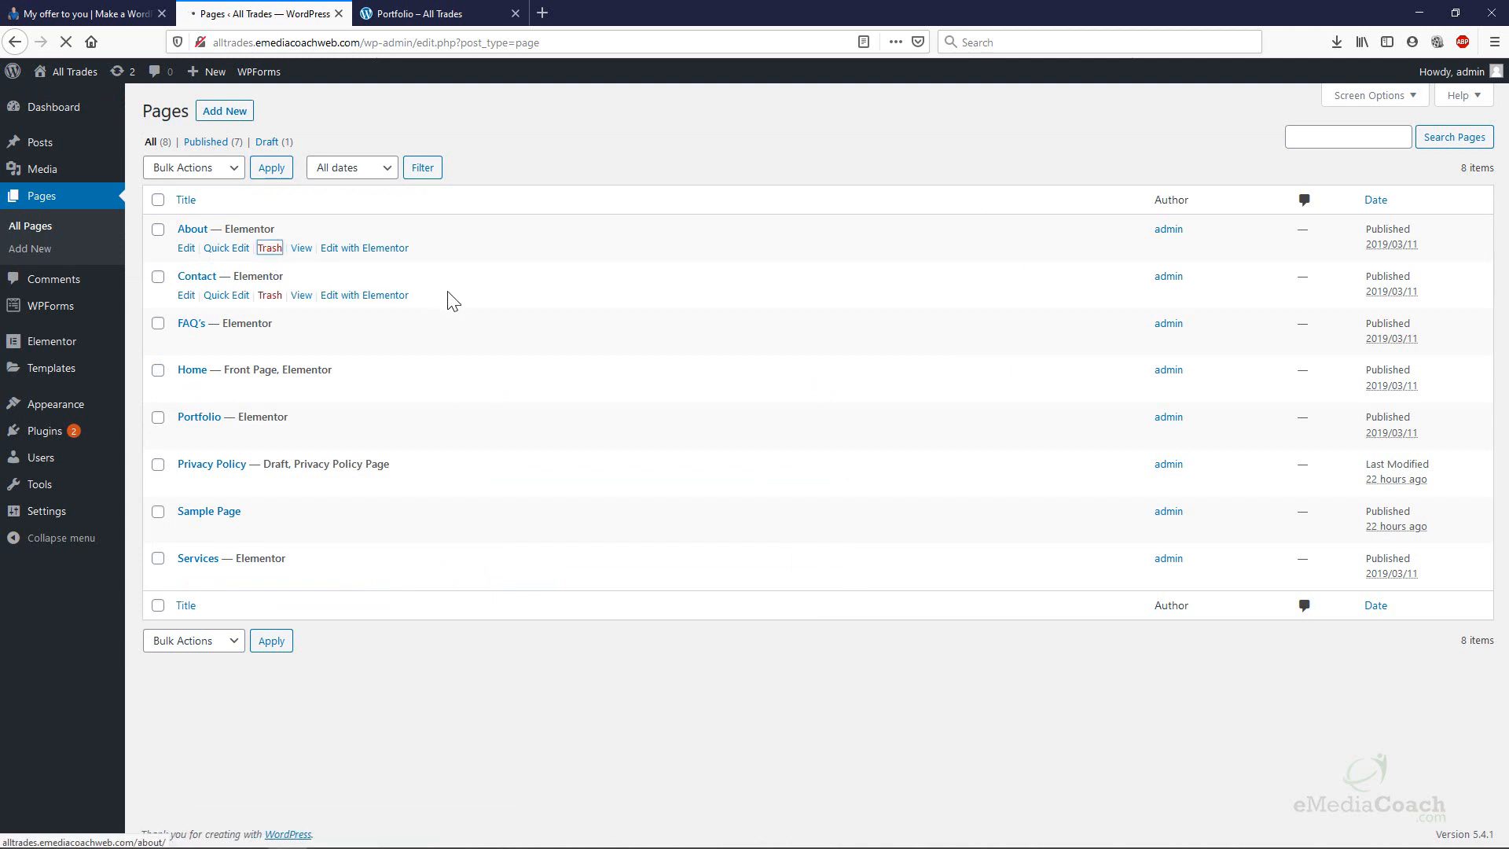
Trash the About page, leaving 7 pages, and start a new blank page.
click(270, 250)
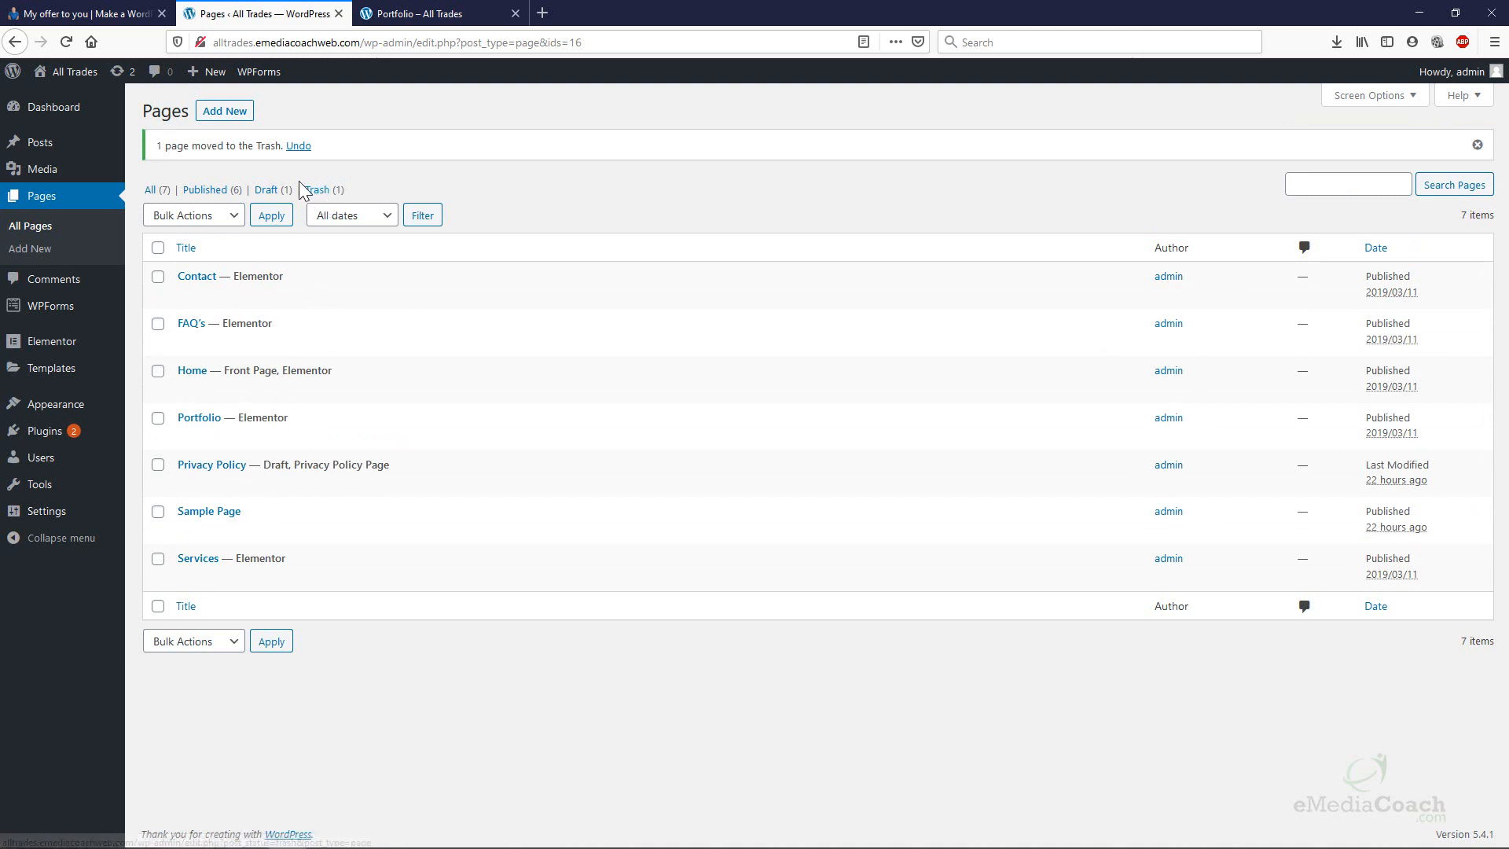
click(224, 116)
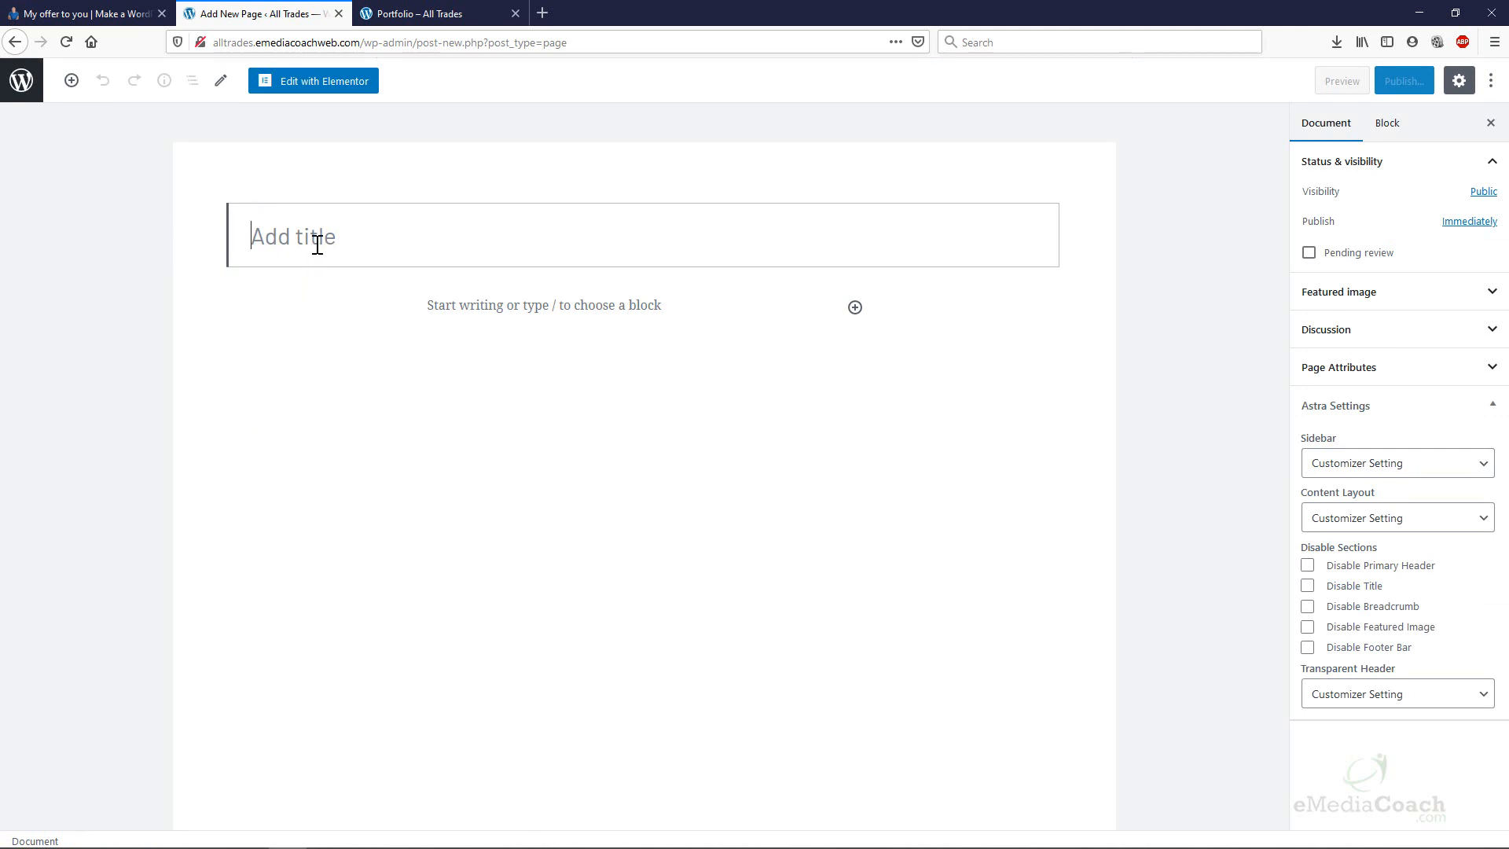
Title the new page 'Our Work' and publish it.
text(Our Work)
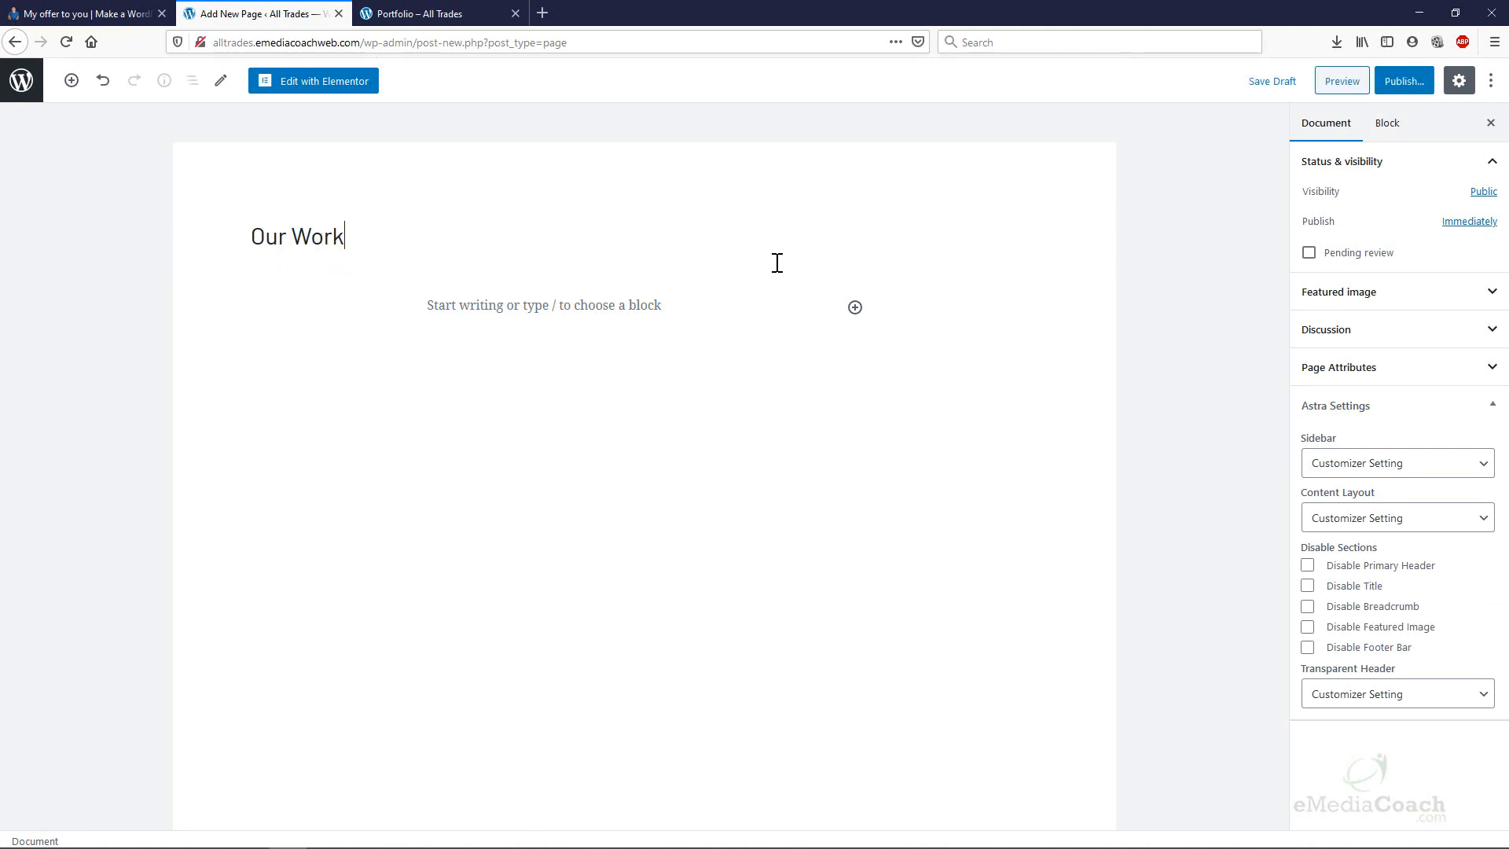
click(1402, 82)
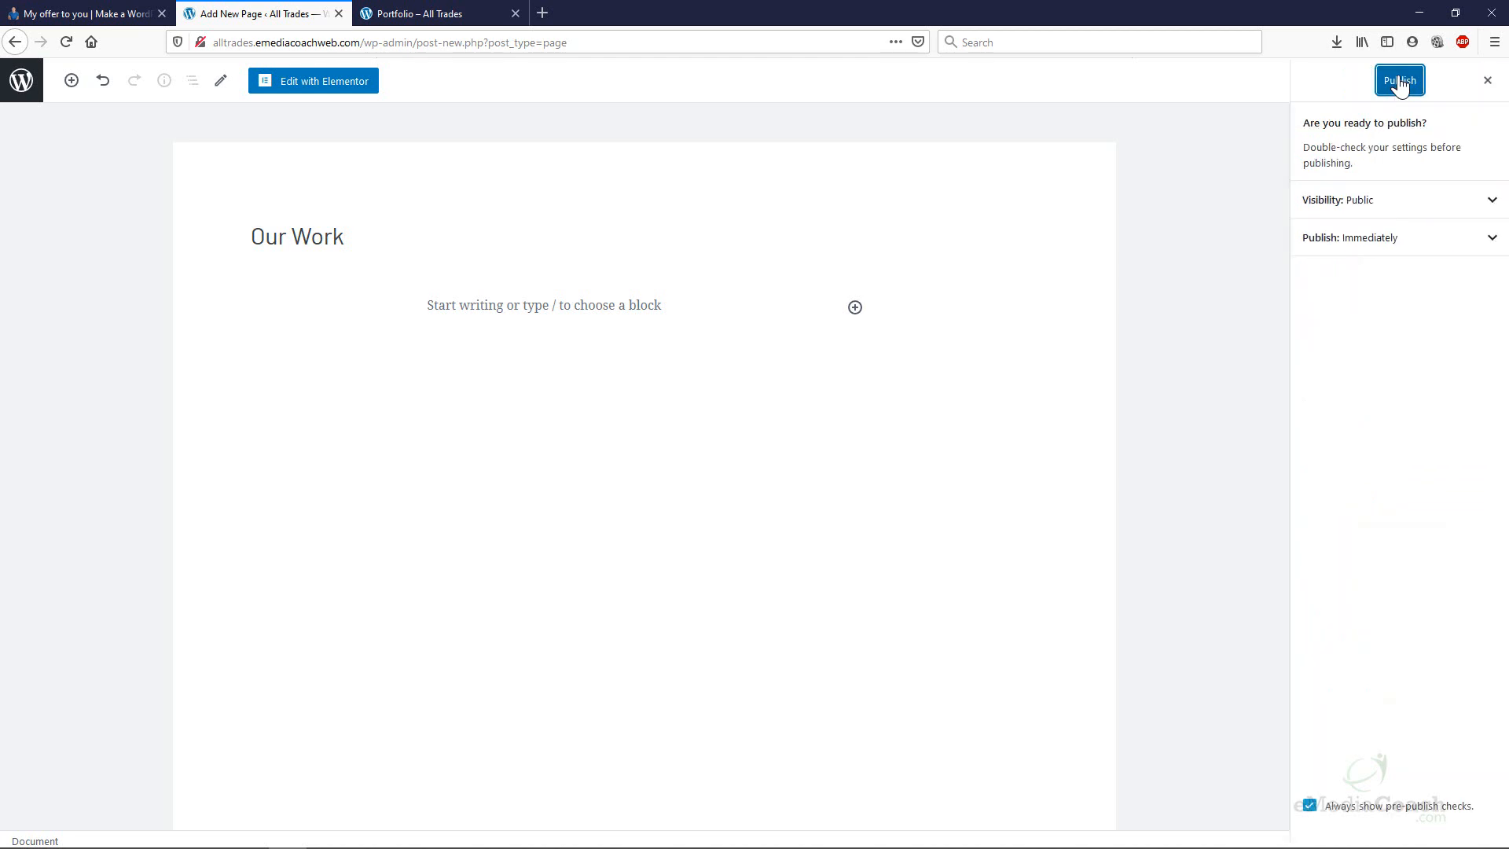
click(1399, 81)
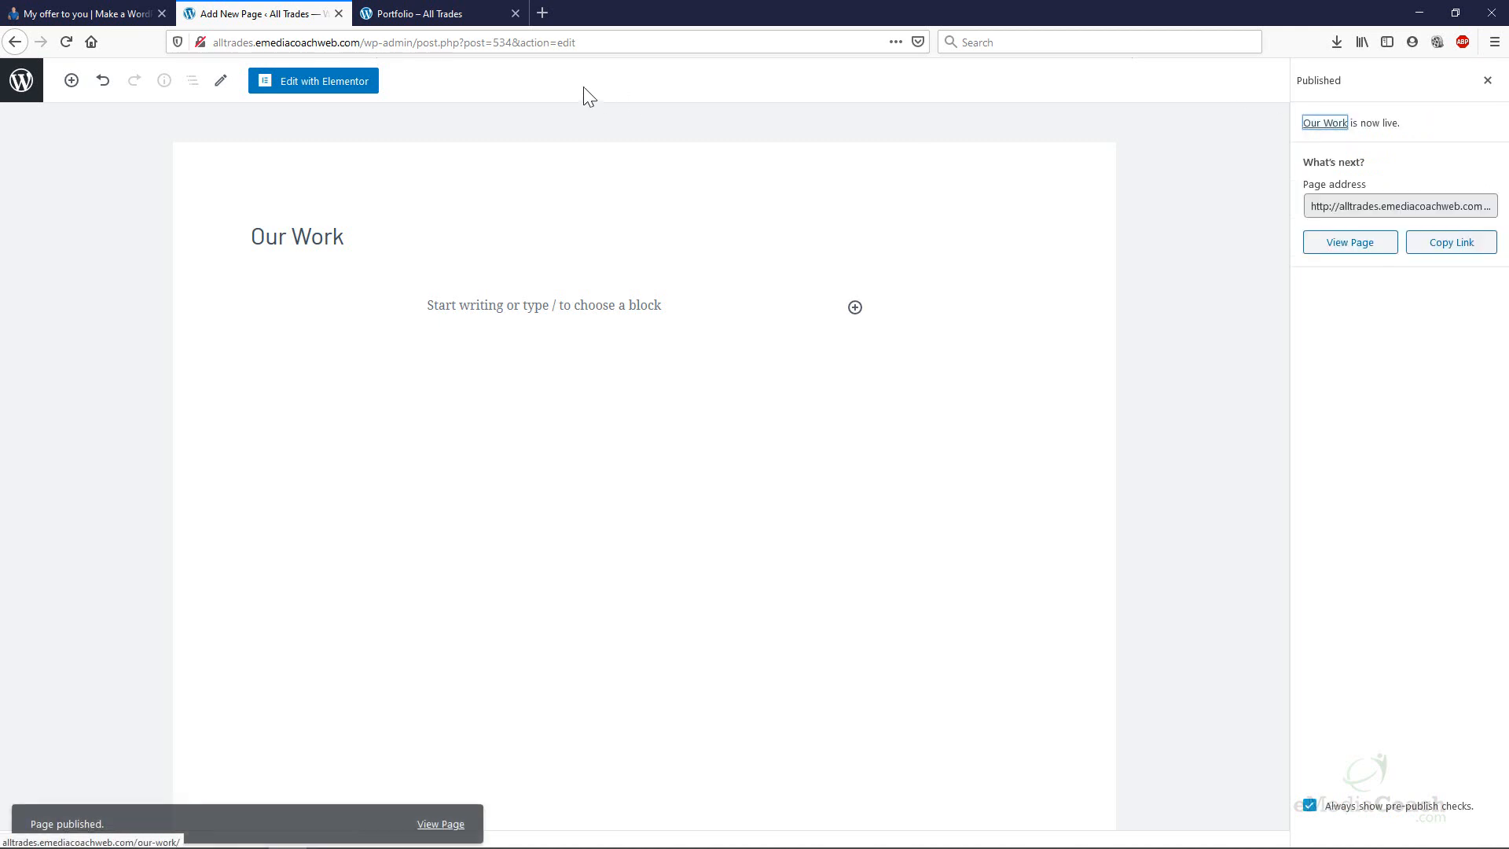
Select the page's our-work/ address and open the page in Elementor.
click(1422, 209)
drag(1447, 206, 1502, 206)
click(305, 80)
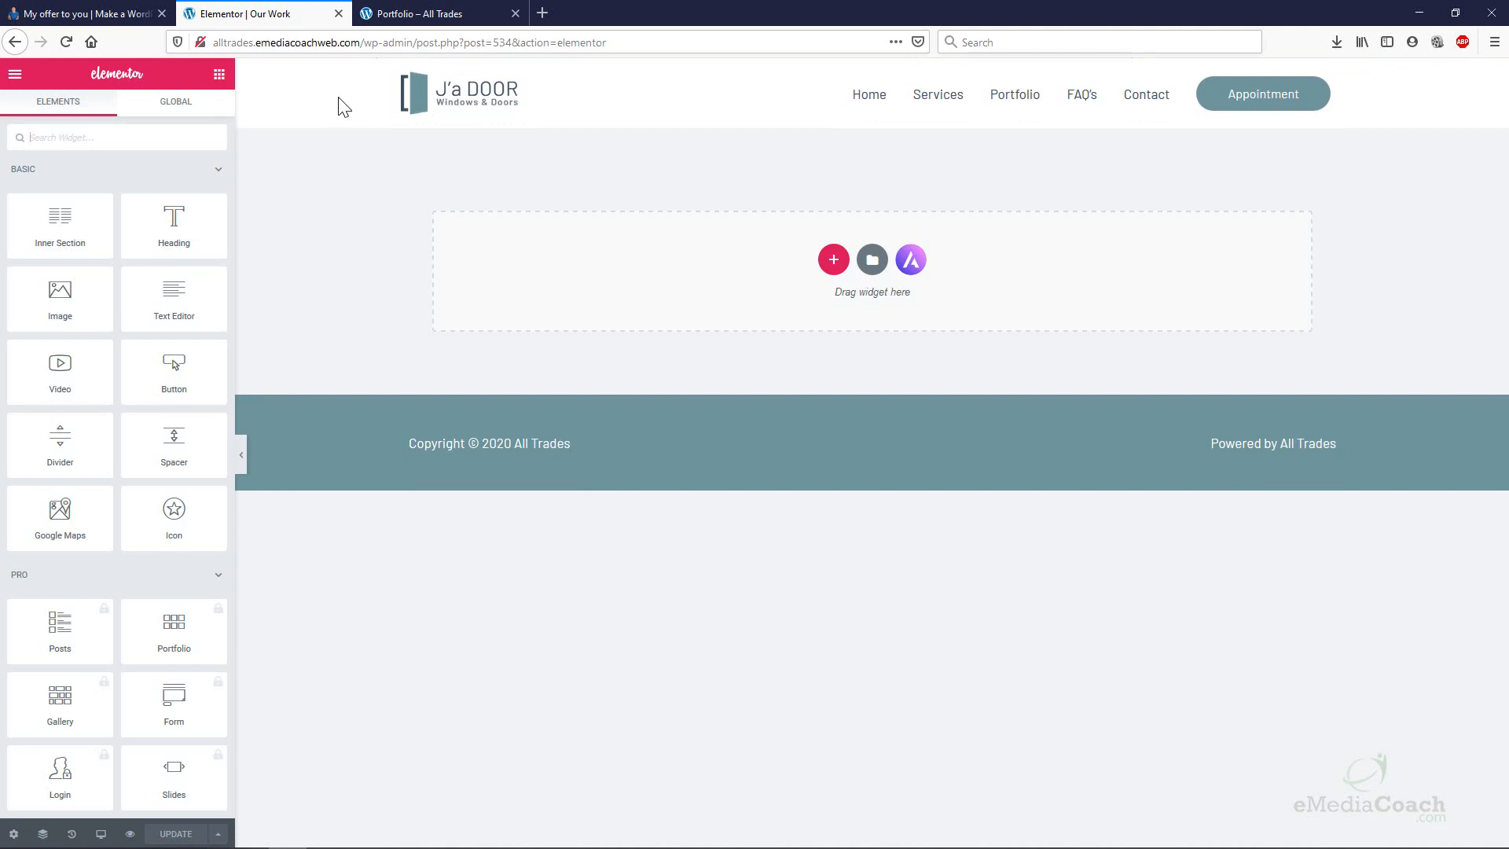
Open the Starter Templates library and browse page designs like Plumber, Interior Designer and Barber Shop.
click(910, 260)
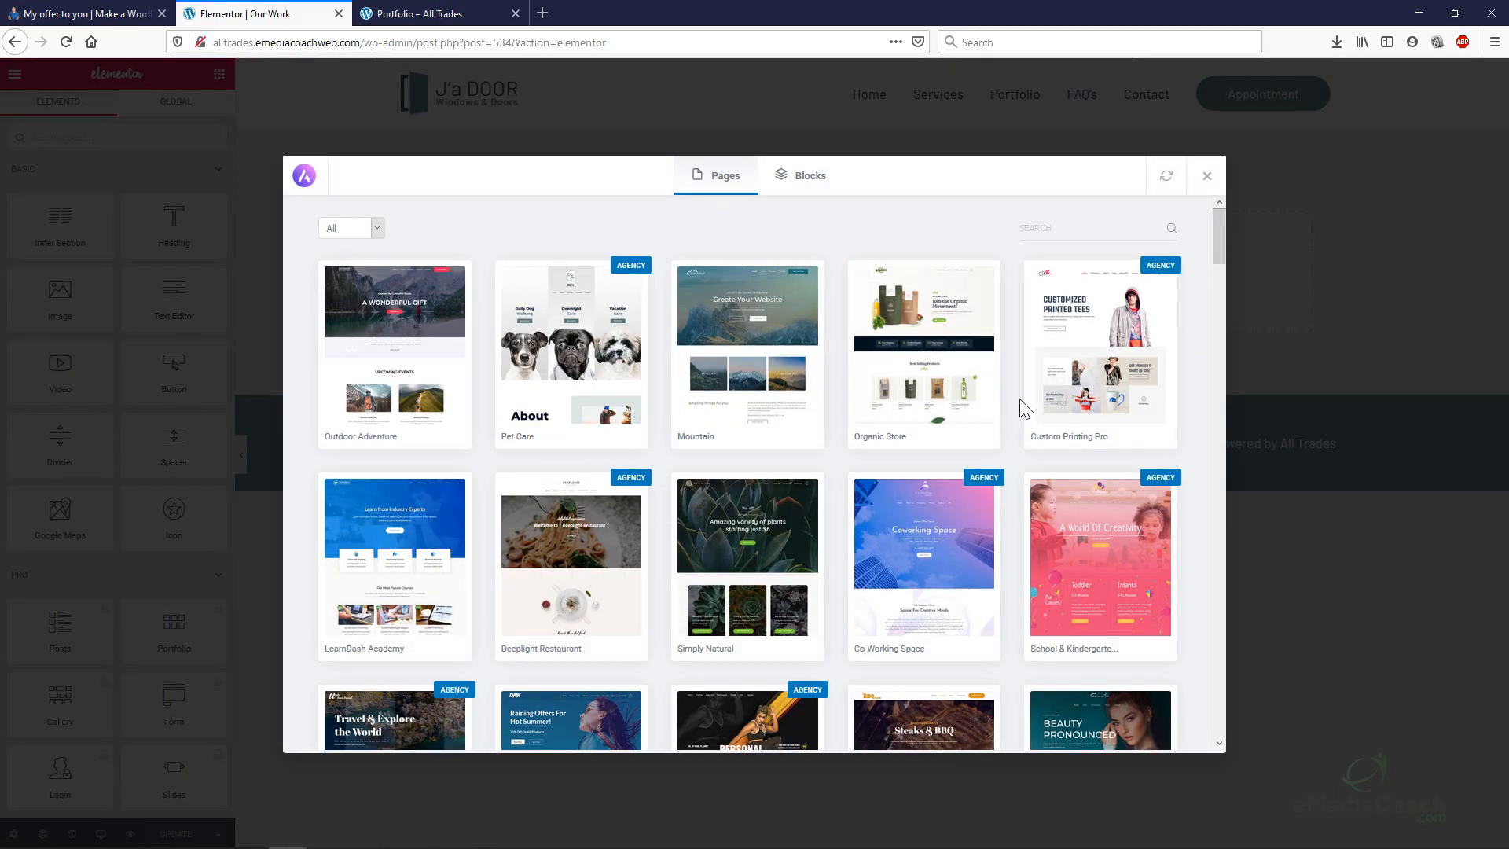
scroll(1020, 398, down, 4)
scroll(1020, 401, down, 1)
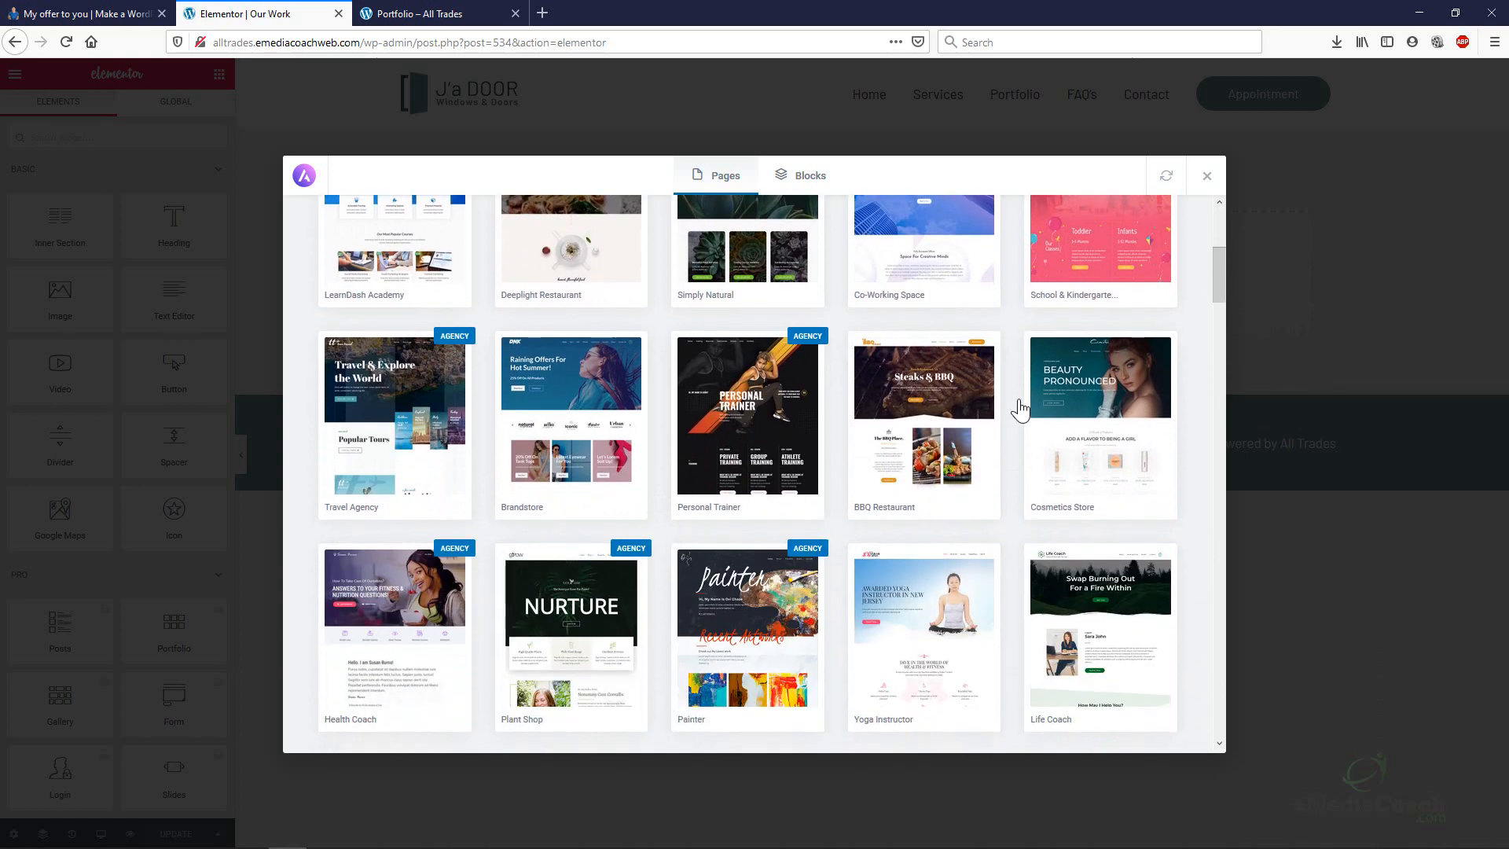
scroll(1022, 407, down, 2)
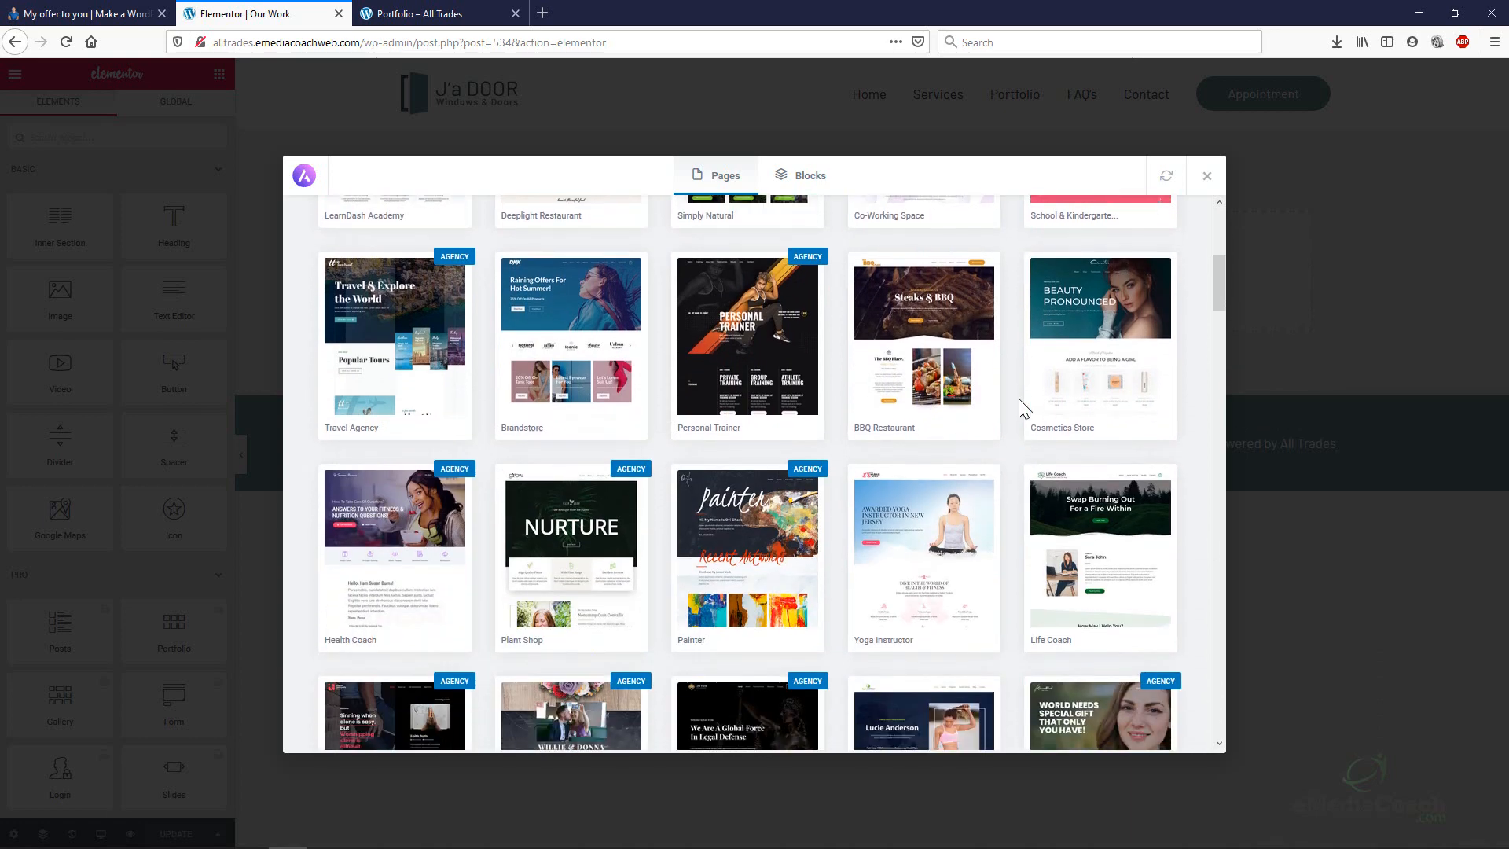
scroll(1019, 399, down, 2)
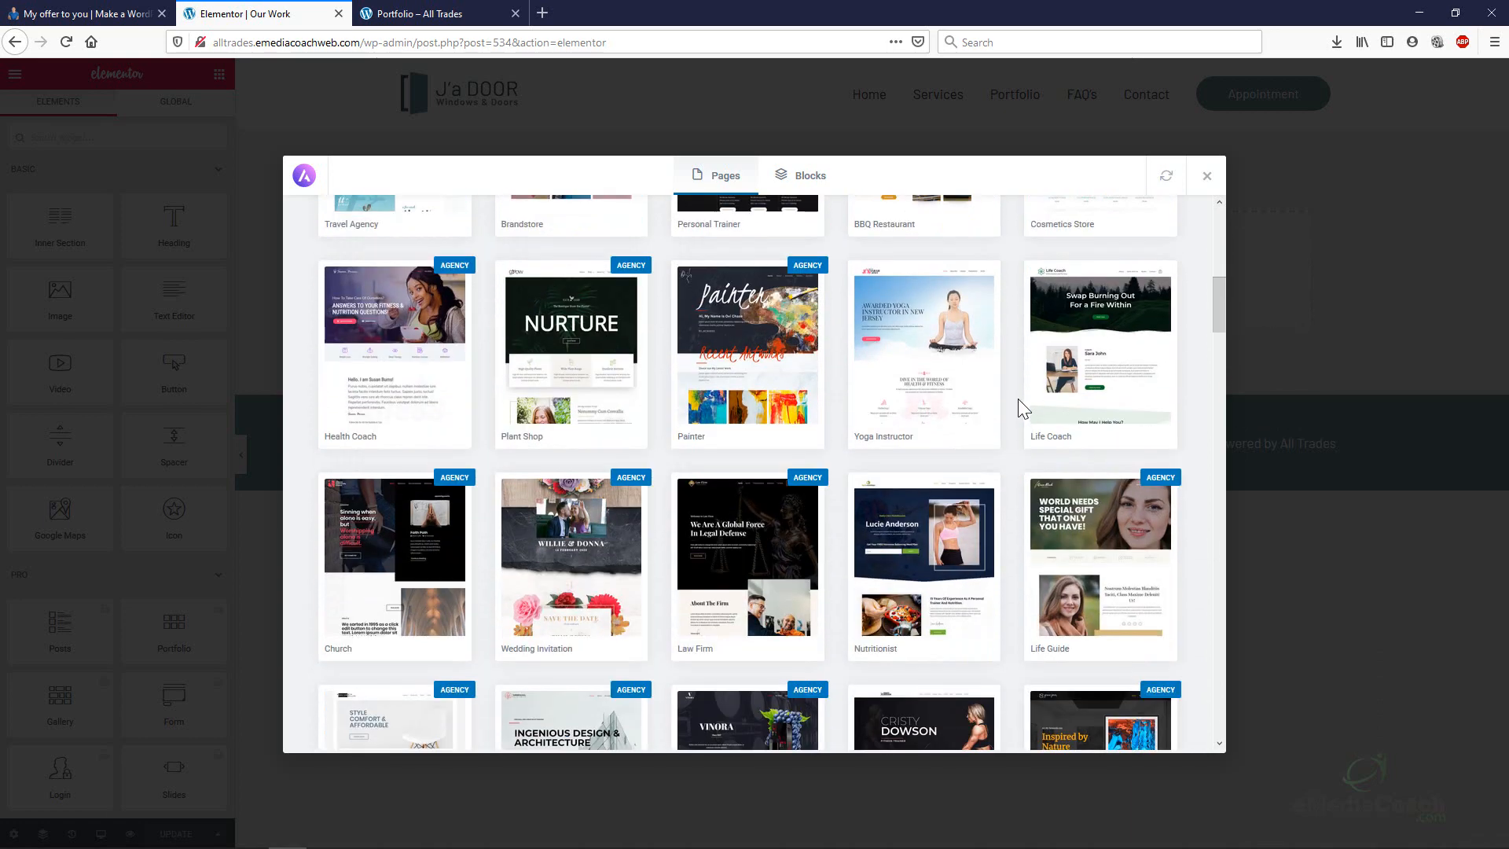
scroll(707, 406, down, 2)
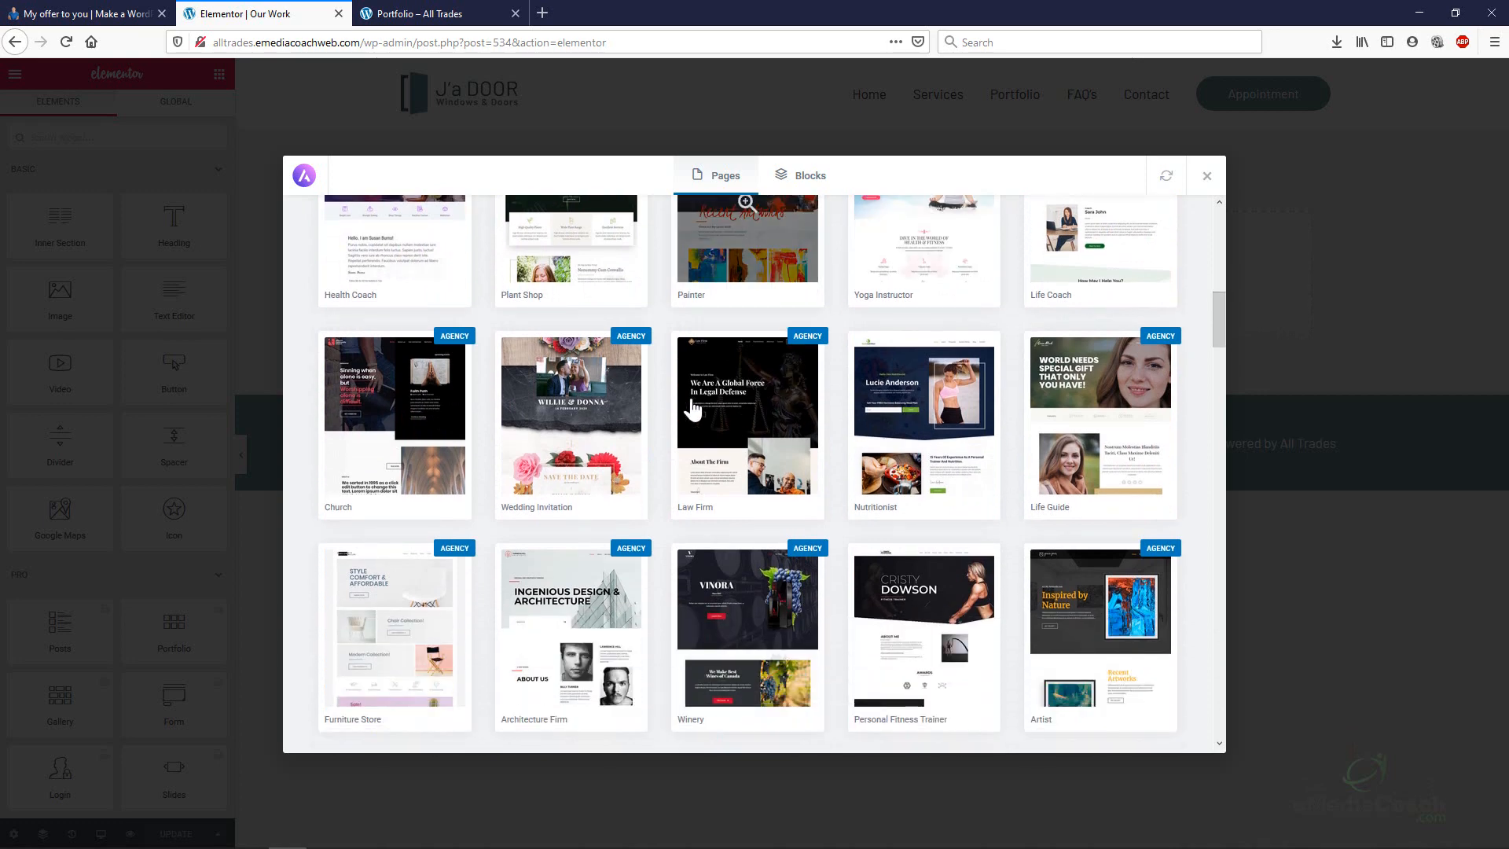
scroll(570, 409, down, 2)
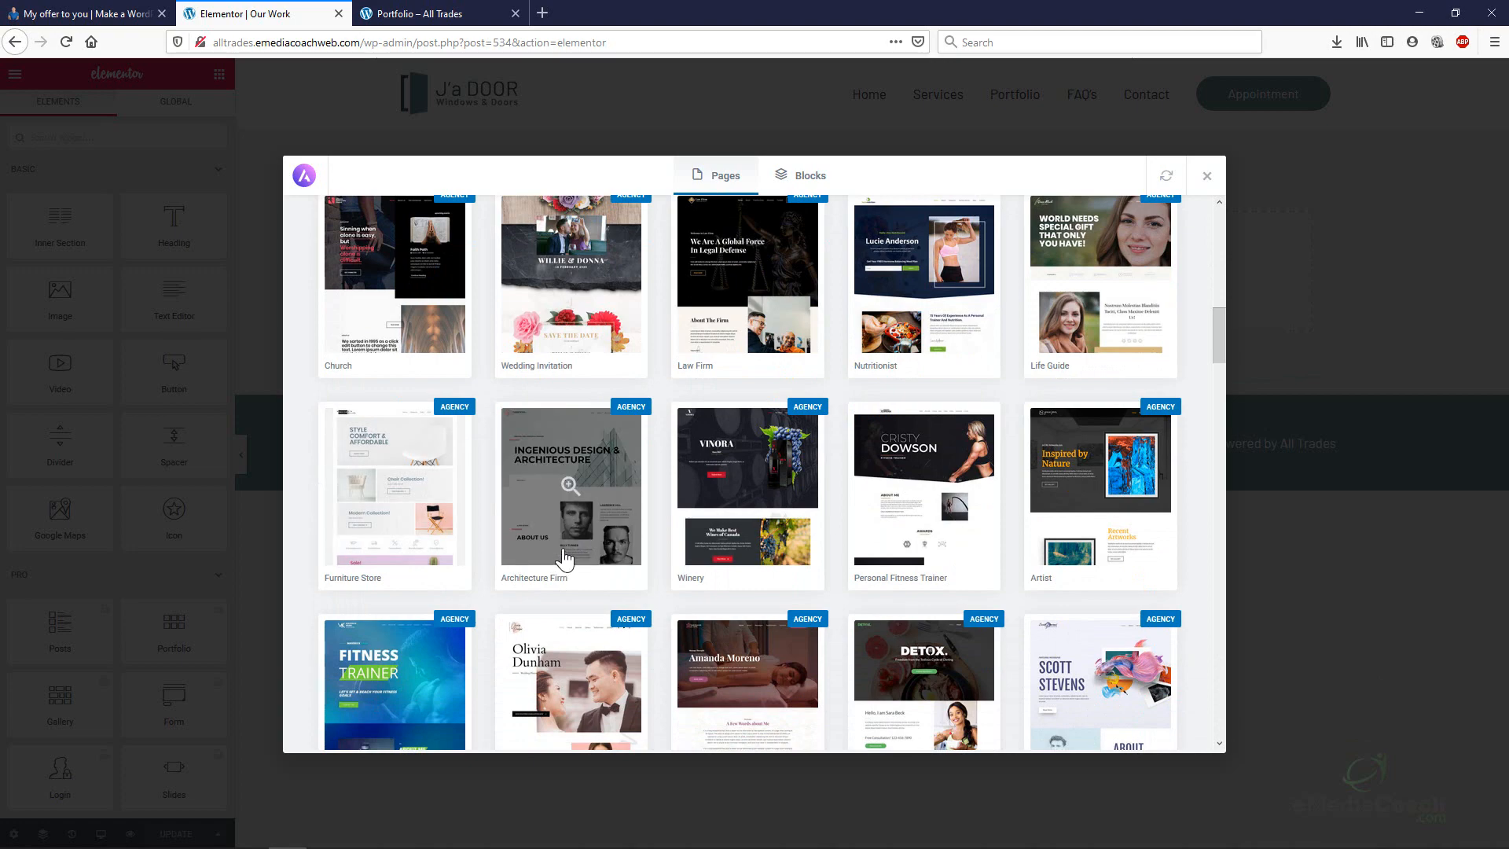
scroll(558, 559, down, 2)
scroll(661, 537, down, 12)
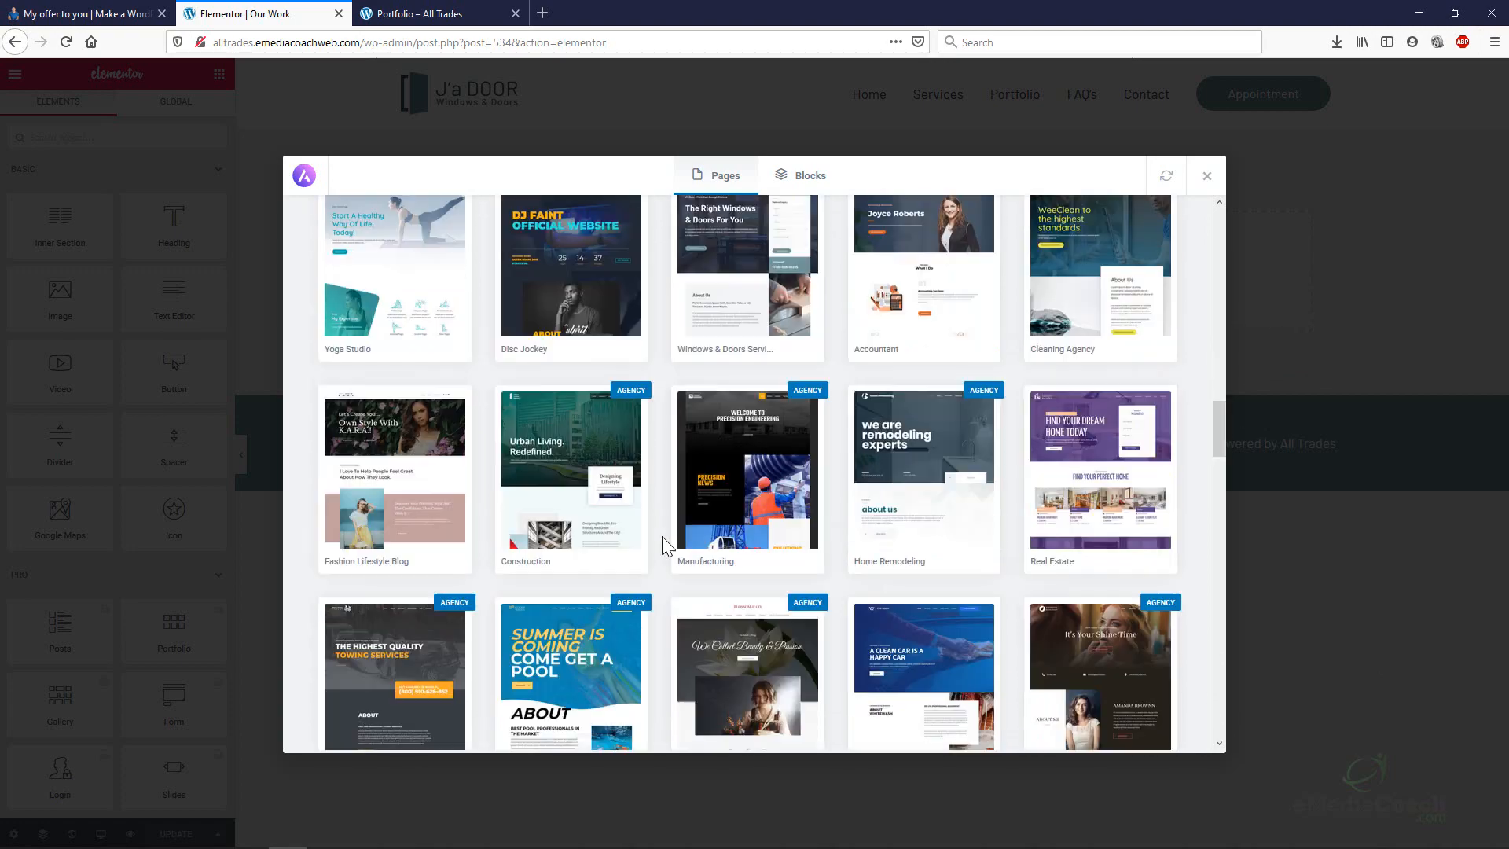
scroll(661, 535, down, 7)
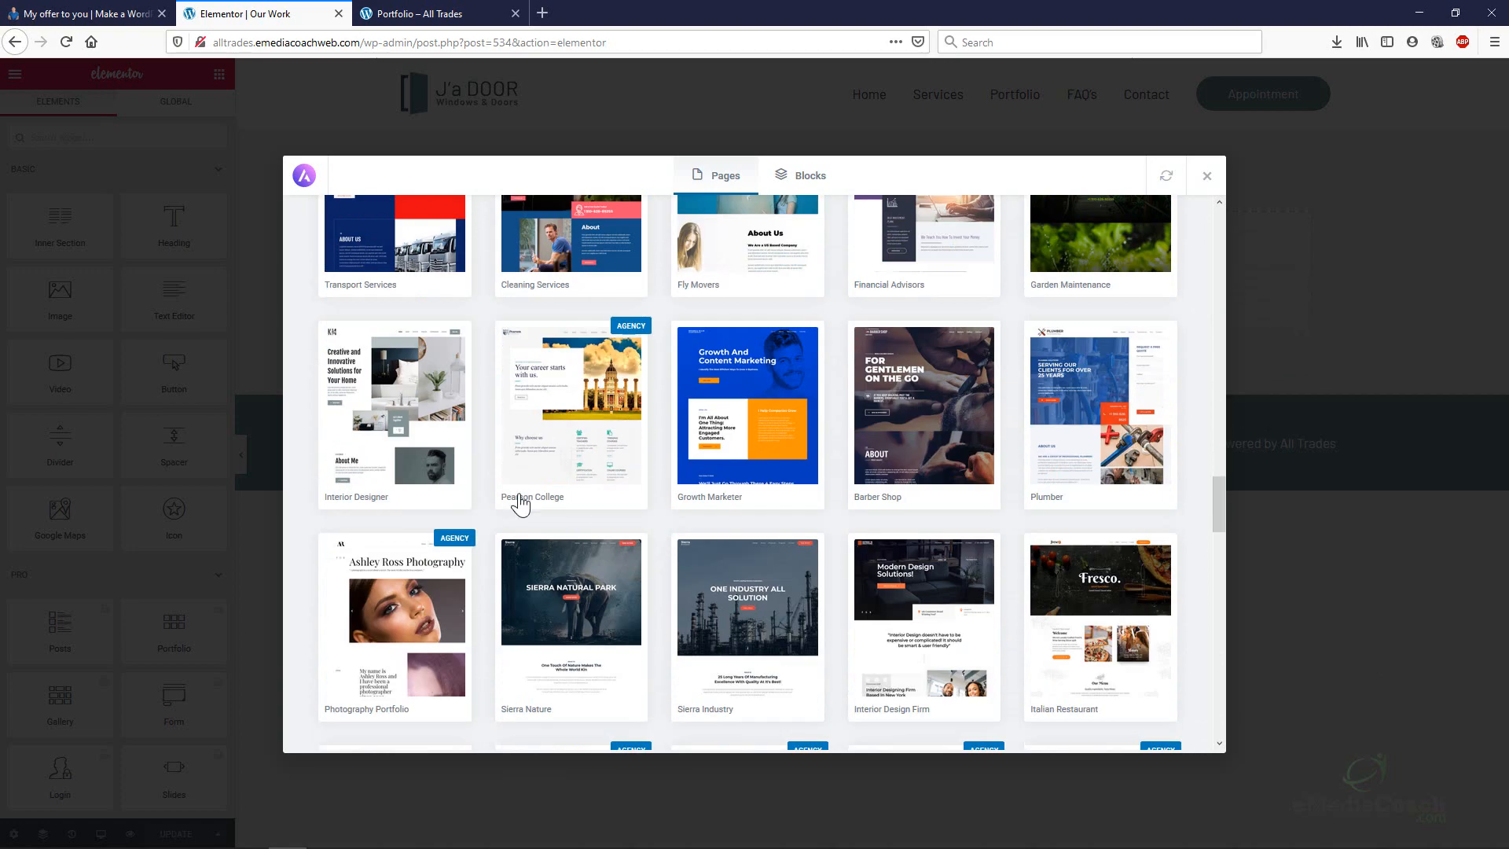
Preview the Interior Designer kit's Services template and import it into Our Work.
click(388, 413)
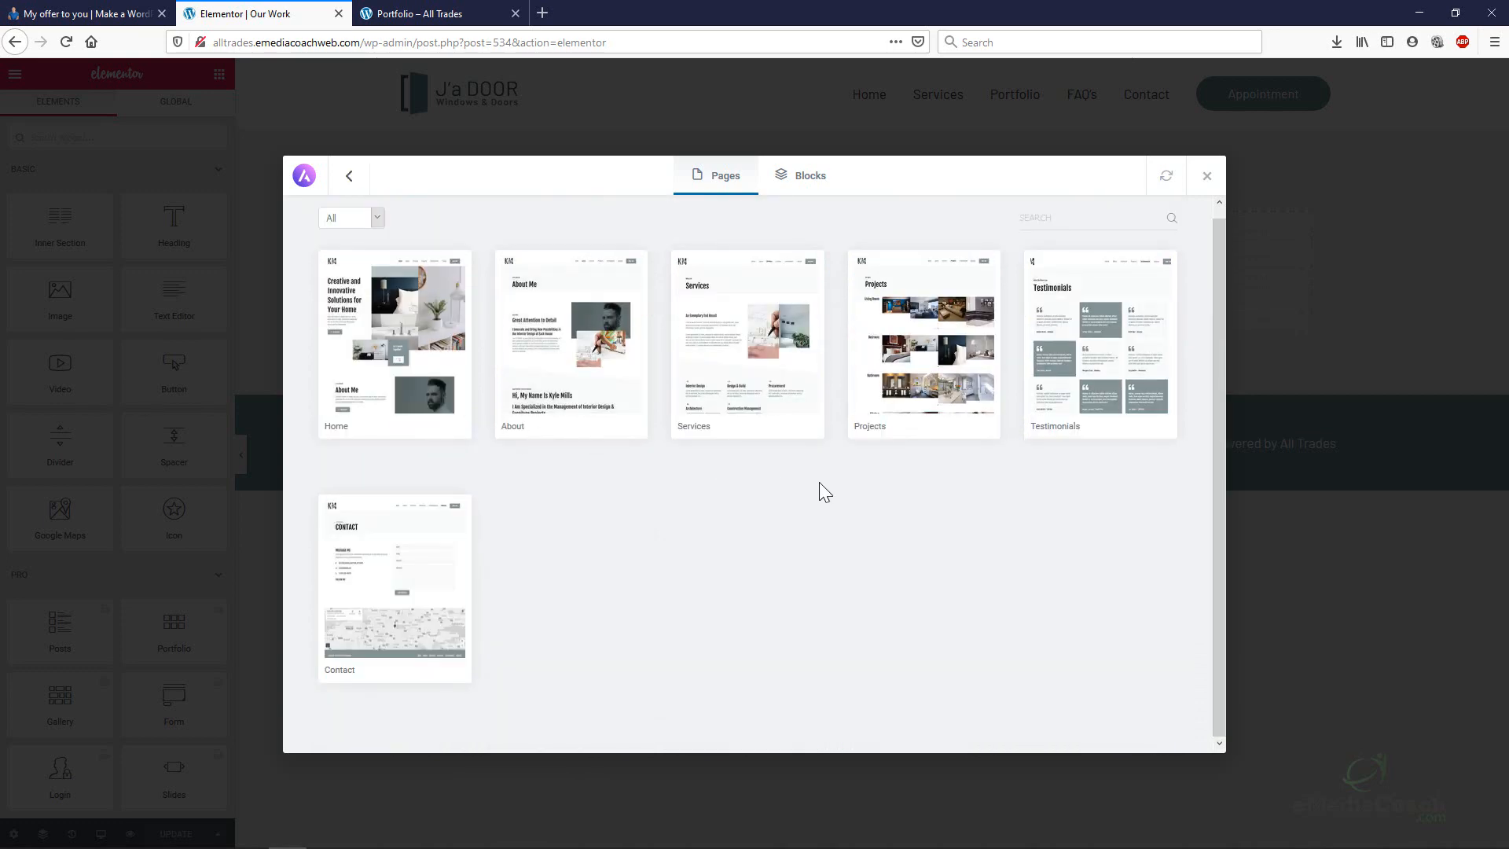
click(772, 347)
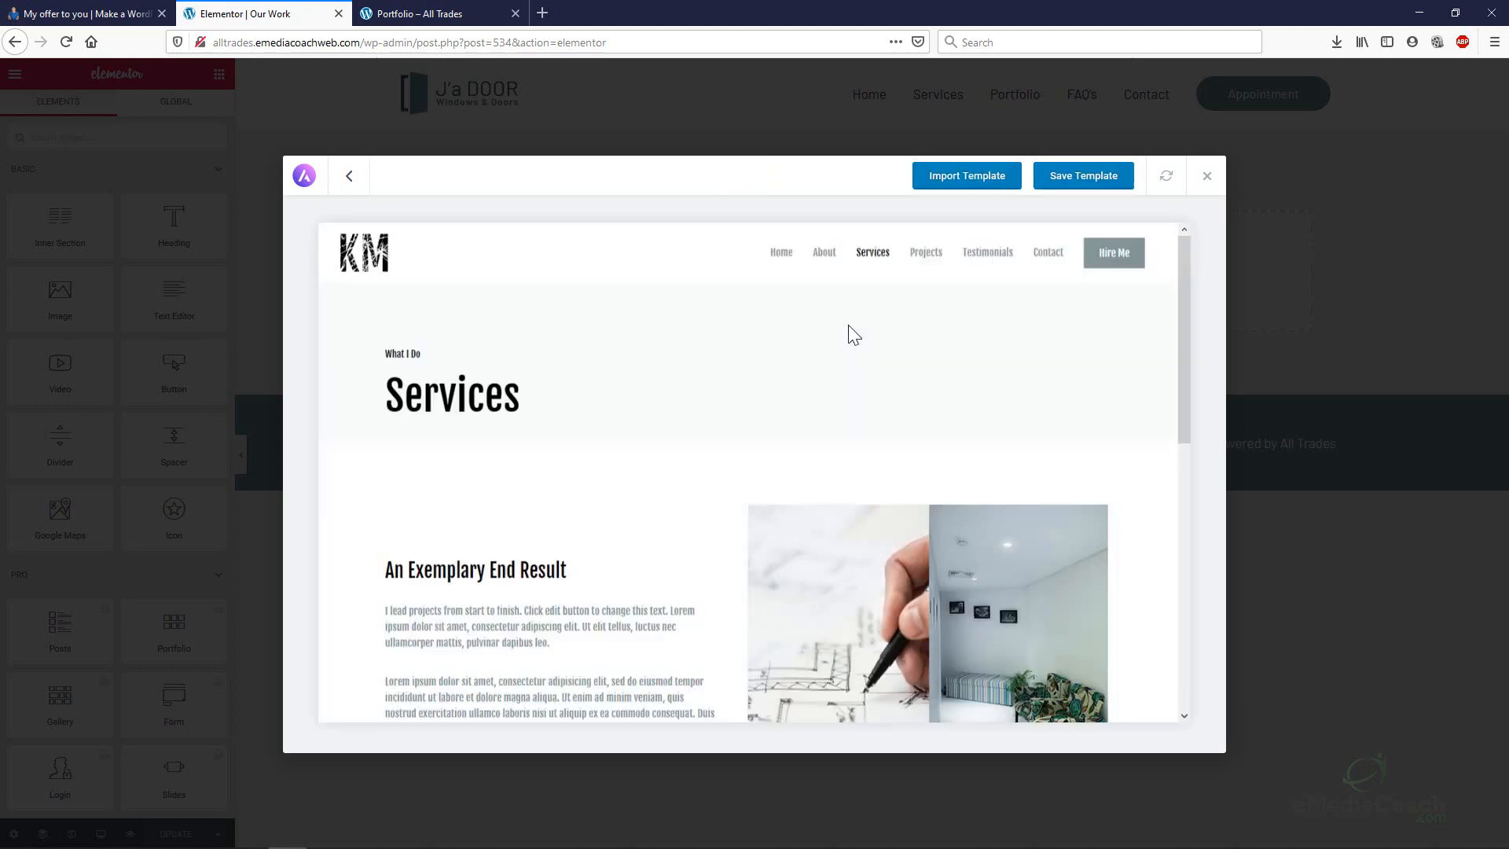
scroll(847, 324, down, 5)
scroll(833, 318, down, 2)
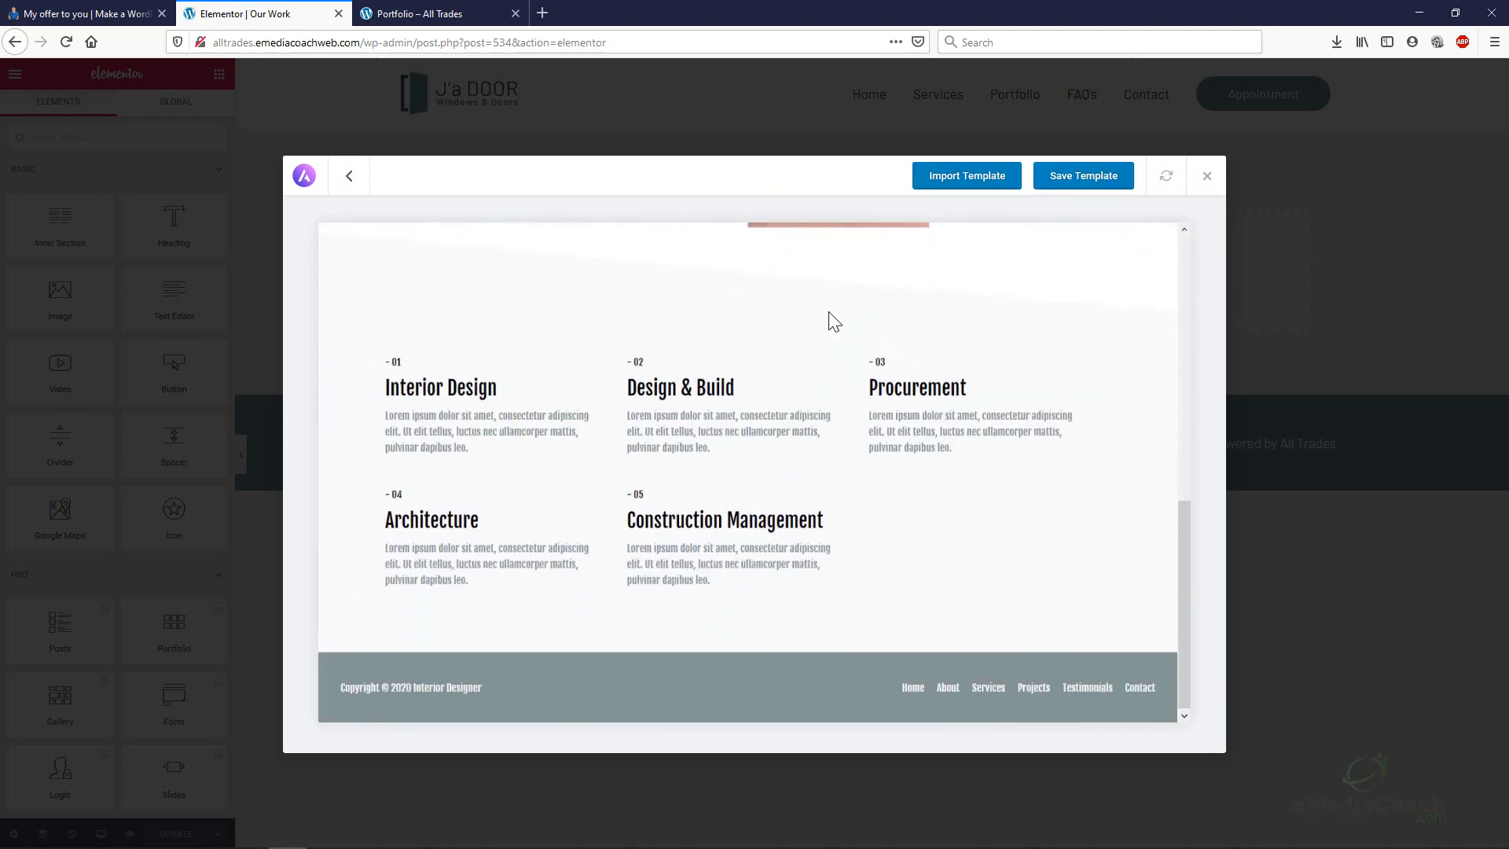
scroll(827, 312, up, 7)
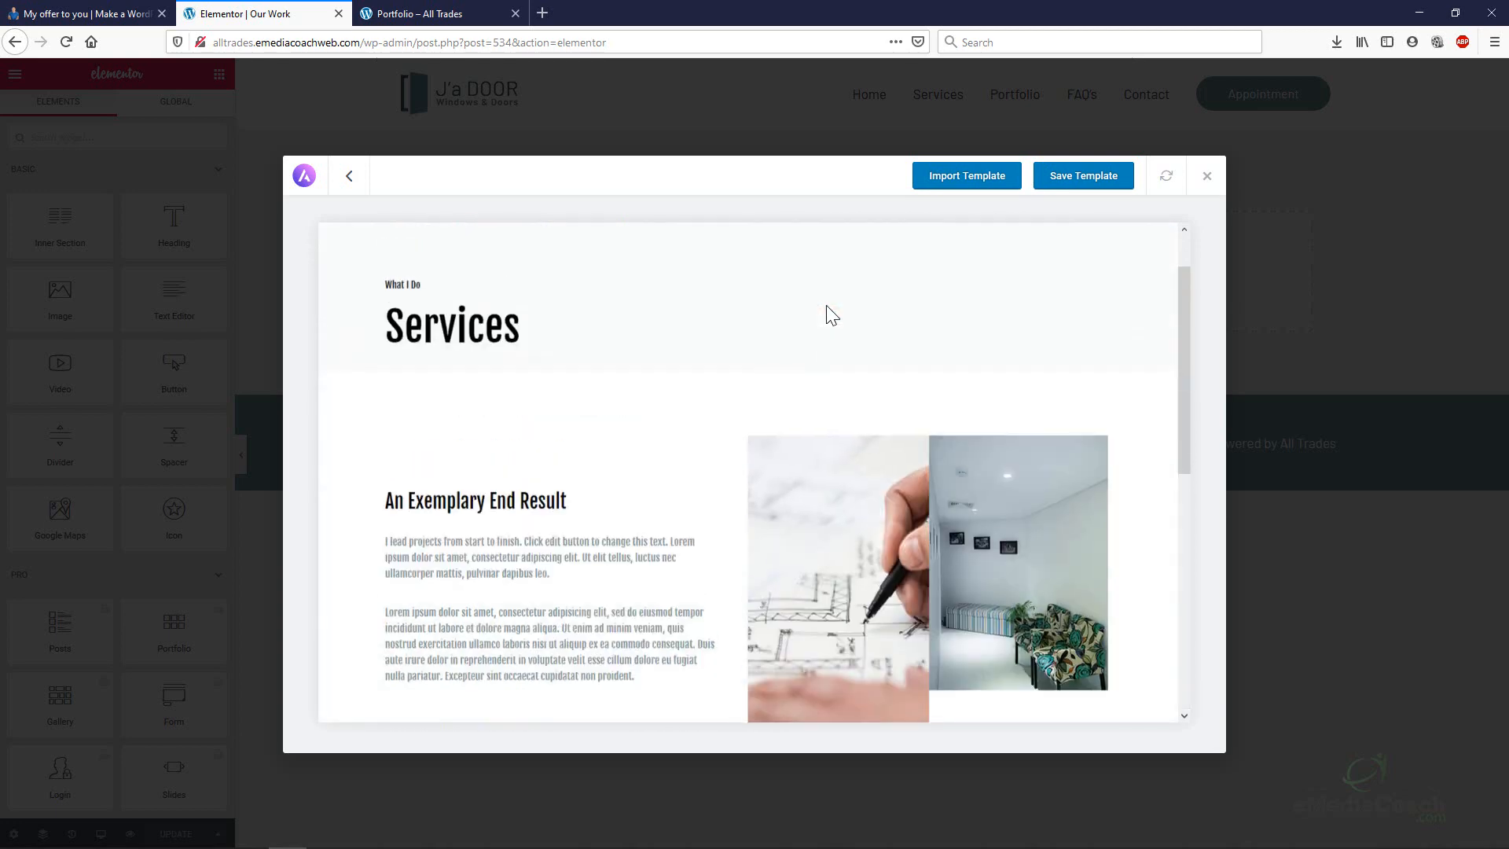
click(998, 189)
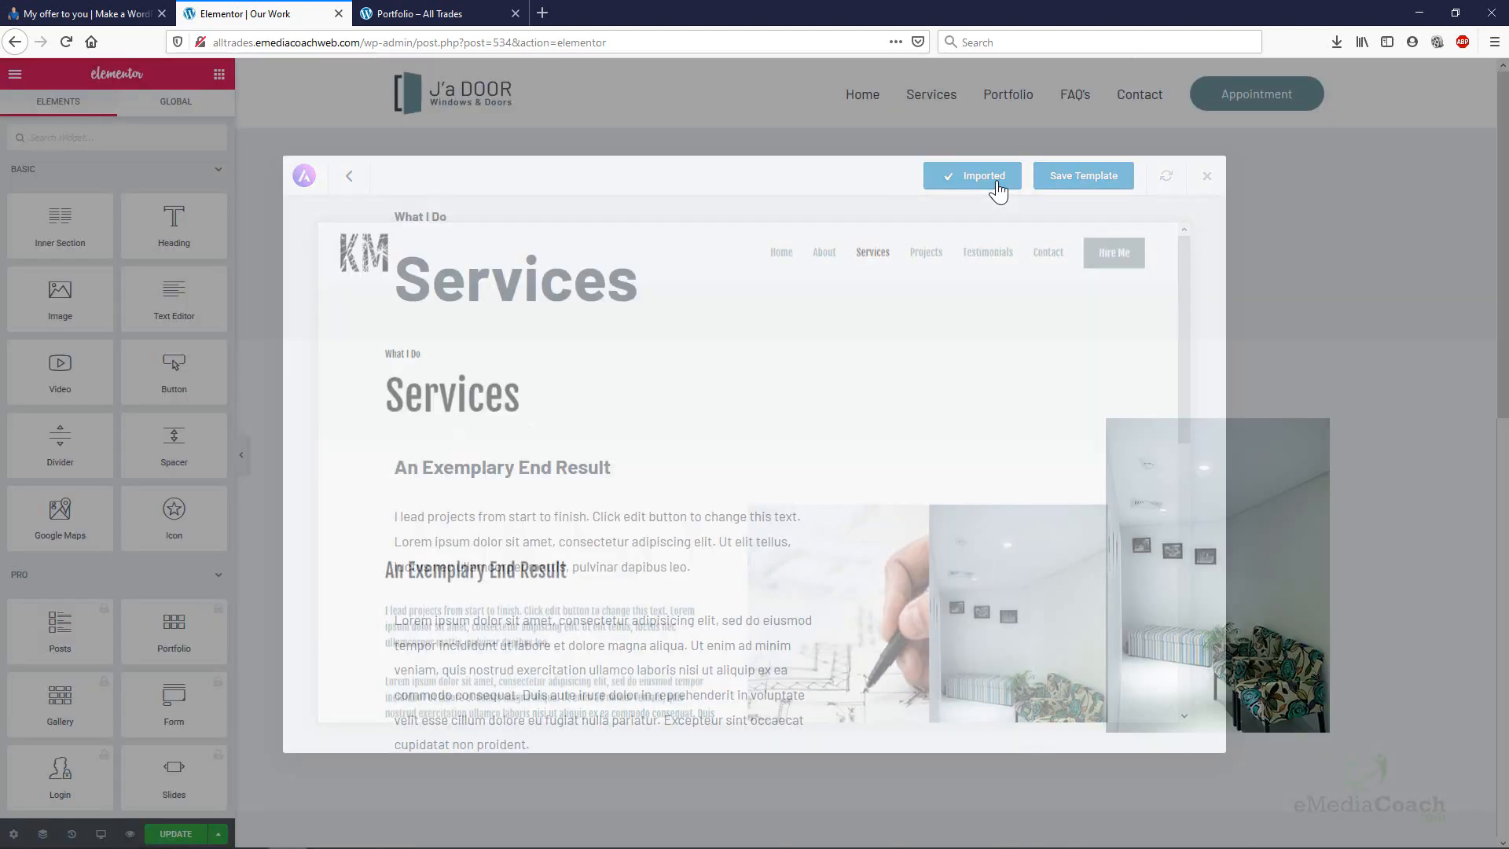
Delete the What I Do / Services heading section and reopen the Astra template library.
scroll(834, 196, down, 1)
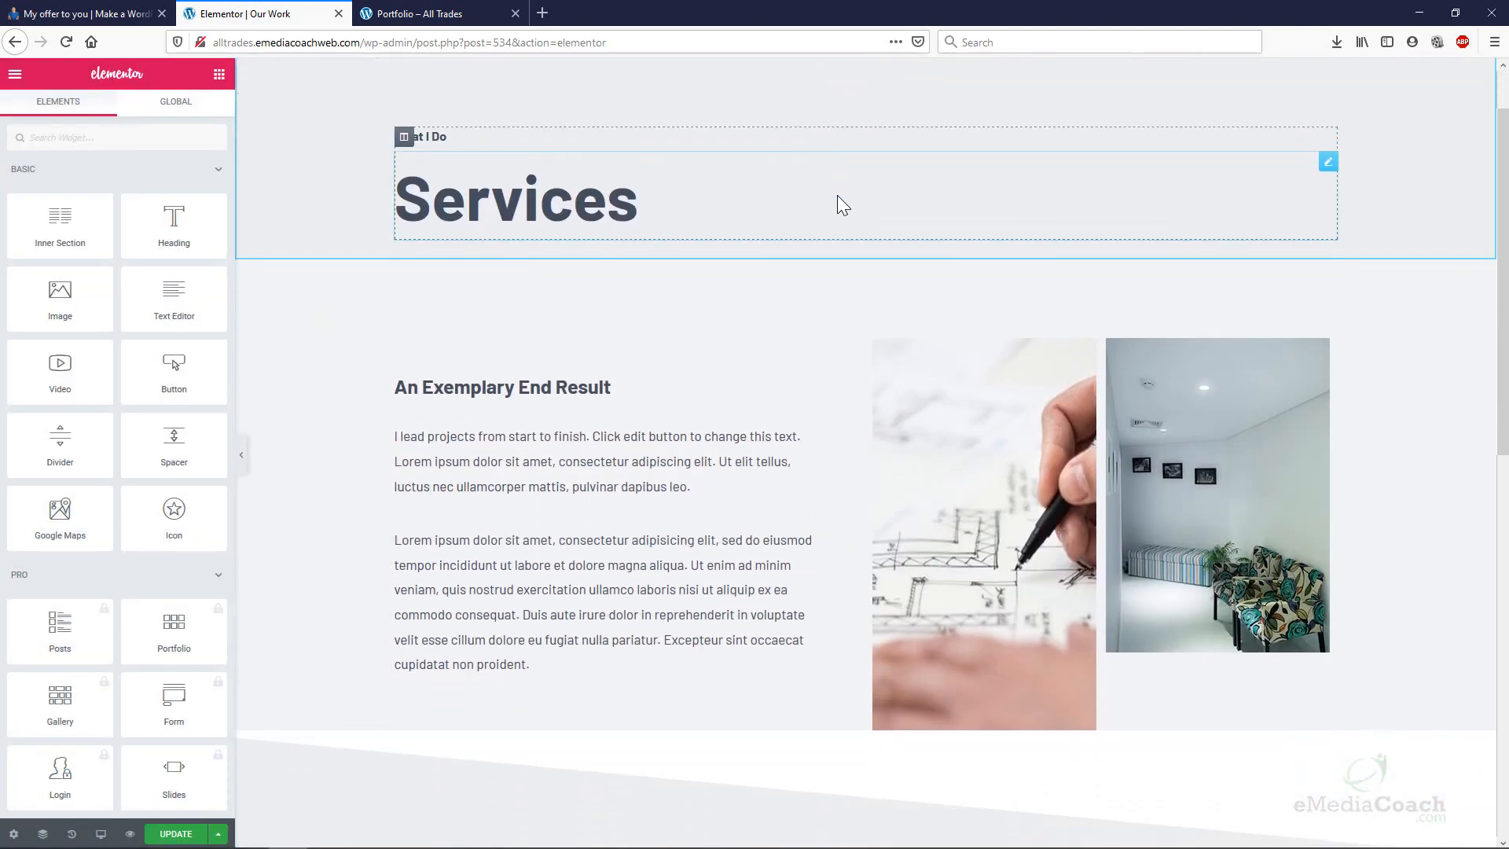
scroll(837, 195, up, 1)
scroll(889, 322, down, 11)
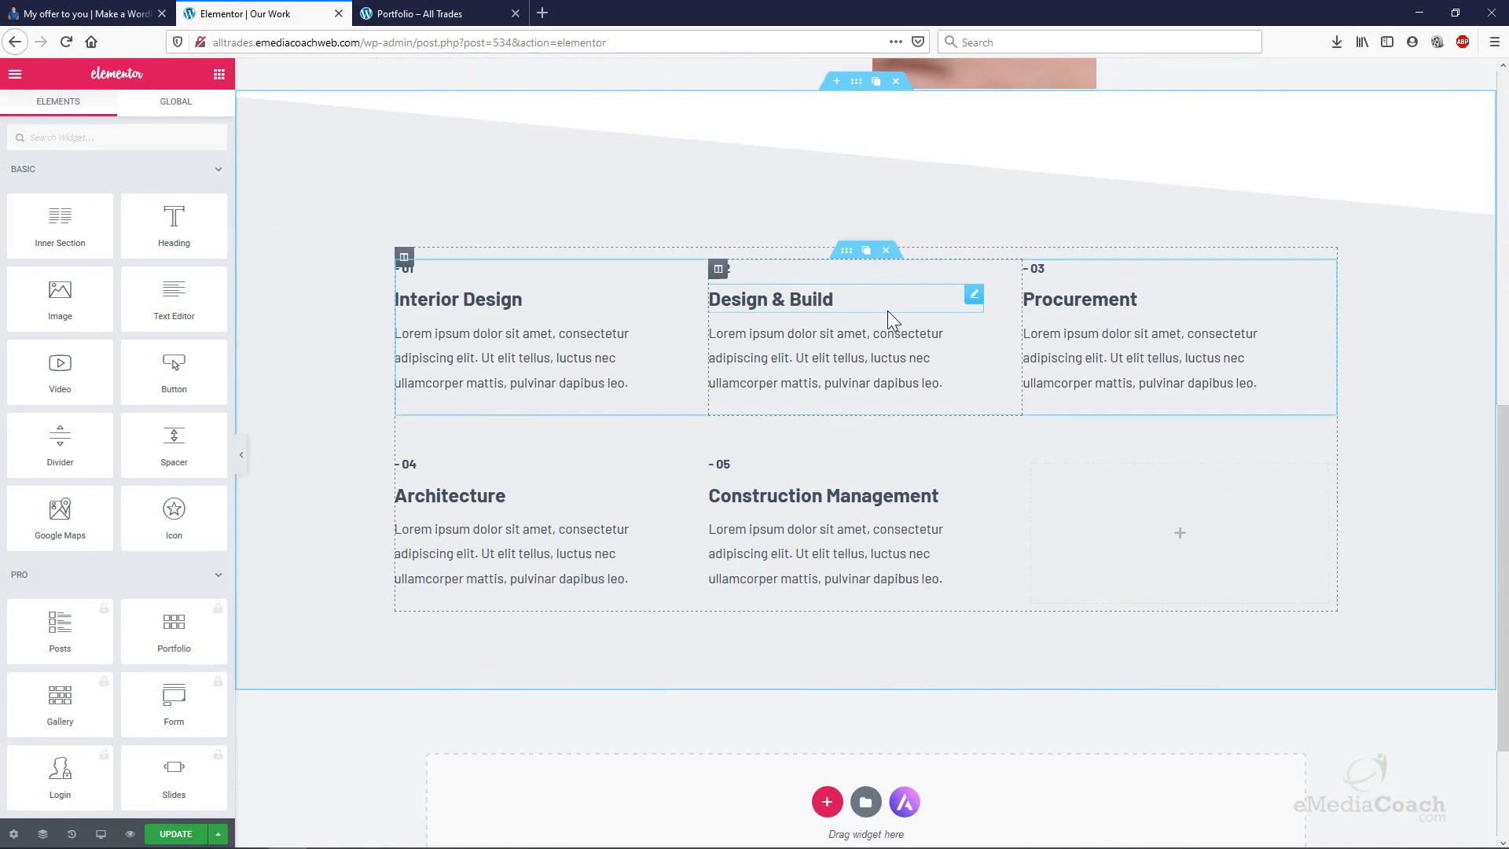
scroll(890, 307, up, 9)
scroll(885, 306, up, 2)
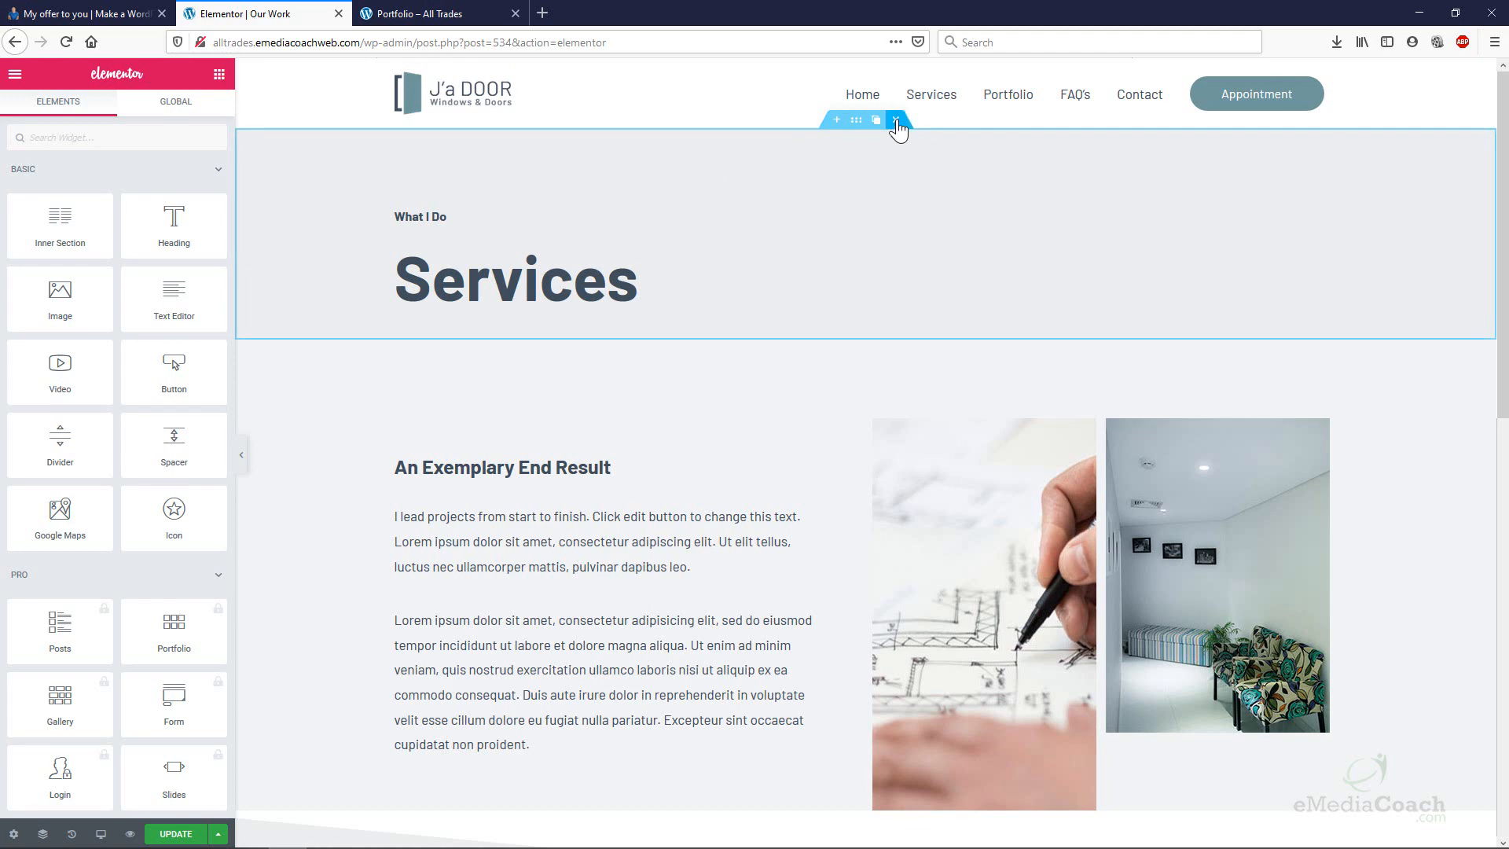
click(895, 119)
scroll(814, 234, down, 8)
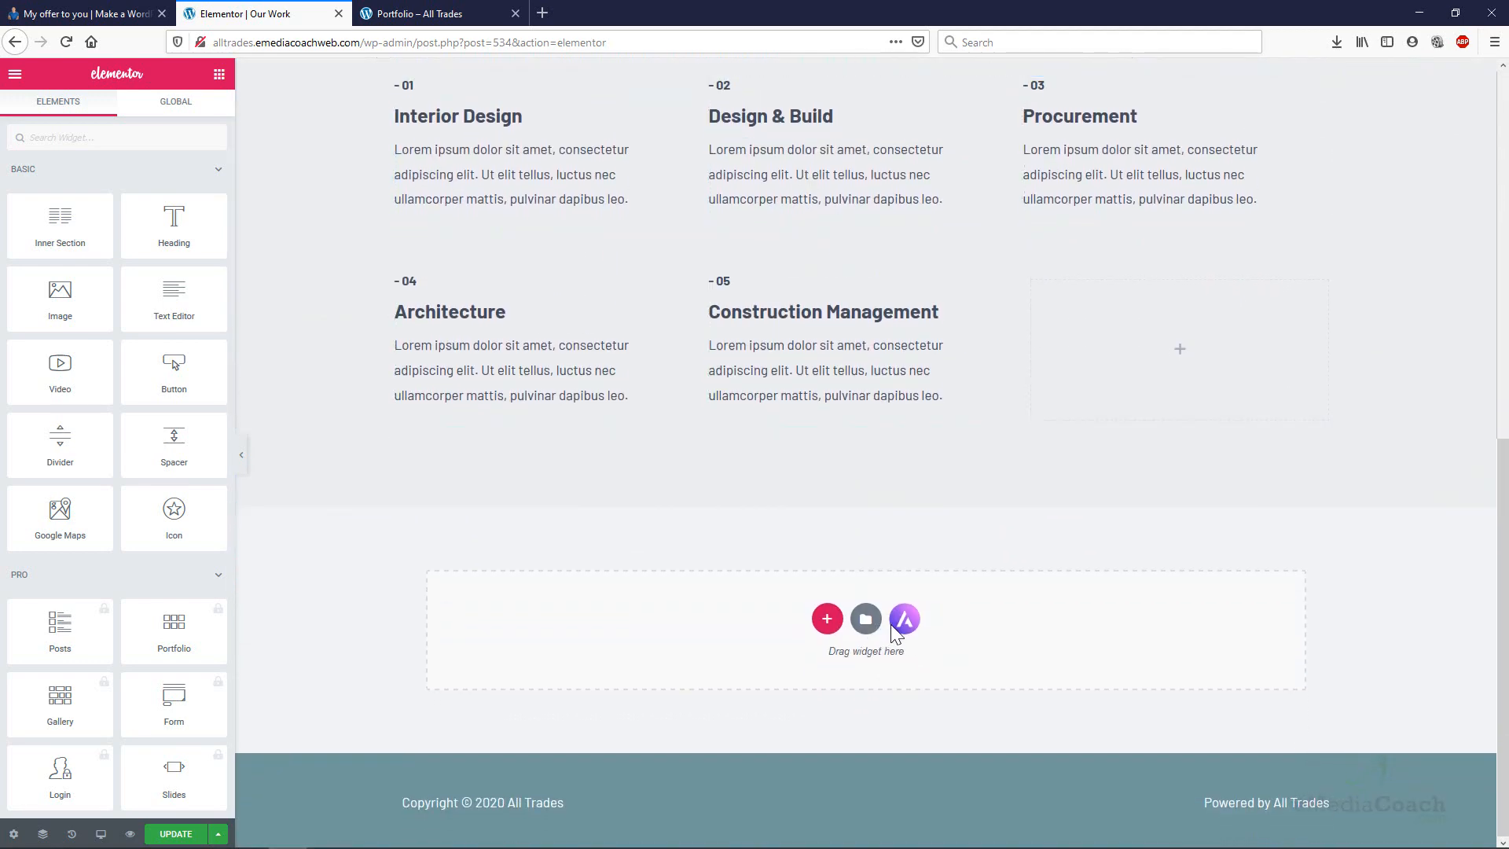
click(904, 620)
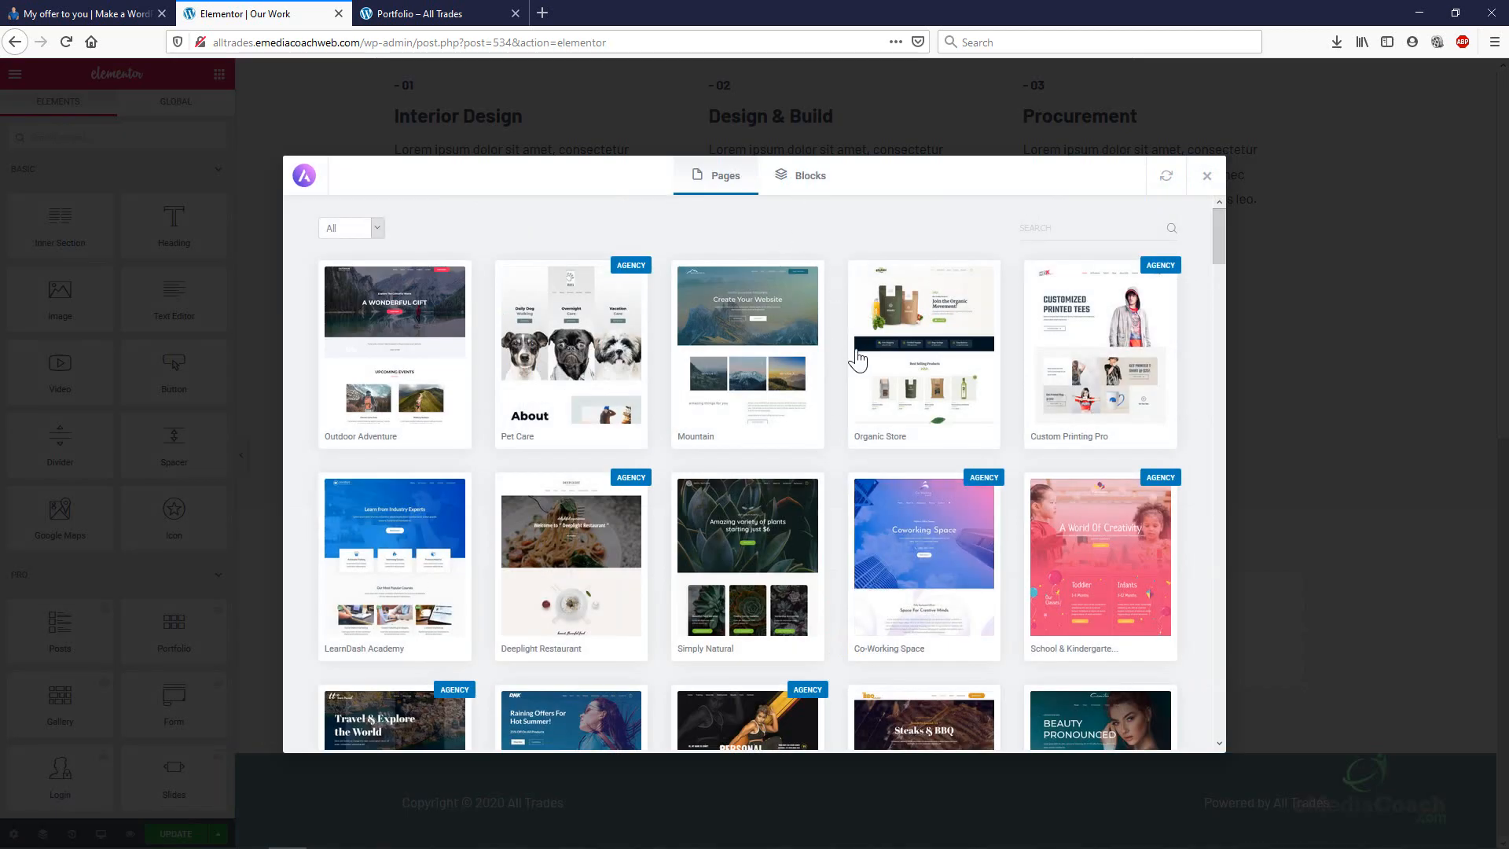
From the Blocks tab, import the grey Our Clients block with six company logos.
click(822, 187)
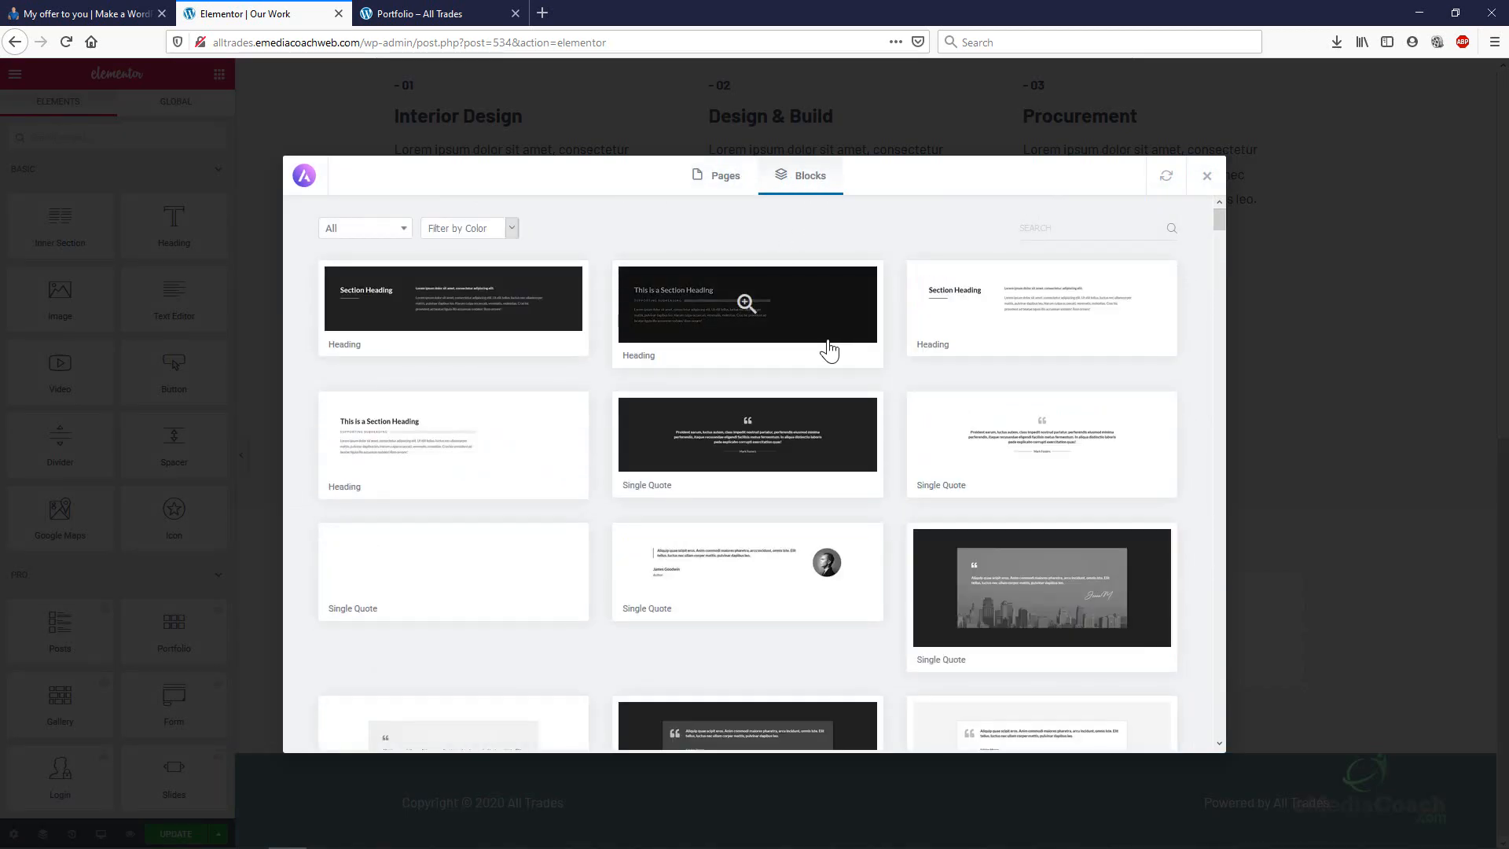
scroll(833, 349, down, 10)
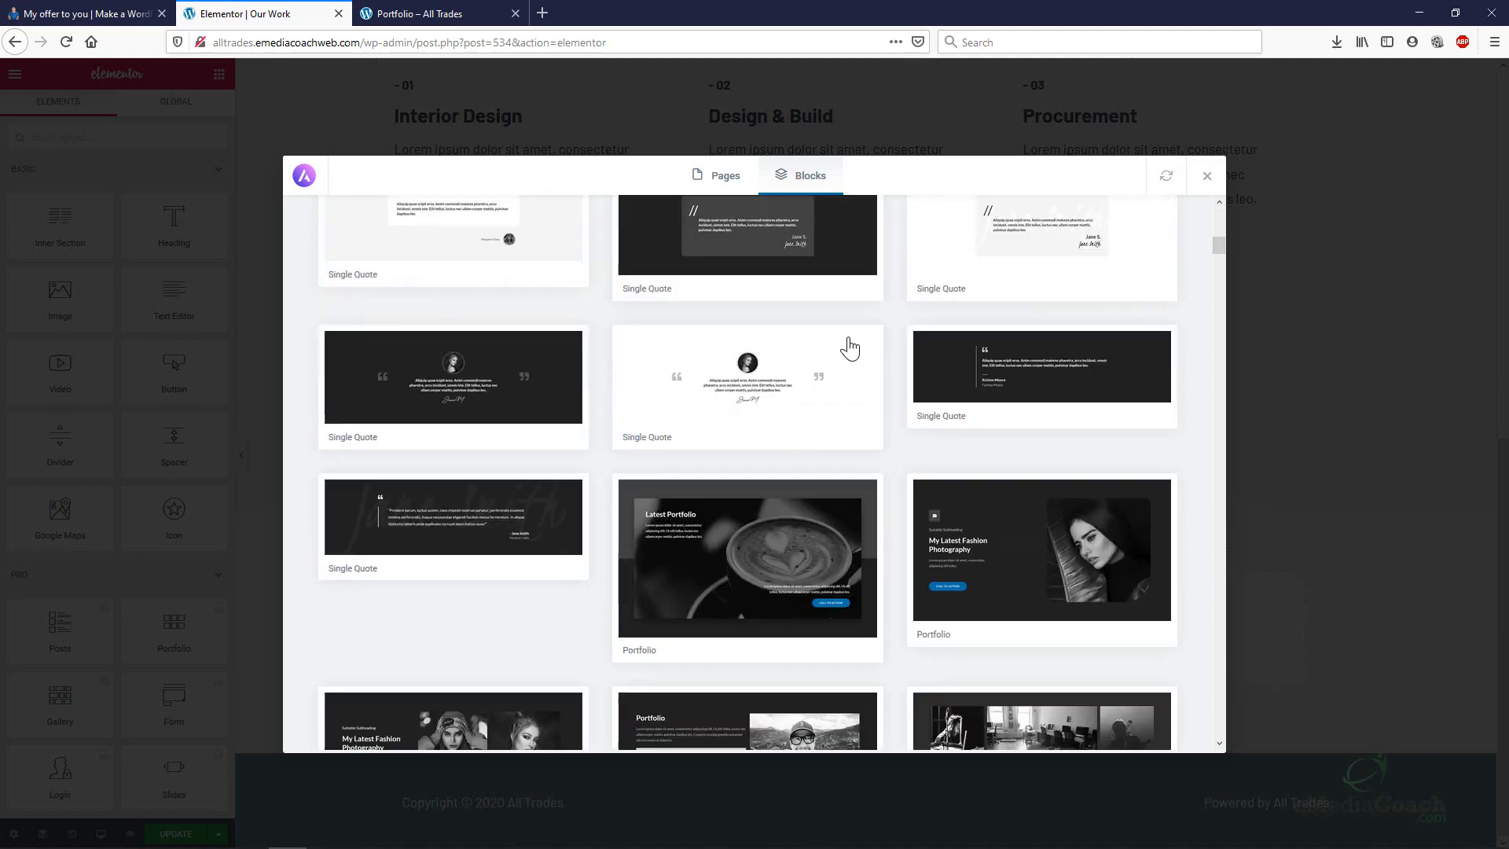
scroll(849, 348, down, 10)
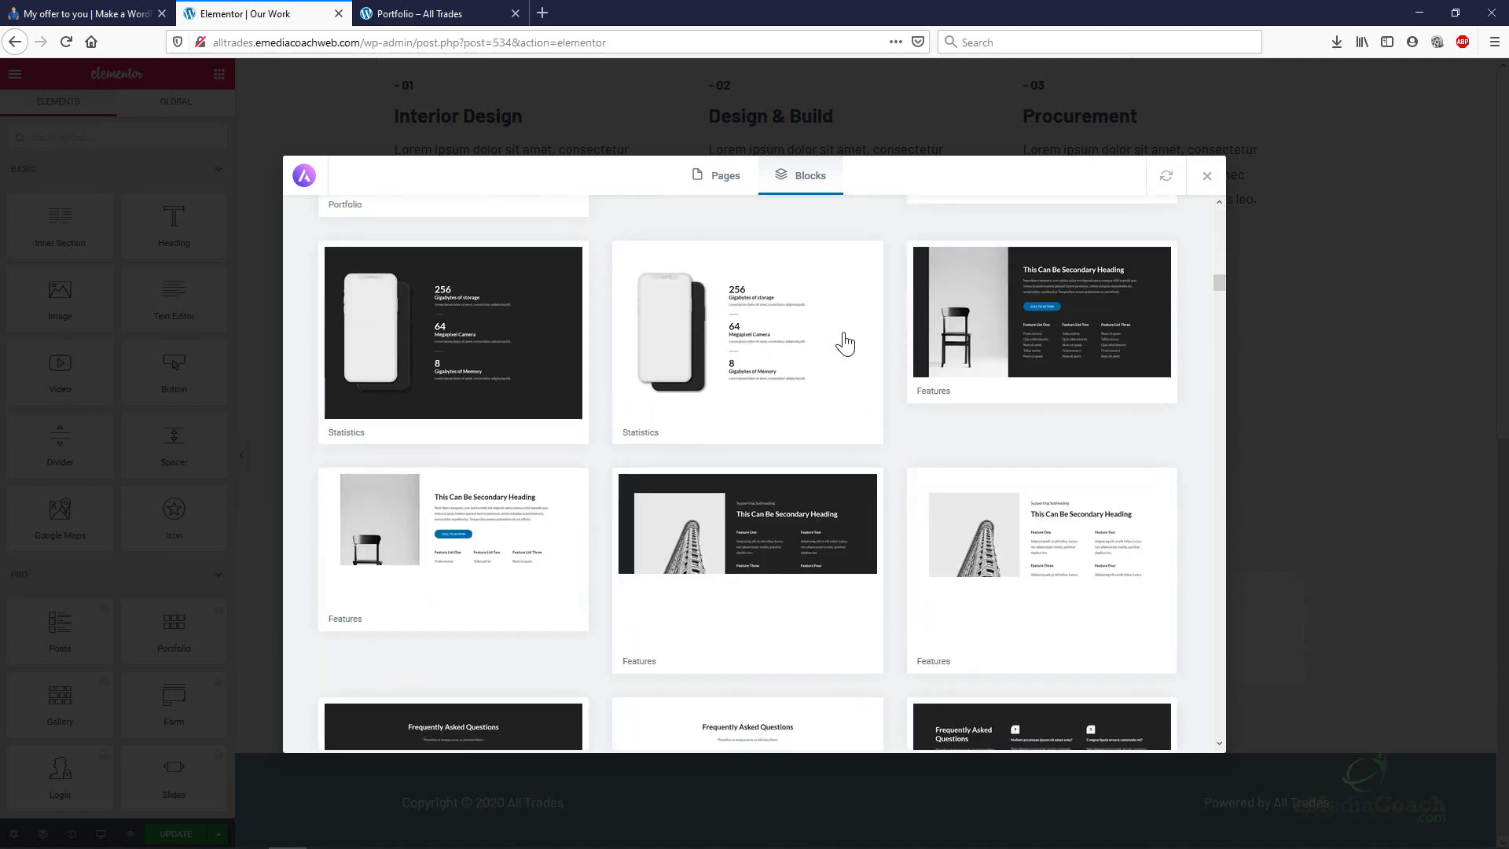
scroll(845, 343, down, 10)
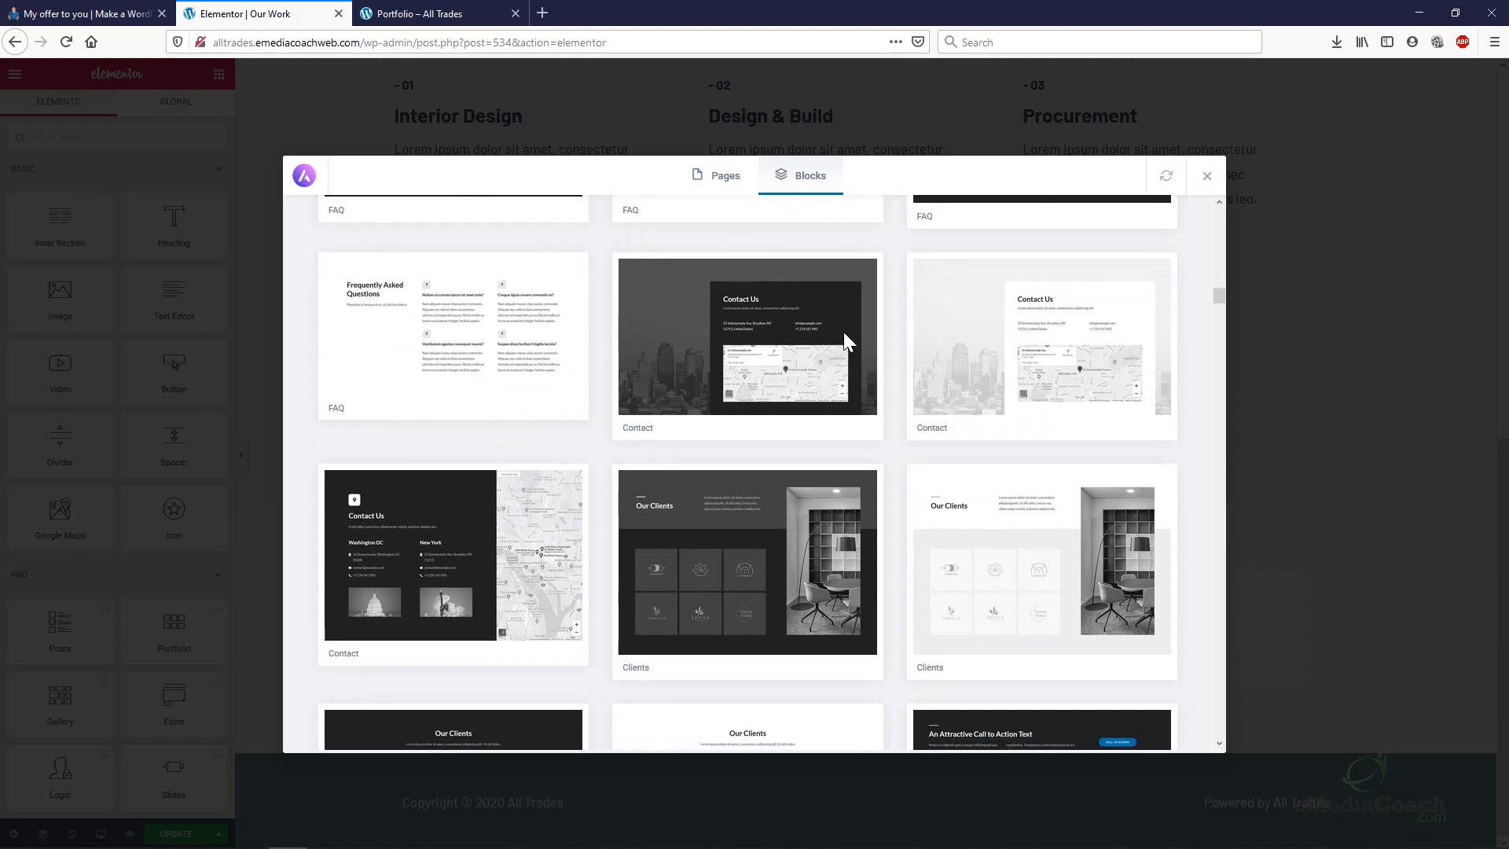
scroll(844, 336, down, 5)
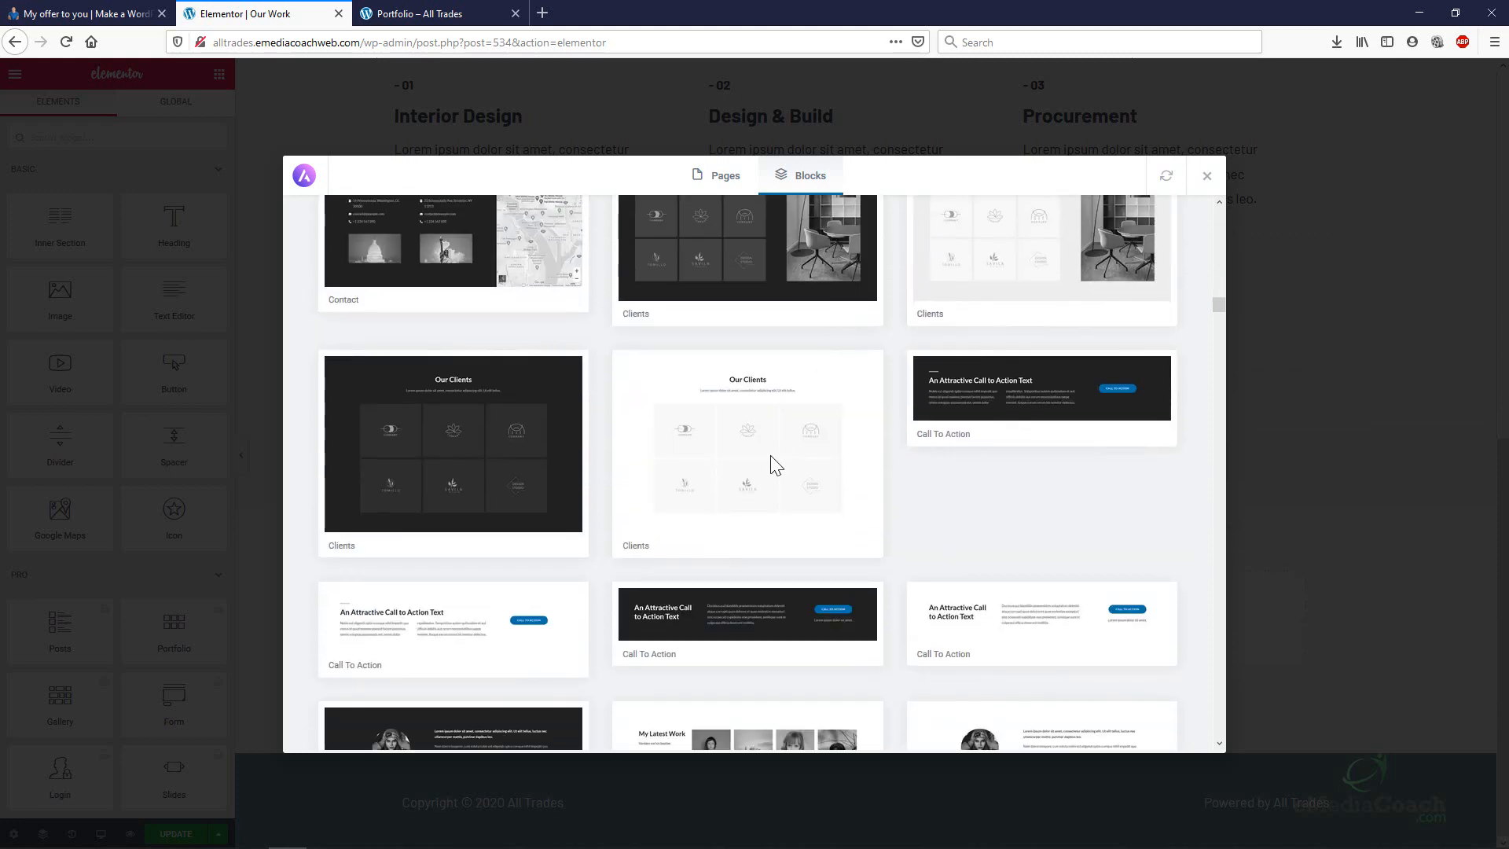
scroll(754, 503, down, 5)
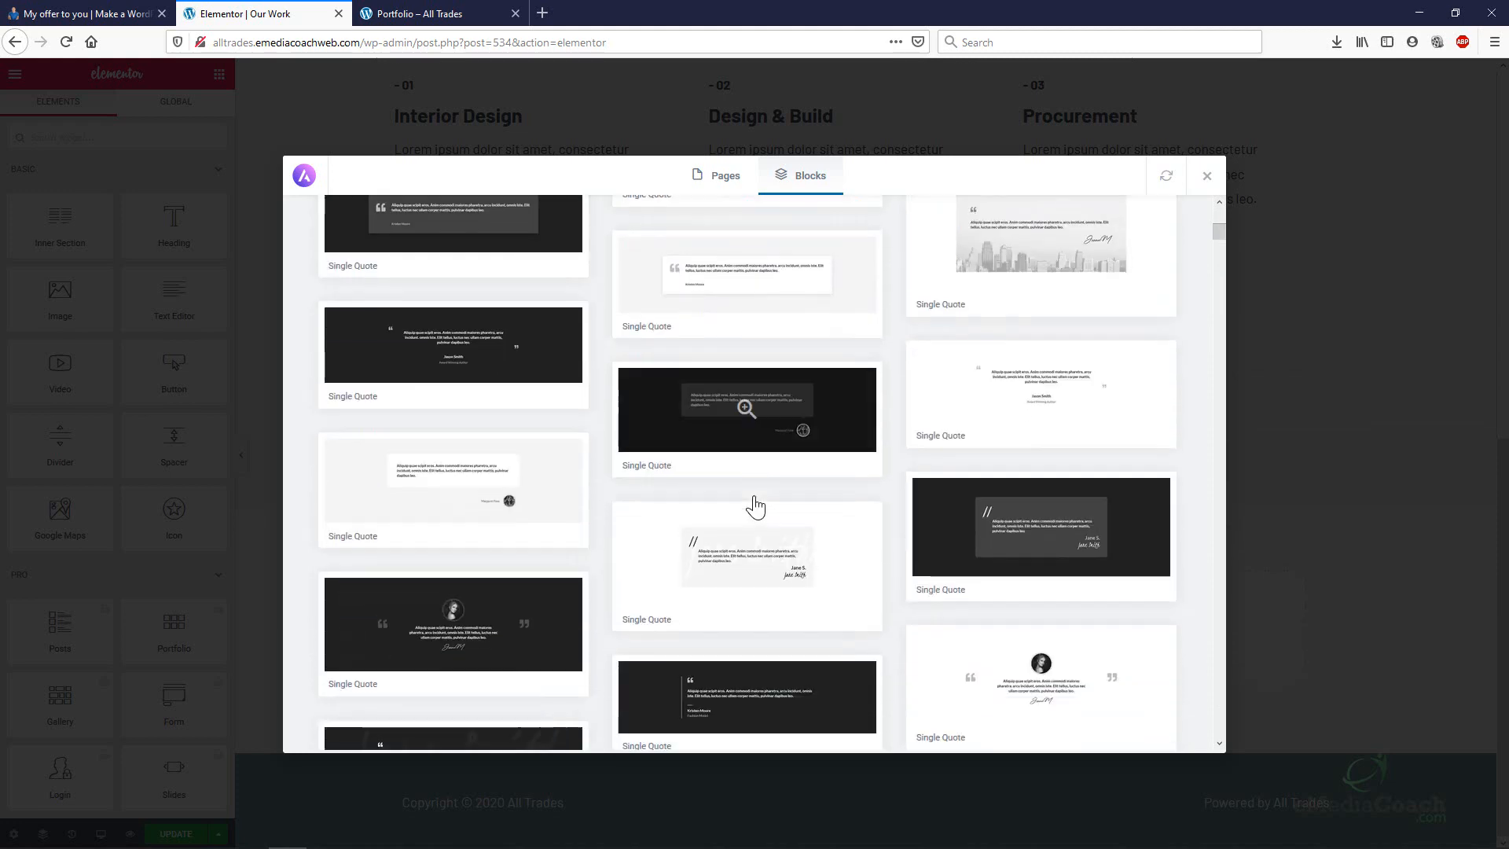
scroll(755, 503, down, 10)
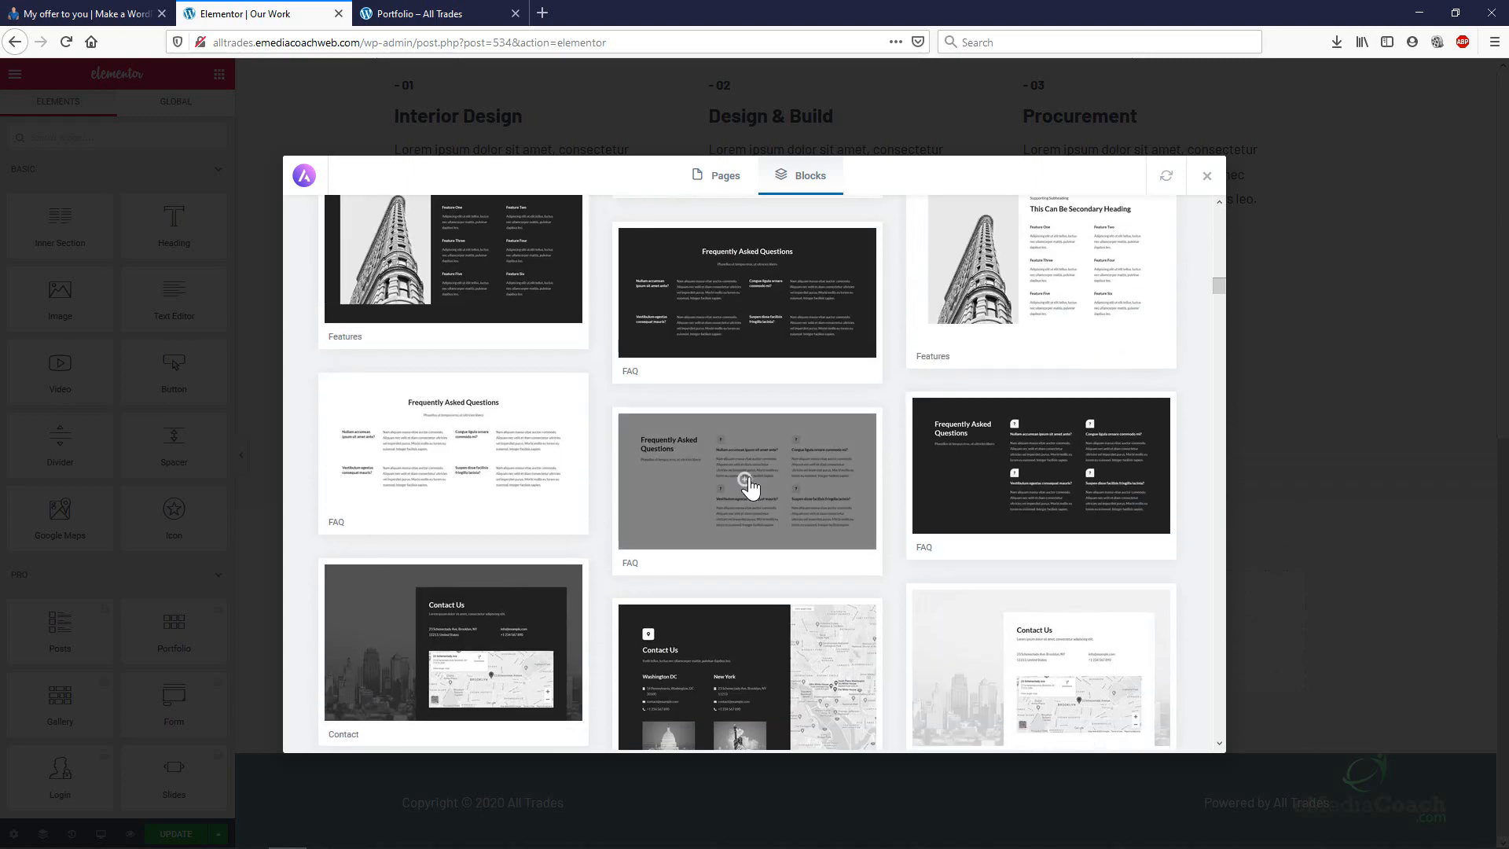
scroll(751, 488, down, 10)
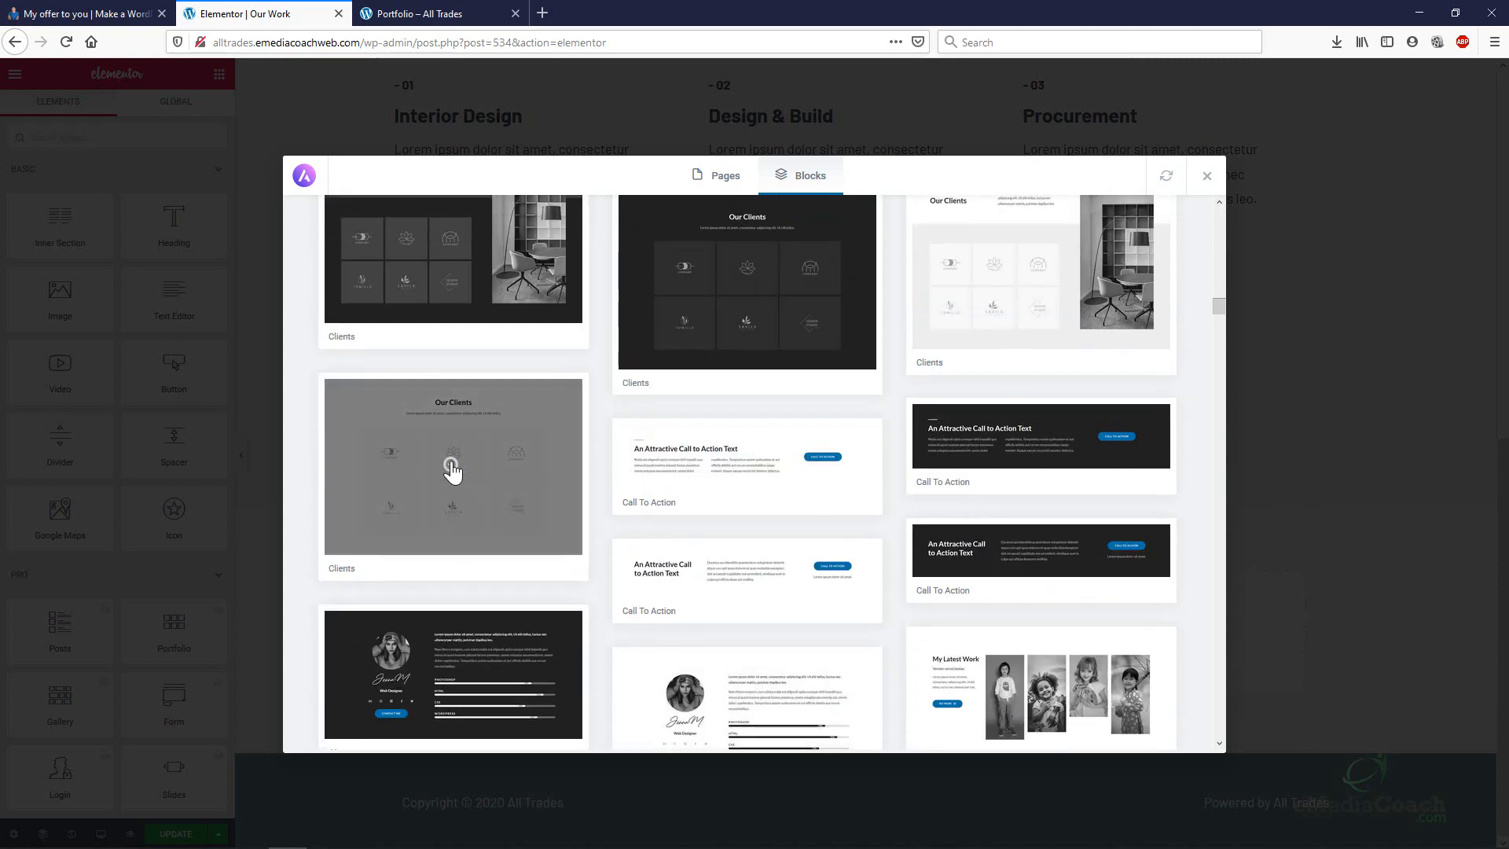
click(451, 468)
scroll(864, 443, down, 2)
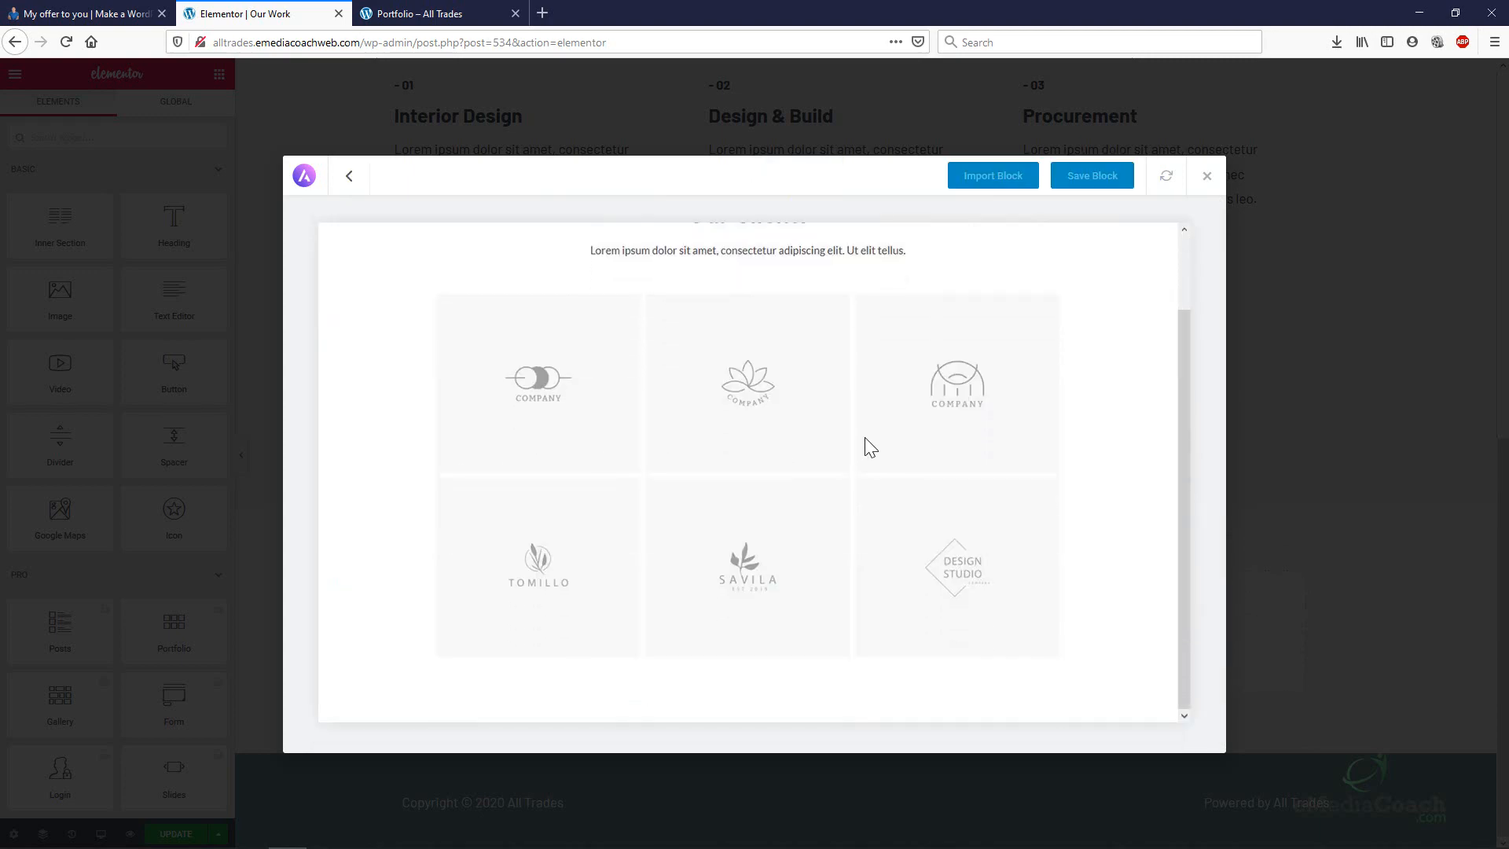
scroll(865, 443, up, 2)
scroll(668, 377, down, 1)
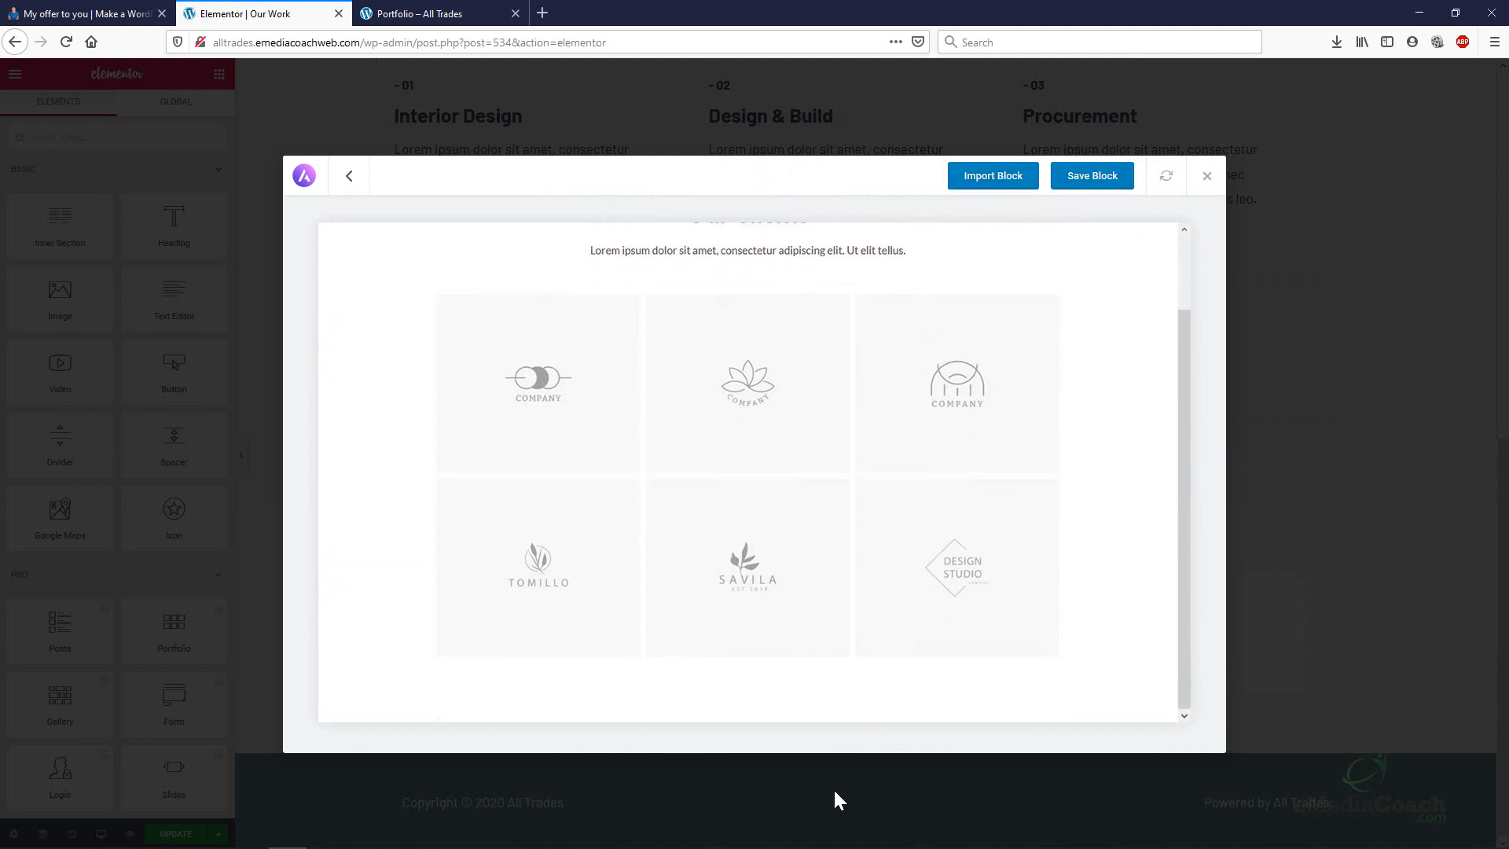
click(968, 187)
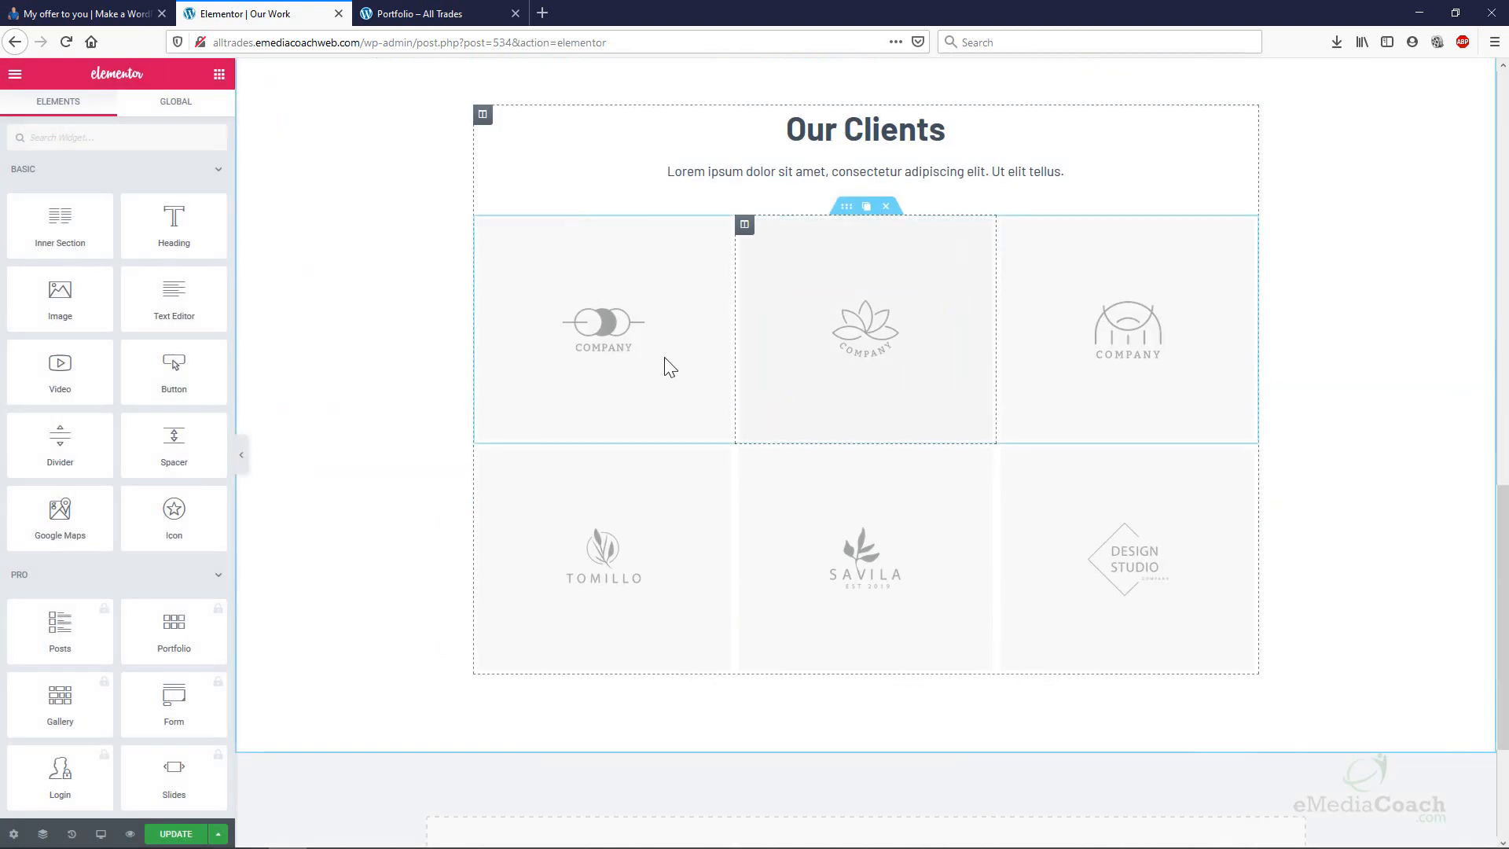
Drag the first logo row up under the Exemplary End Result text.
click(606, 336)
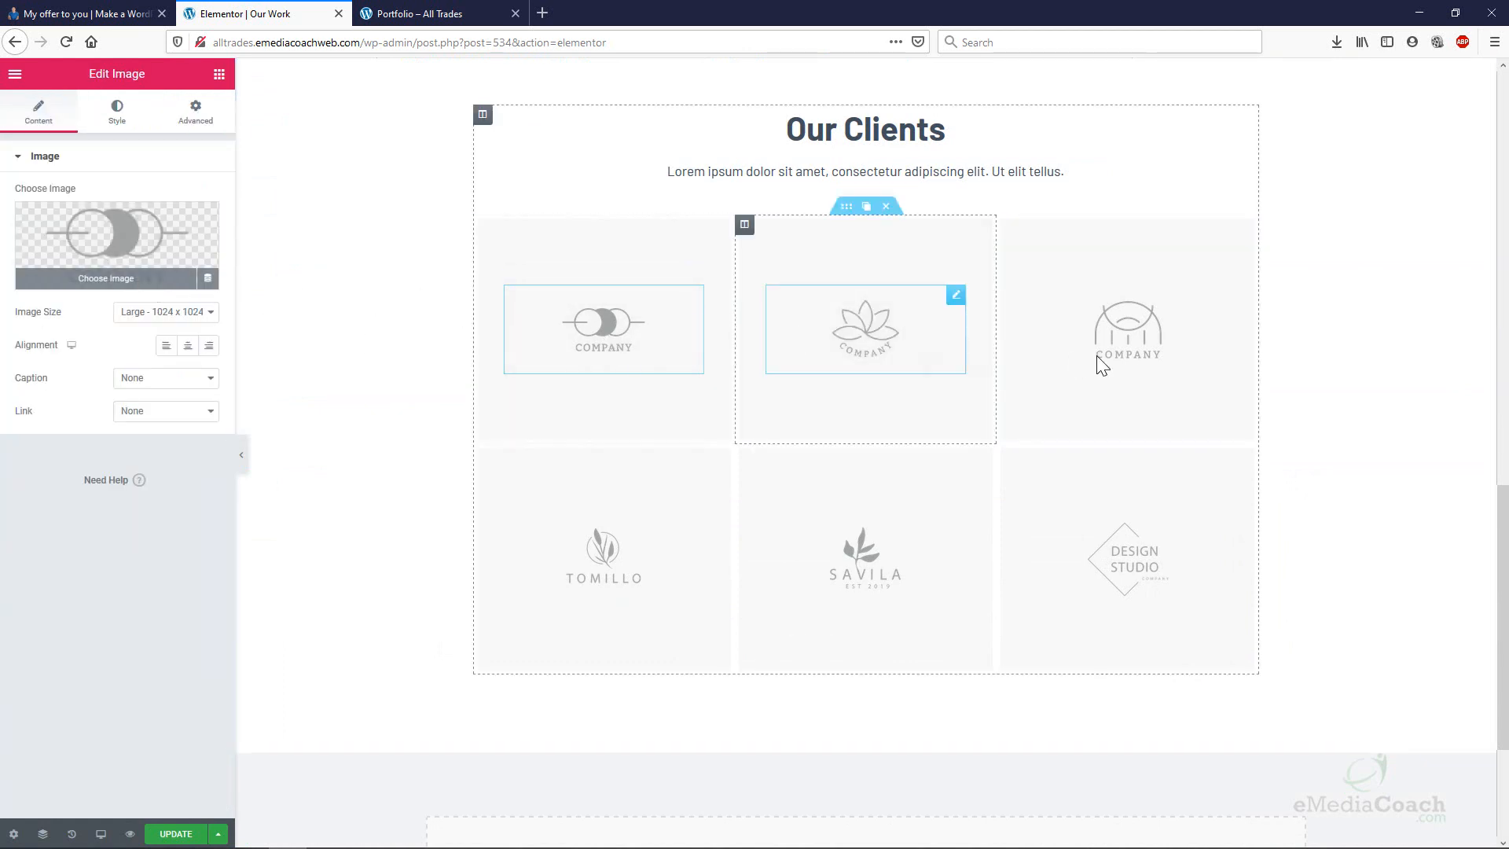
scroll(1085, 353, up, 4)
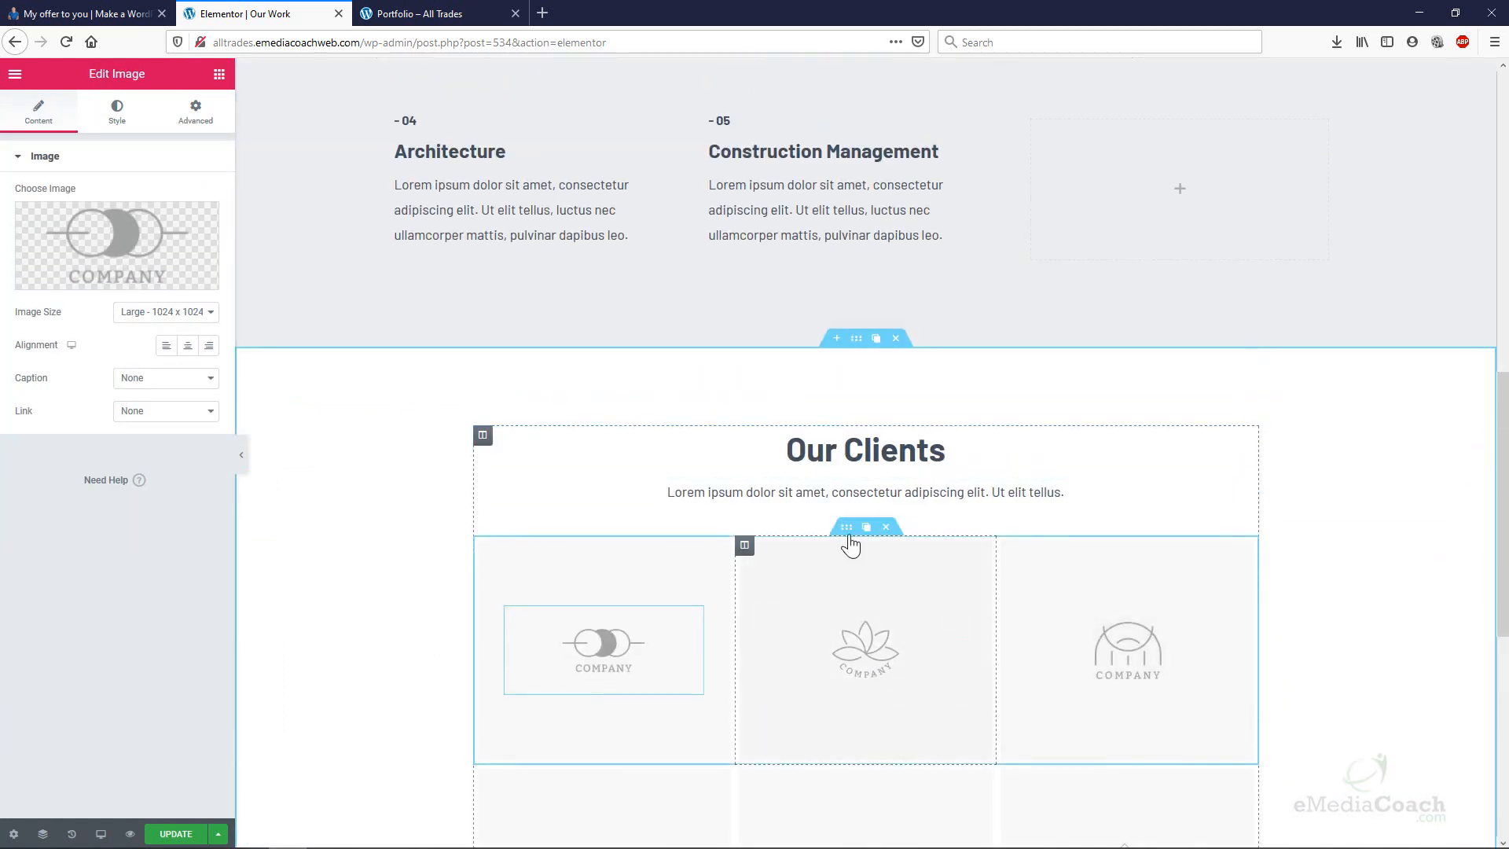
drag(849, 536, 591, 616)
scroll(772, 440, down, 1)
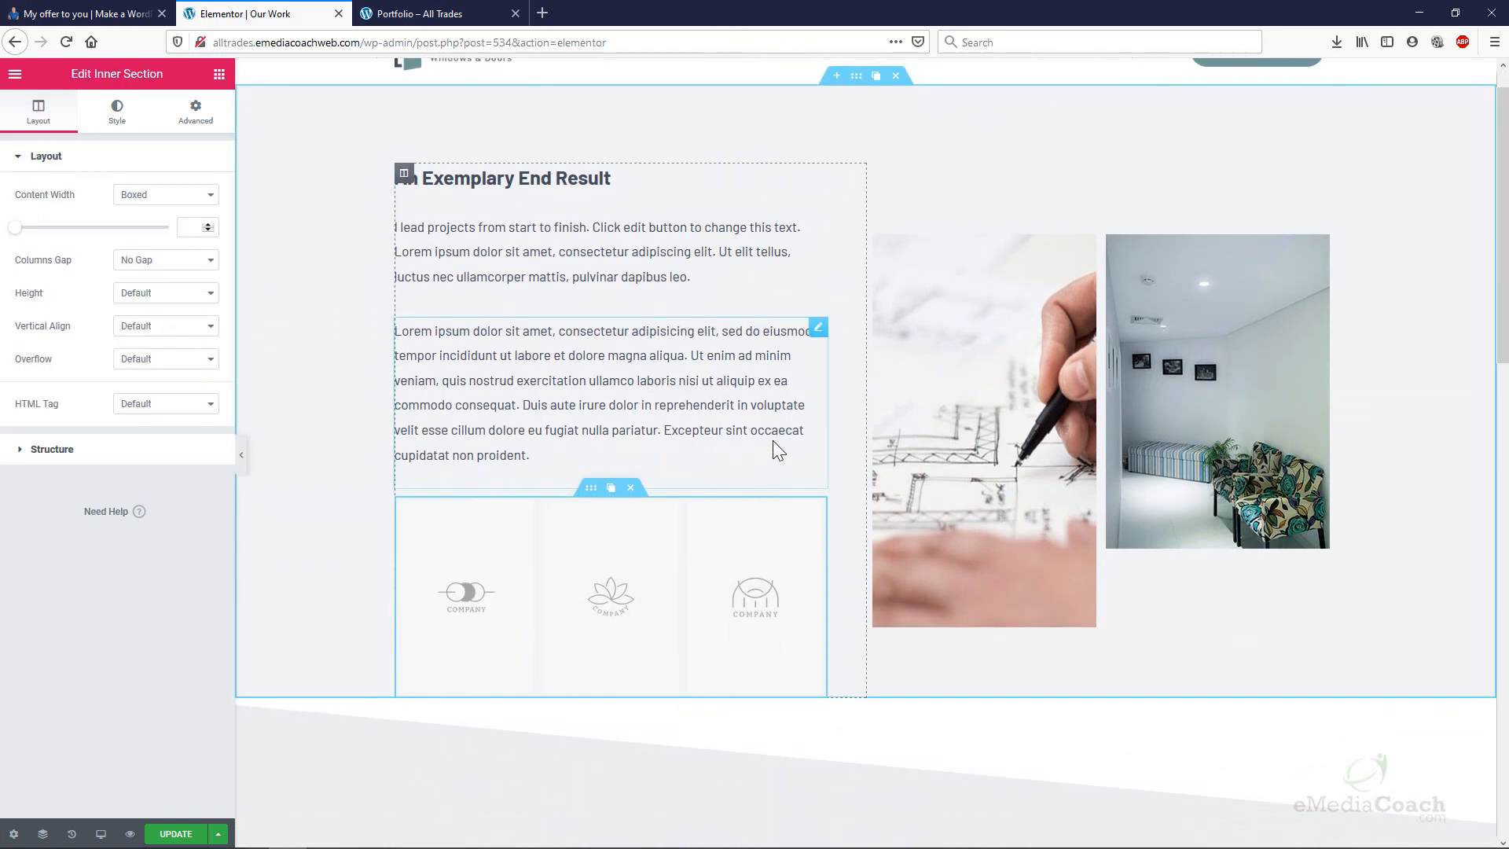
scroll(772, 440, down, 3)
scroll(815, 411, up, 1)
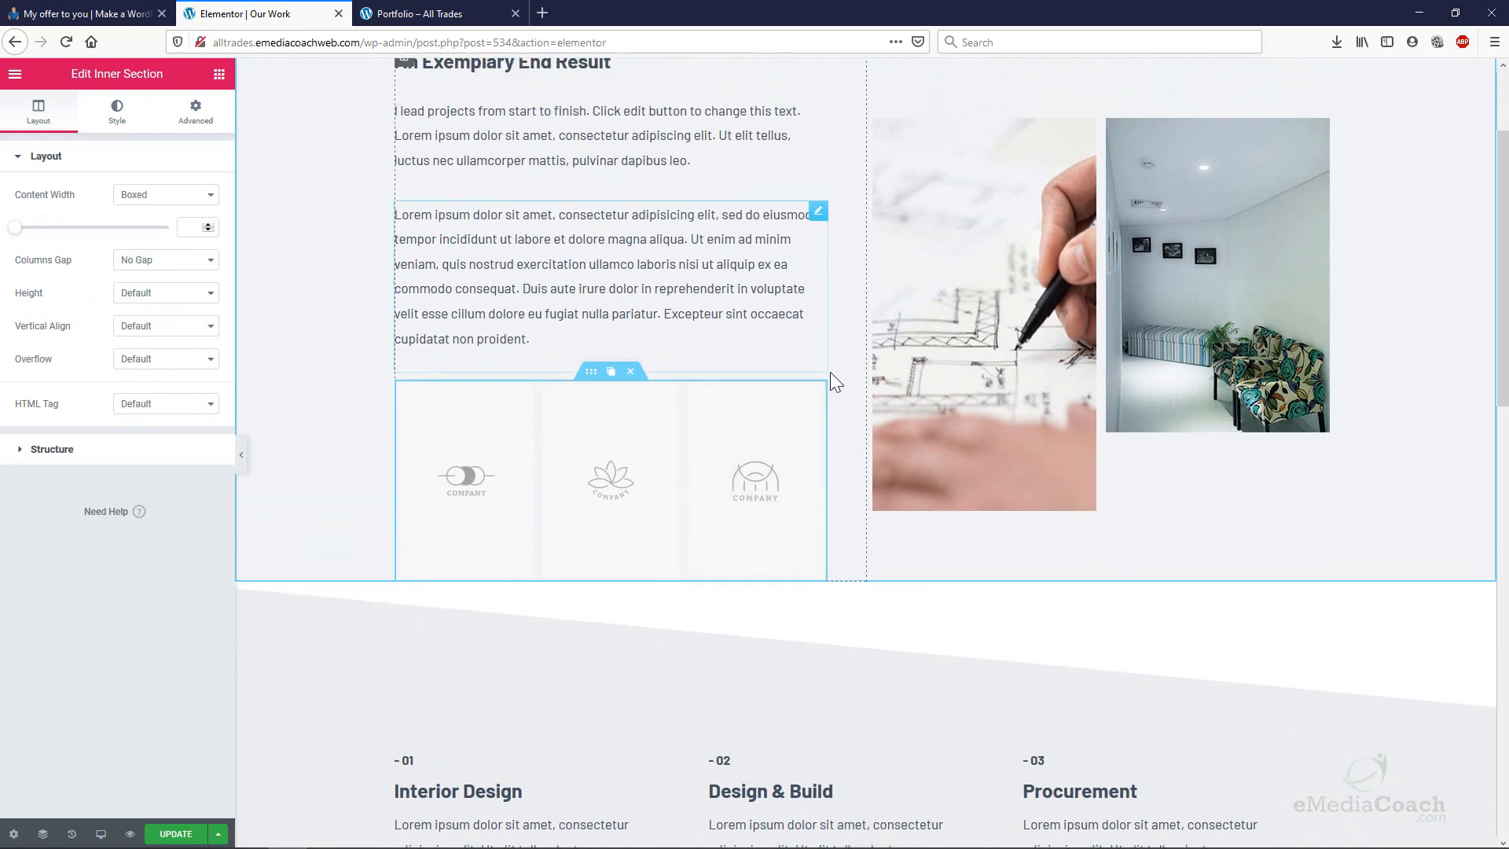
scroll(667, 441, down, 10)
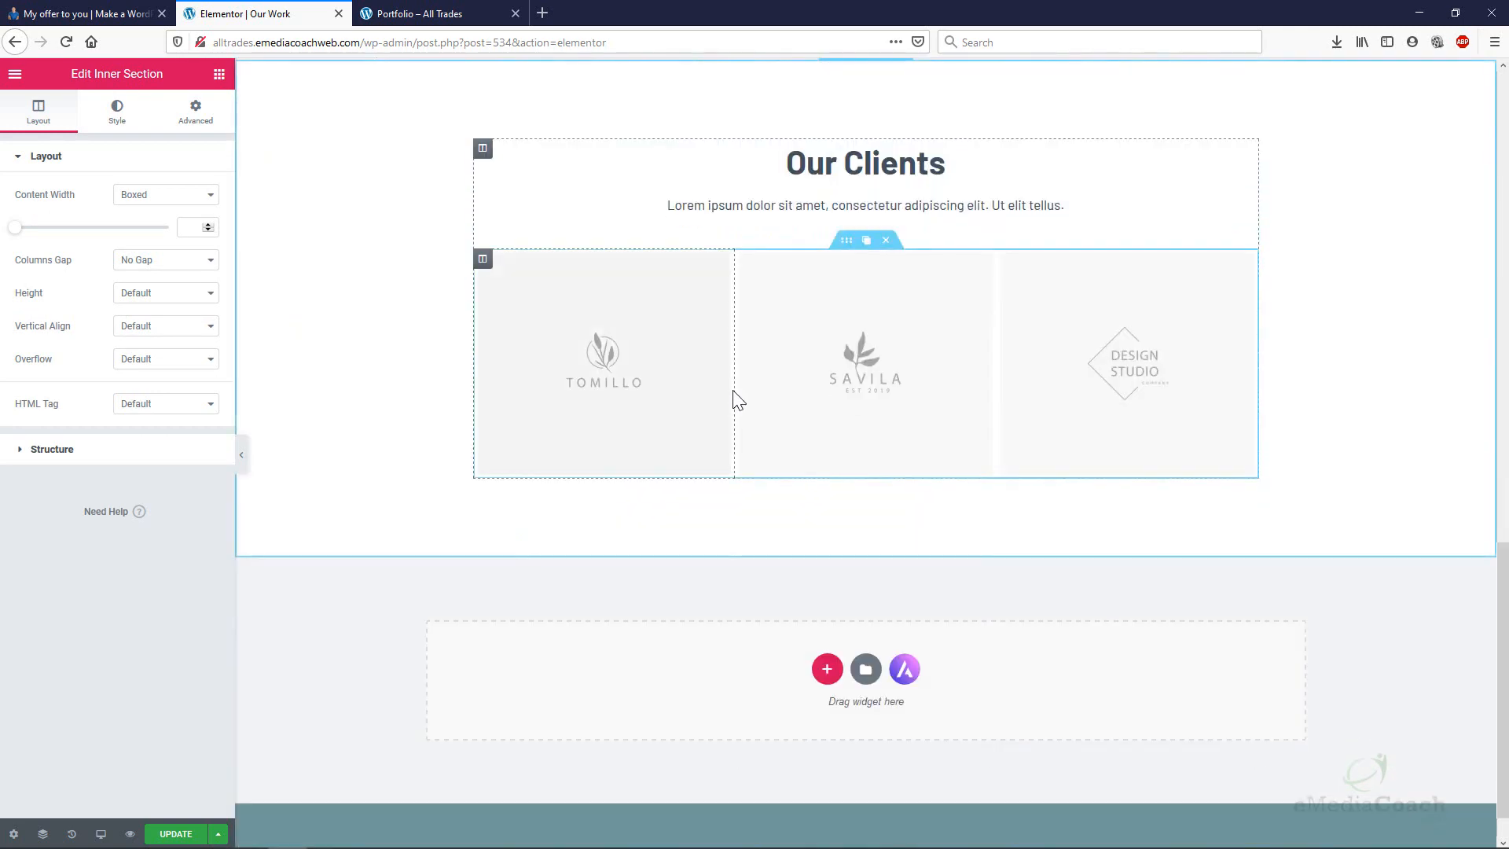
scroll(768, 374, up, 1)
Move the Our Clients section above the services and put the logo row back inside it.
drag(849, 128, 790, 218)
scroll(837, 456, up, 4)
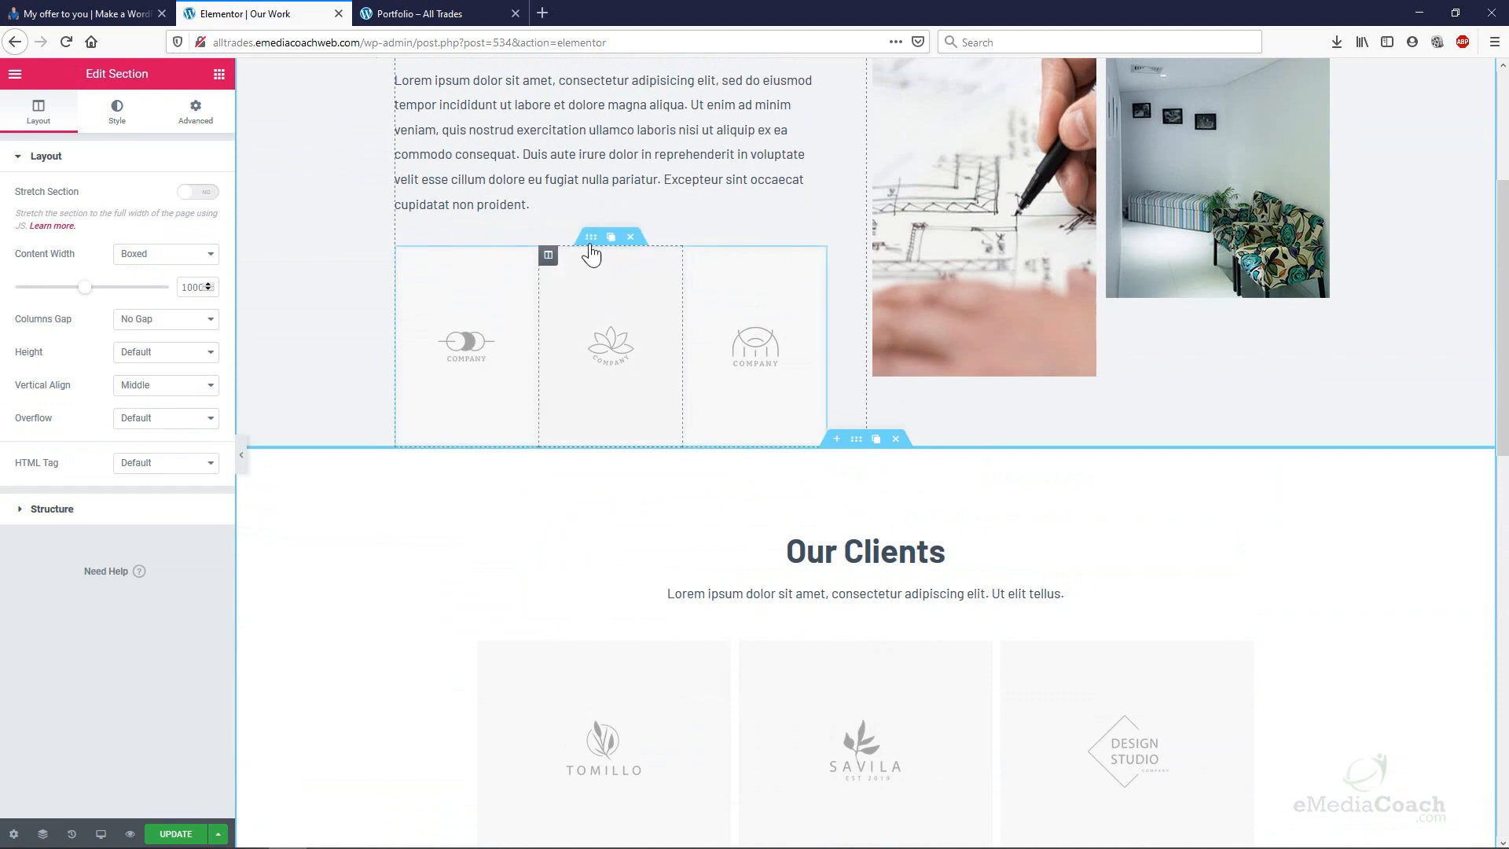
drag(592, 237, 854, 489)
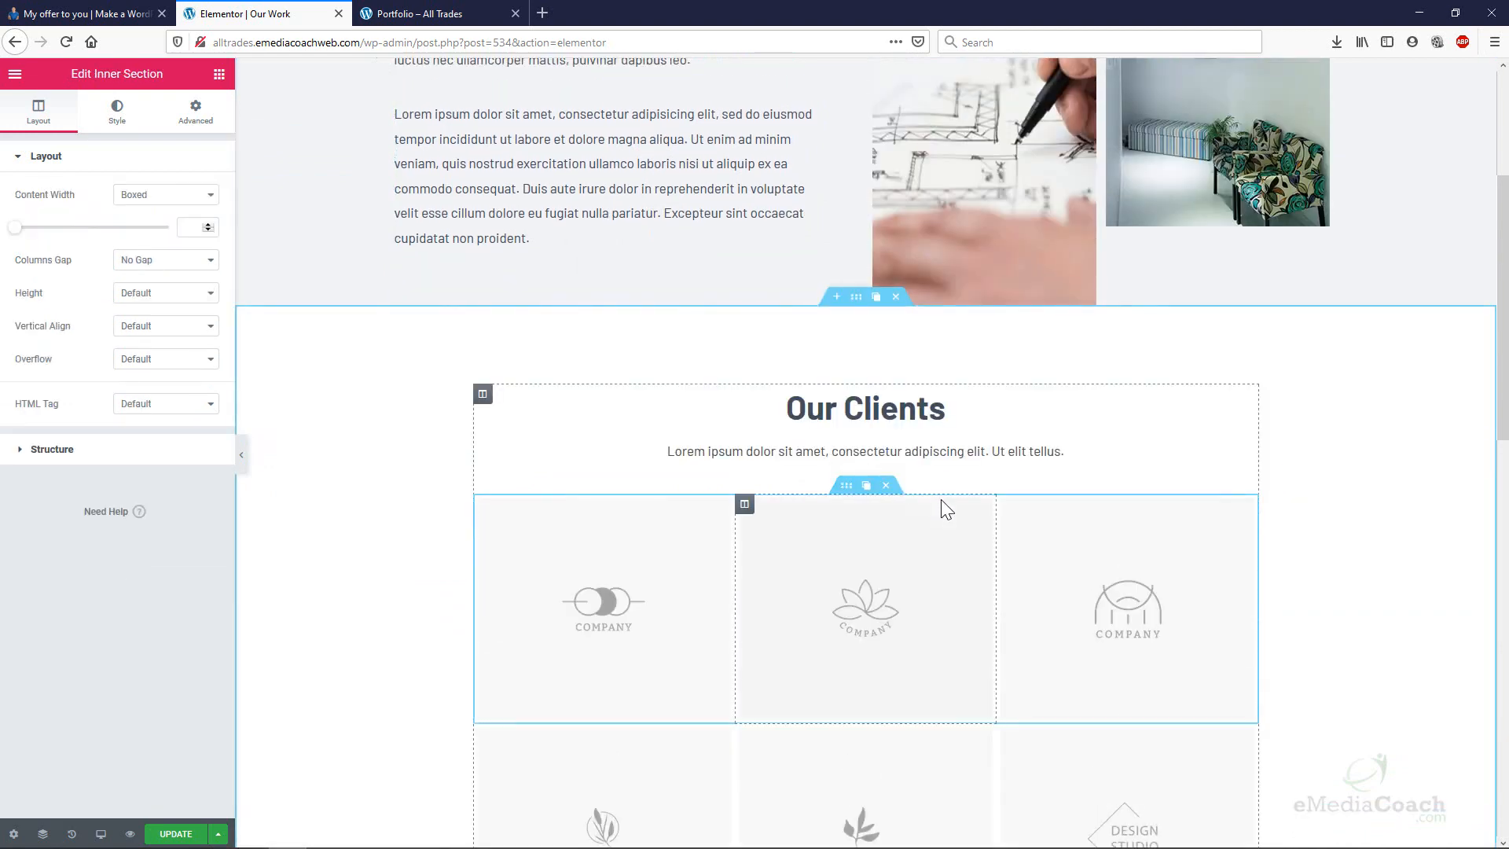
scroll(943, 495, down, 2)
scroll(946, 498, down, 6)
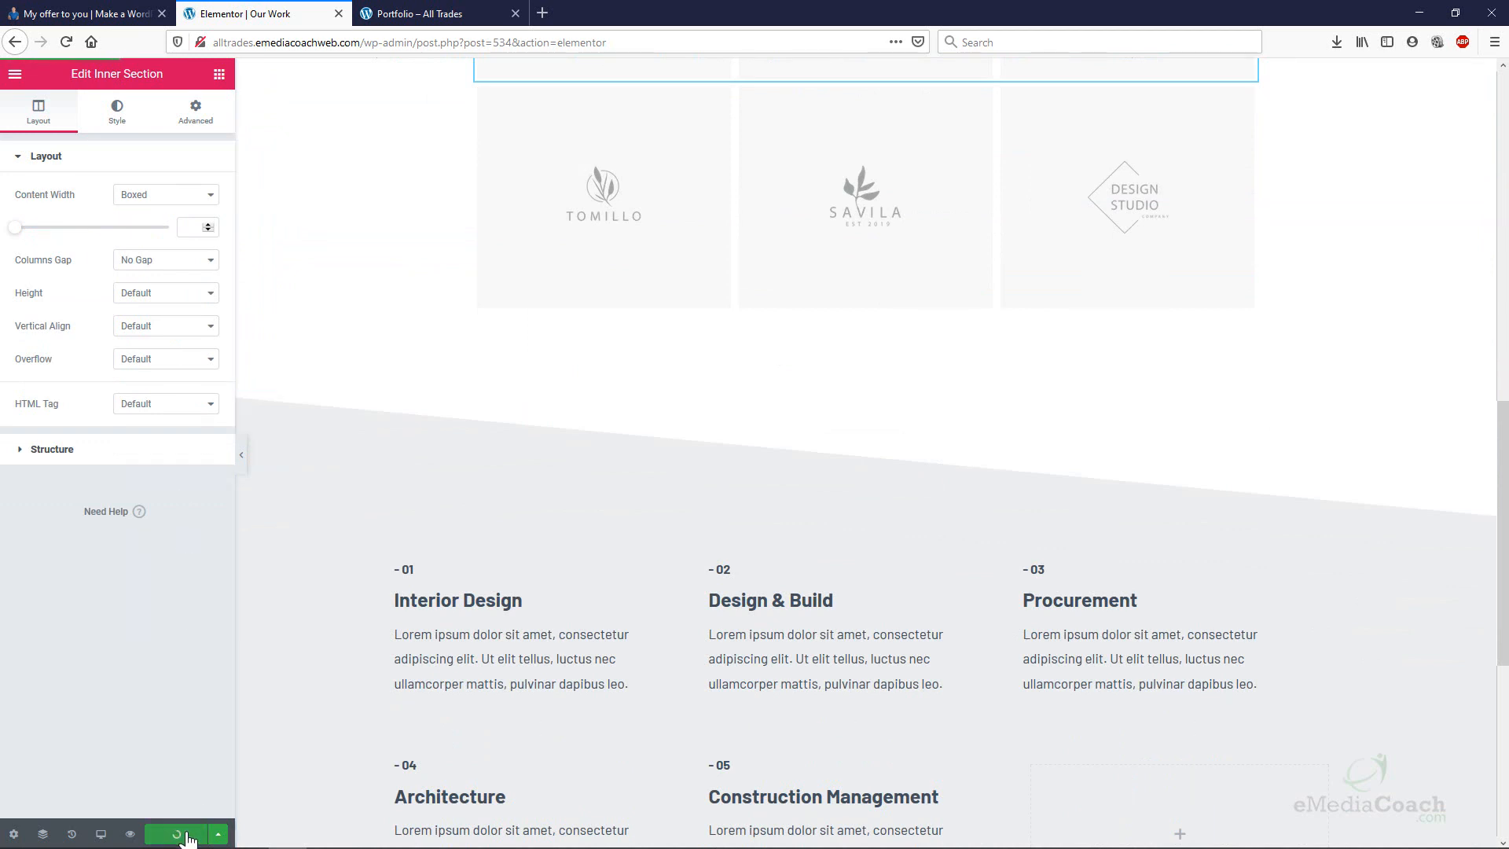
Open the live Our Work page in a new tab and scroll through it.
click(15, 73)
right_click(103, 487)
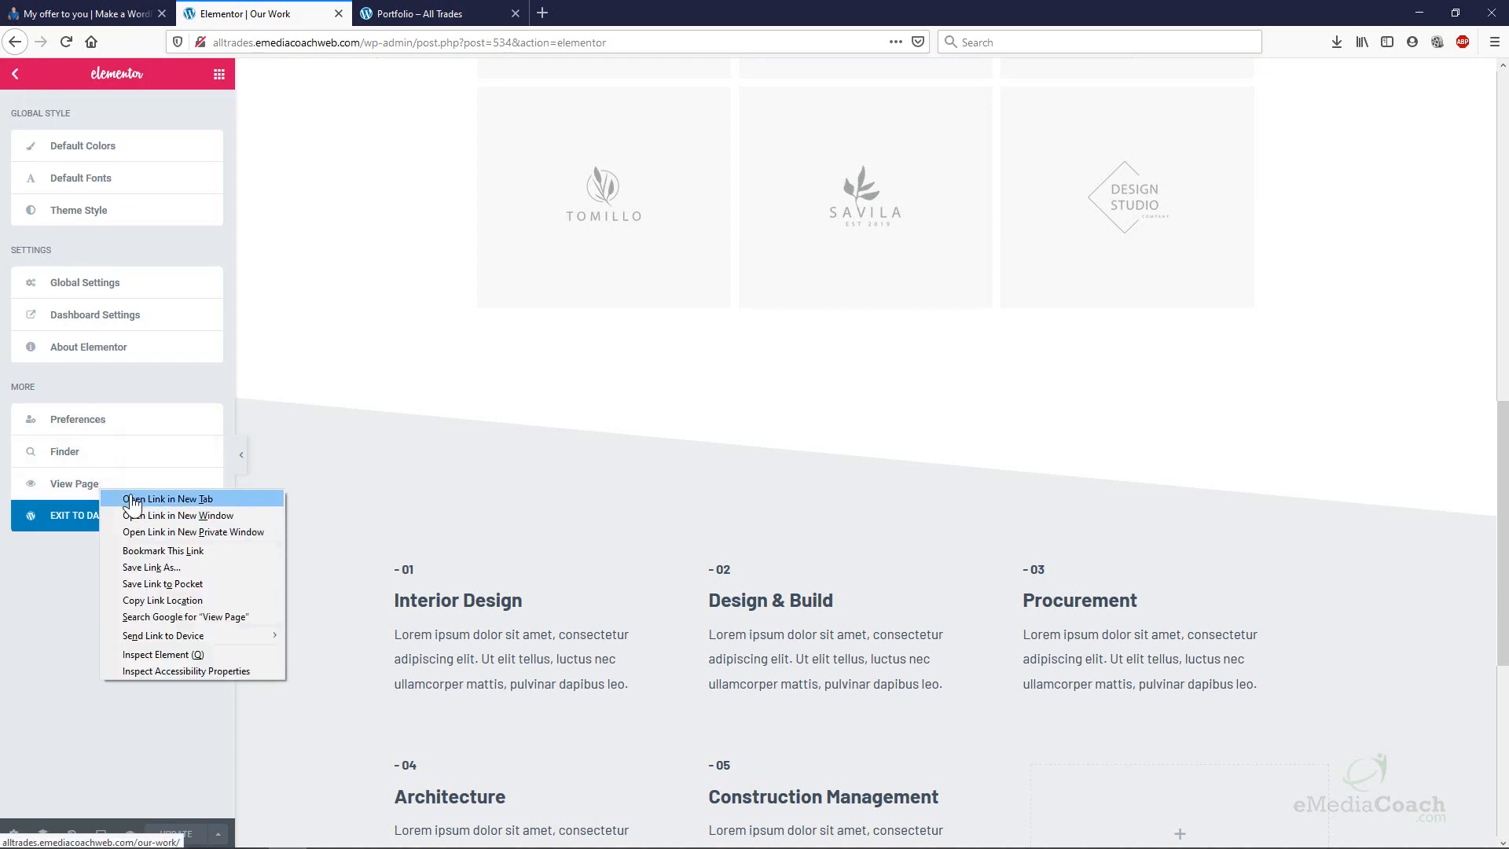
click(132, 497)
click(477, 14)
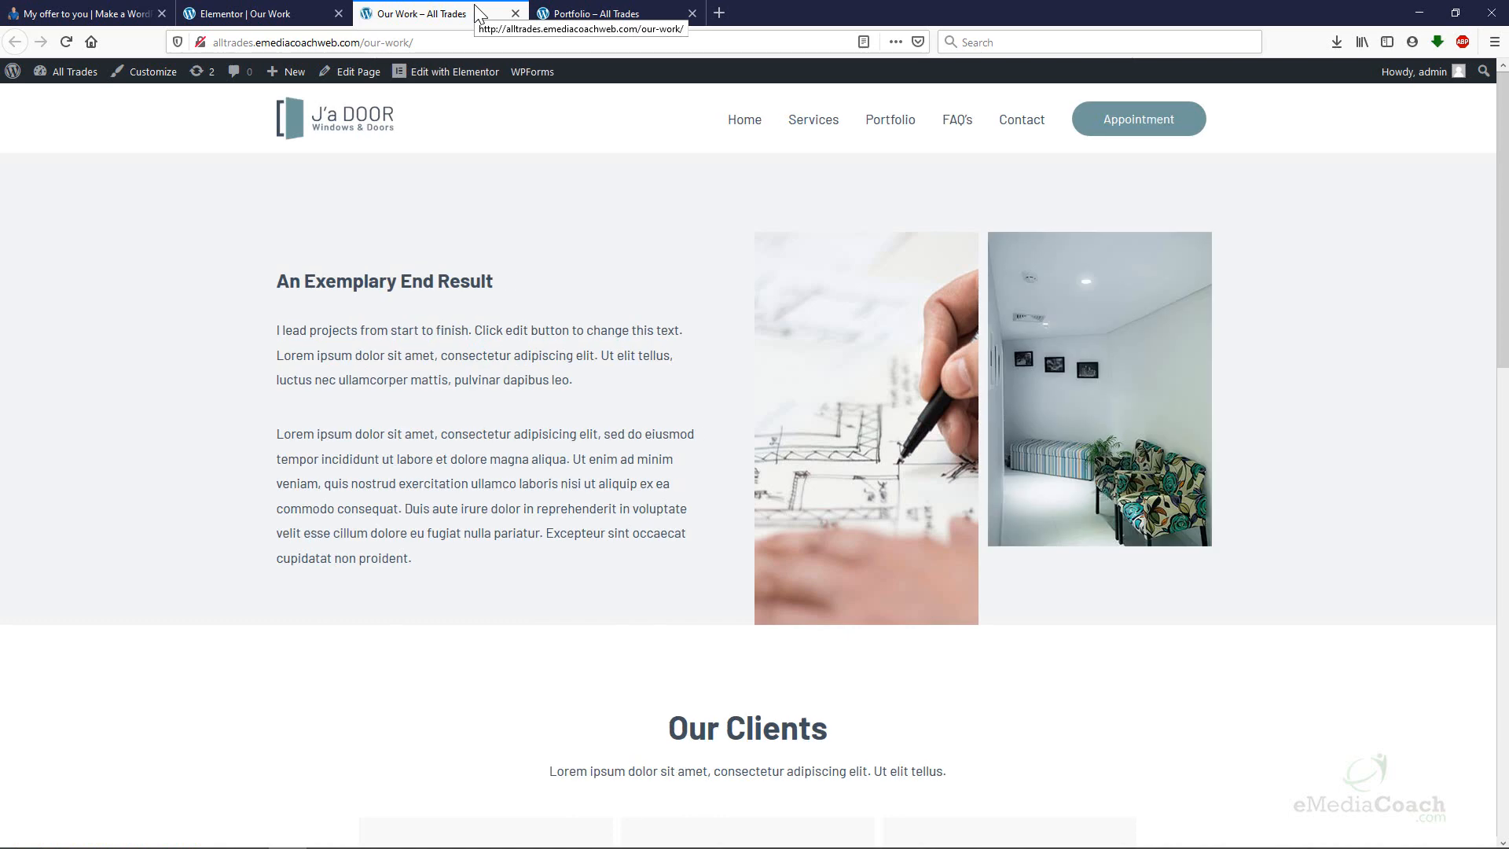
scroll(1348, 353, down, 7)
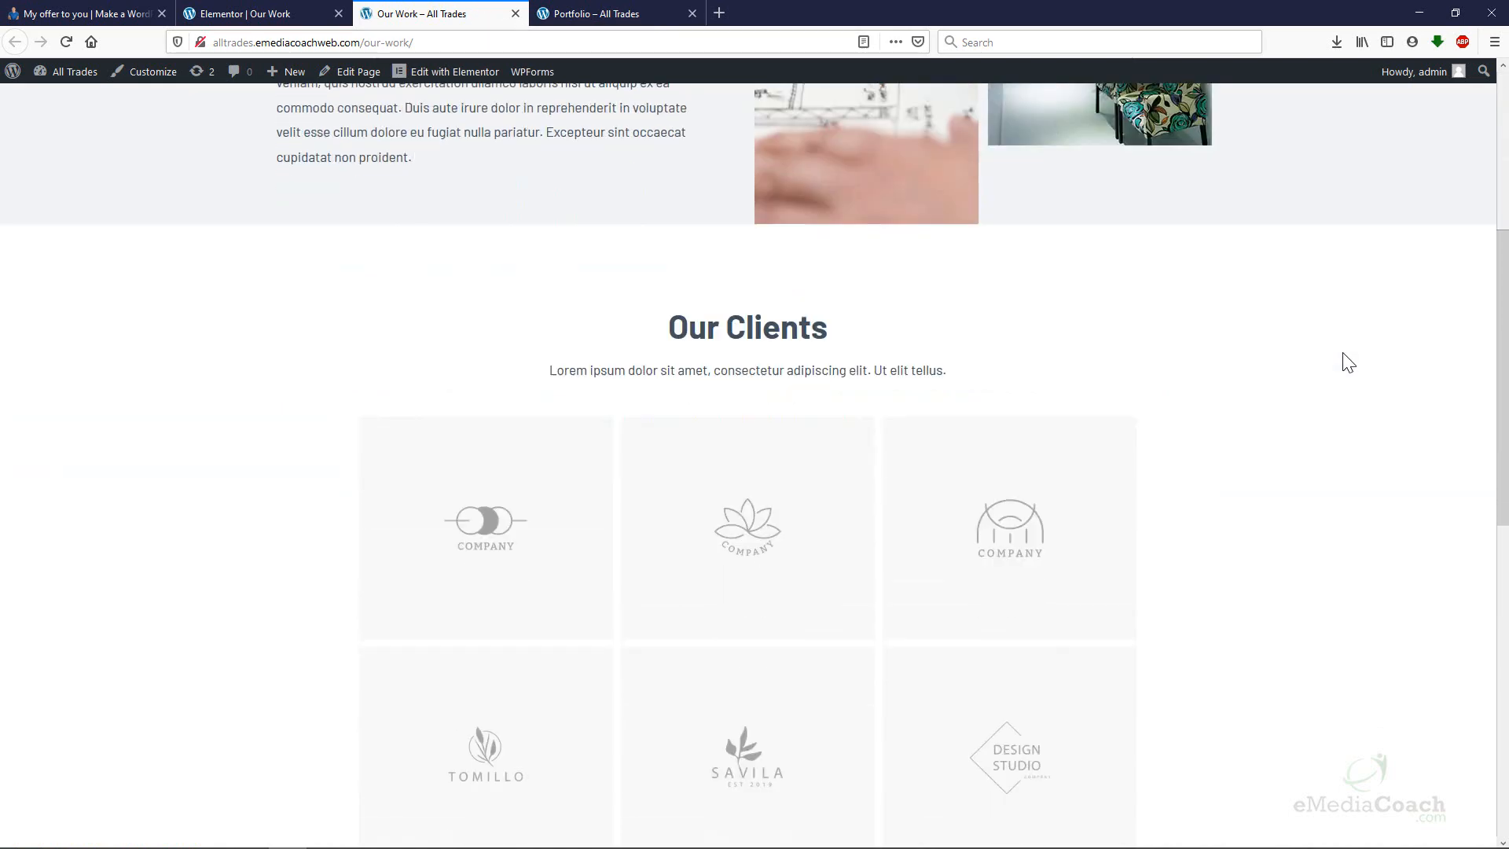
scroll(1340, 364, down, 7)
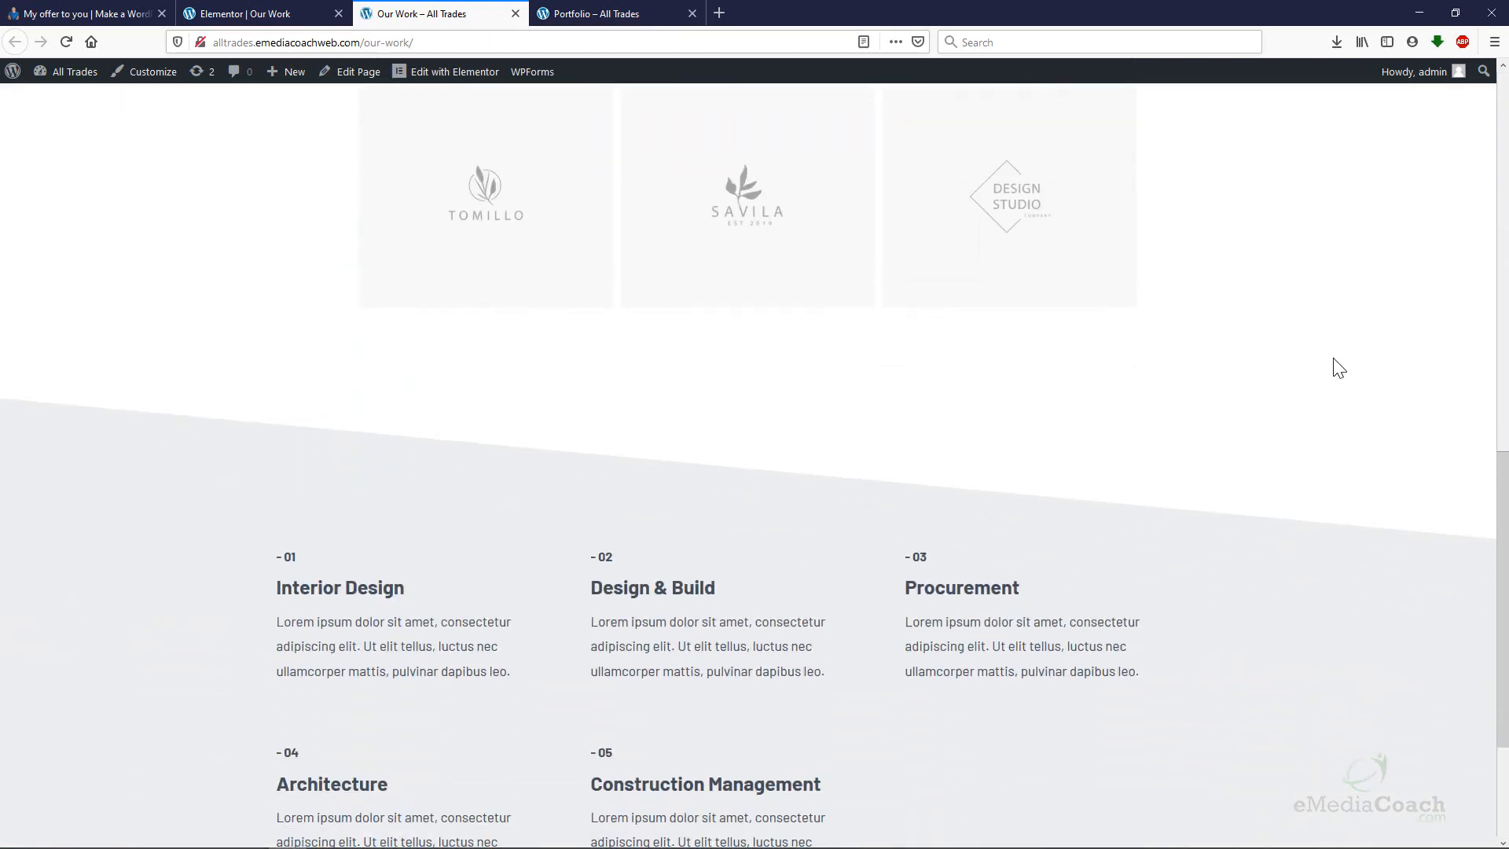
scroll(1333, 358, up, 12)
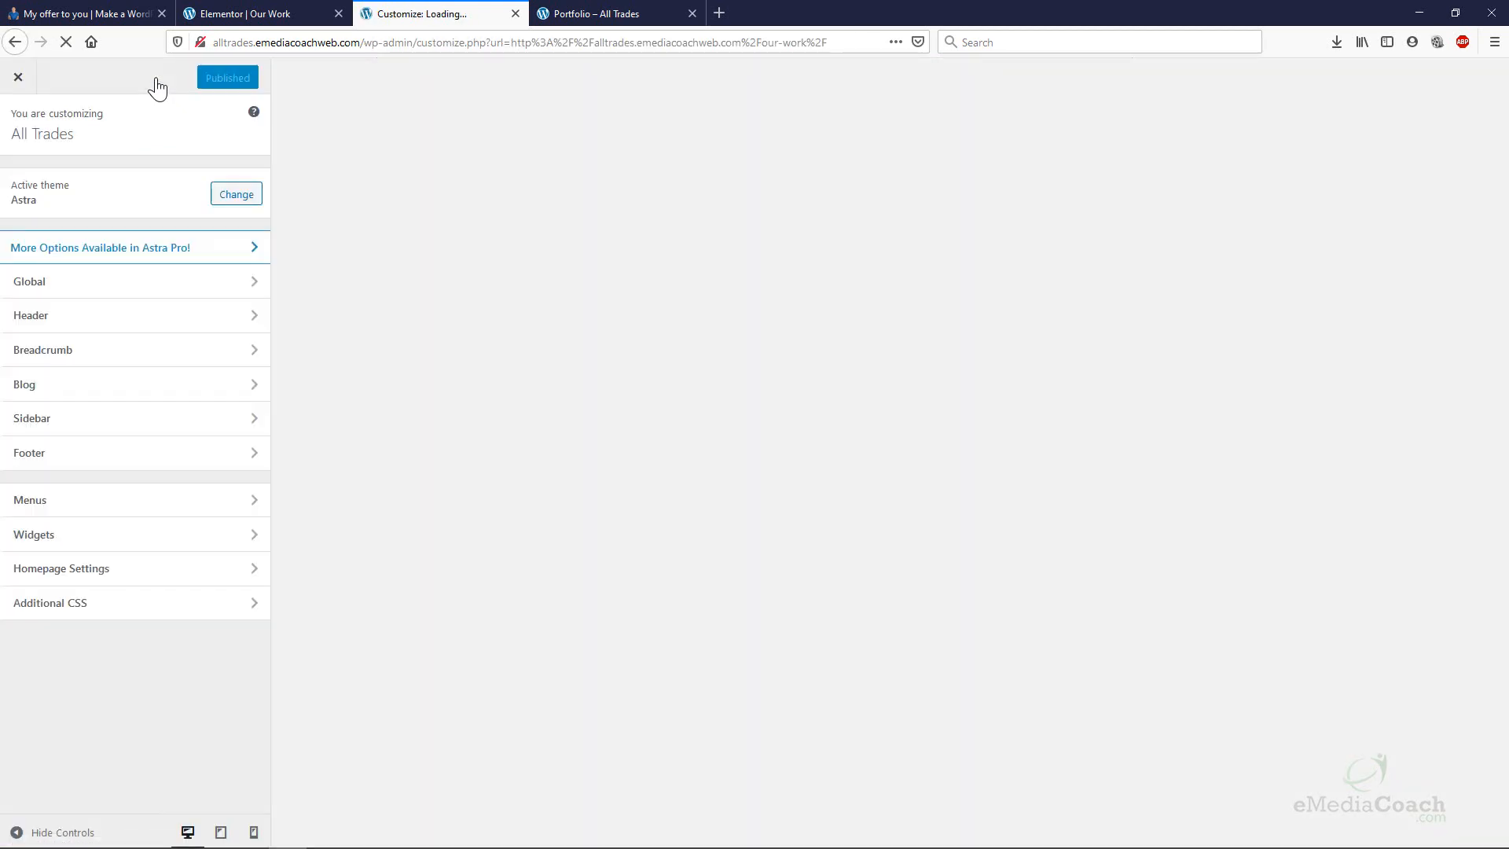
In the Customizer's primary menu, move Services up under Home.
click(212, 501)
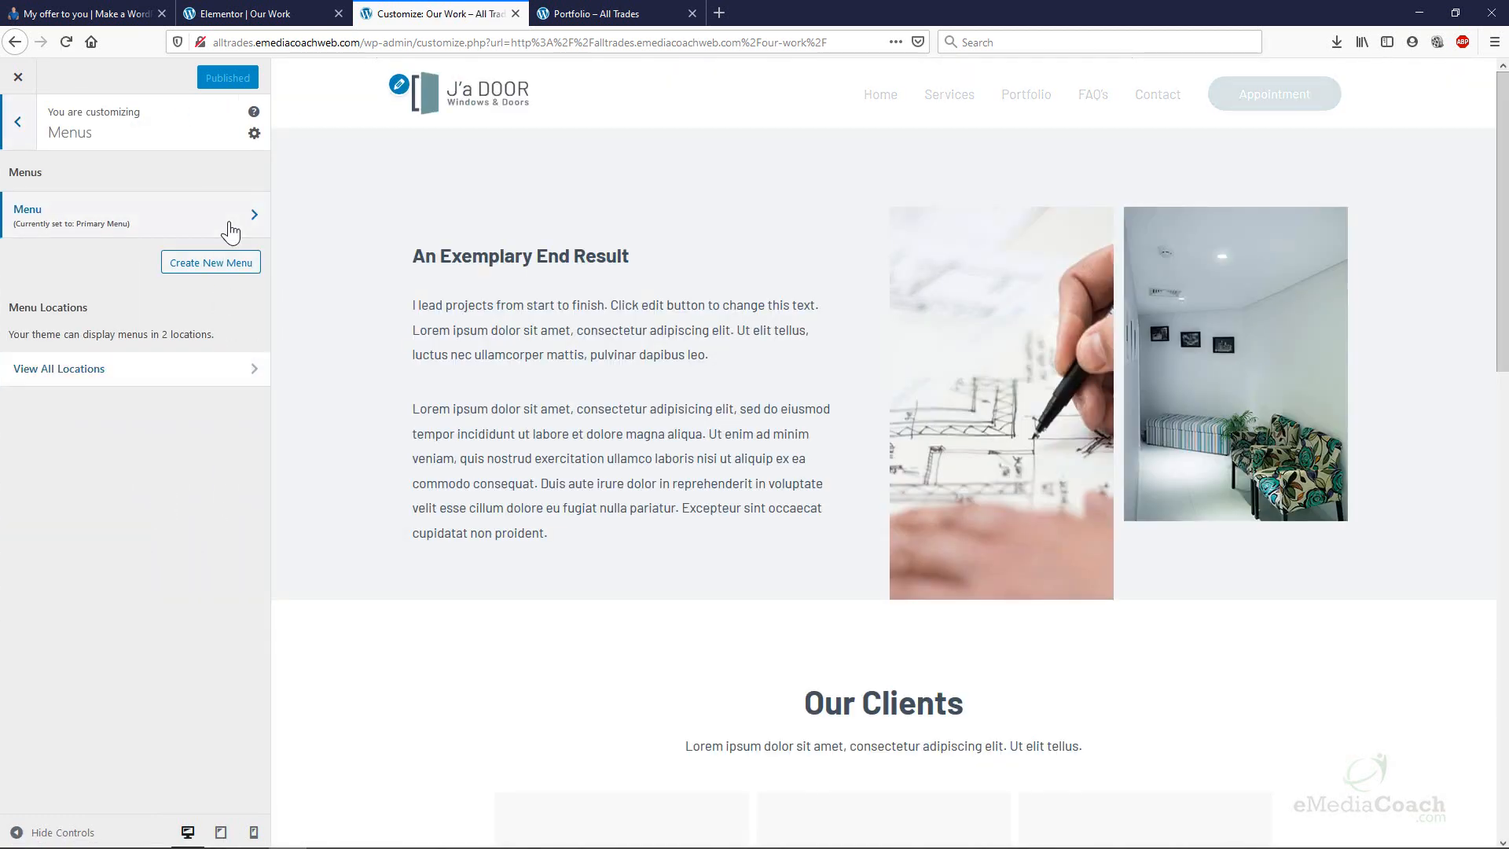
click(230, 232)
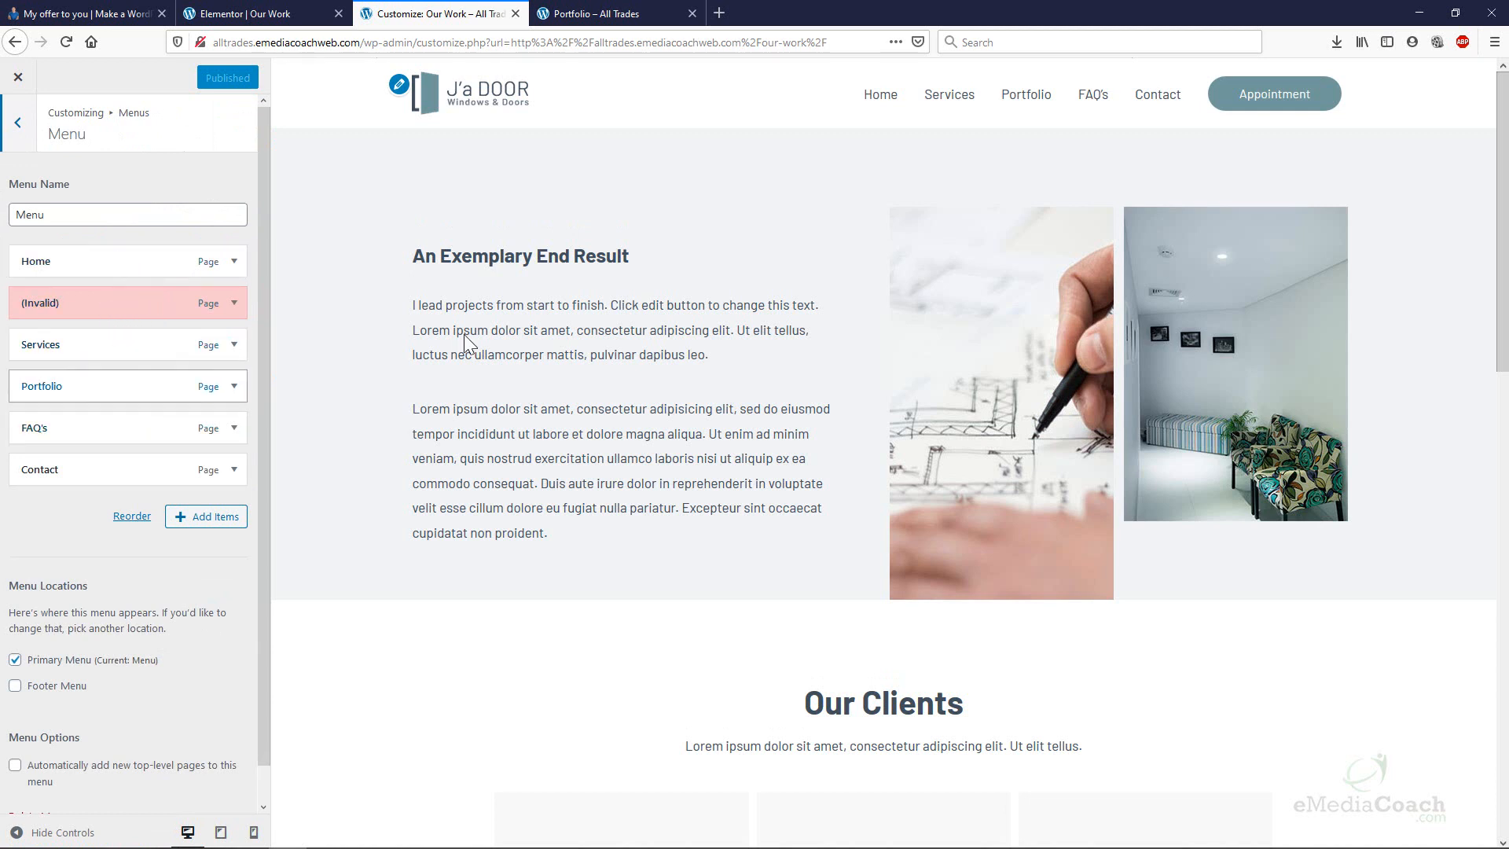
drag(97, 343, 93, 300)
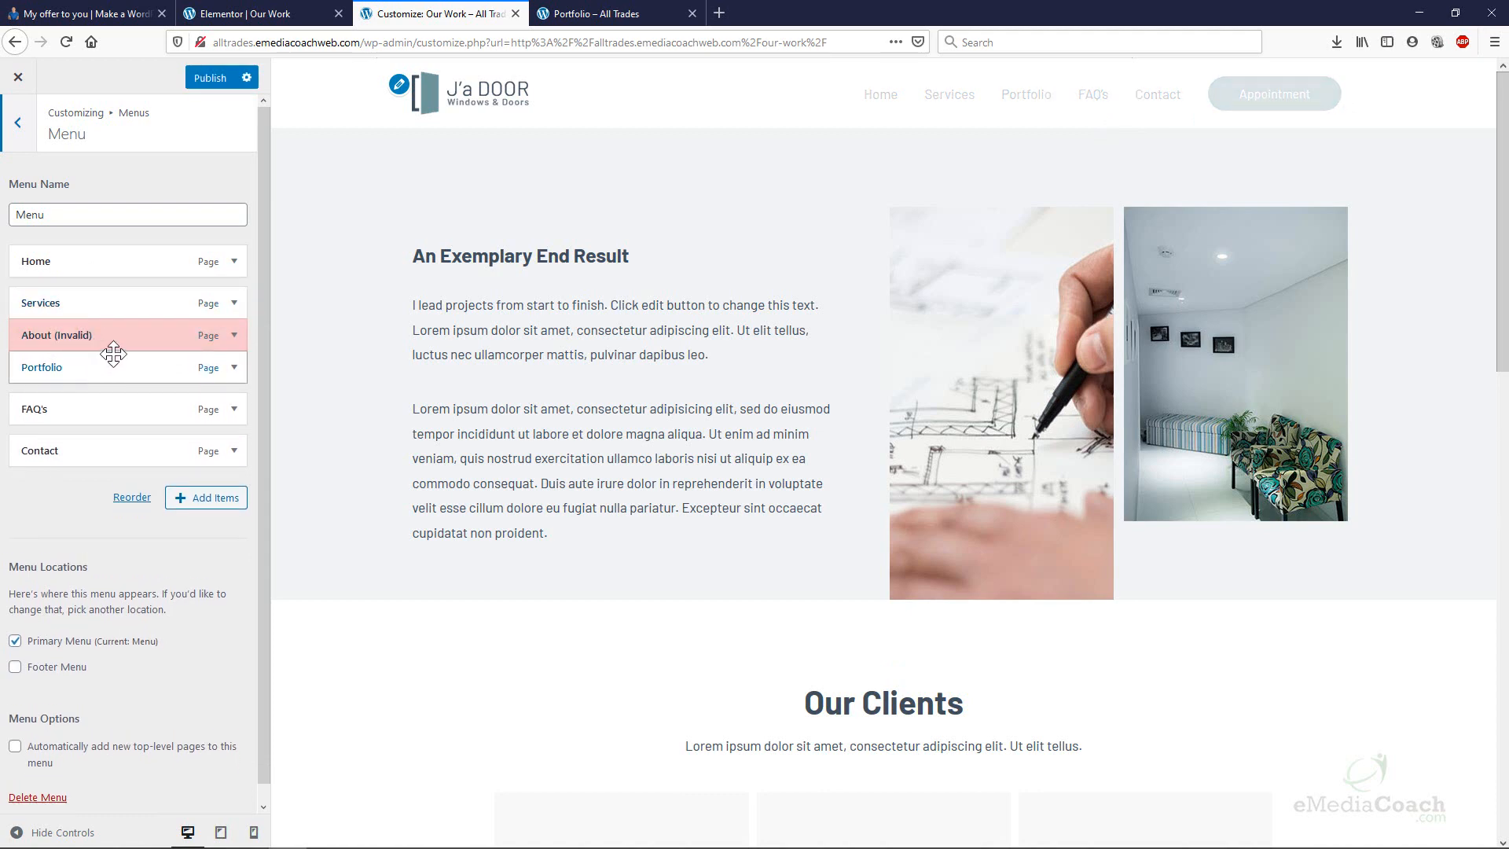
Remove the invalid About item, move Portfolio to the end, and publish the menu.
click(235, 335)
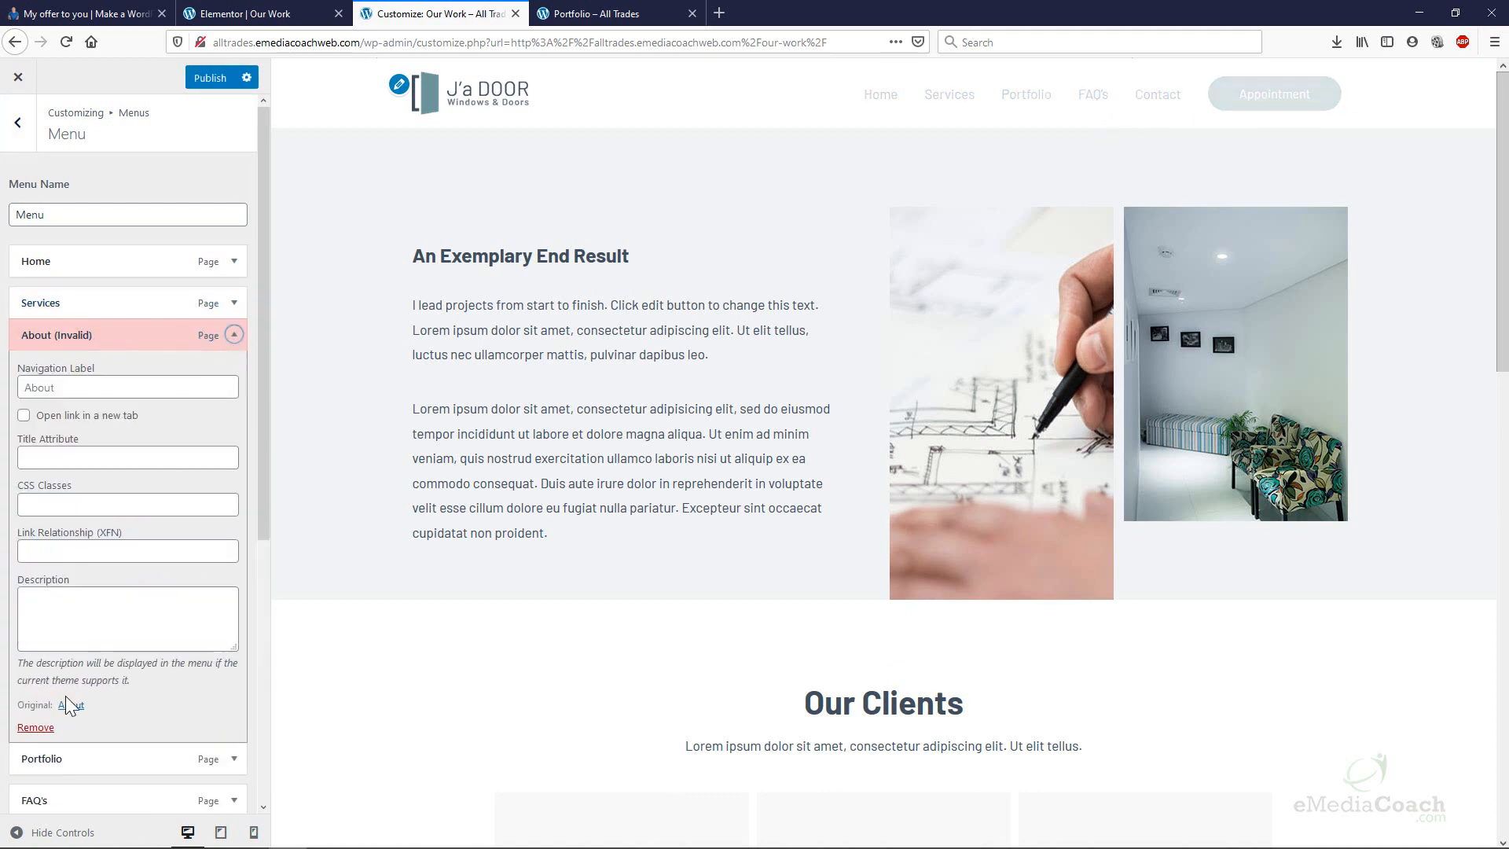
click(36, 728)
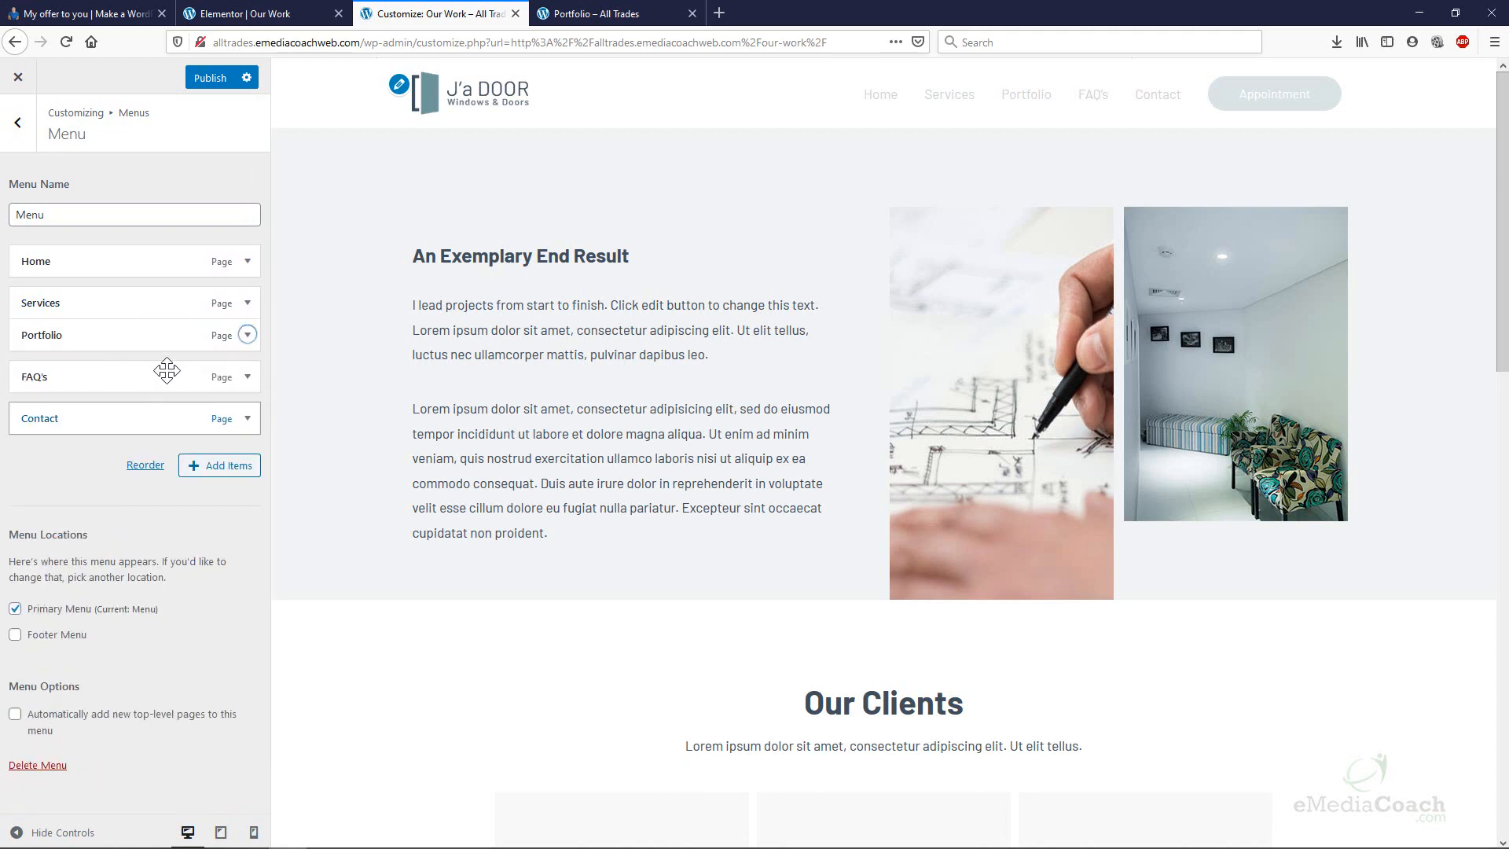
drag(145, 333, 165, 269)
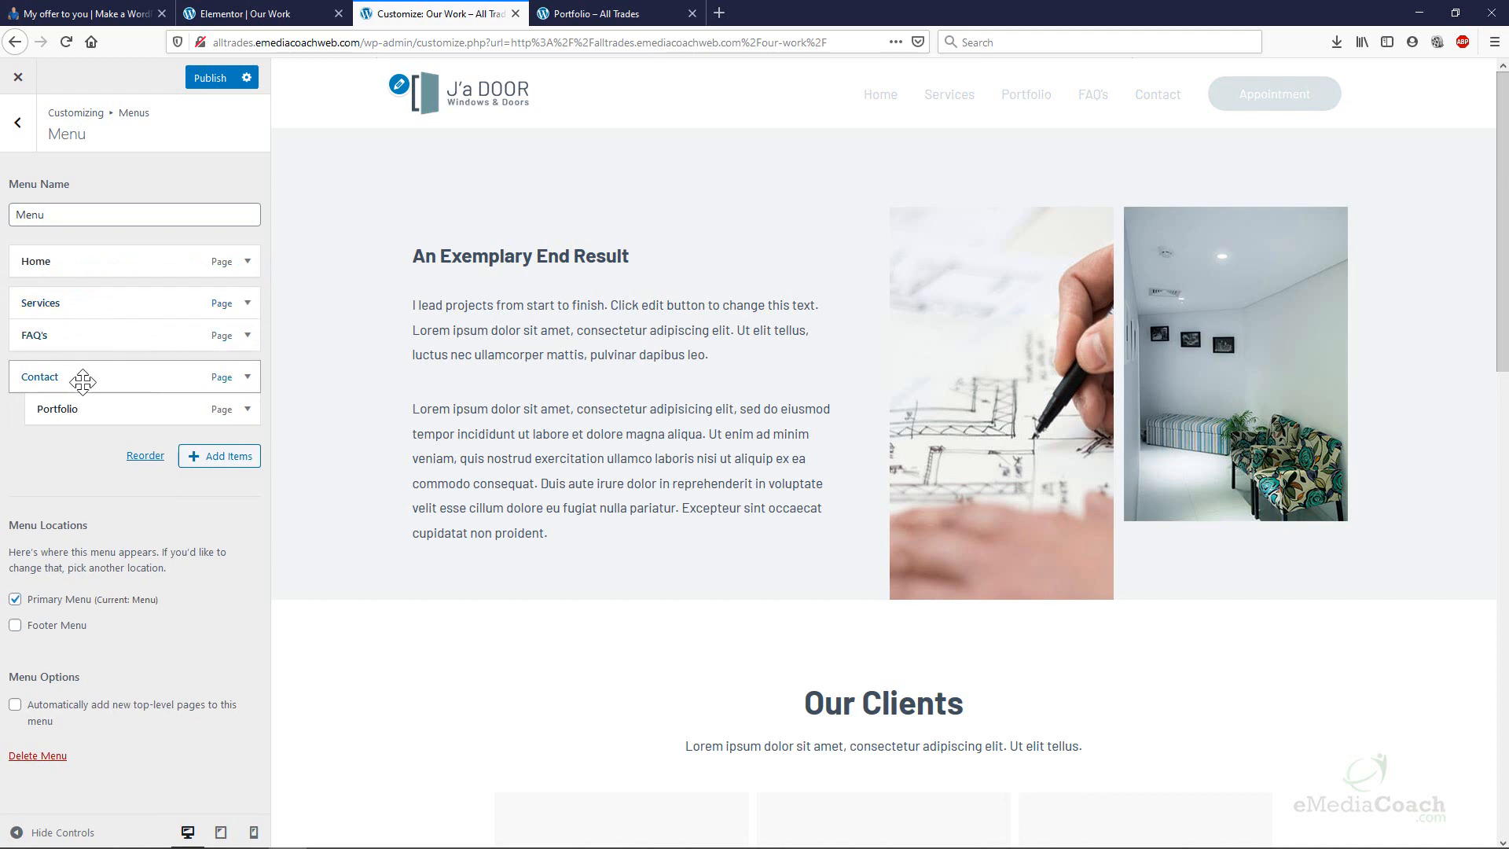
drag(60, 410, 62, 410)
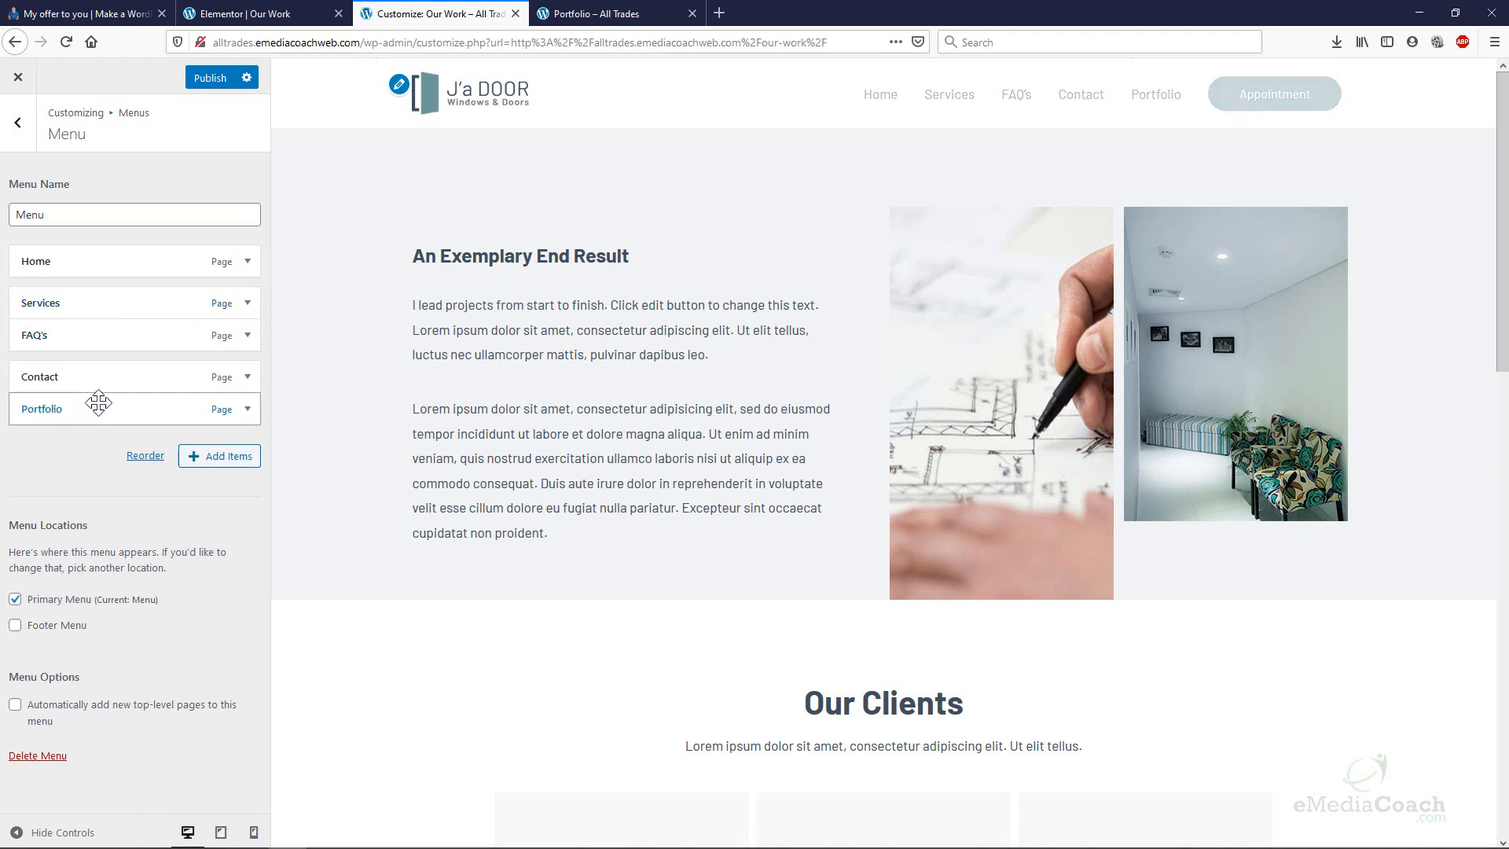
click(203, 82)
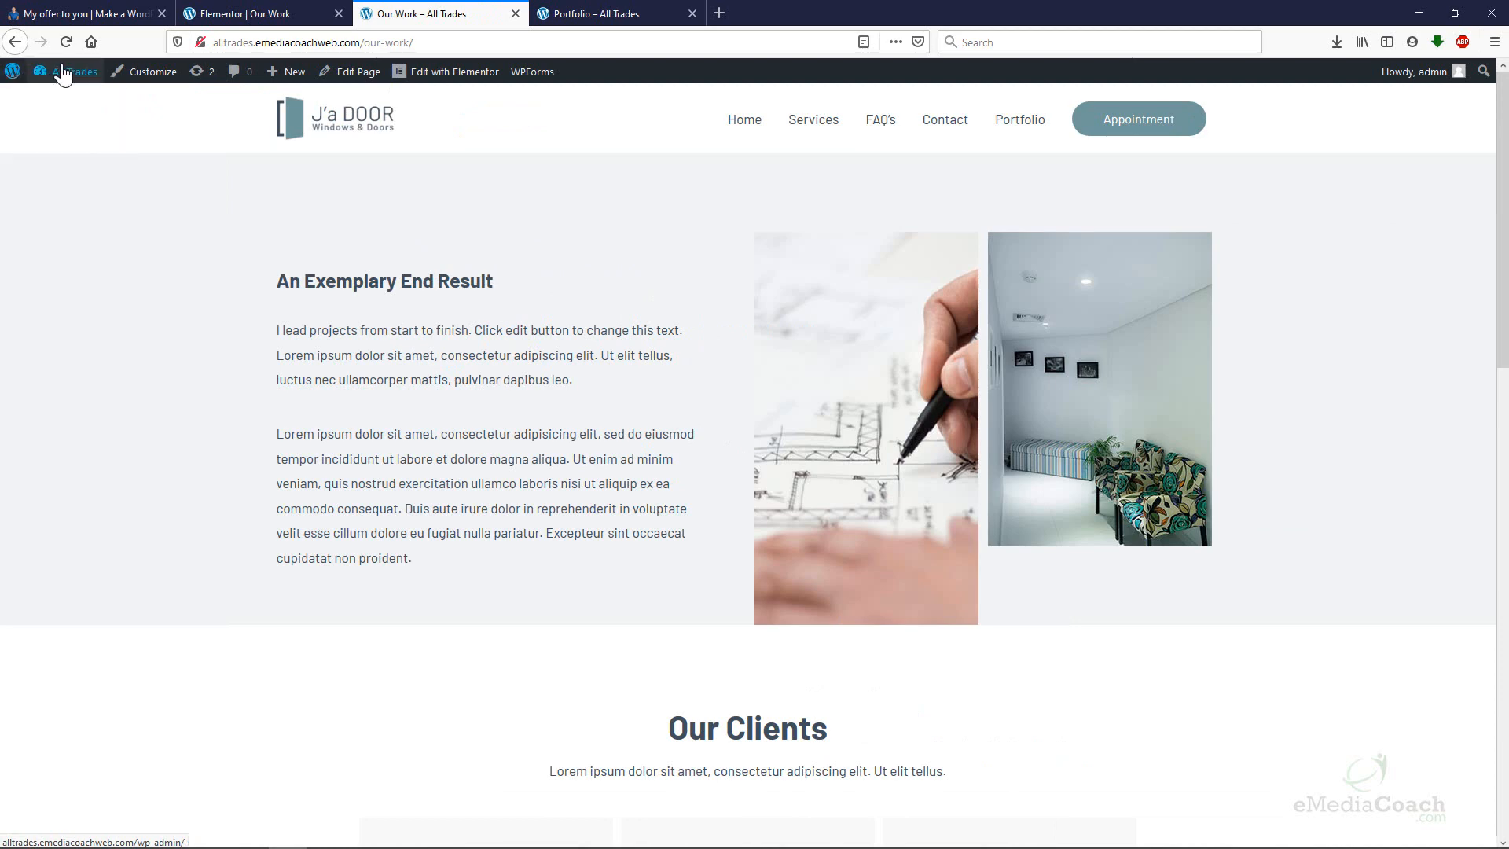
Add Our Work to the menu as a top-level item right after Home, before Services.
mouse_move(75, 71)
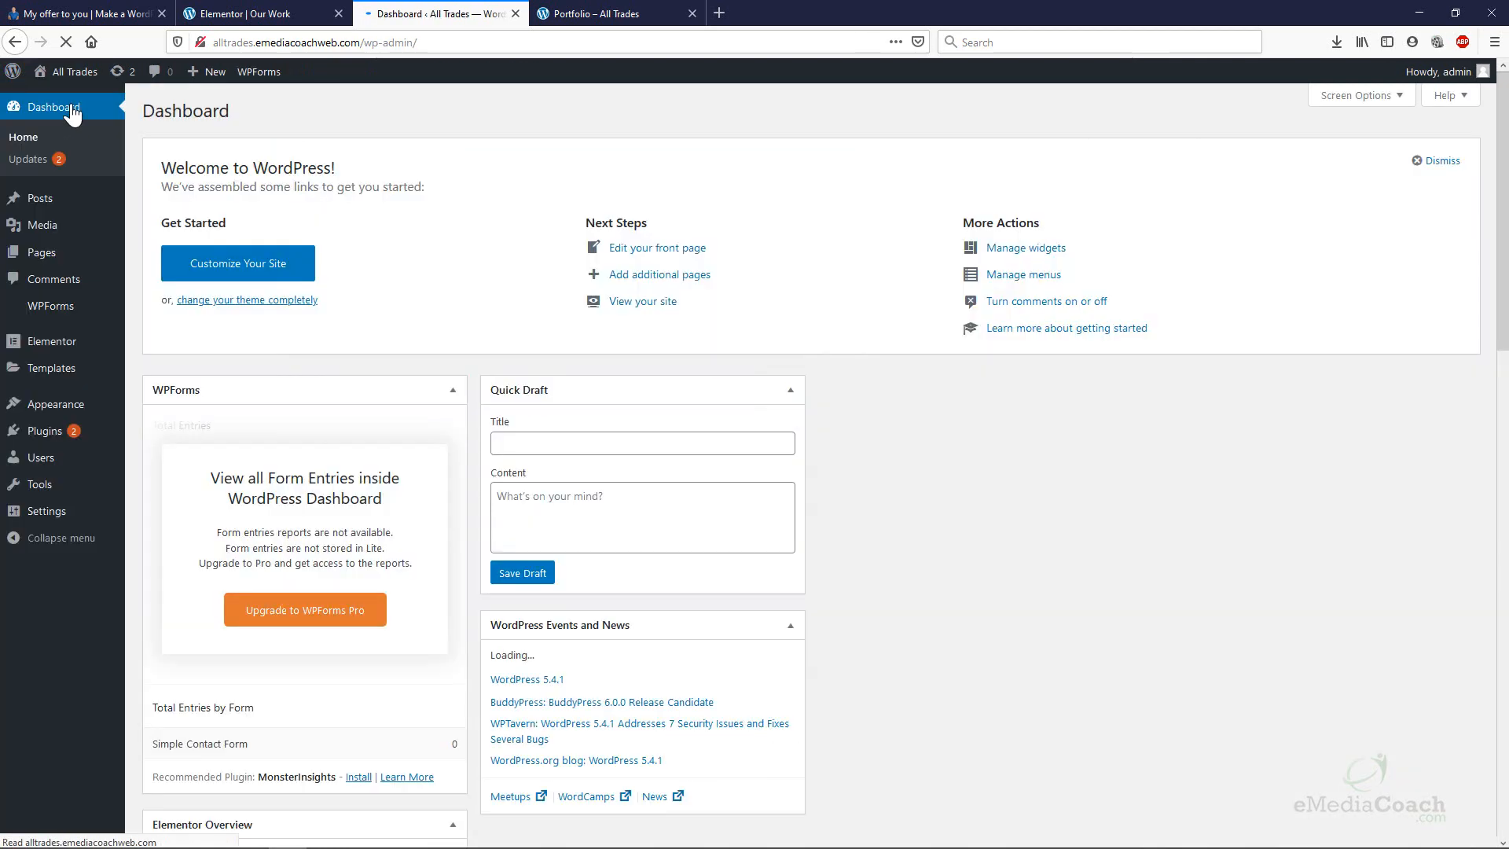
mouse_move(74, 414)
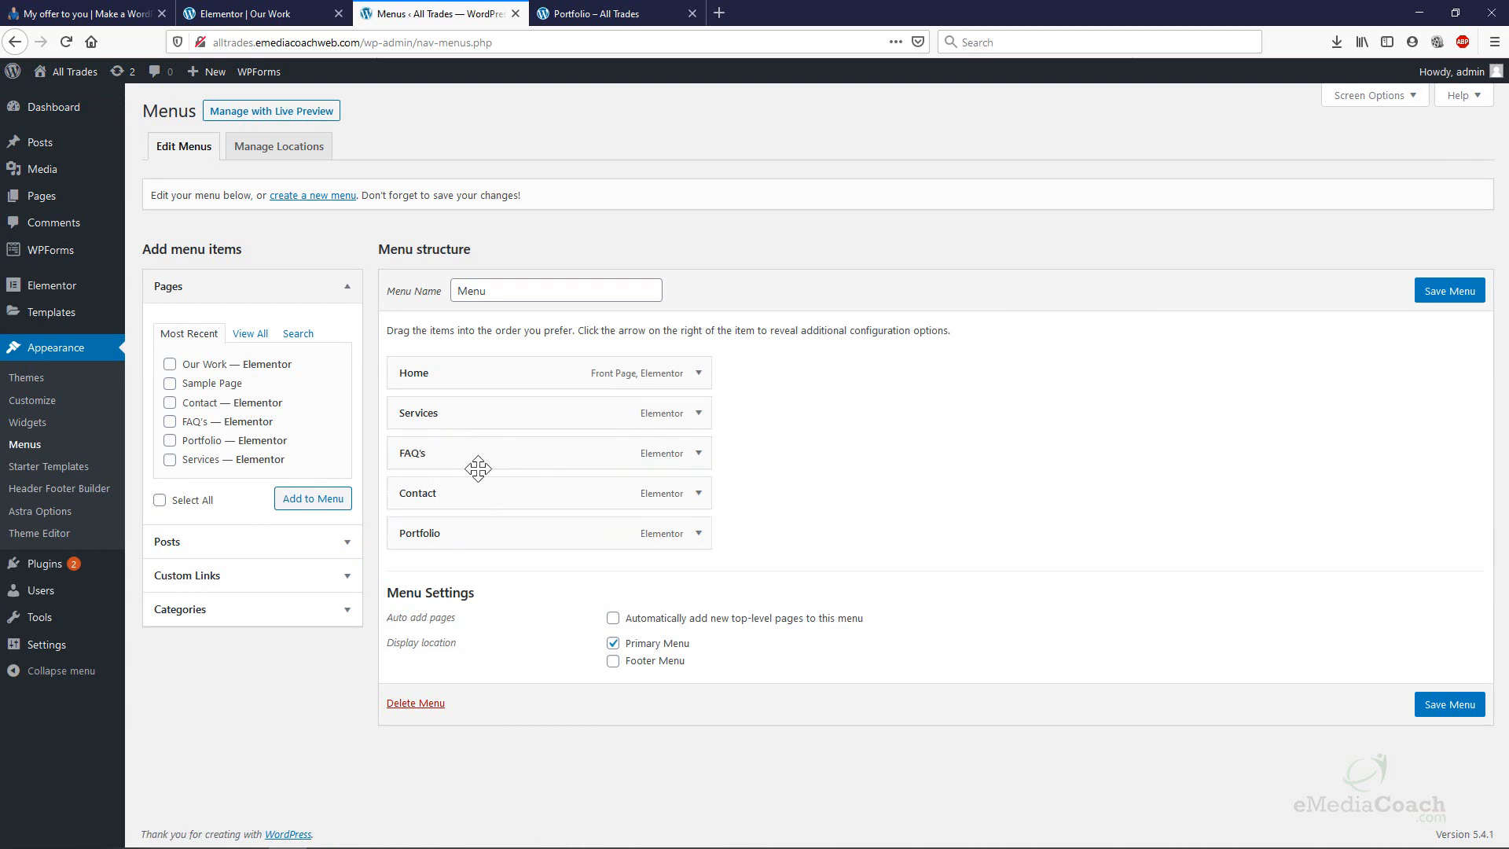
drag(481, 453, 494, 412)
click(332, 504)
drag(498, 579, 520, 445)
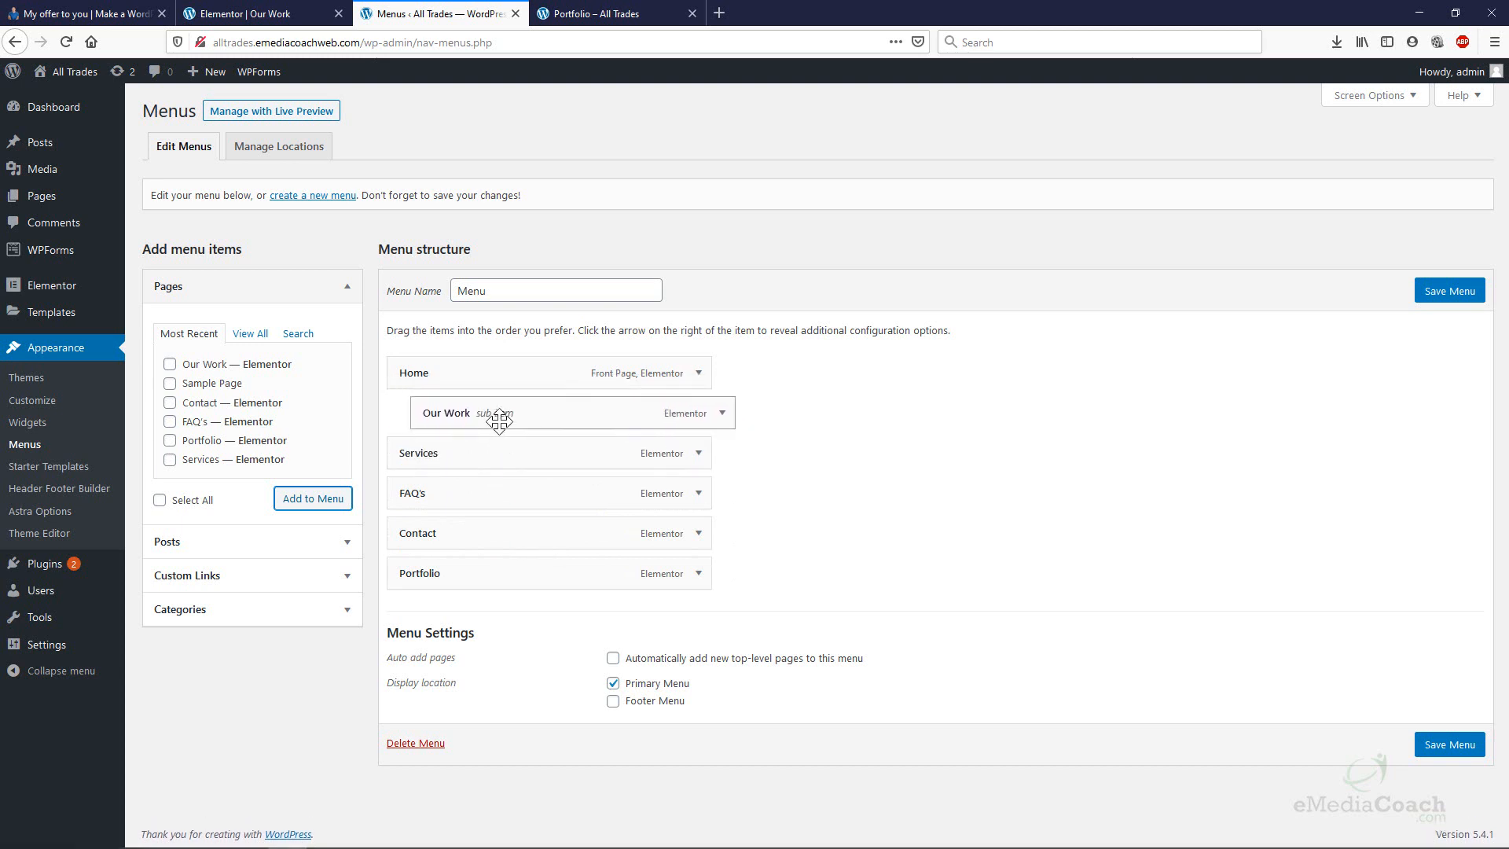
drag(485, 451, 512, 456)
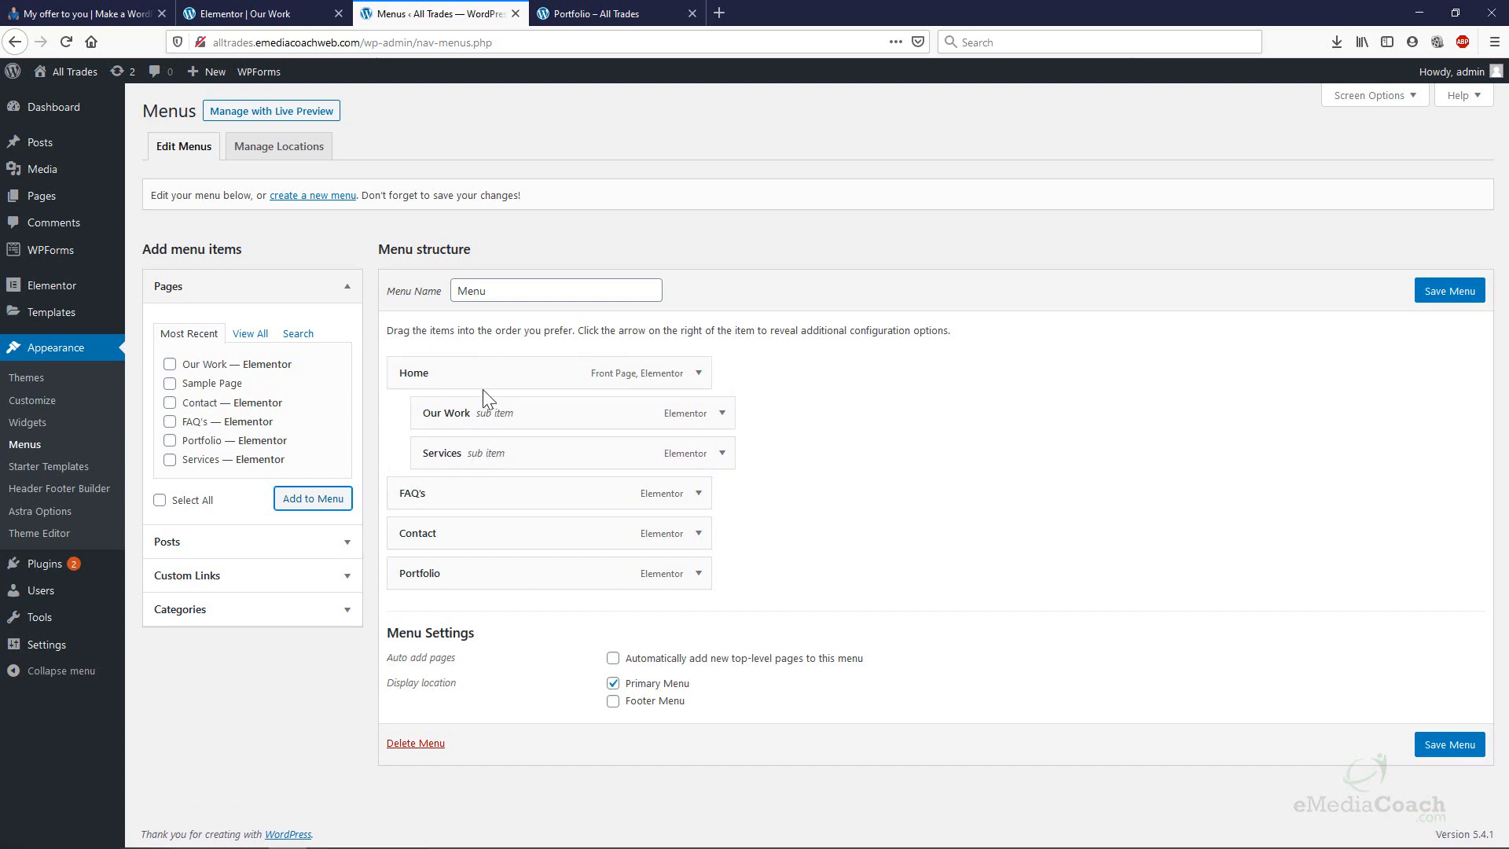
drag(488, 415, 436, 413)
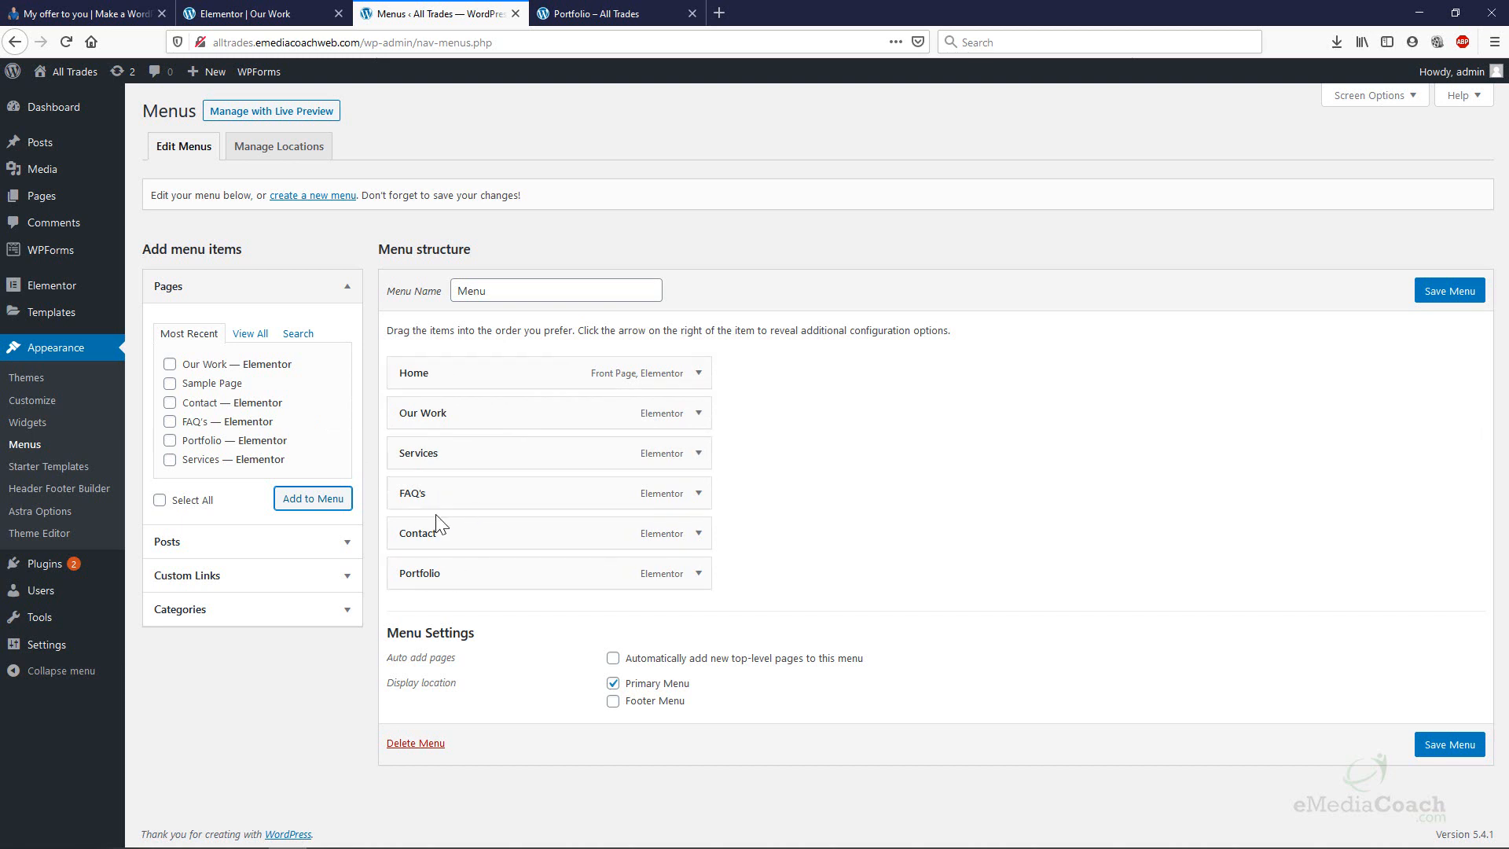
Expand the Custom Links fields, then save the menu and open the site in a new tab.
click(330, 588)
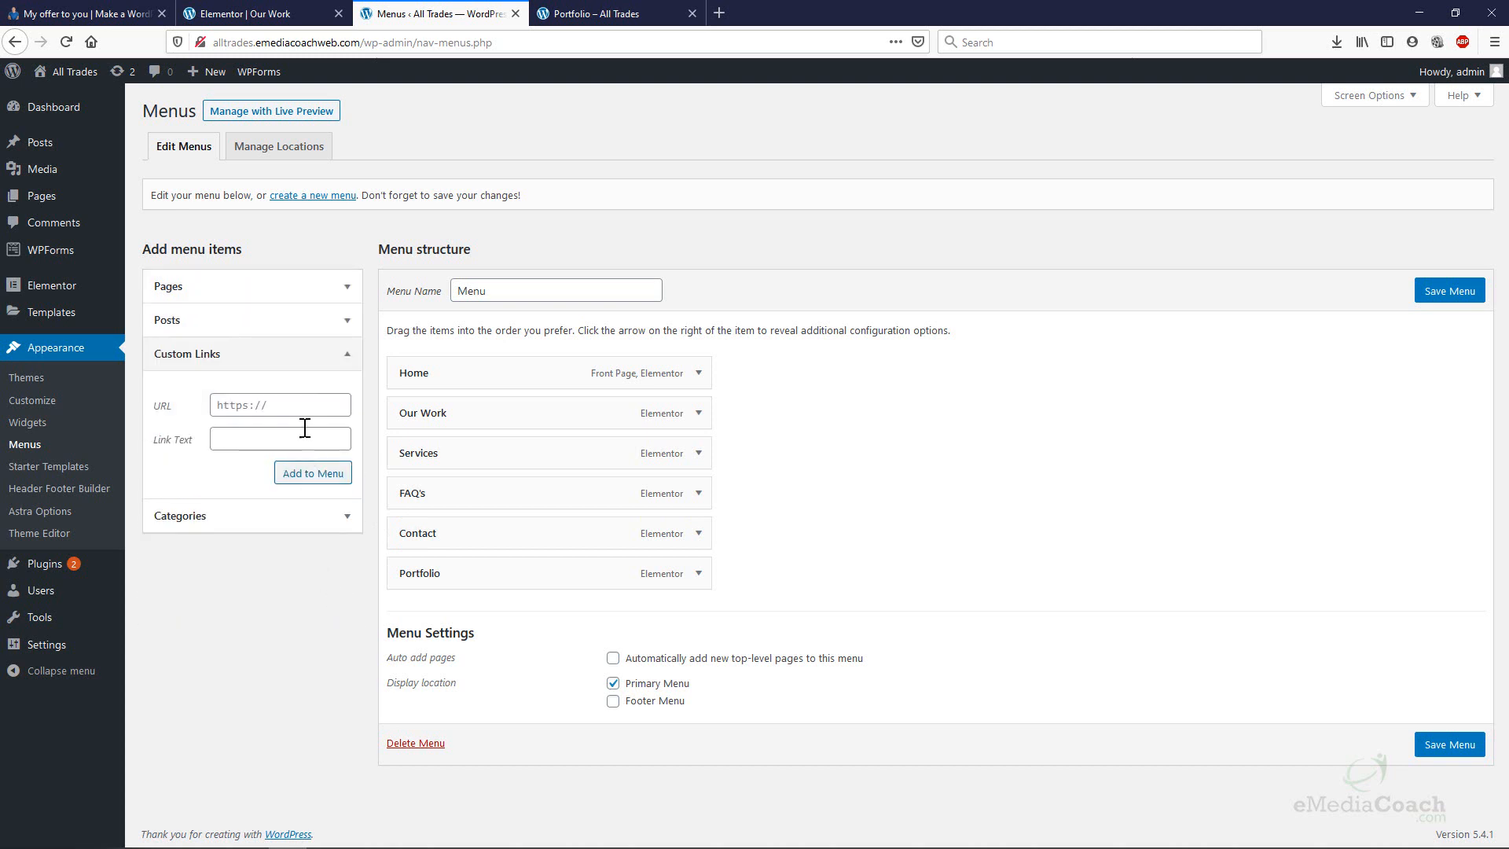
click(319, 406)
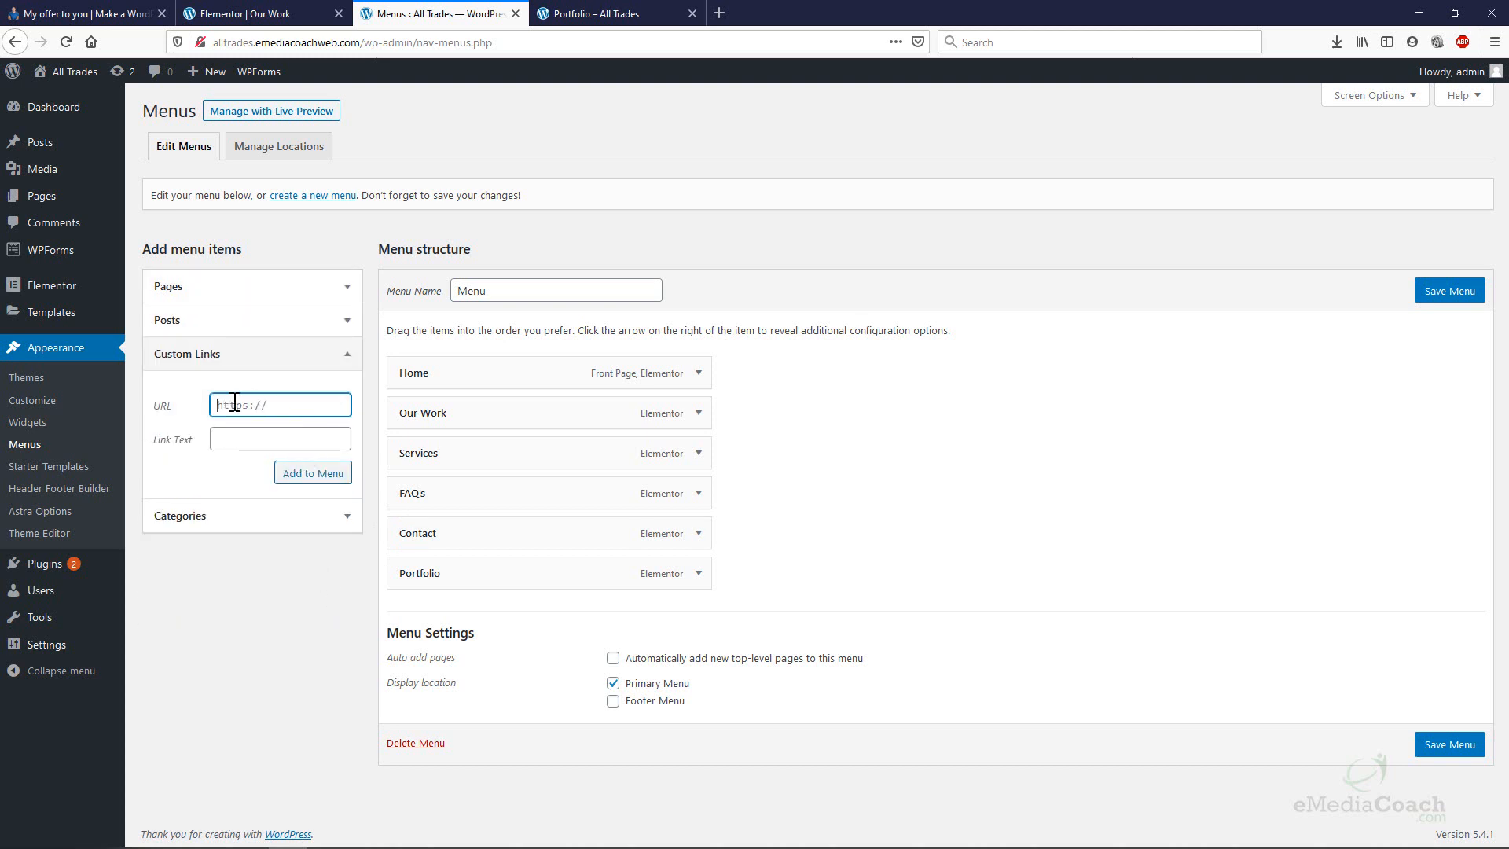
click(283, 437)
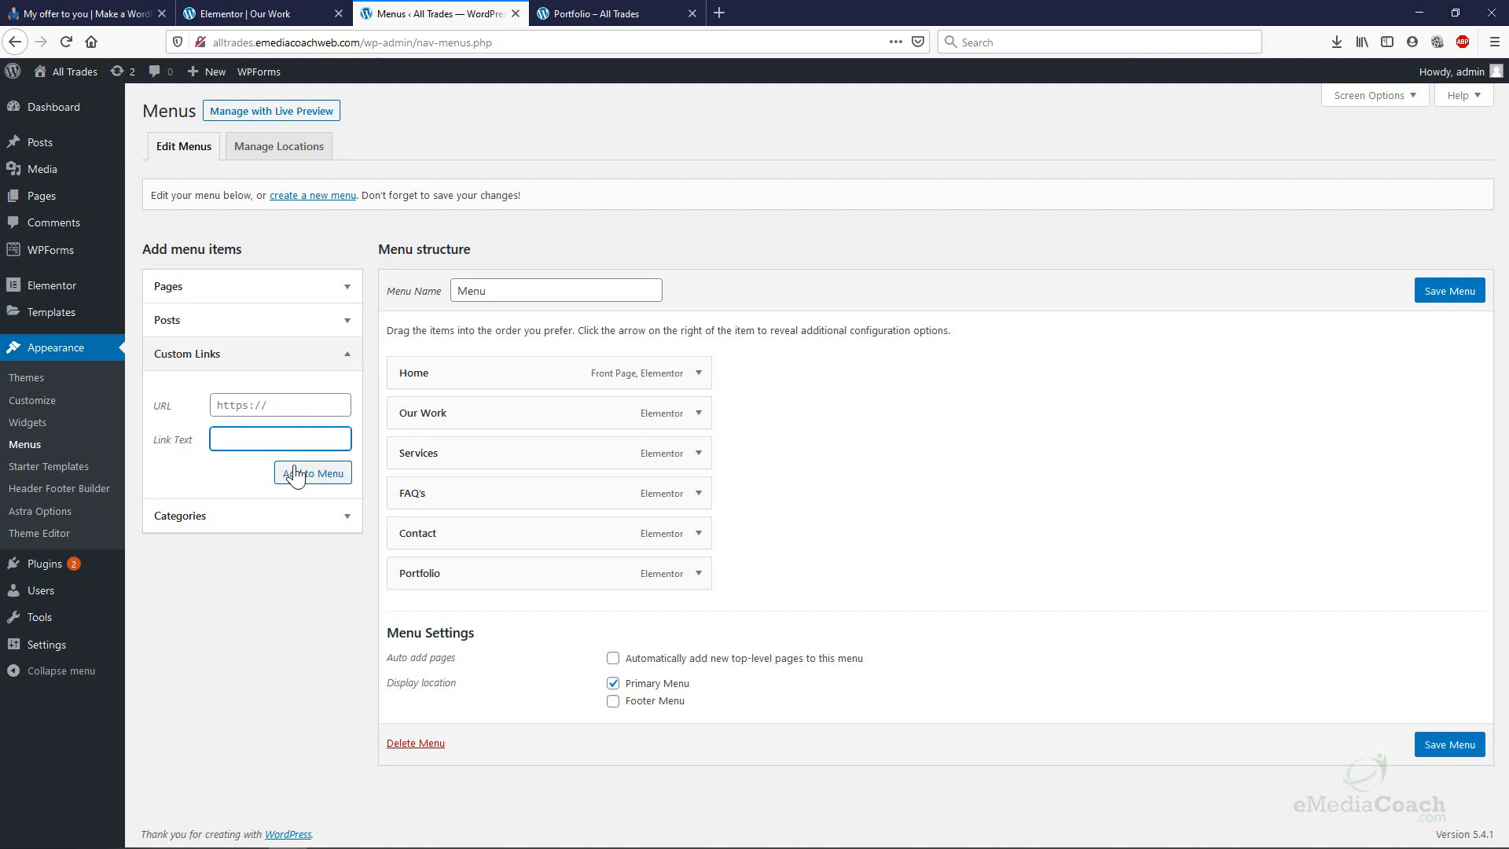
click(1466, 754)
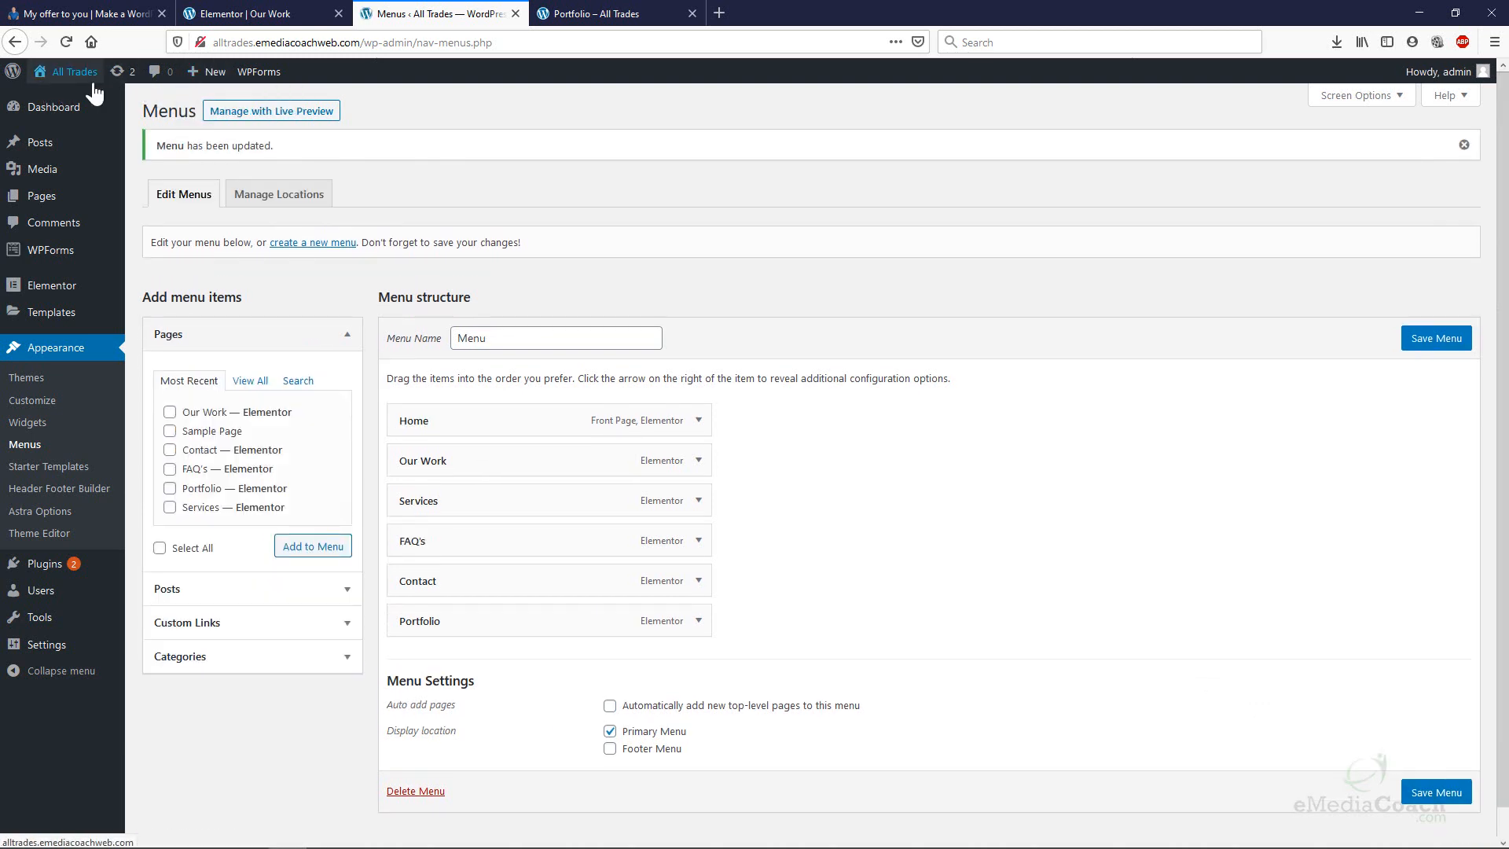
right_click(74, 102)
click(121, 113)
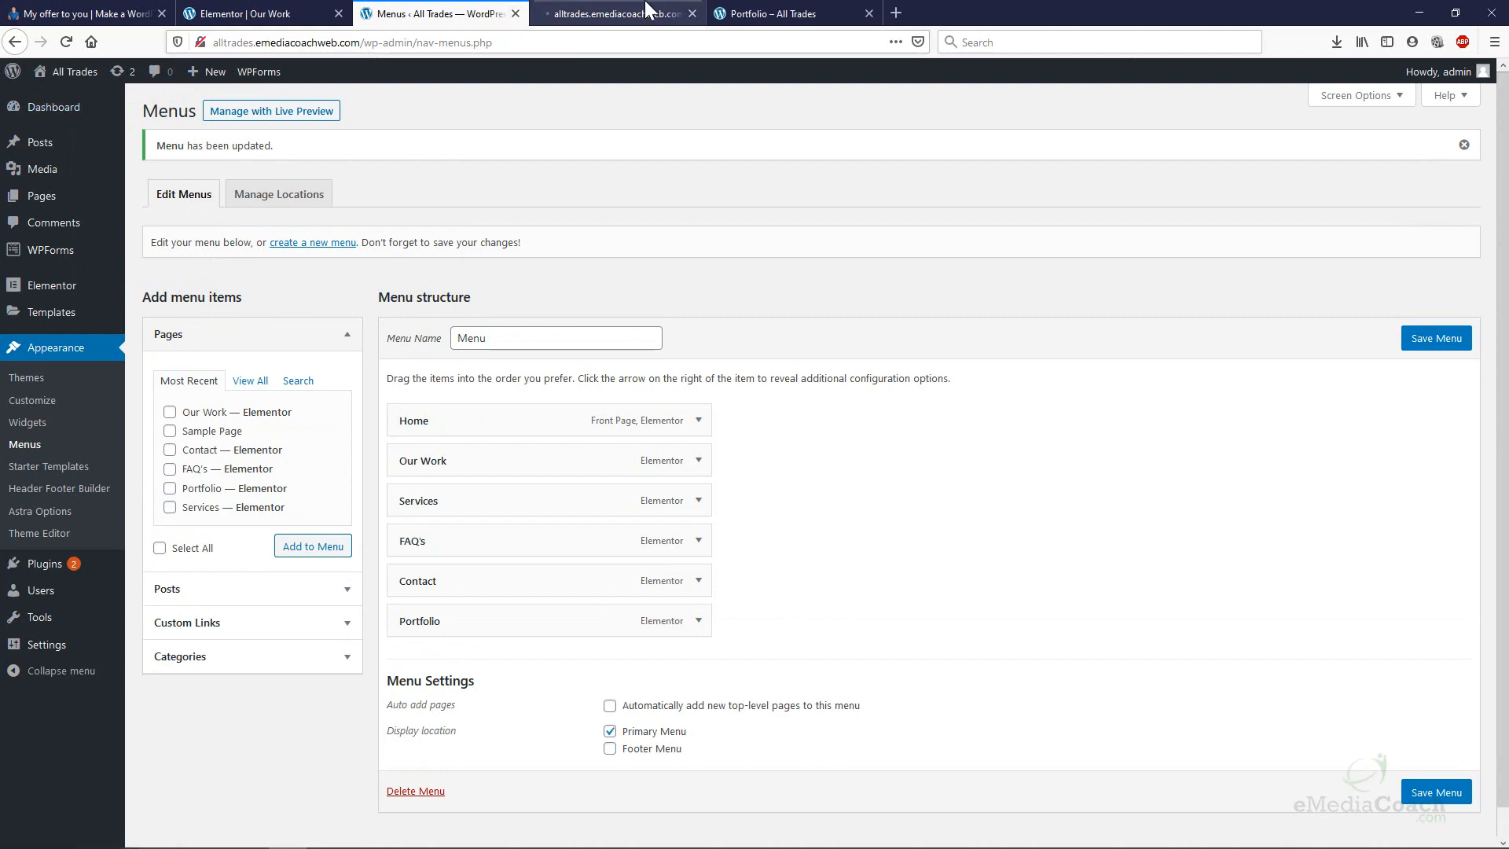
In the new site tab, review the Customizer's Header > Transparent Header settings, then close the Customizer.
click(643, 14)
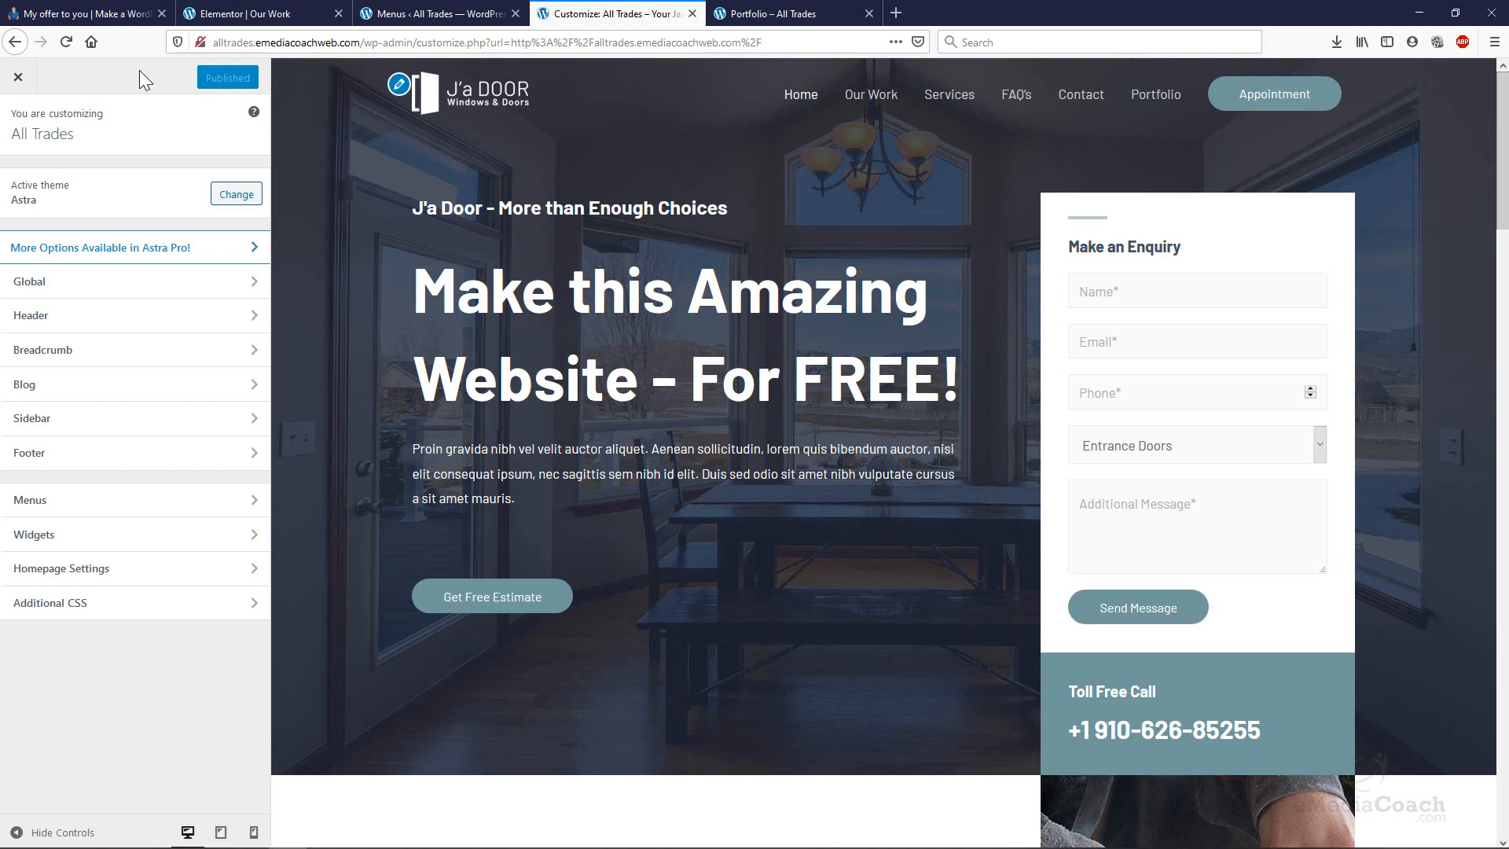
click(398, 84)
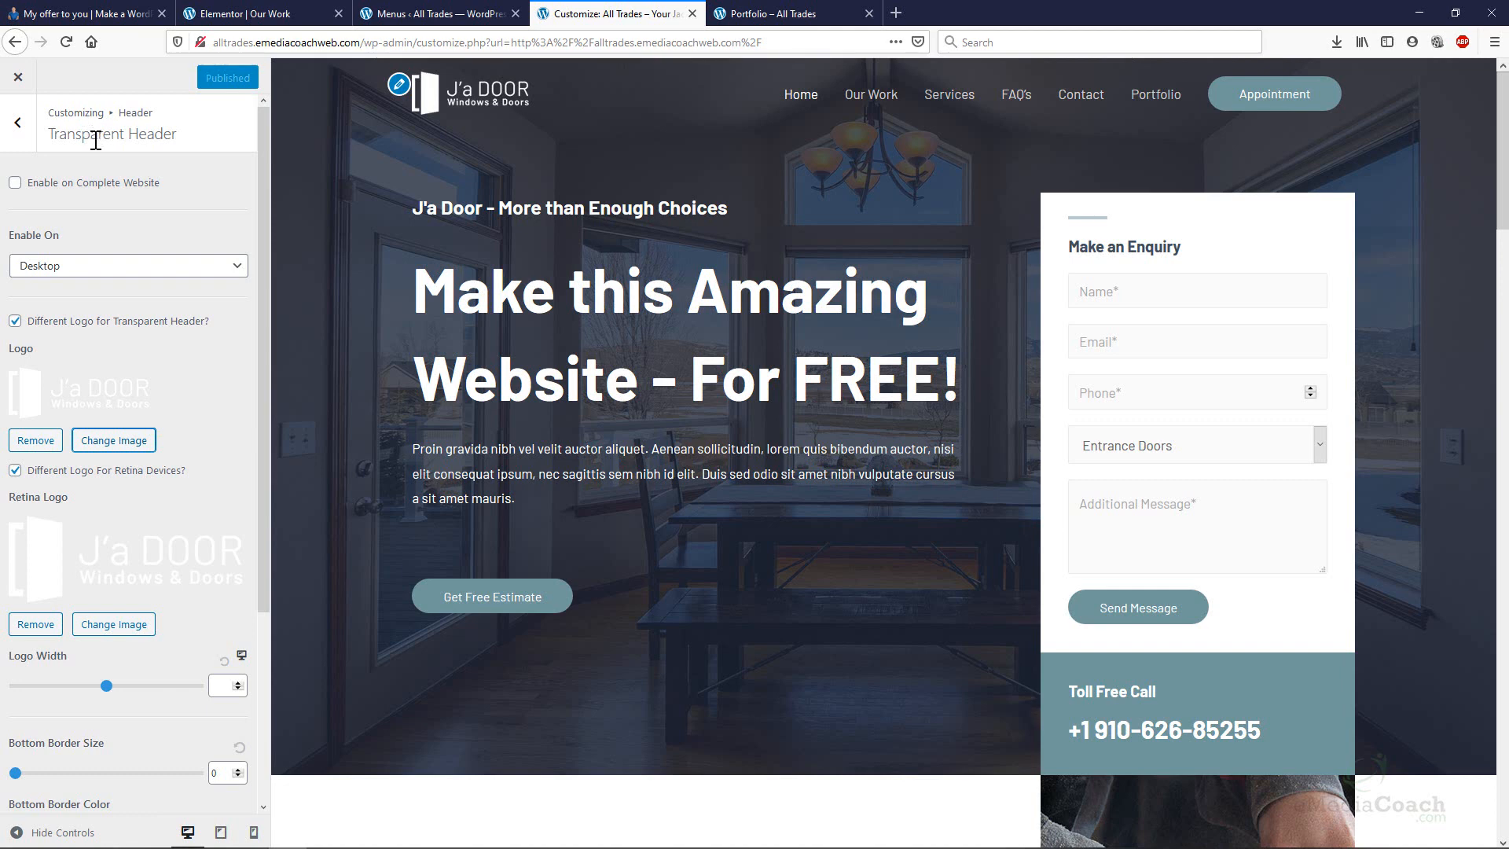
click(24, 138)
click(25, 135)
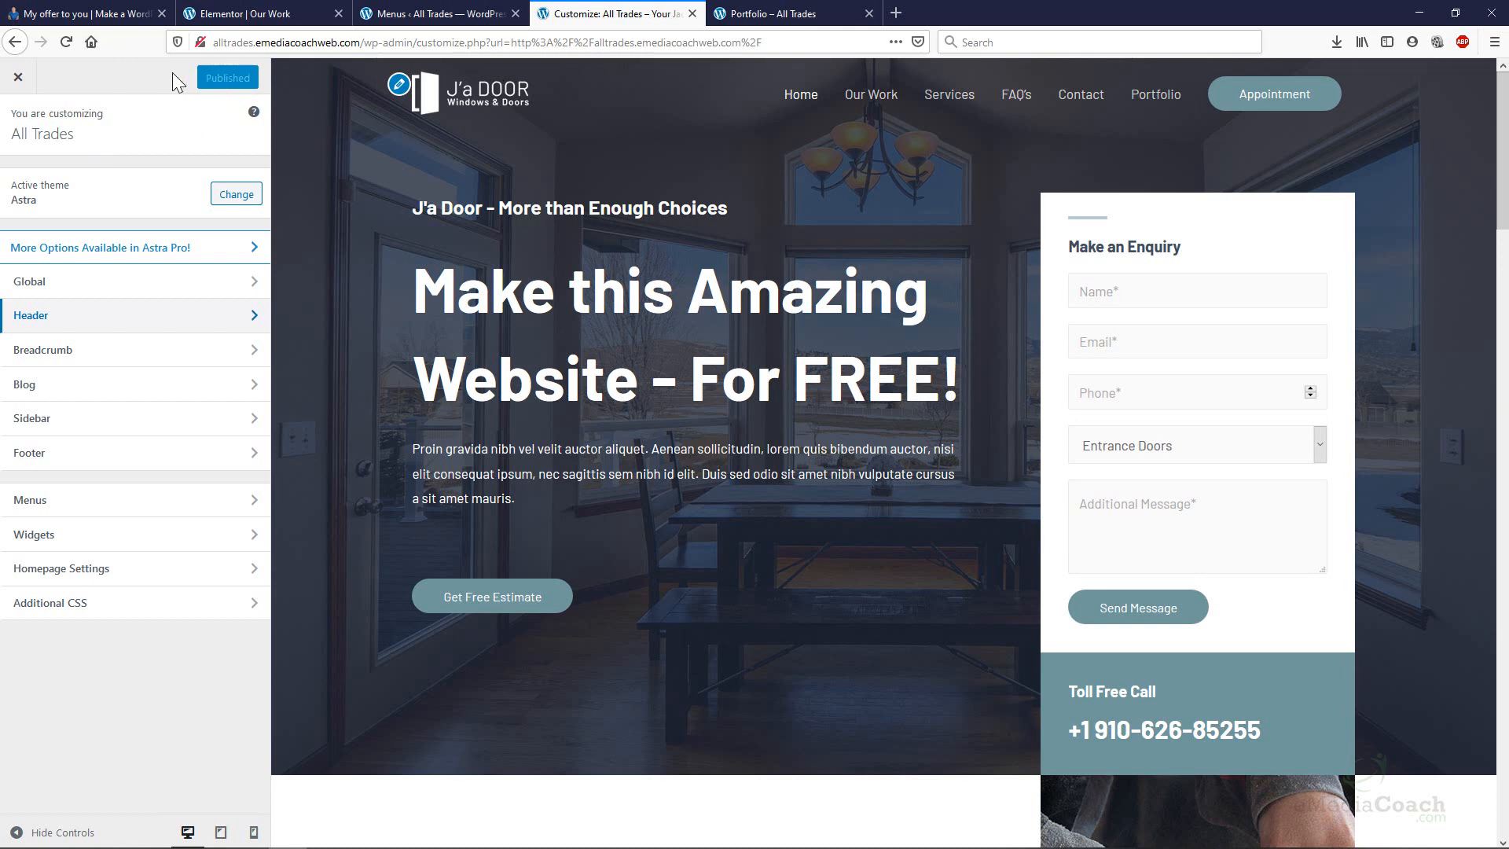
click(75, 317)
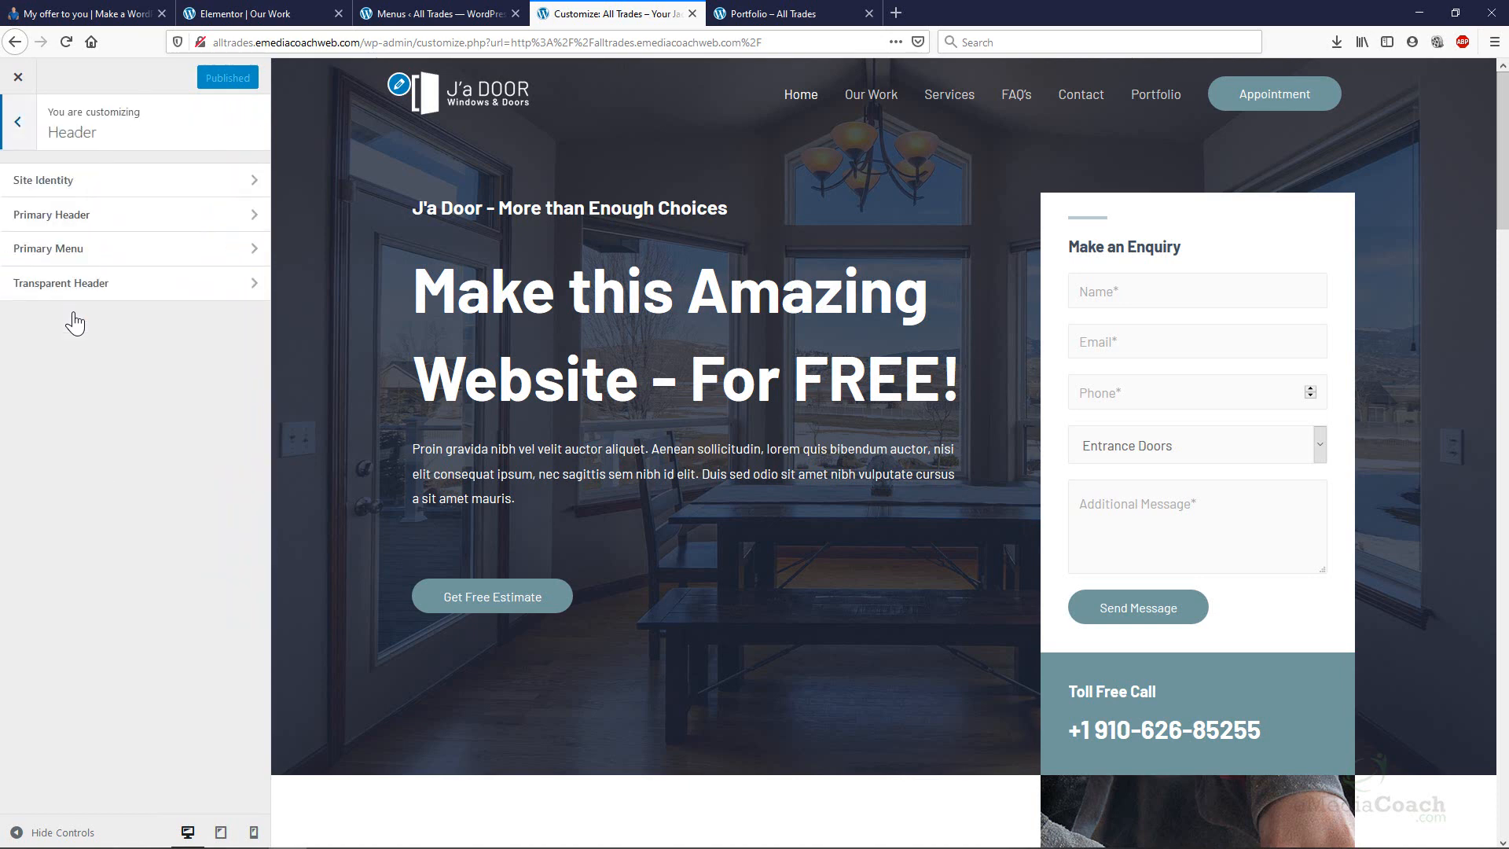
click(87, 285)
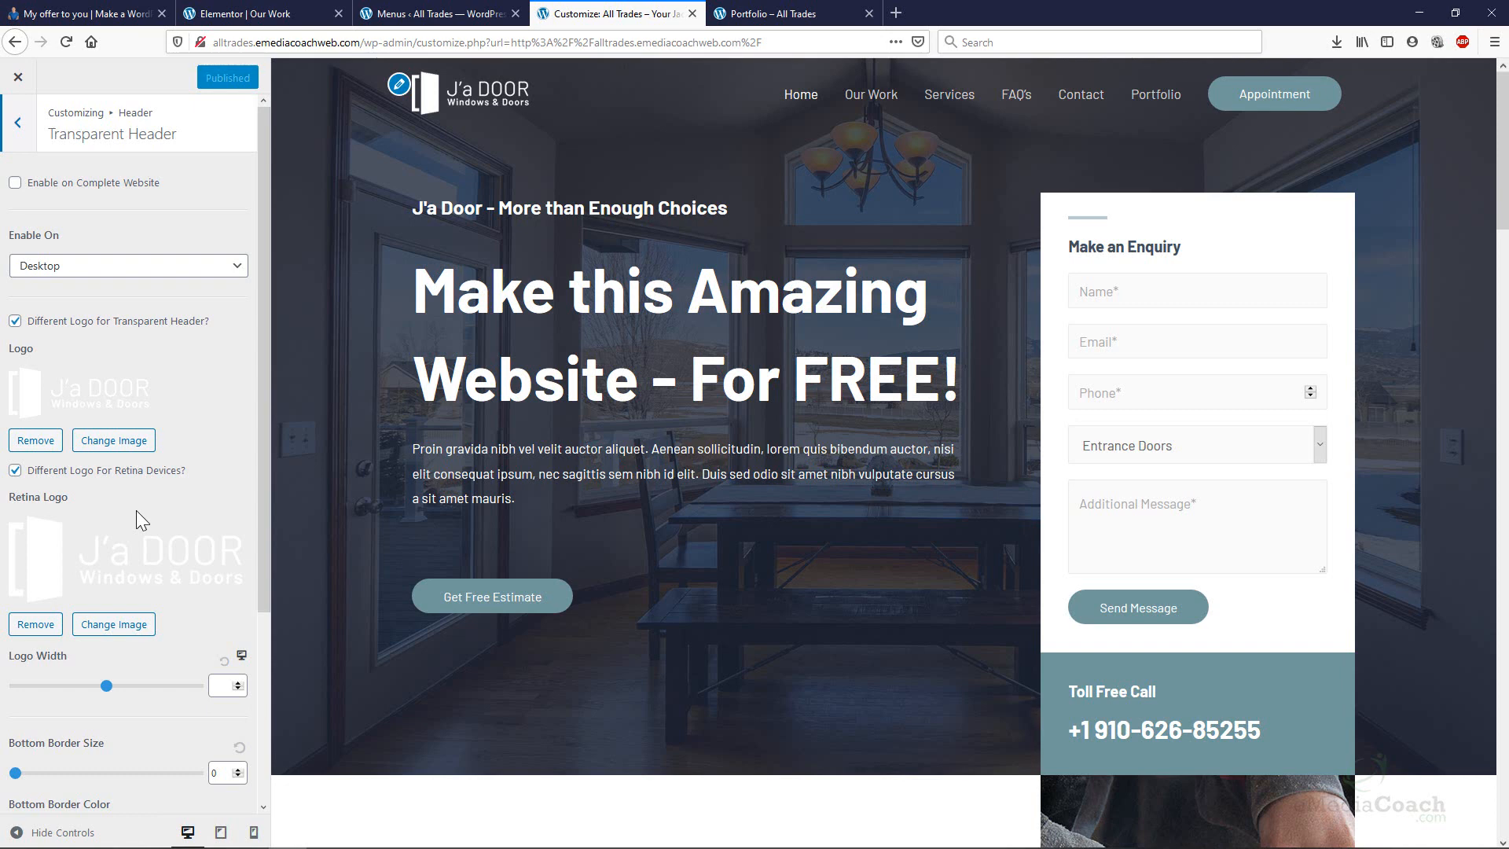
click(19, 77)
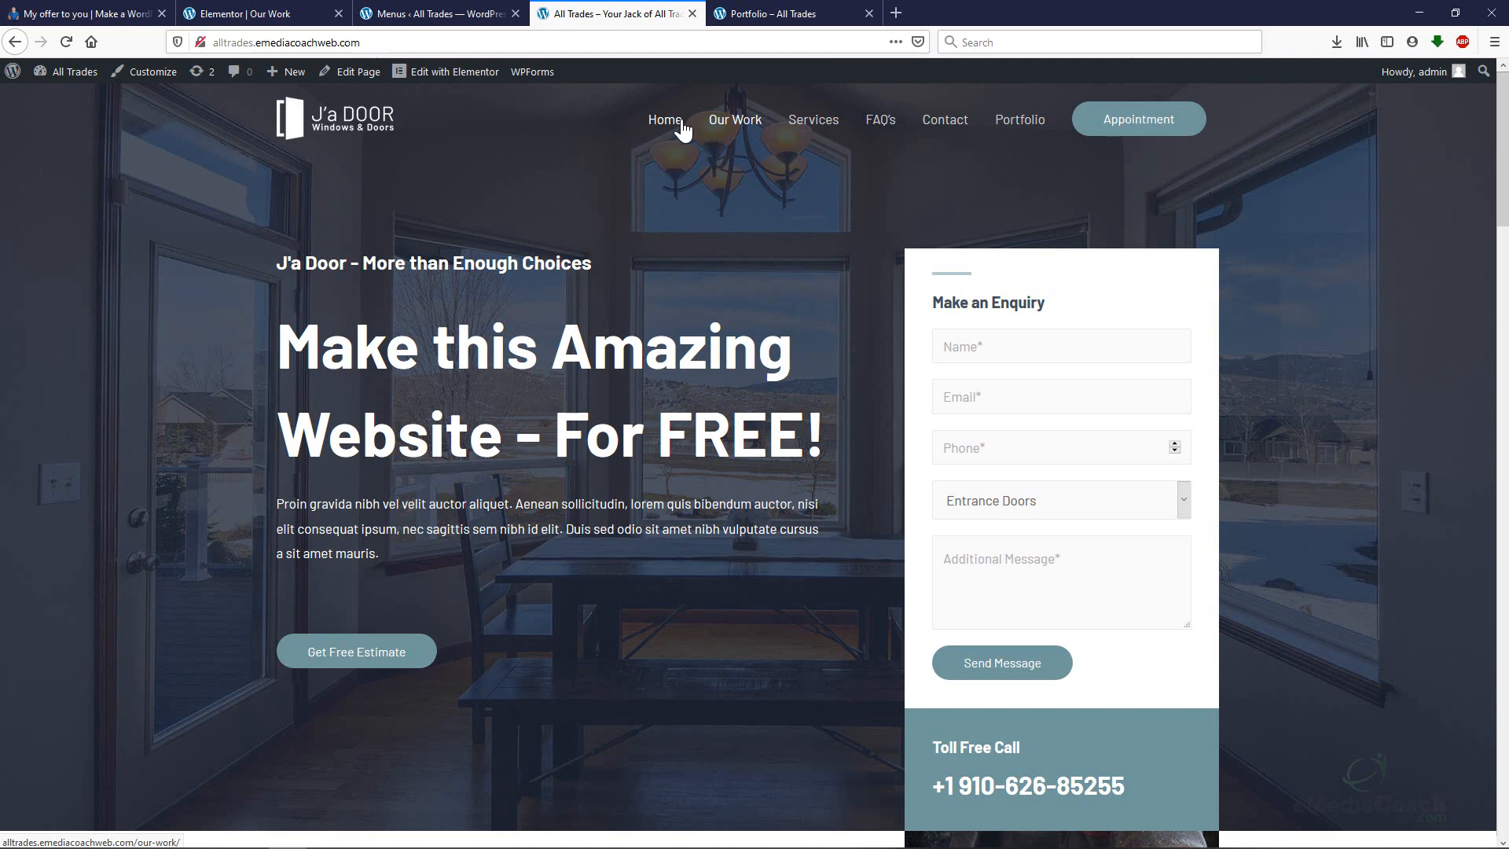
Scroll through the live J'a Door home page, then go to Our Work from its menu.
click(319, 41)
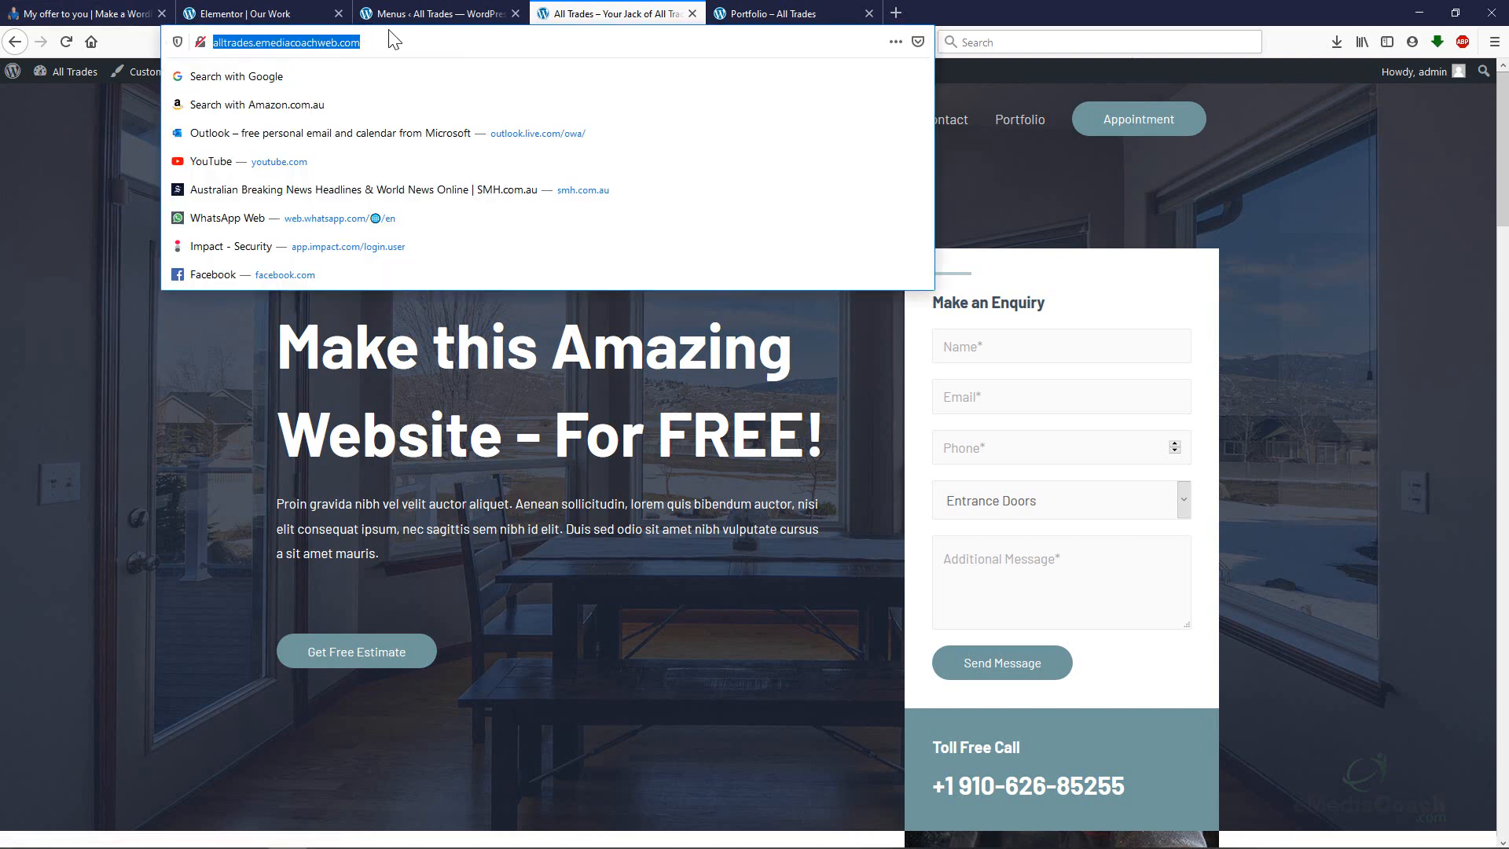
click(1051, 191)
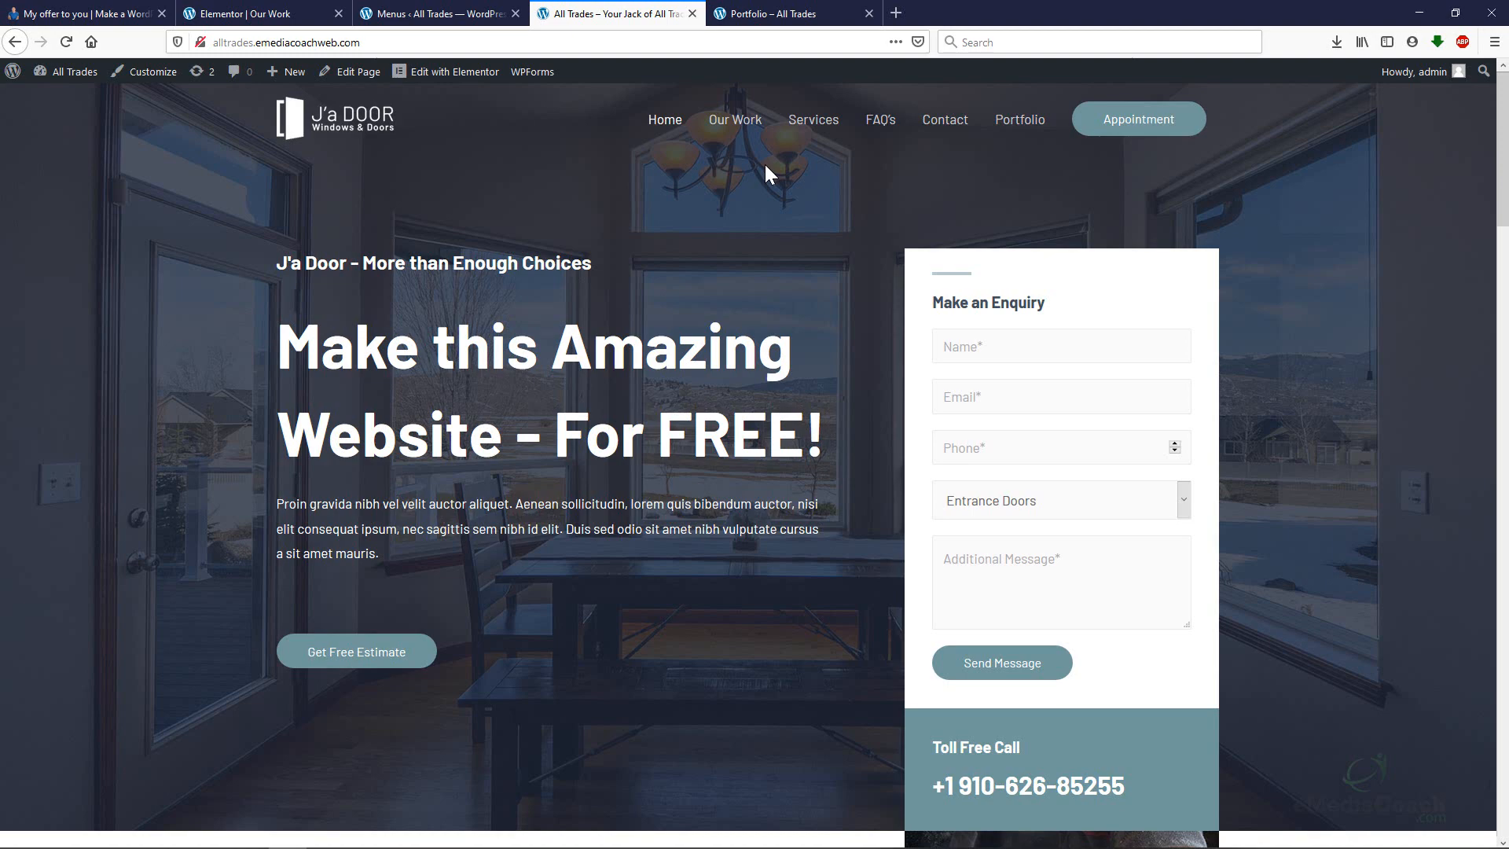
scroll(762, 158, down, 15)
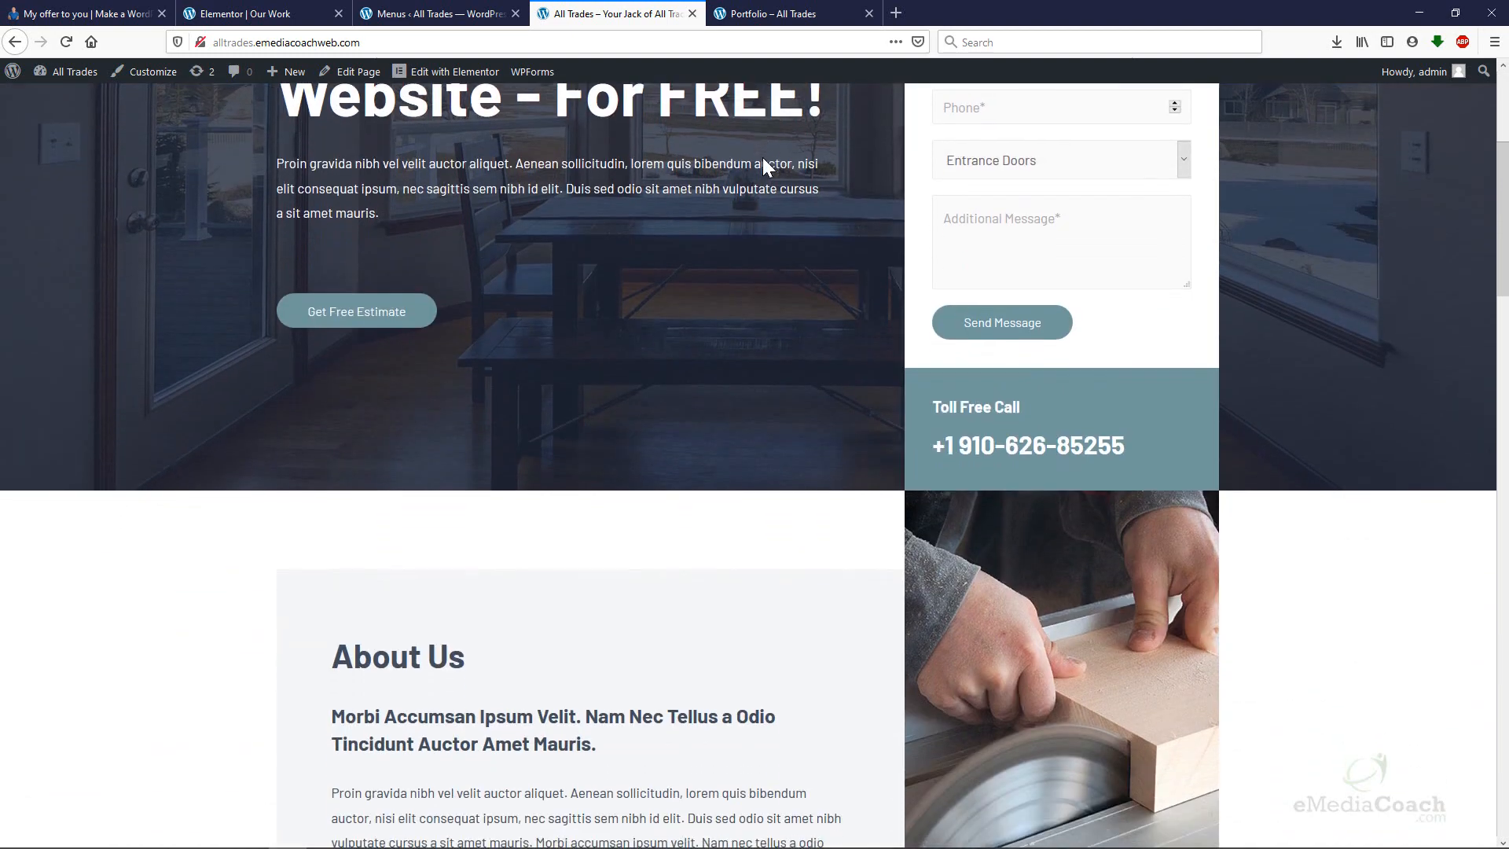
scroll(763, 161, down, 15)
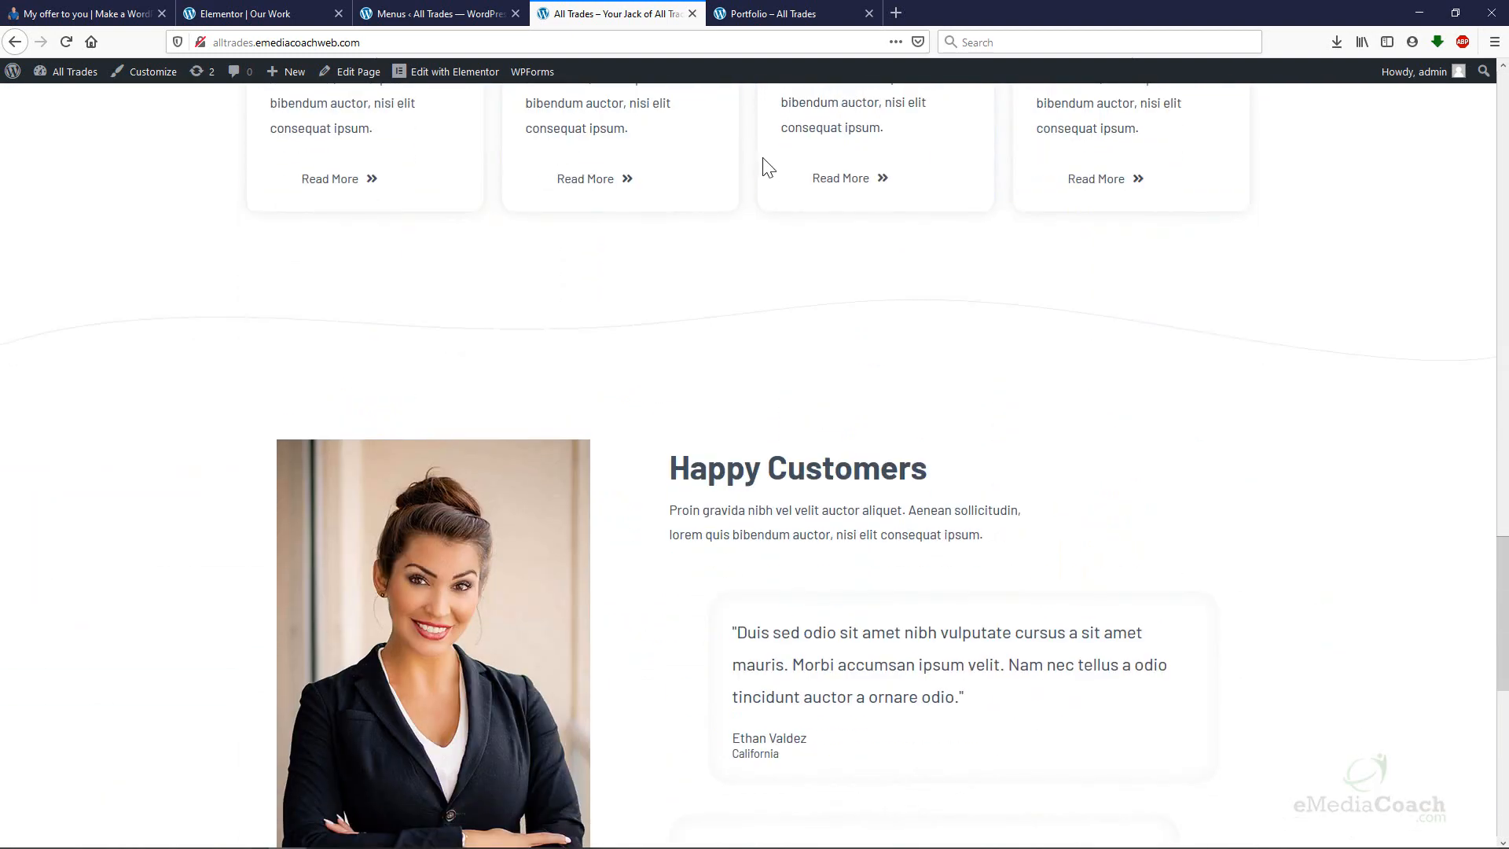
scroll(768, 167, up, 20)
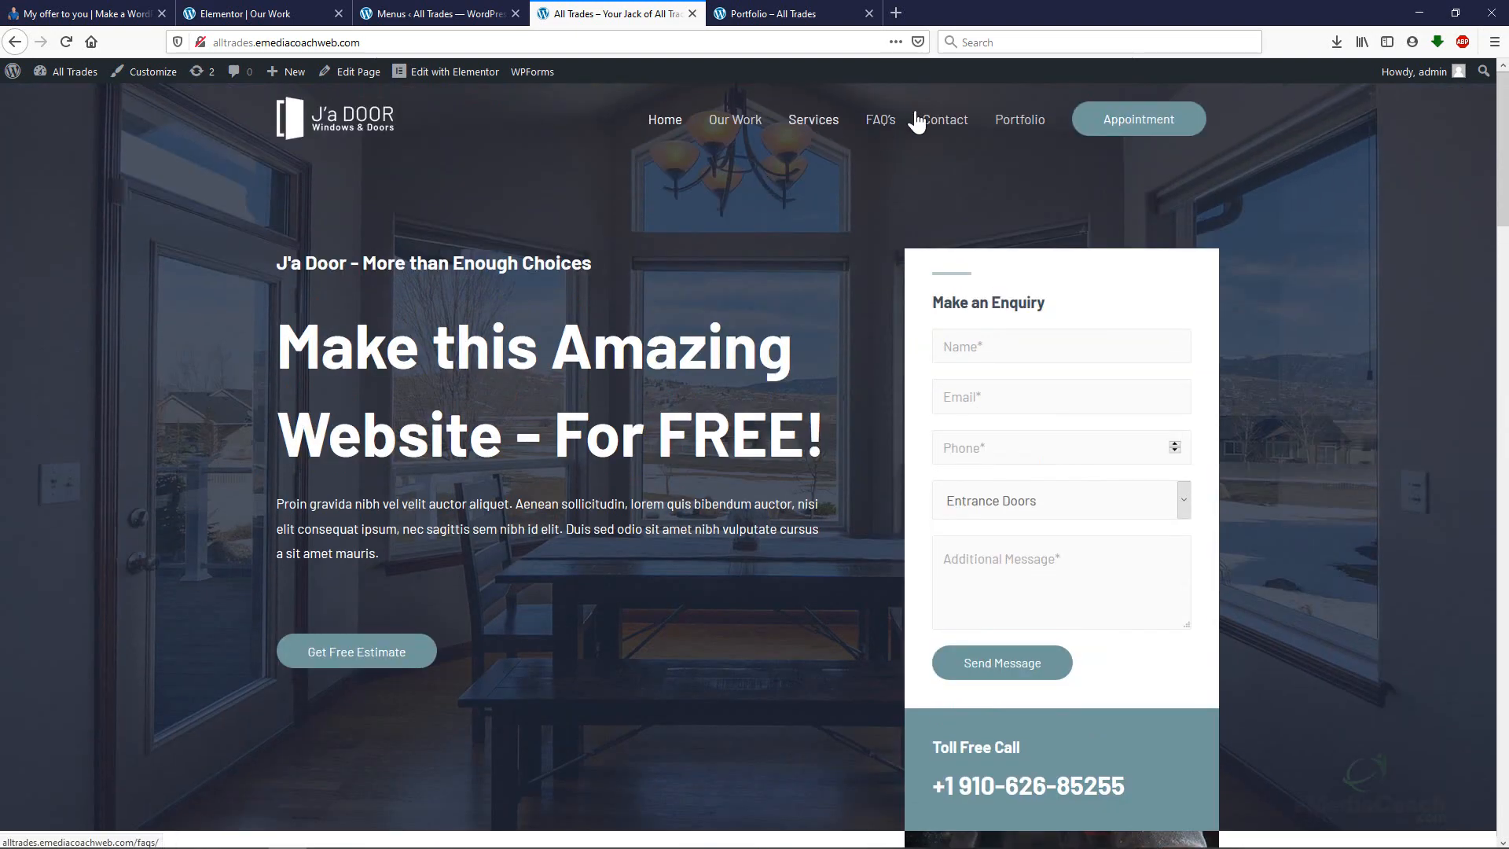
click(739, 126)
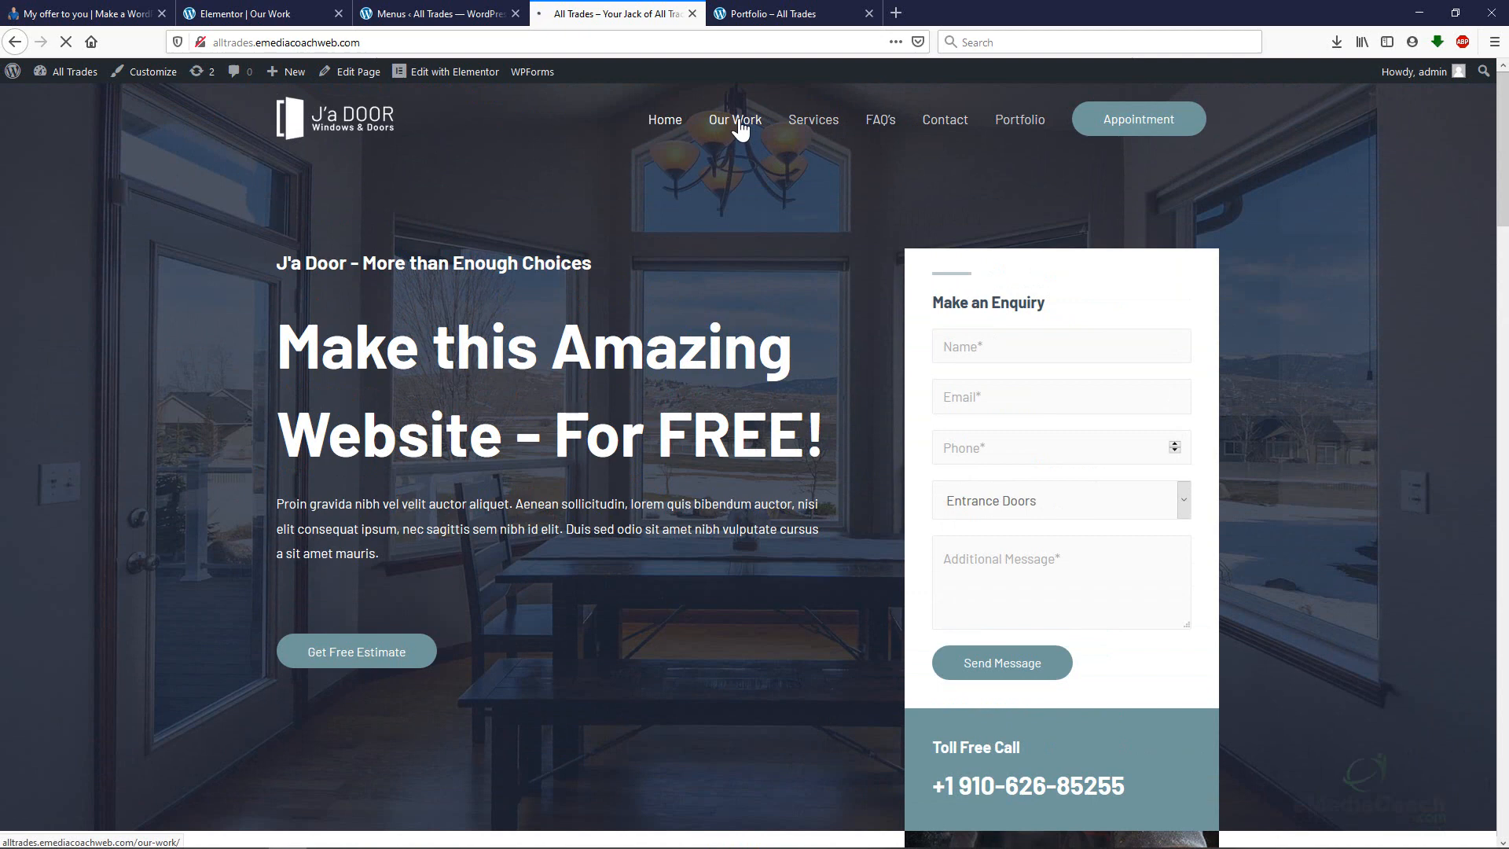